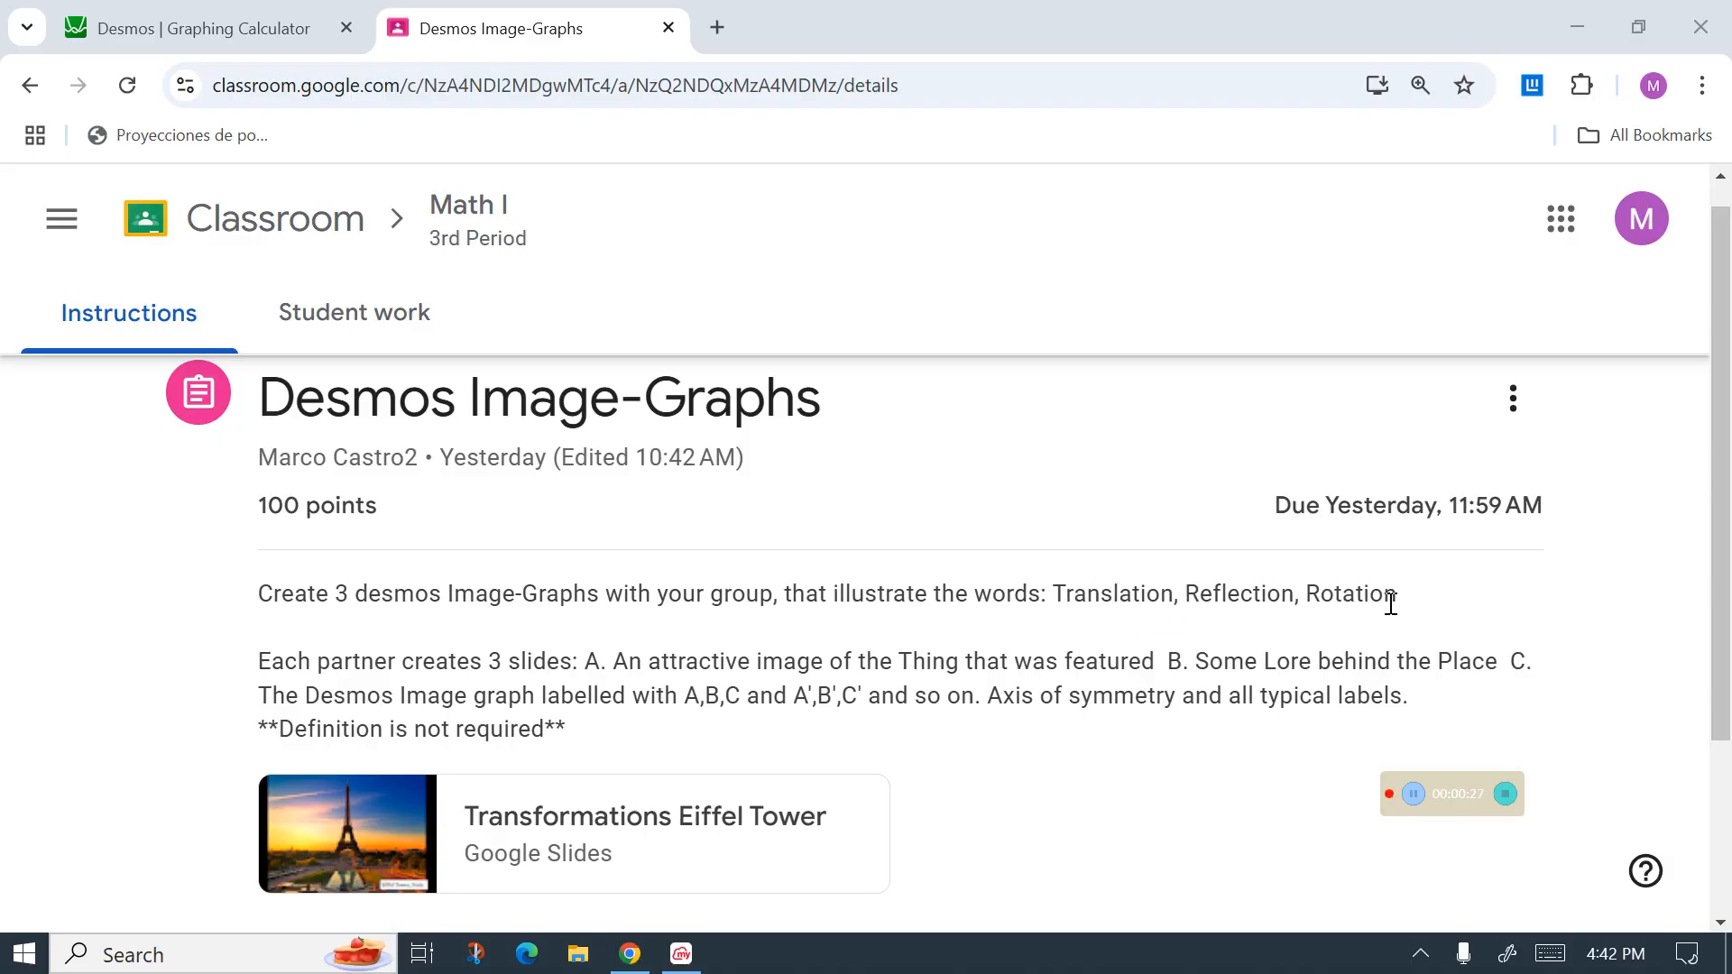
Step: Switch to the Desmos Graphing Calculator and delete the doorway image already on the graph
click(189, 12)
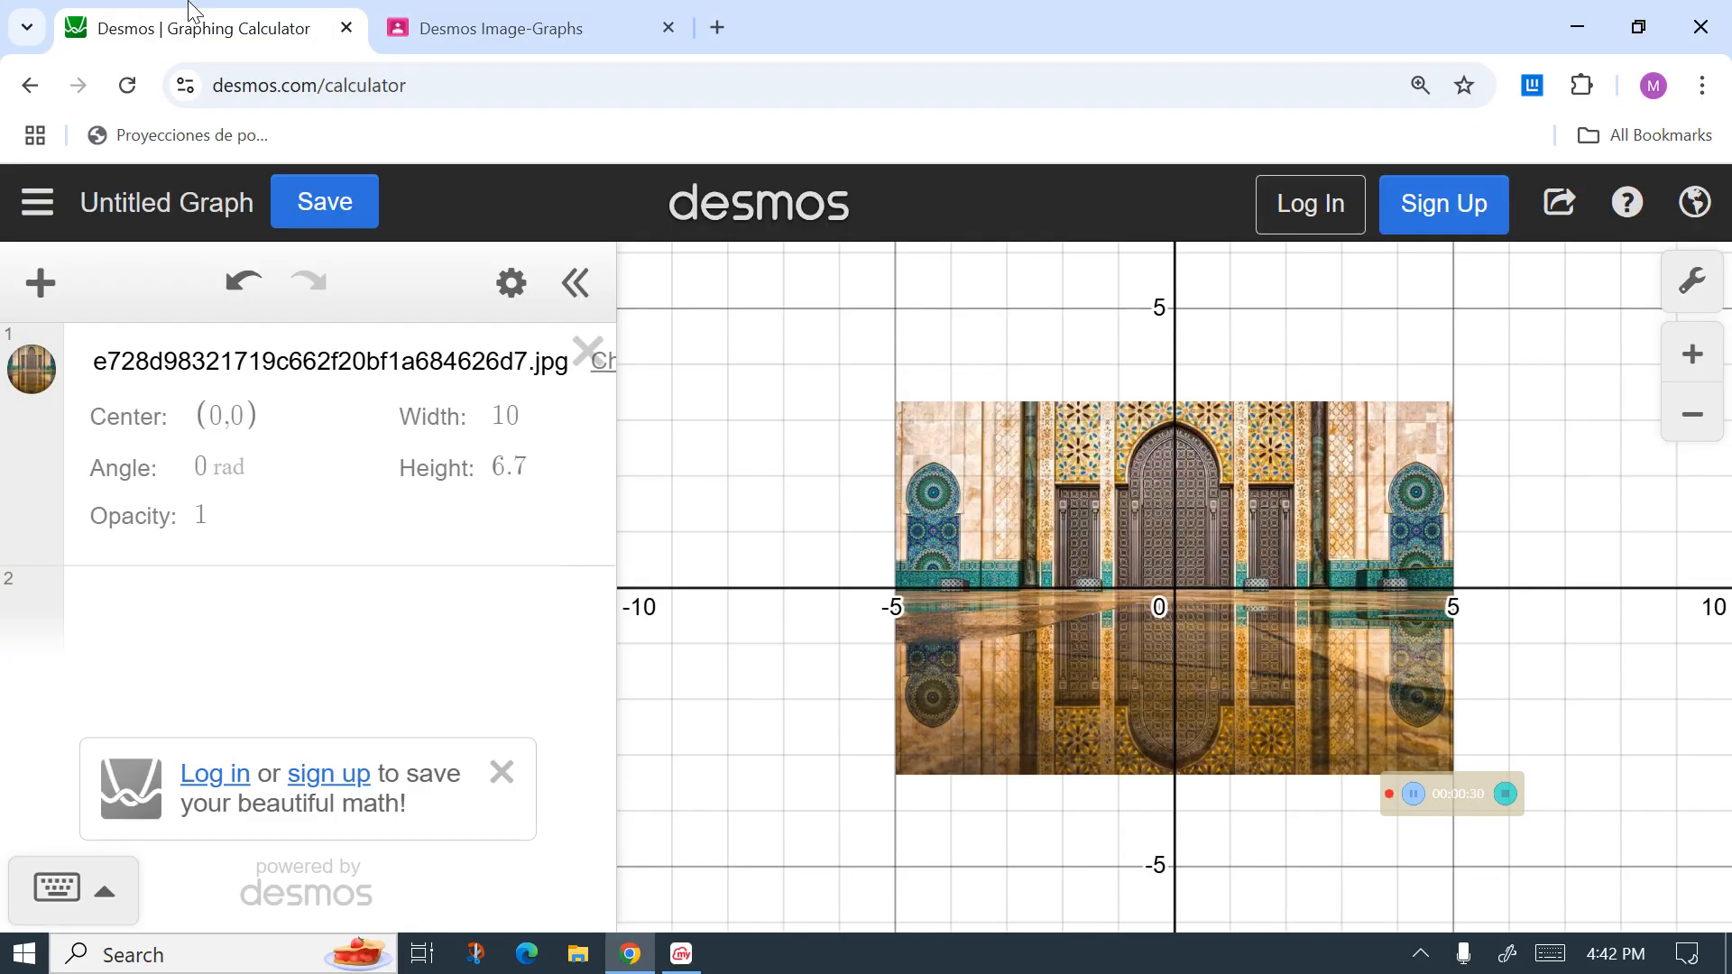
click(1246, 609)
key(Delete)
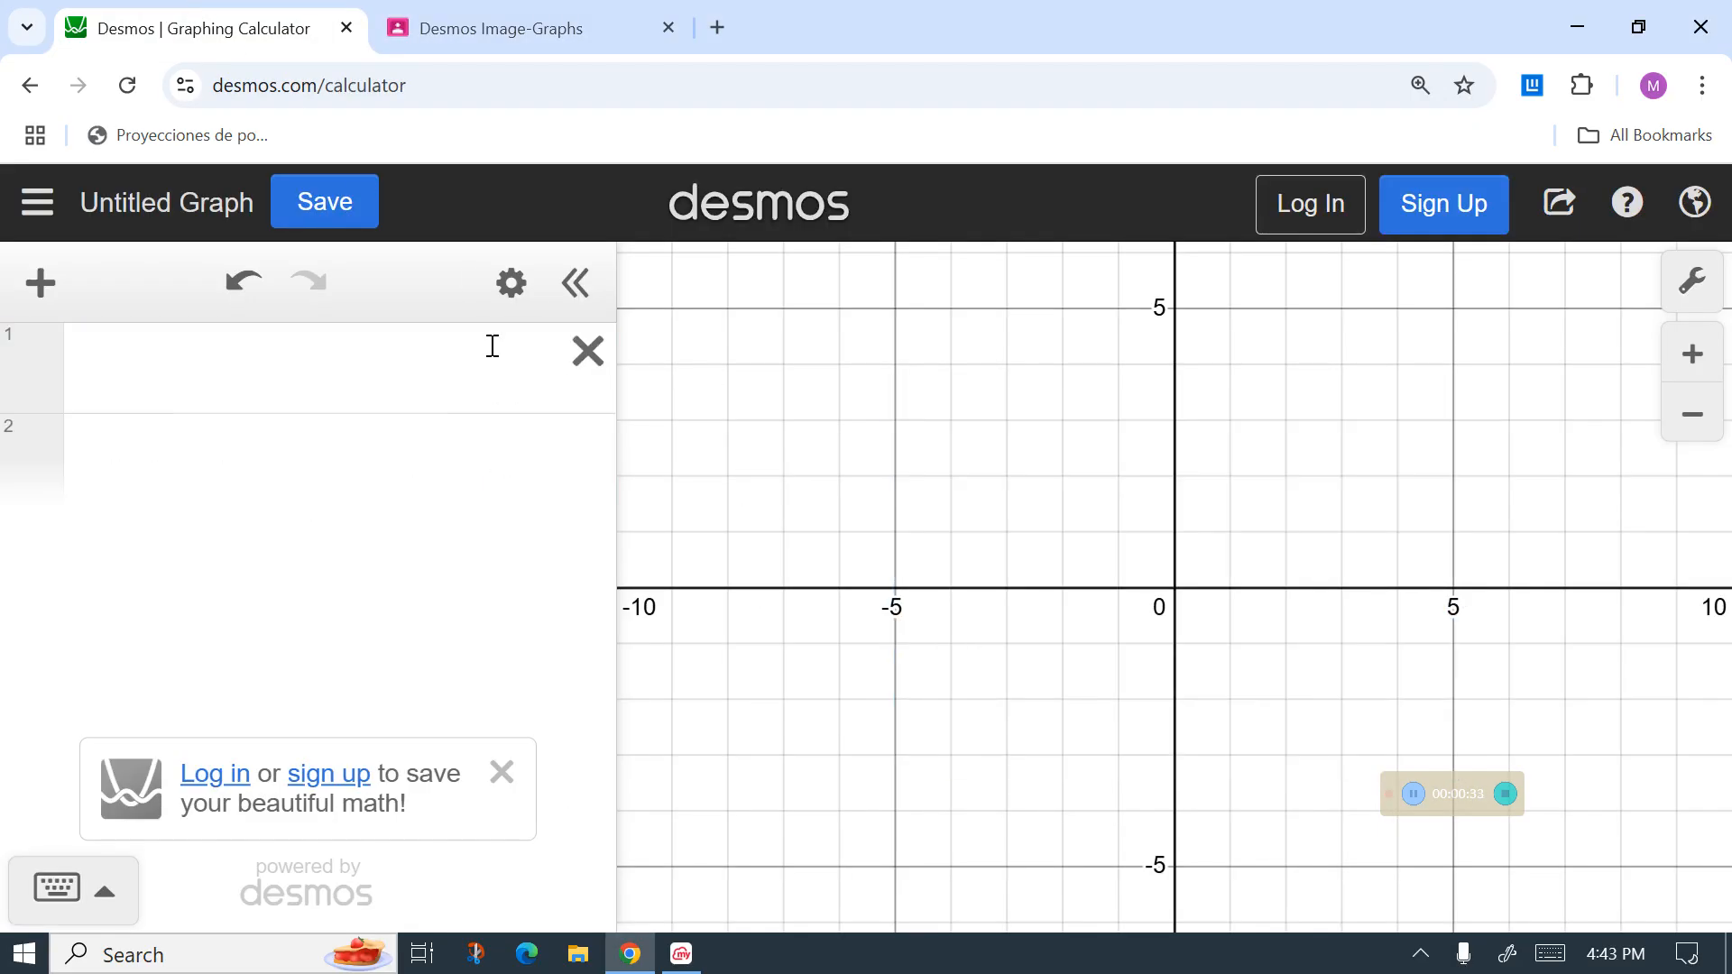
Step: Insert the image e728d98321719c662f20bf1a684626d7.jpg from the Downloads folder into the graph
click(40, 281)
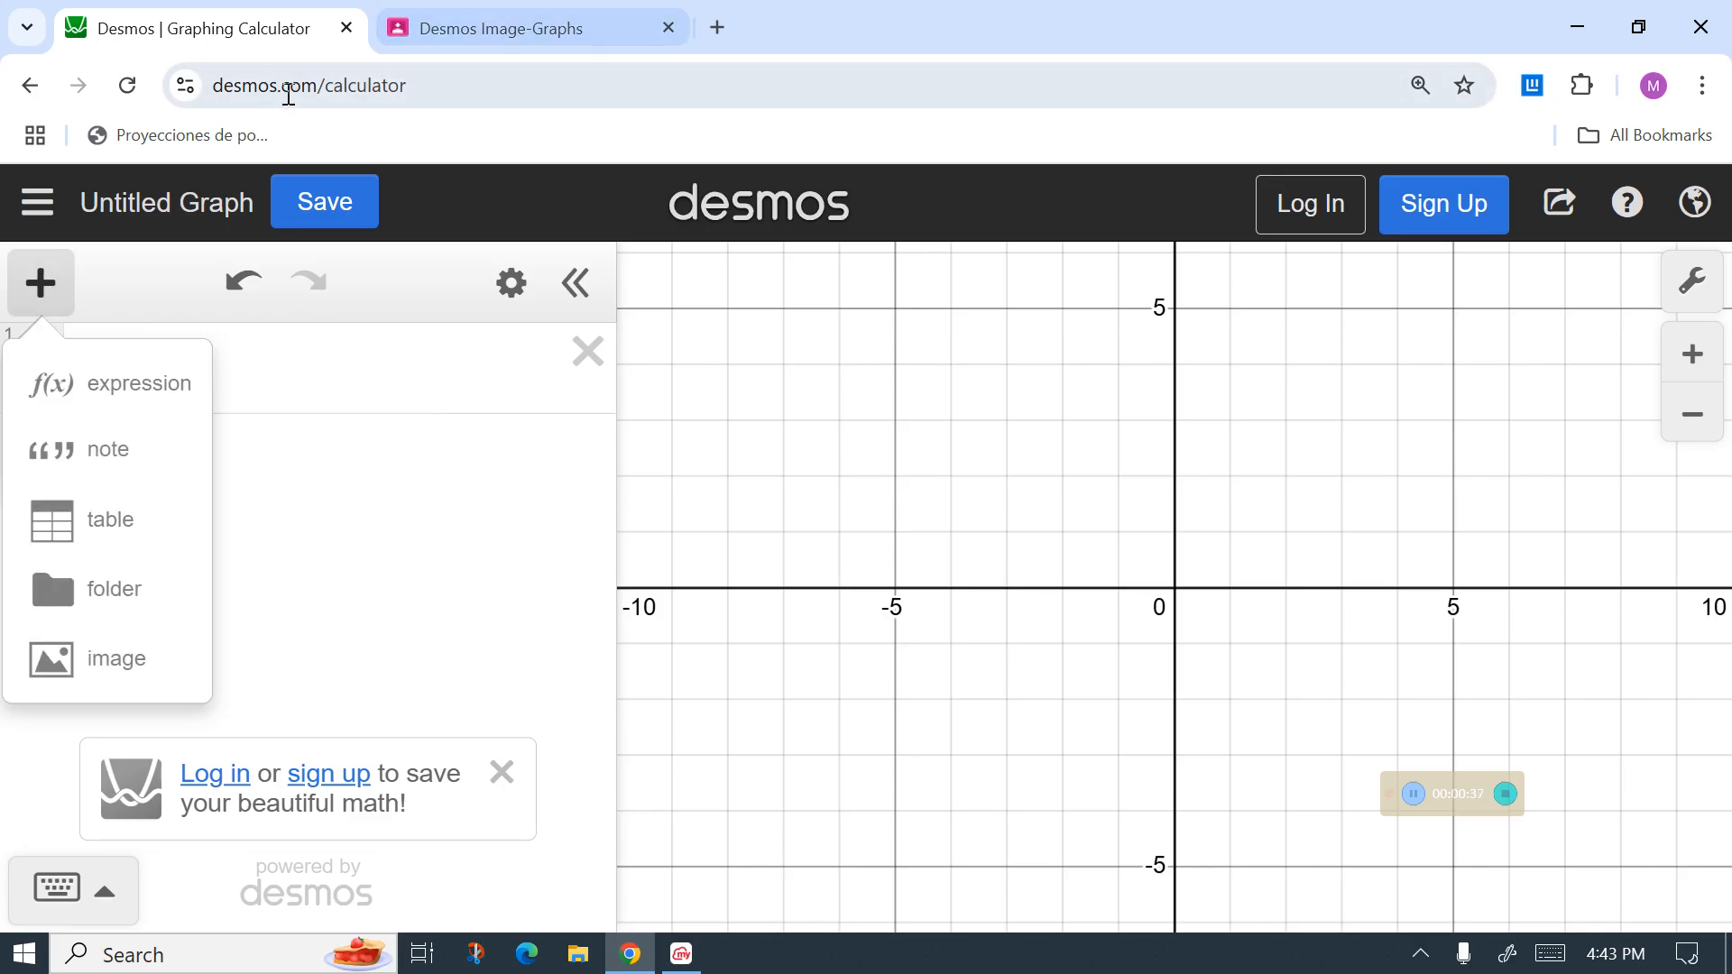
click(154, 669)
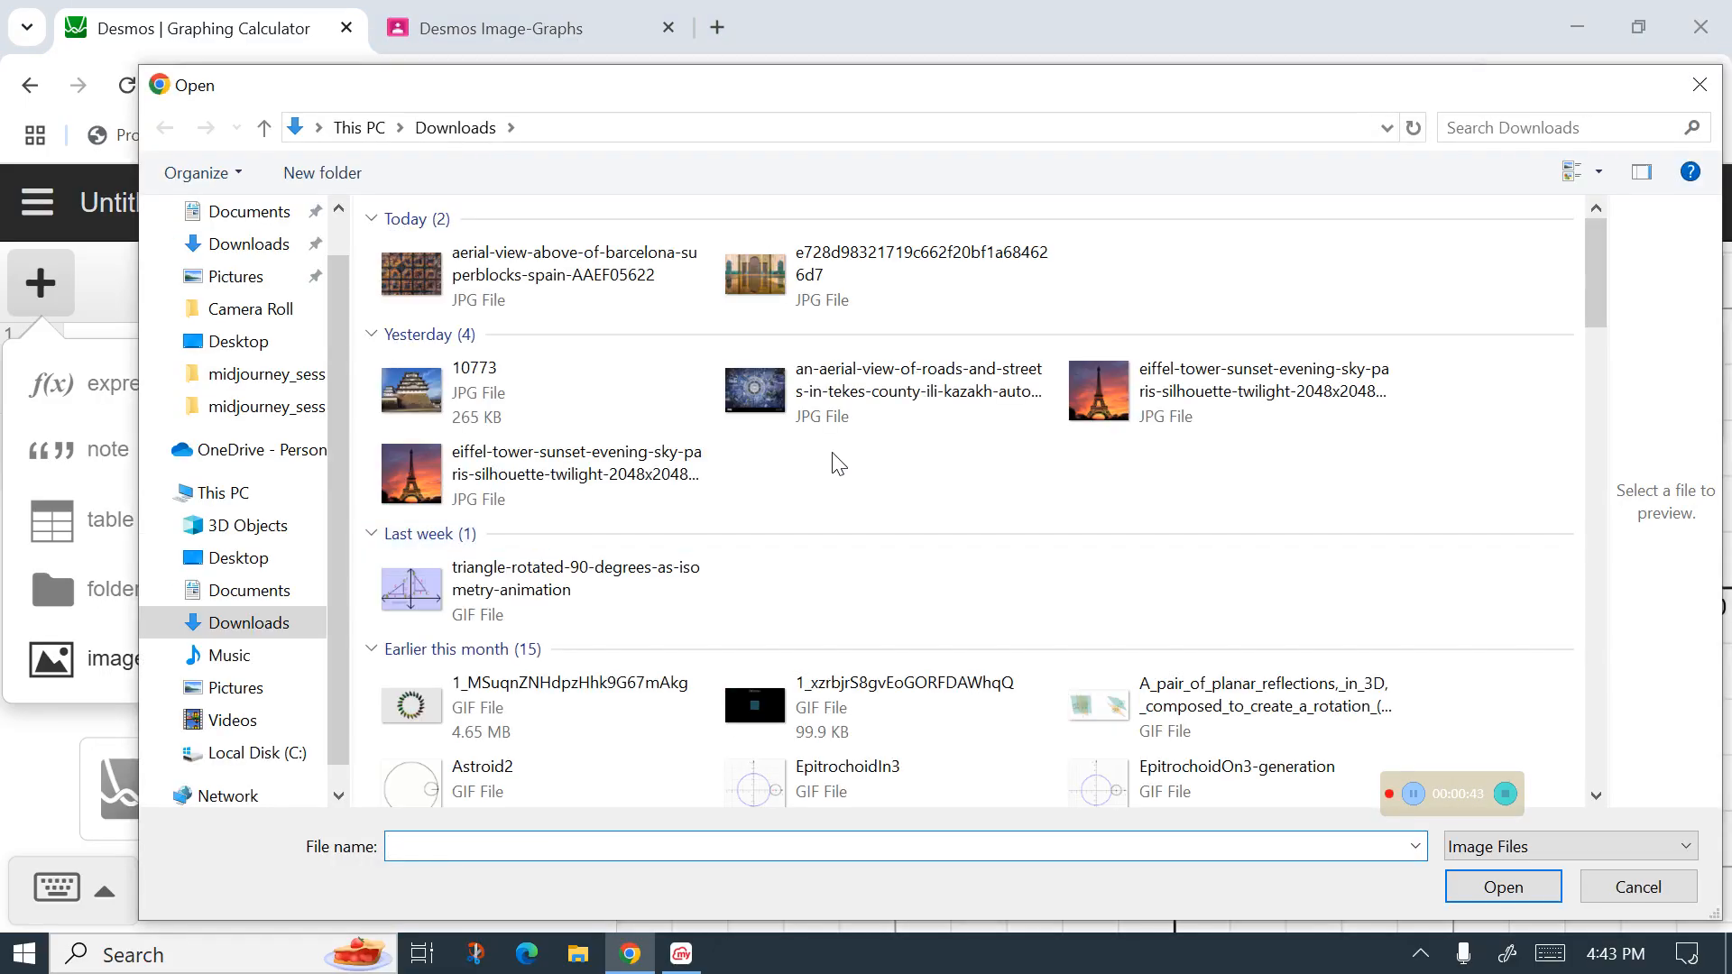
click(755, 279)
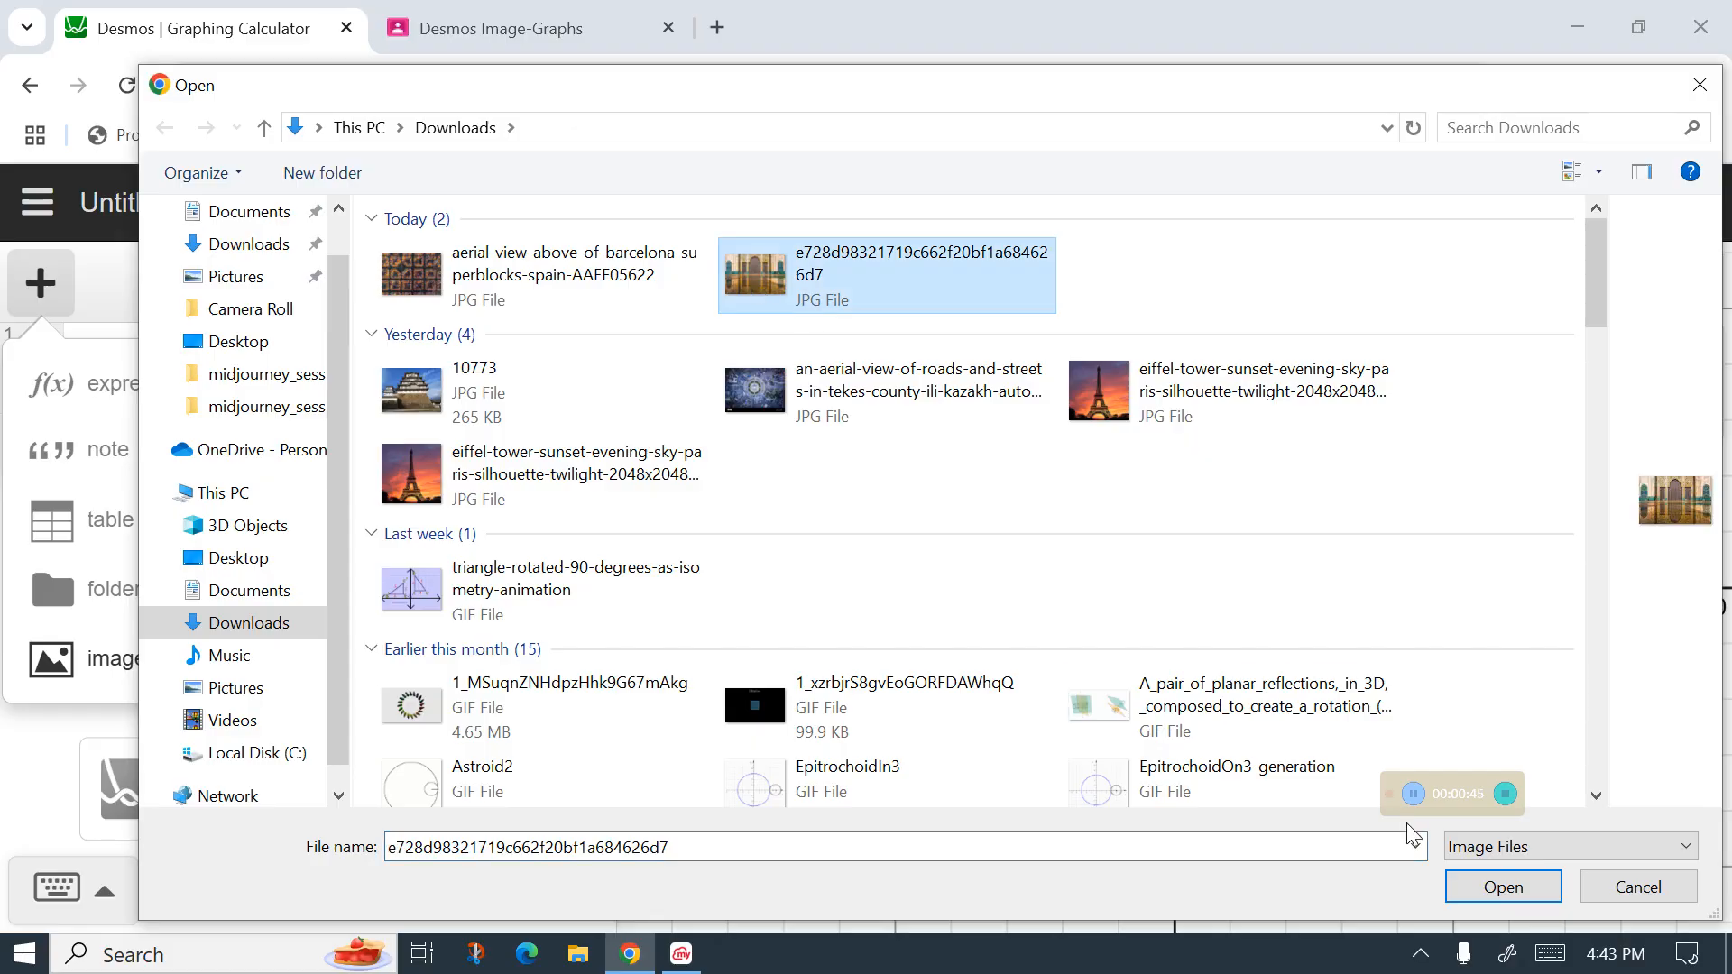
click(1504, 888)
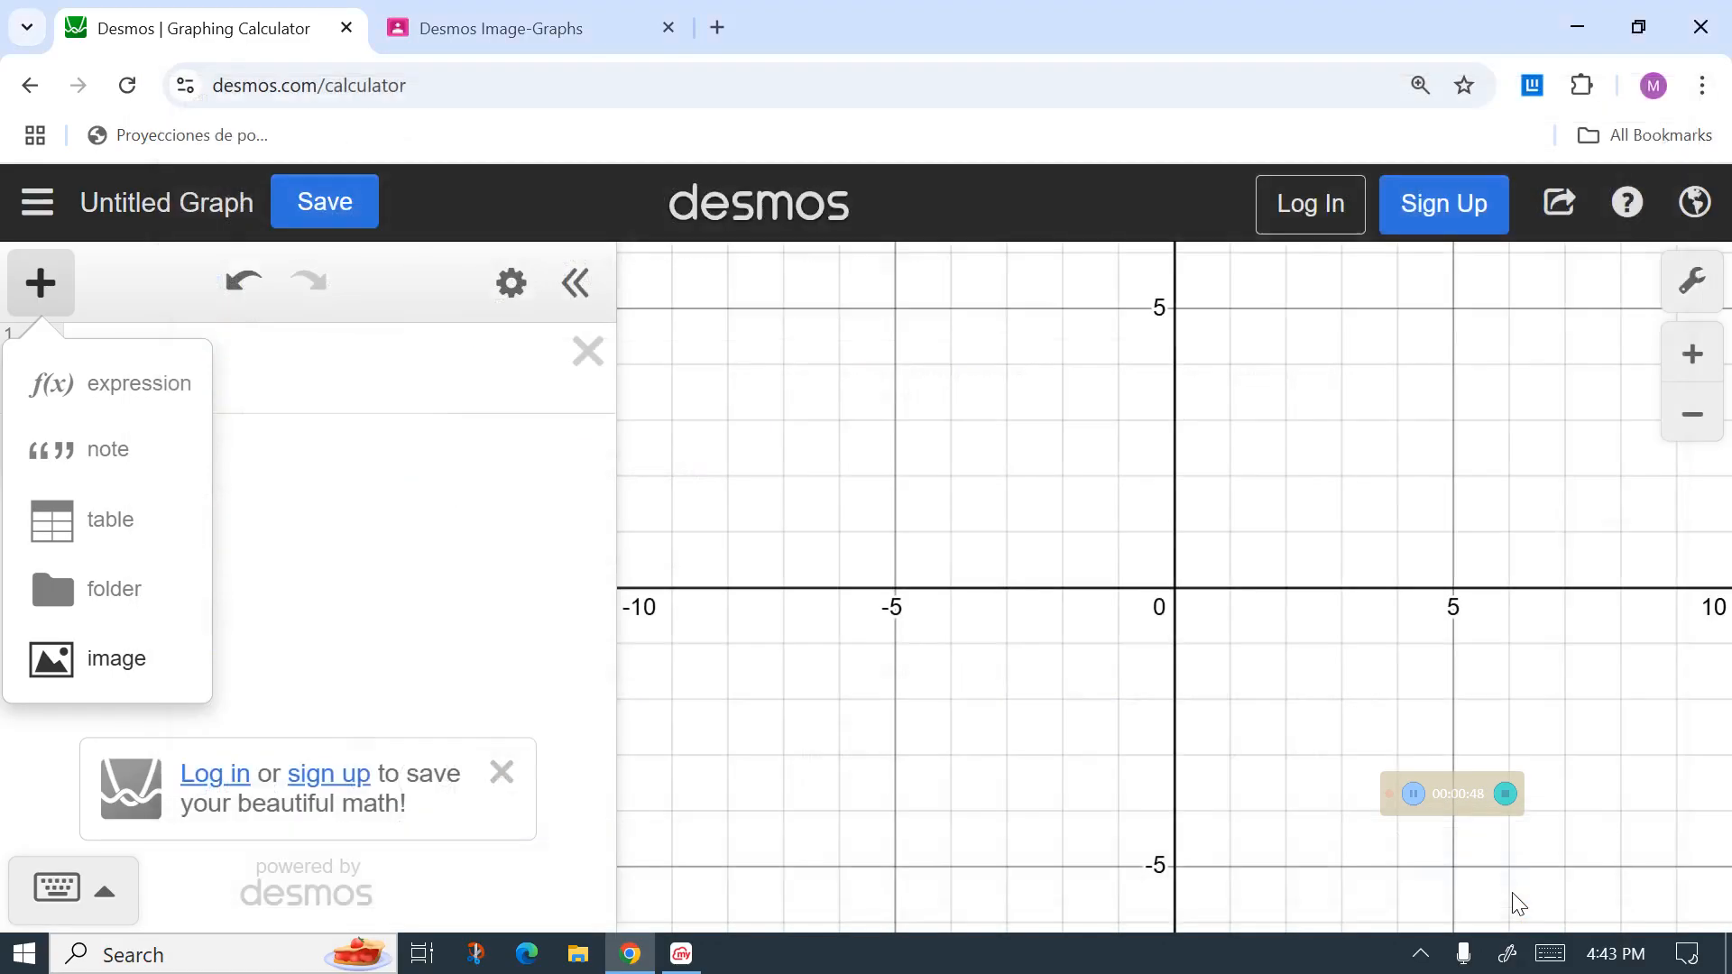
click(1373, 727)
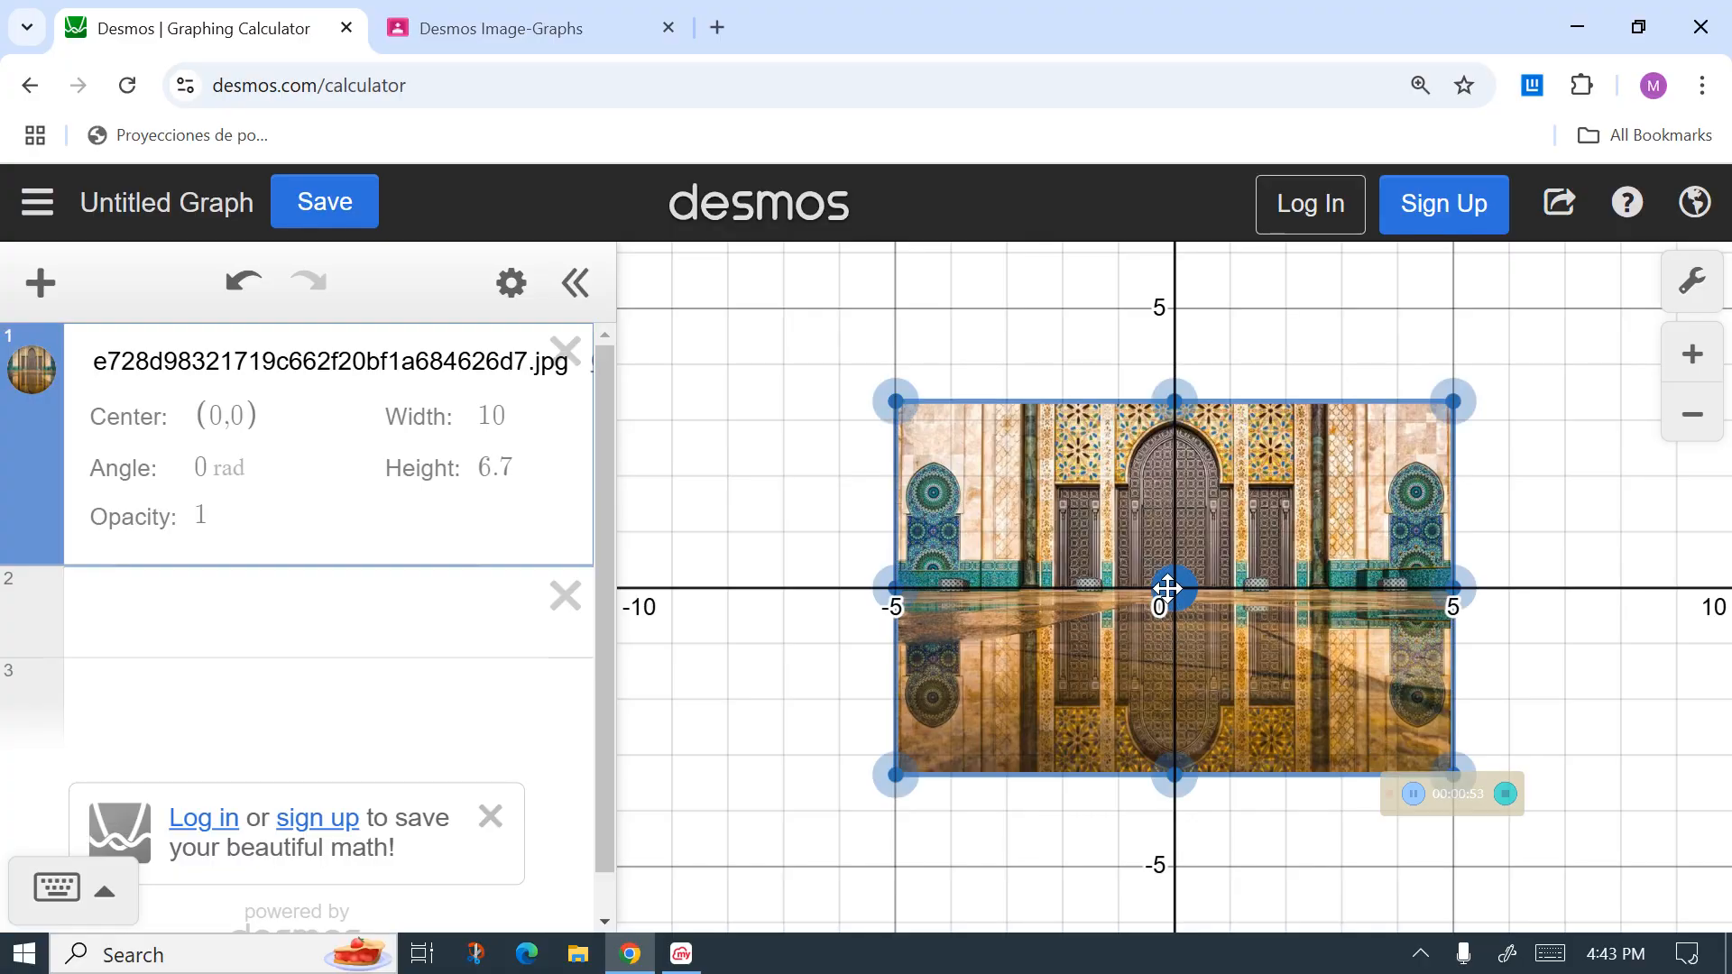
click(1642, 686)
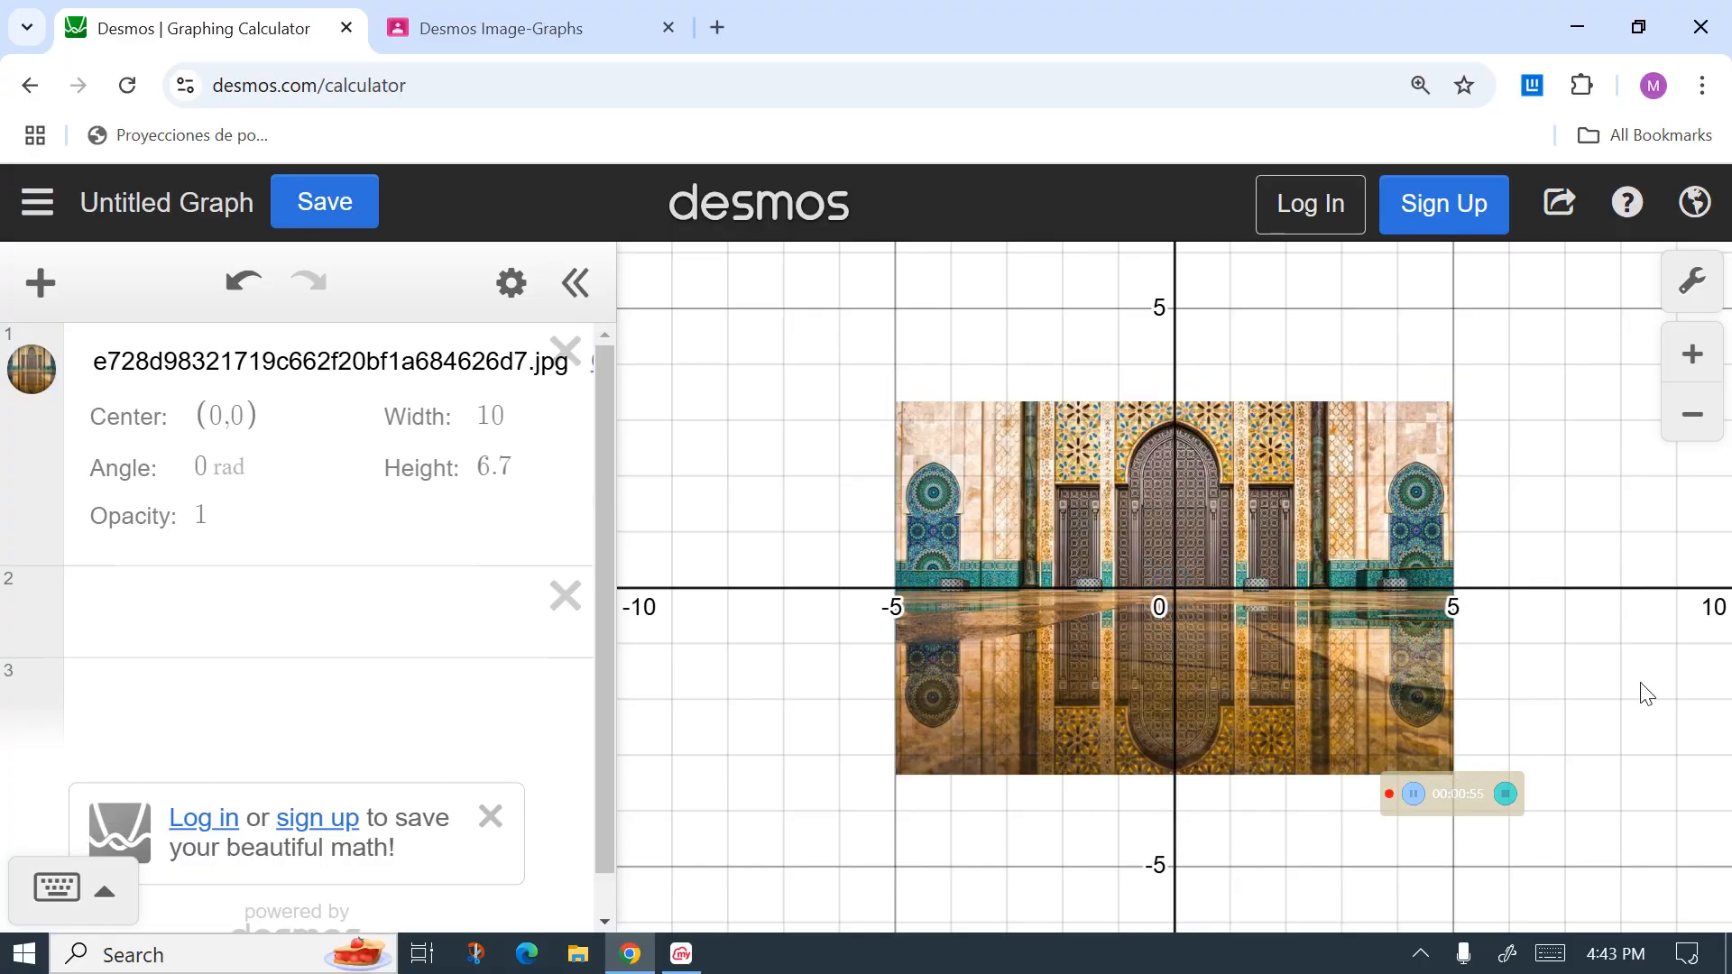
Step: Shrink the doorway image to a width of about 9.26 and a height of about 6.2, keeping it centred at the origin
click(1692, 354)
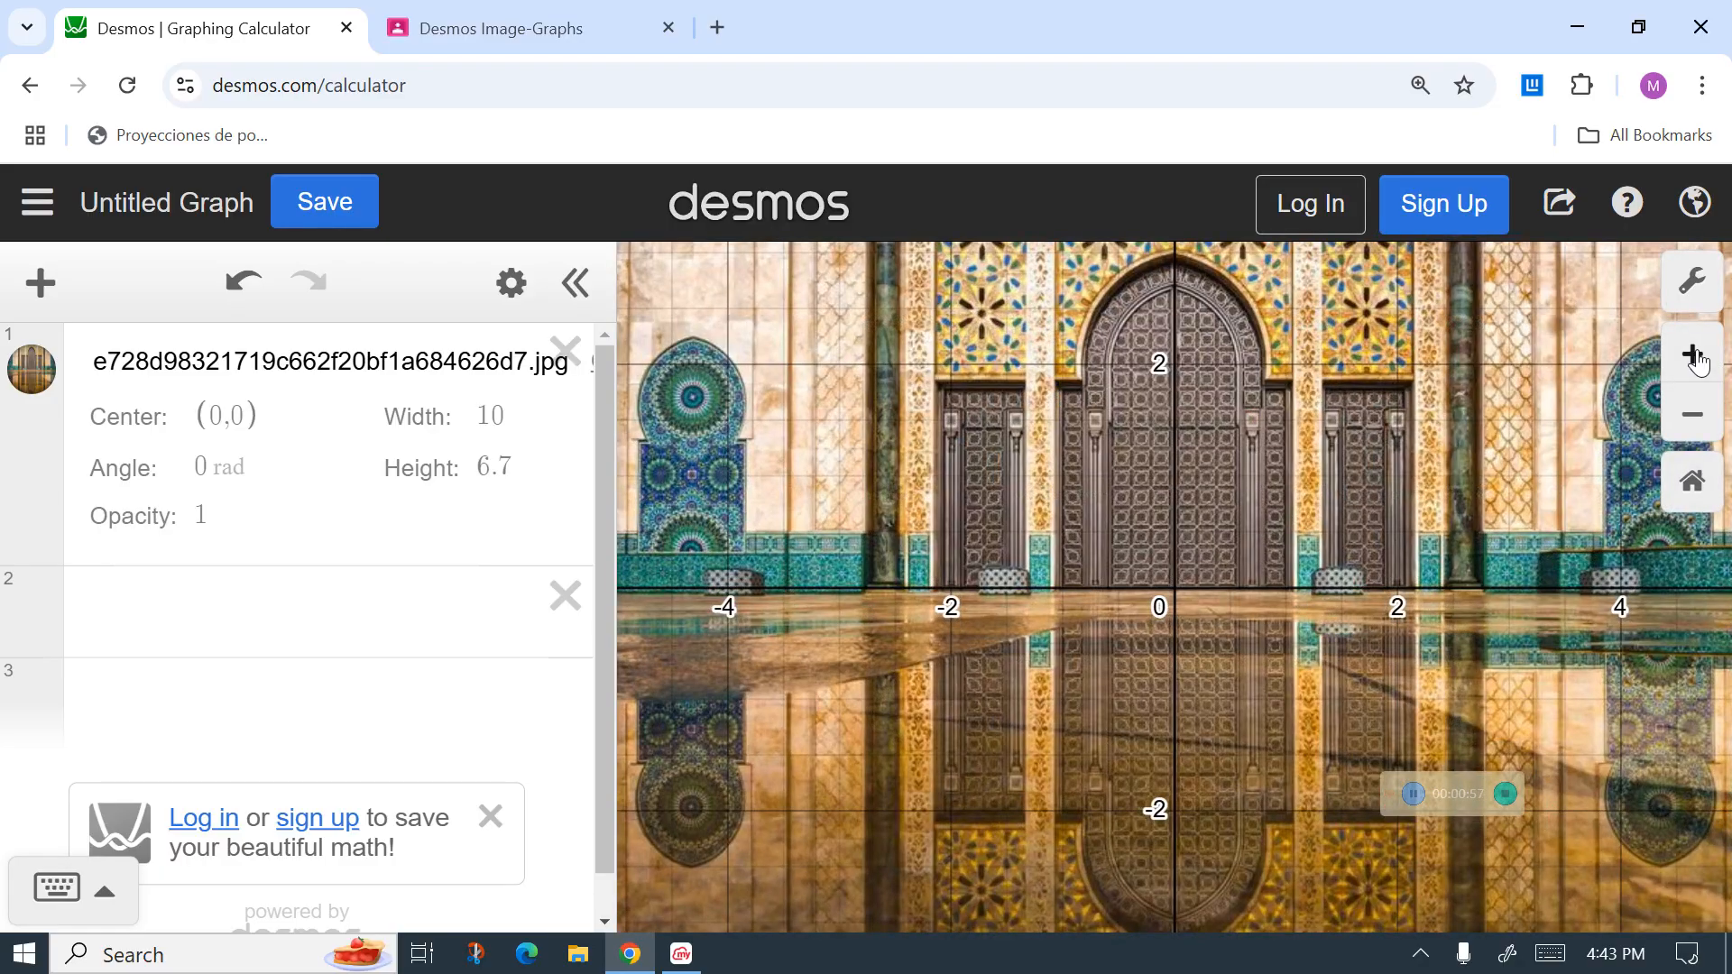
drag(1364, 555, 1242, 614)
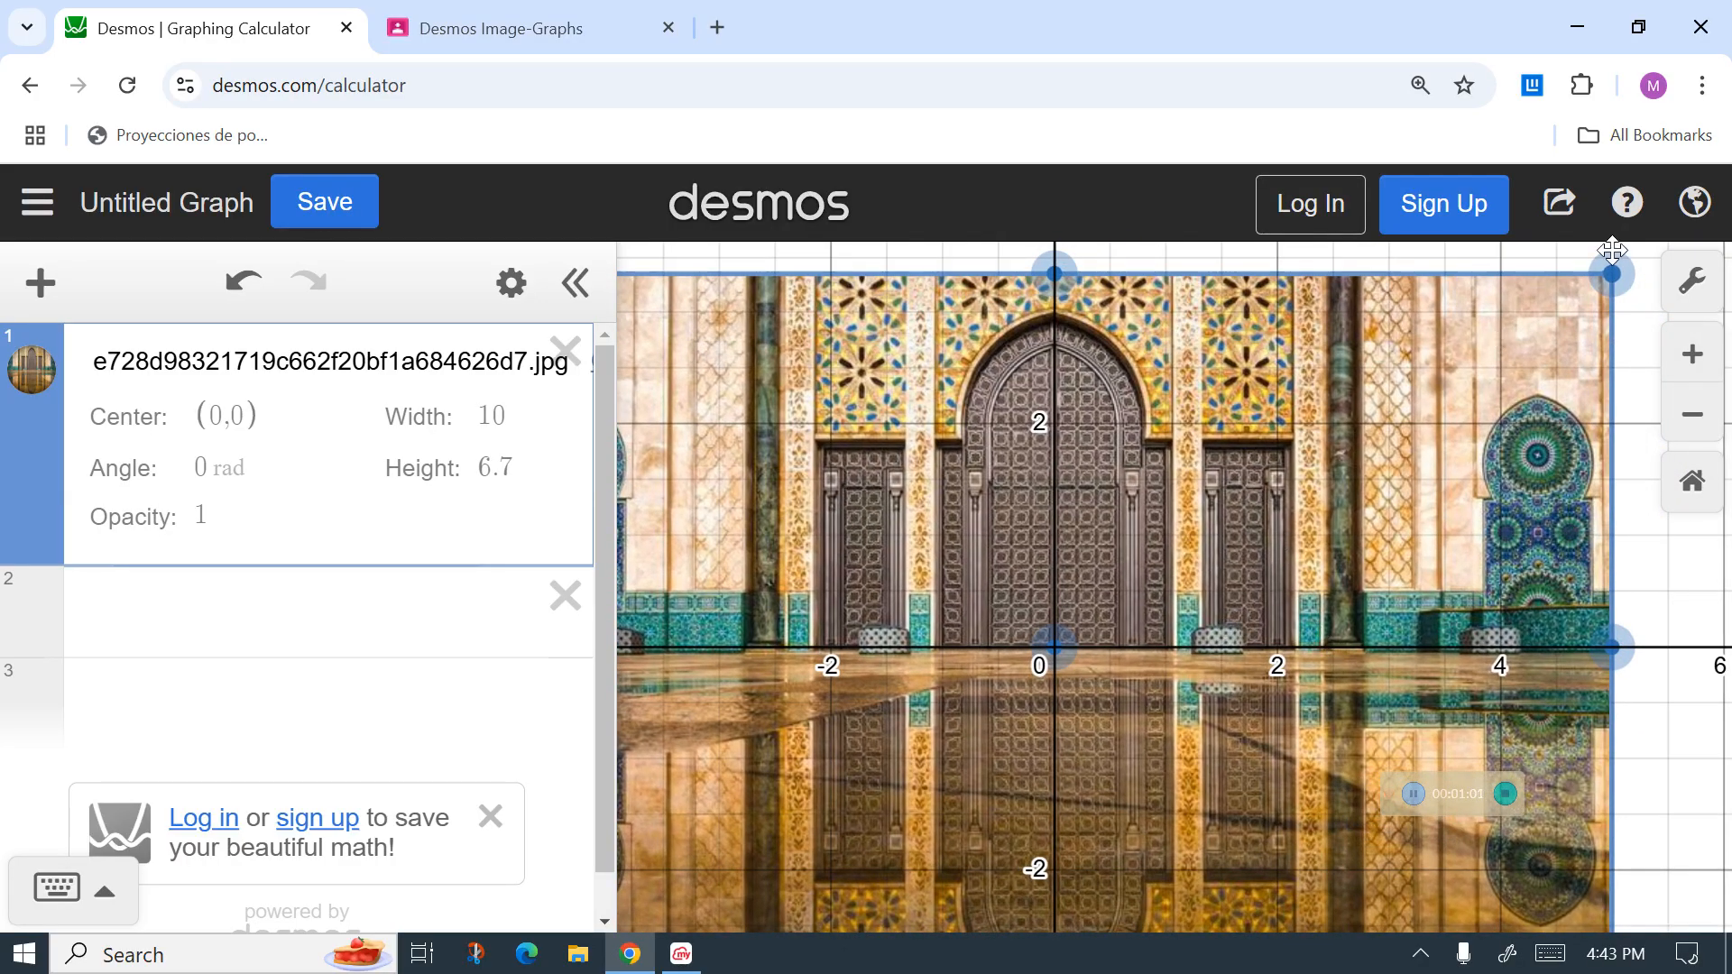
drag(1611, 274, 1581, 318)
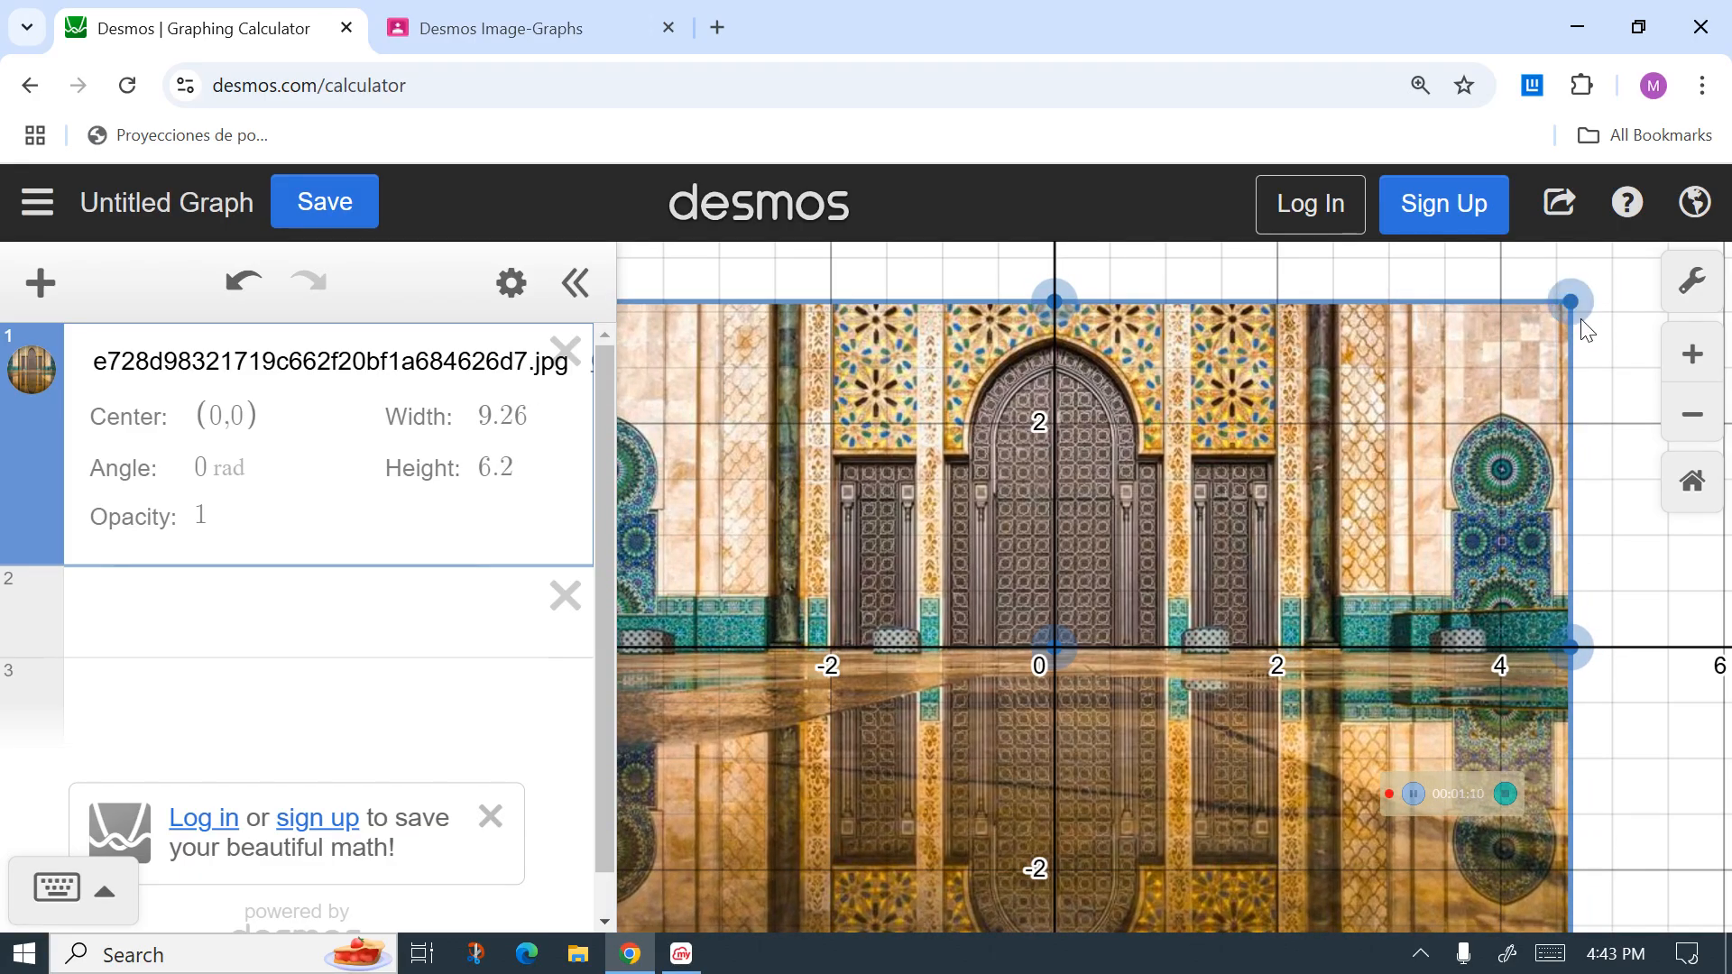
click(1644, 441)
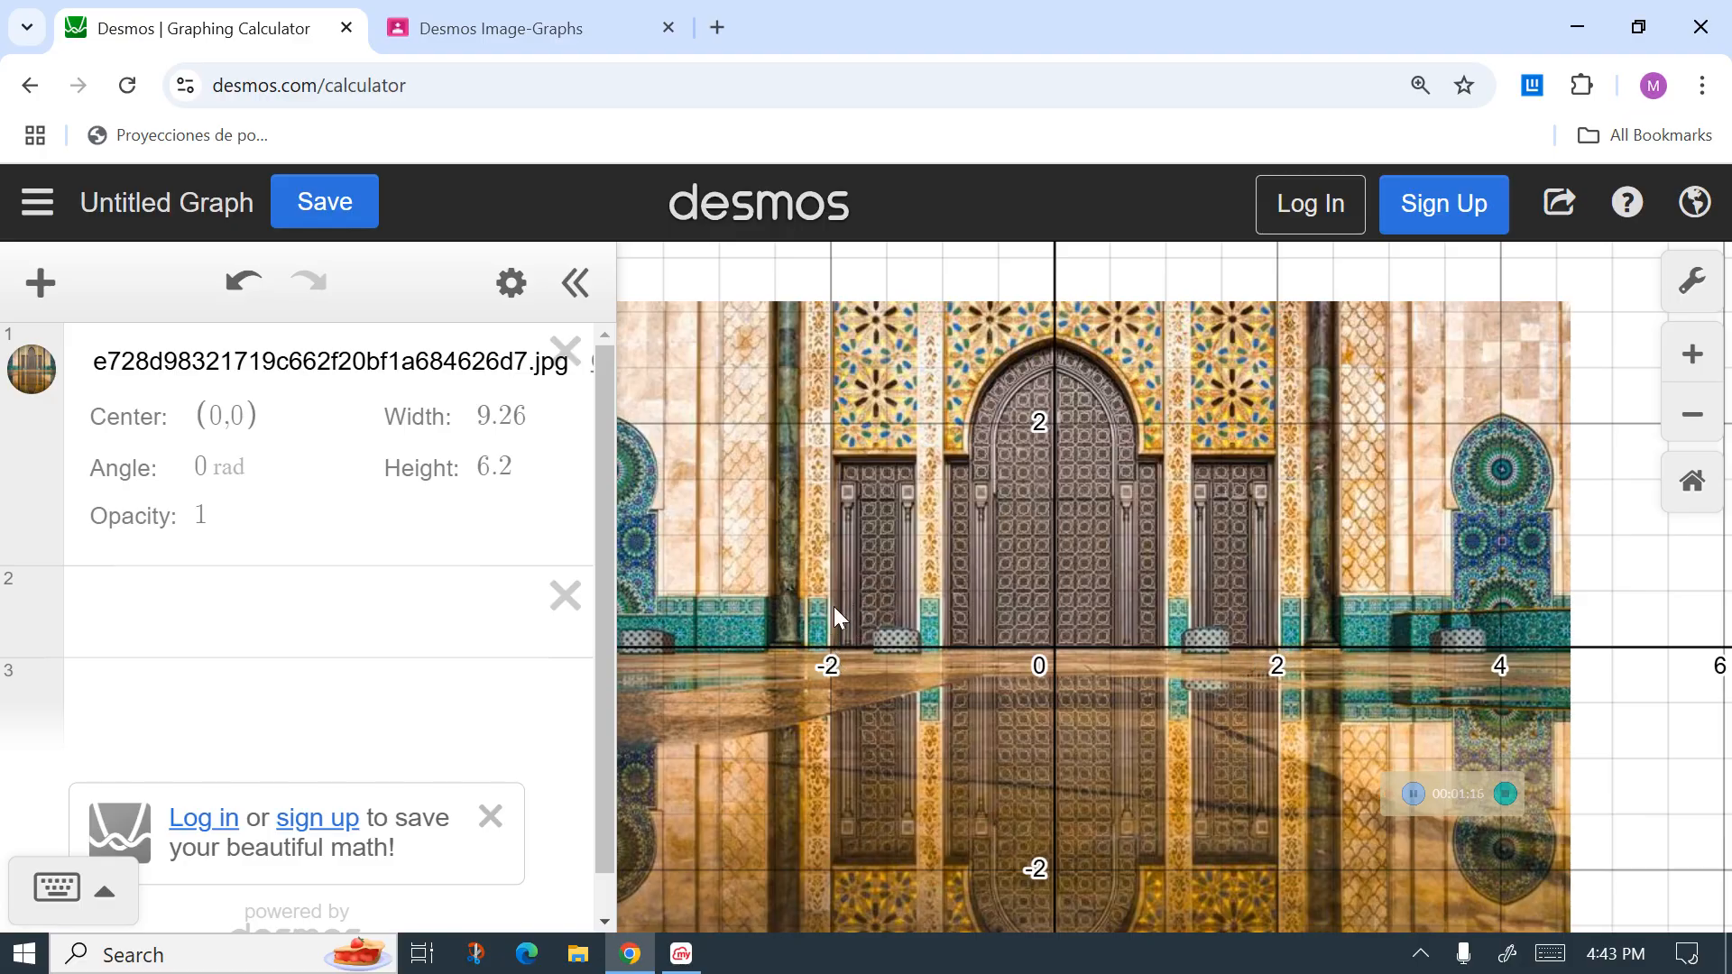
Step: Define point A = (2,0) in the empty expression below the image
click(344, 593)
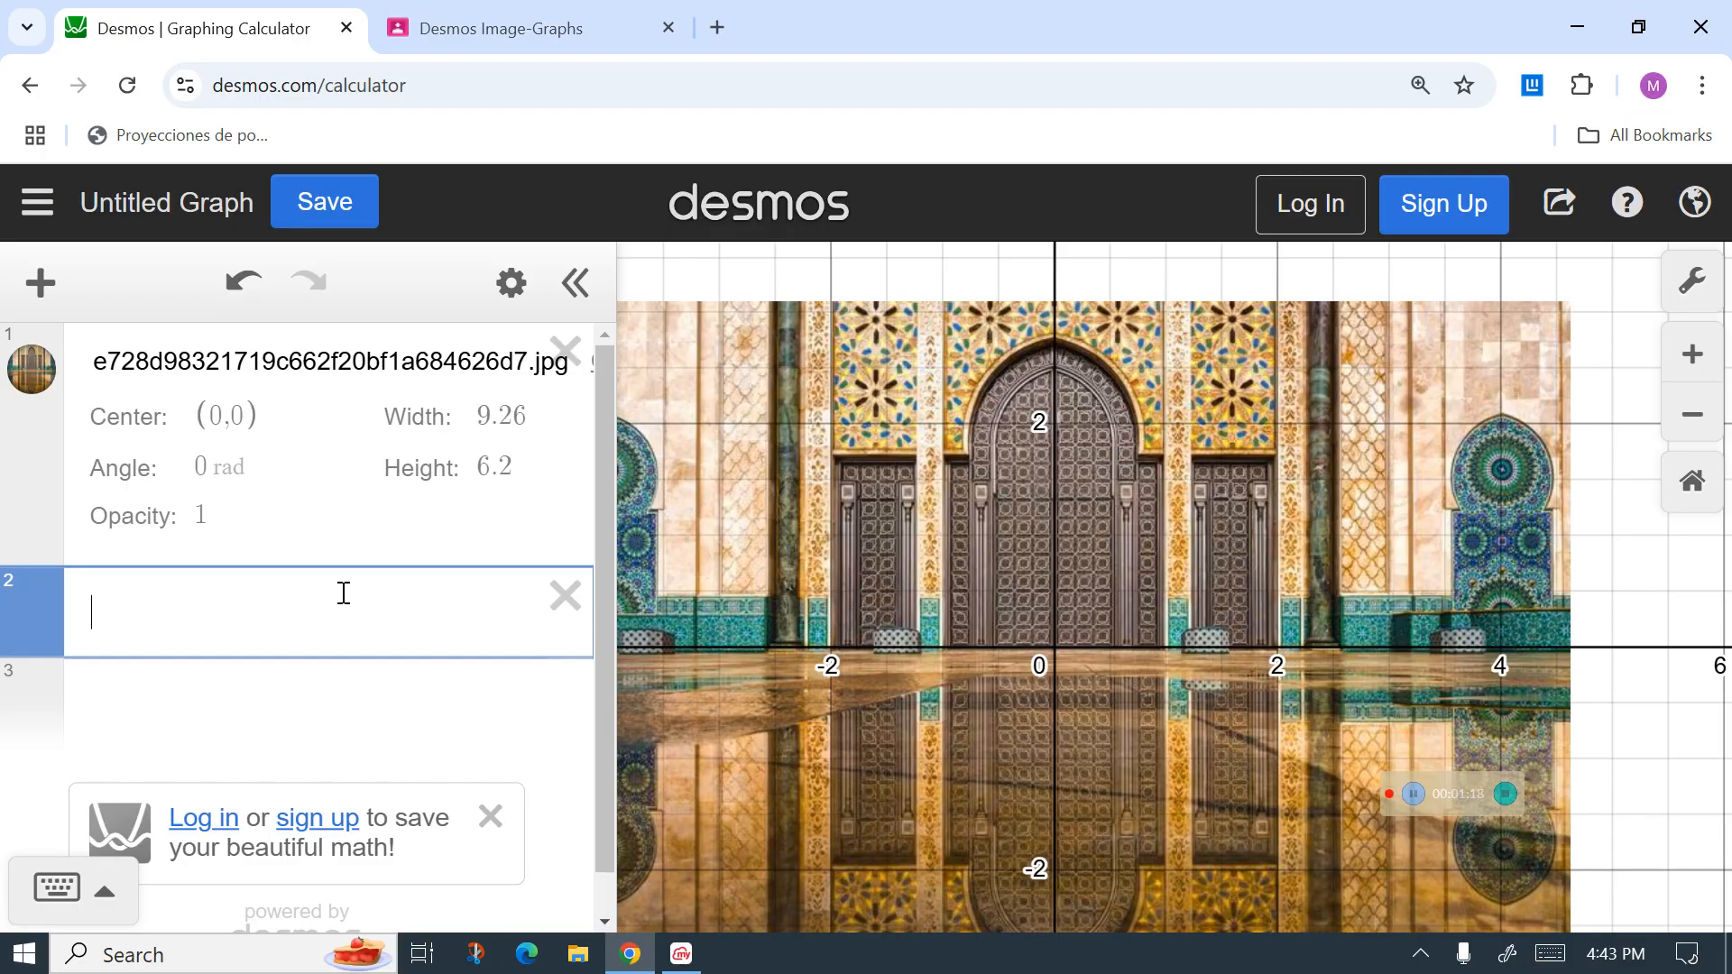
text(A=()
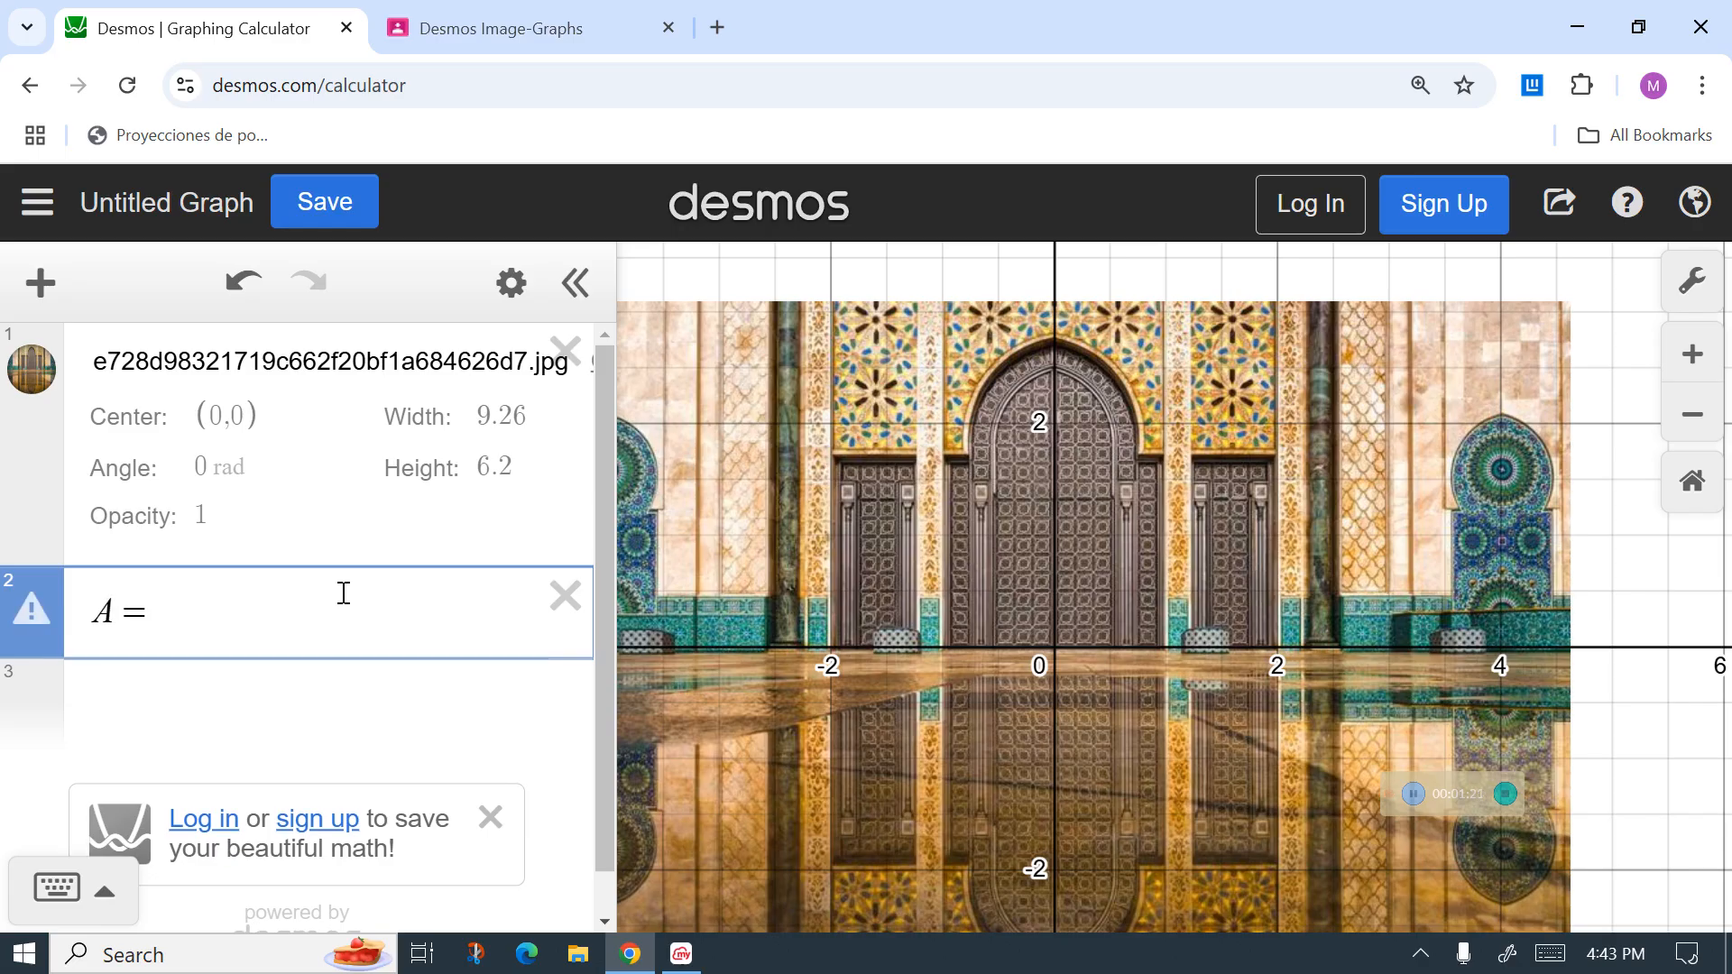
text(2m)
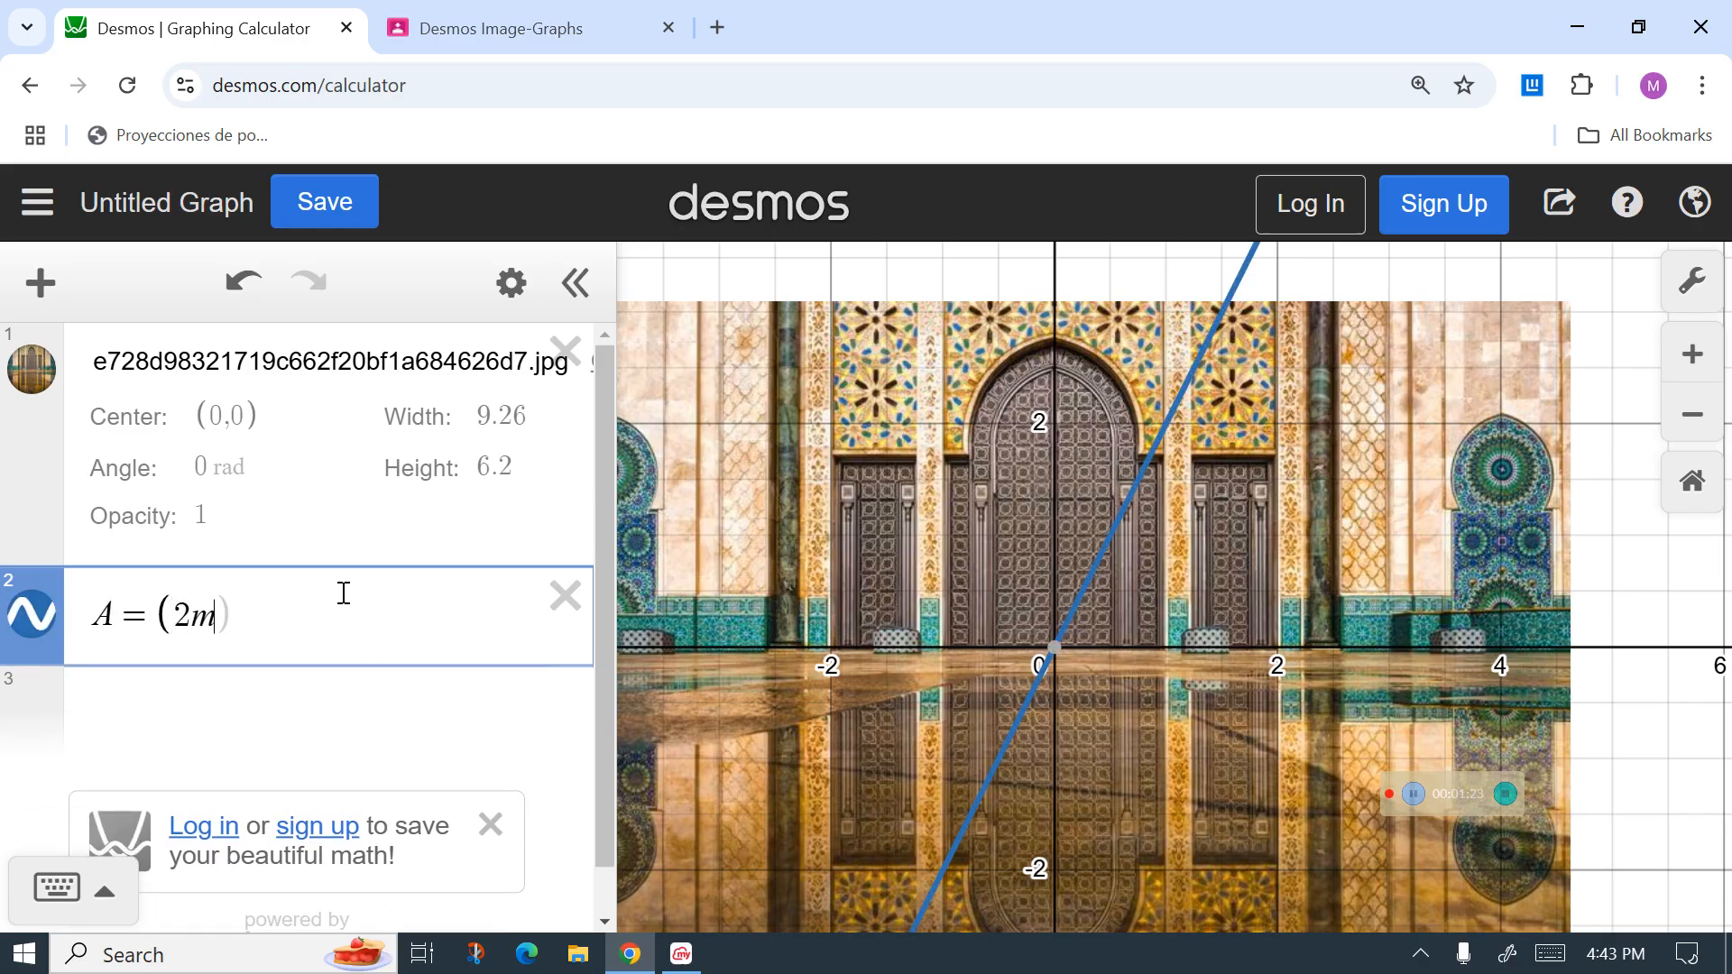
key(BackSpace)
text(,0))
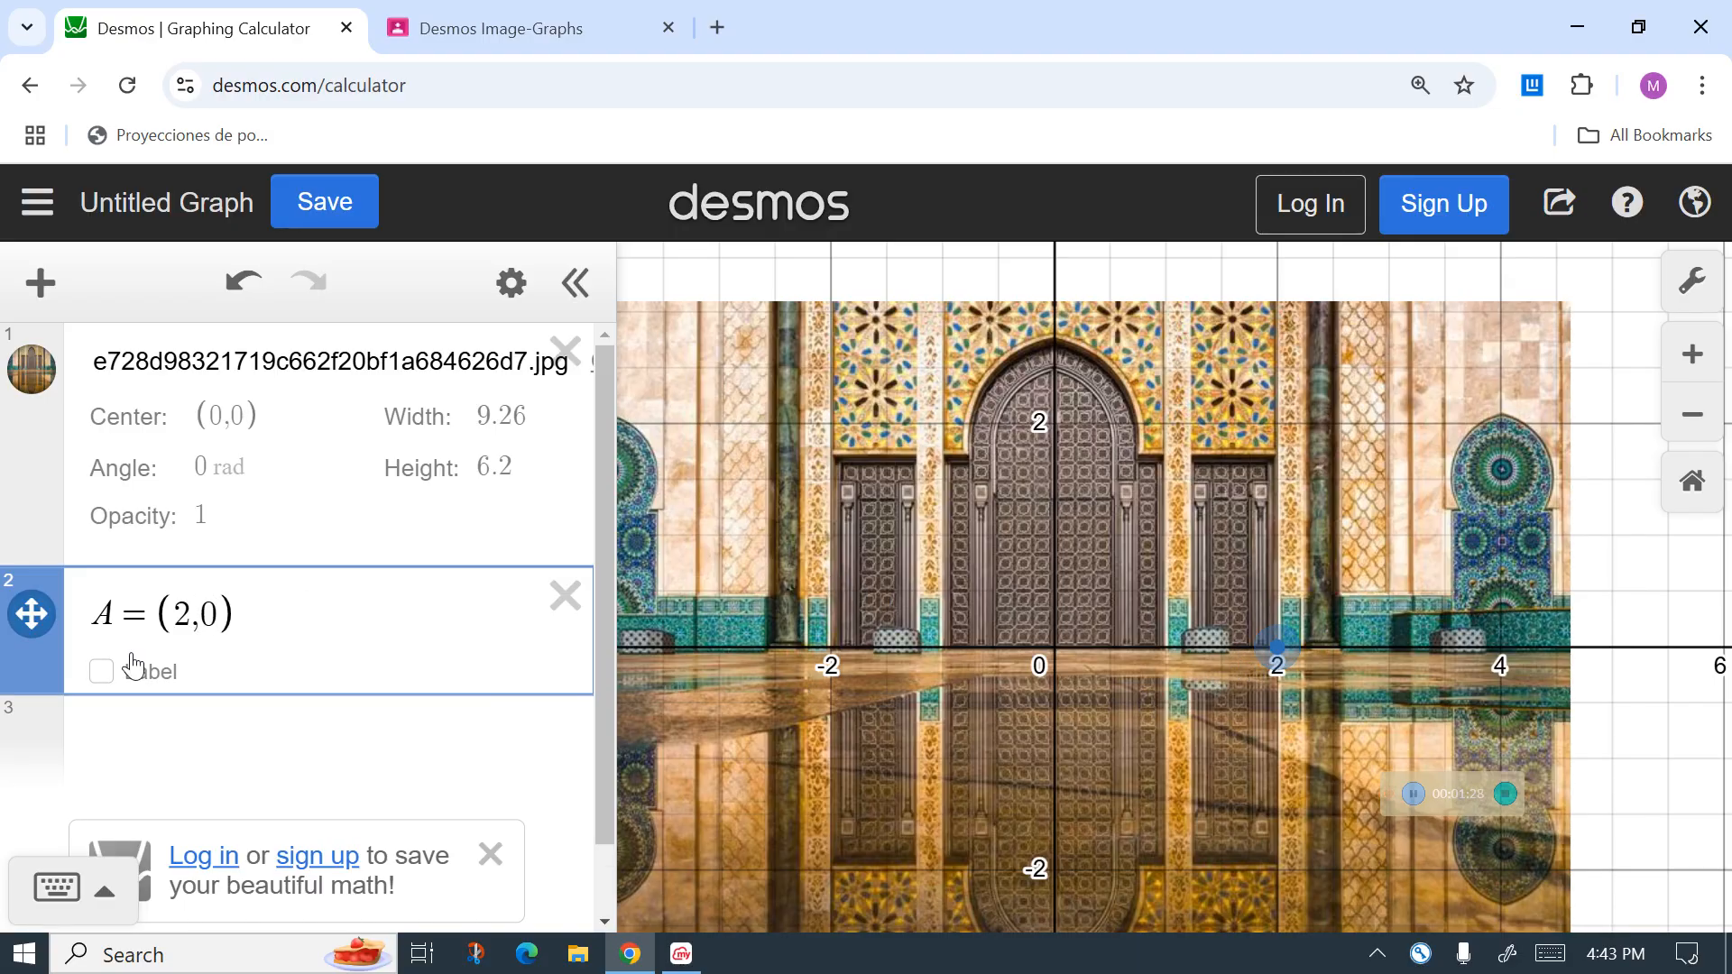
Step: Colour point A green and show its label with the text A
click(20, 622)
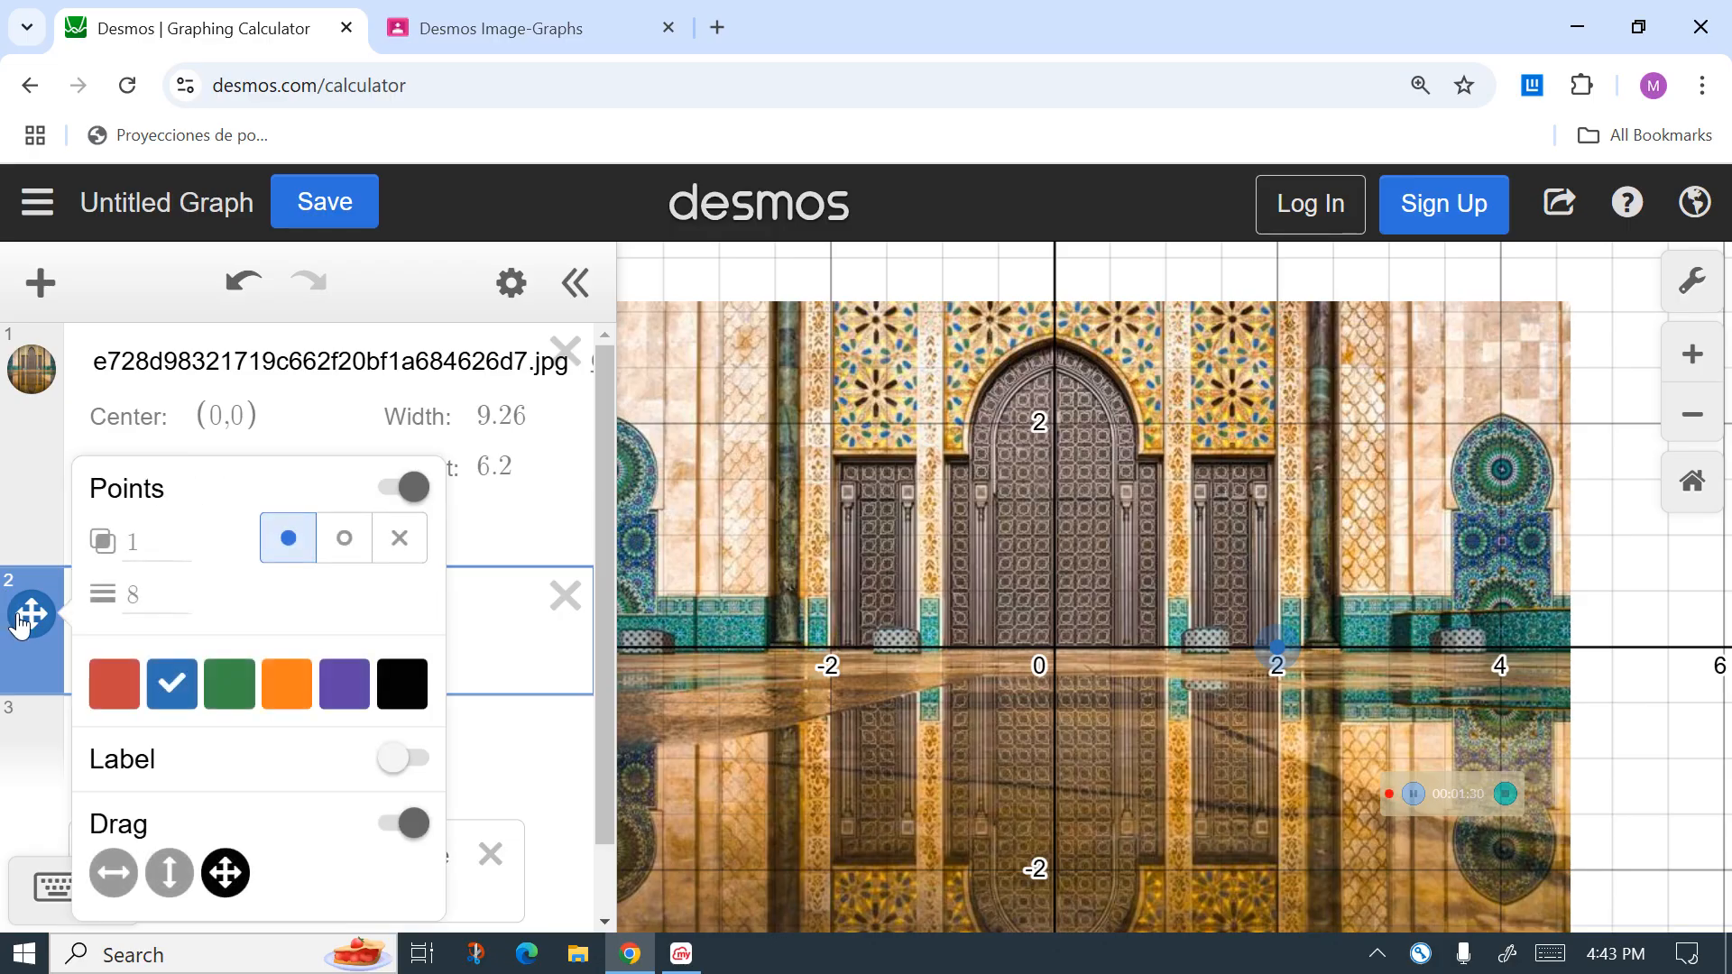
click(236, 702)
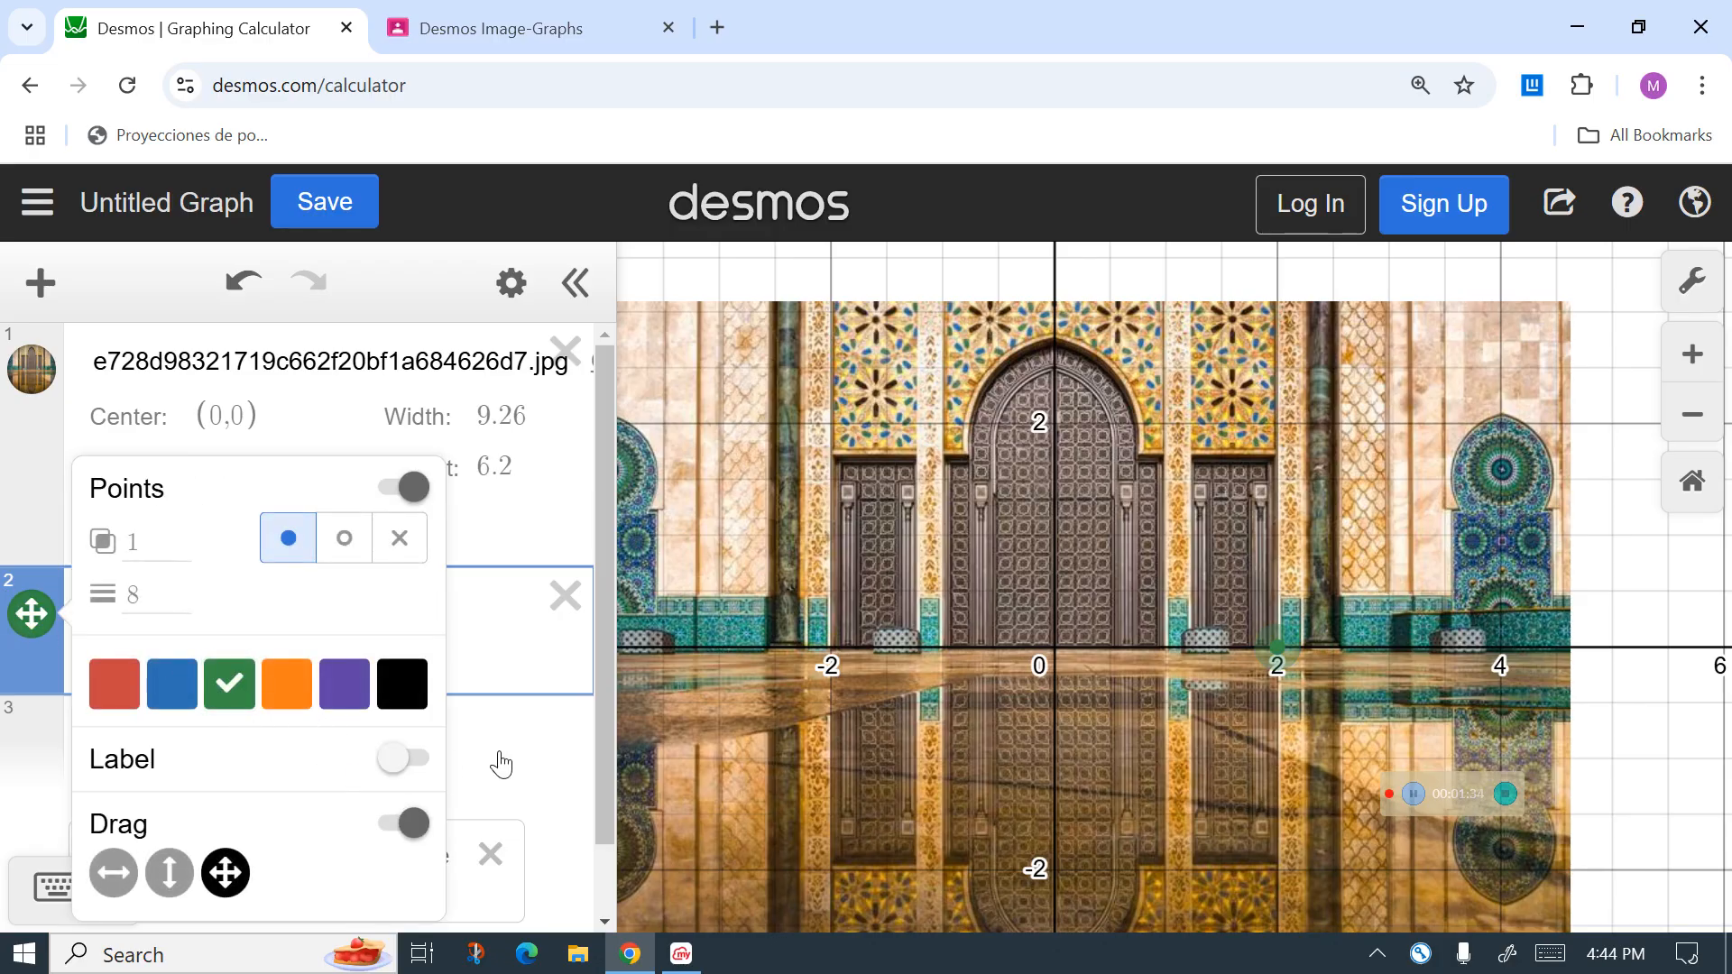
click(599, 870)
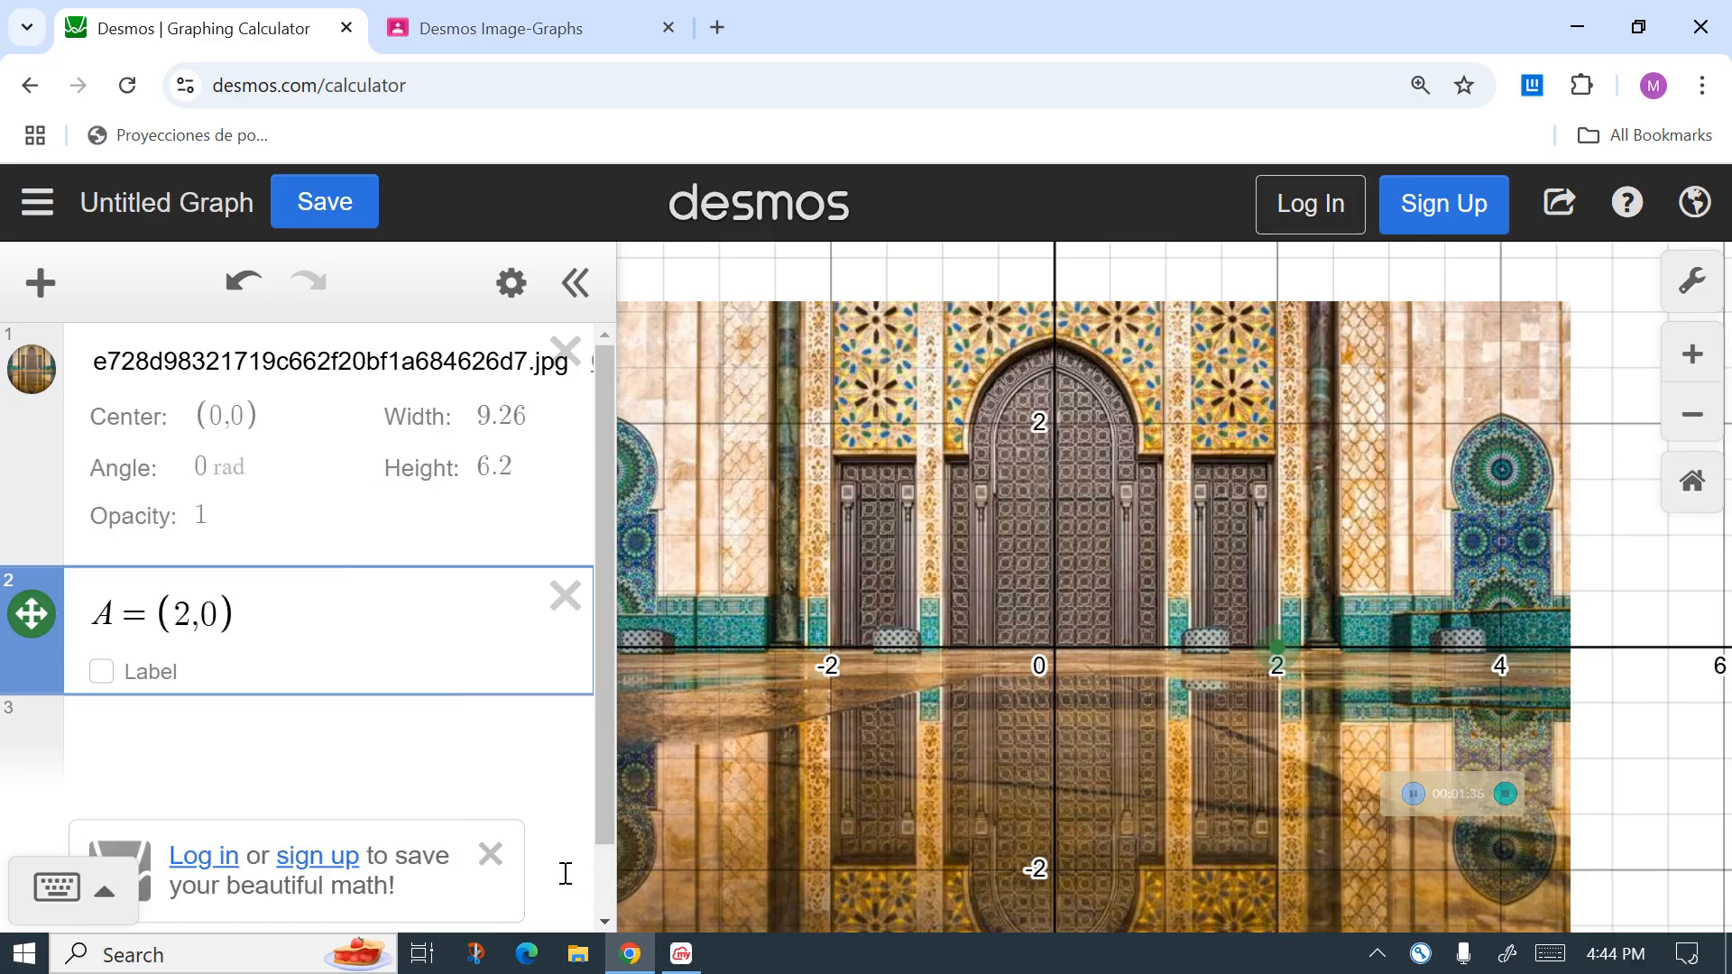
click(102, 672)
click(278, 667)
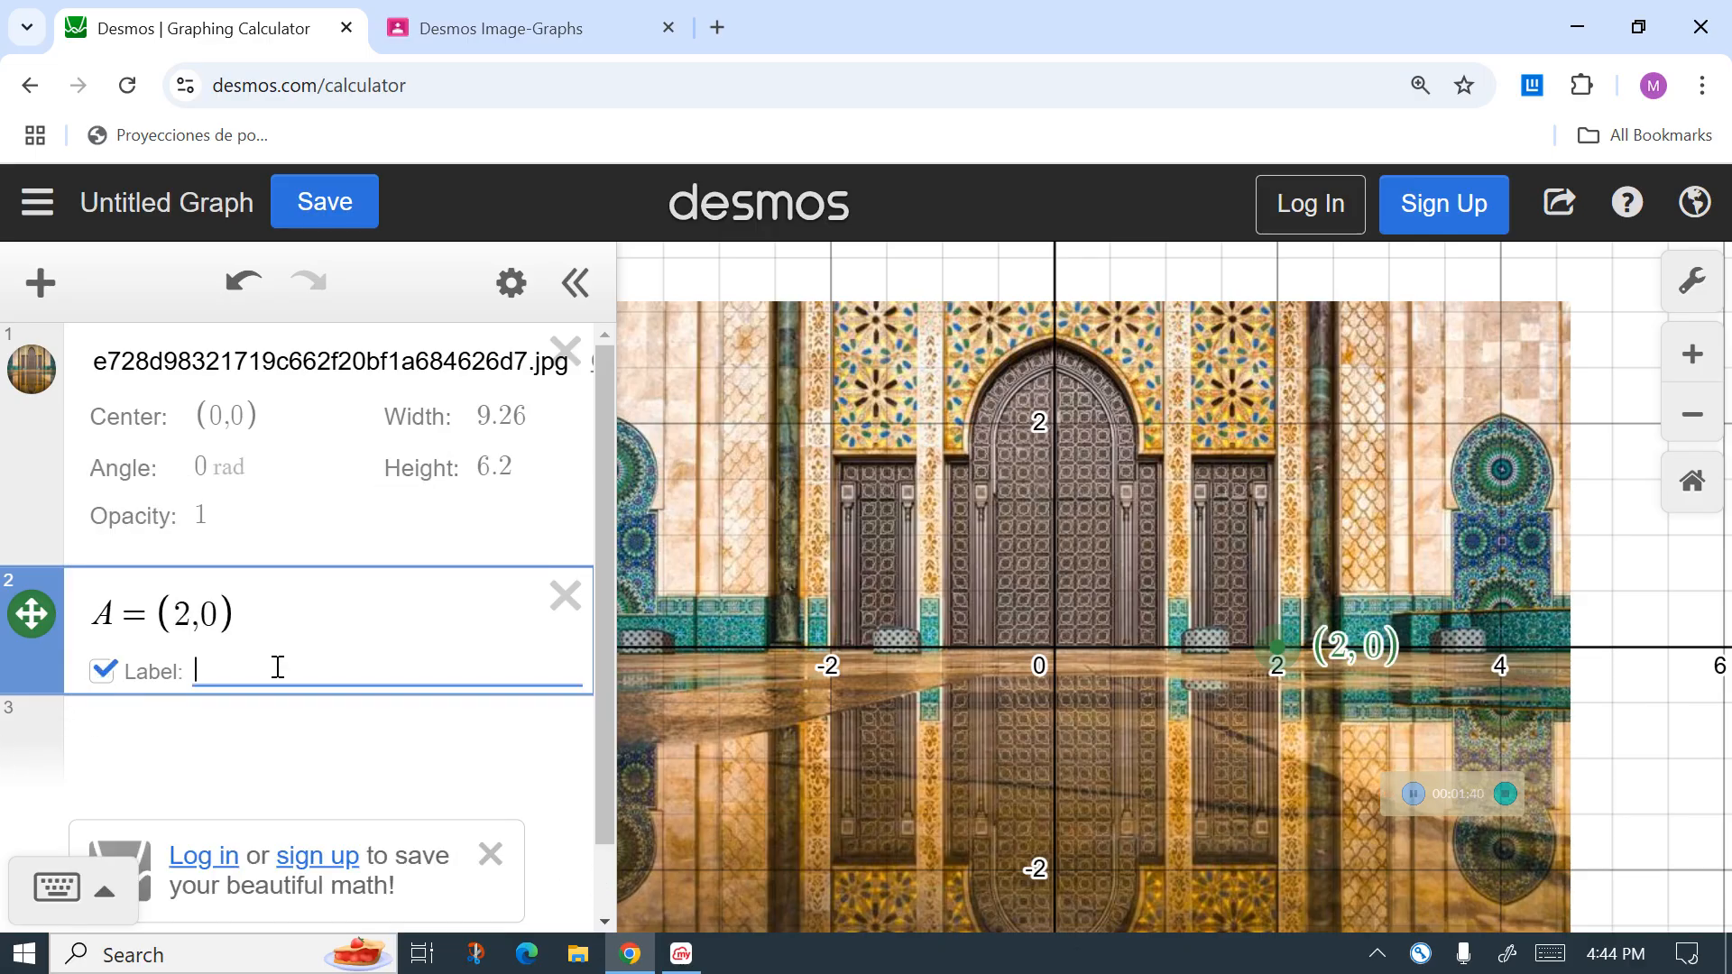
text(A)
Step: Add a new expression defining point B = (1,0)
click(295, 776)
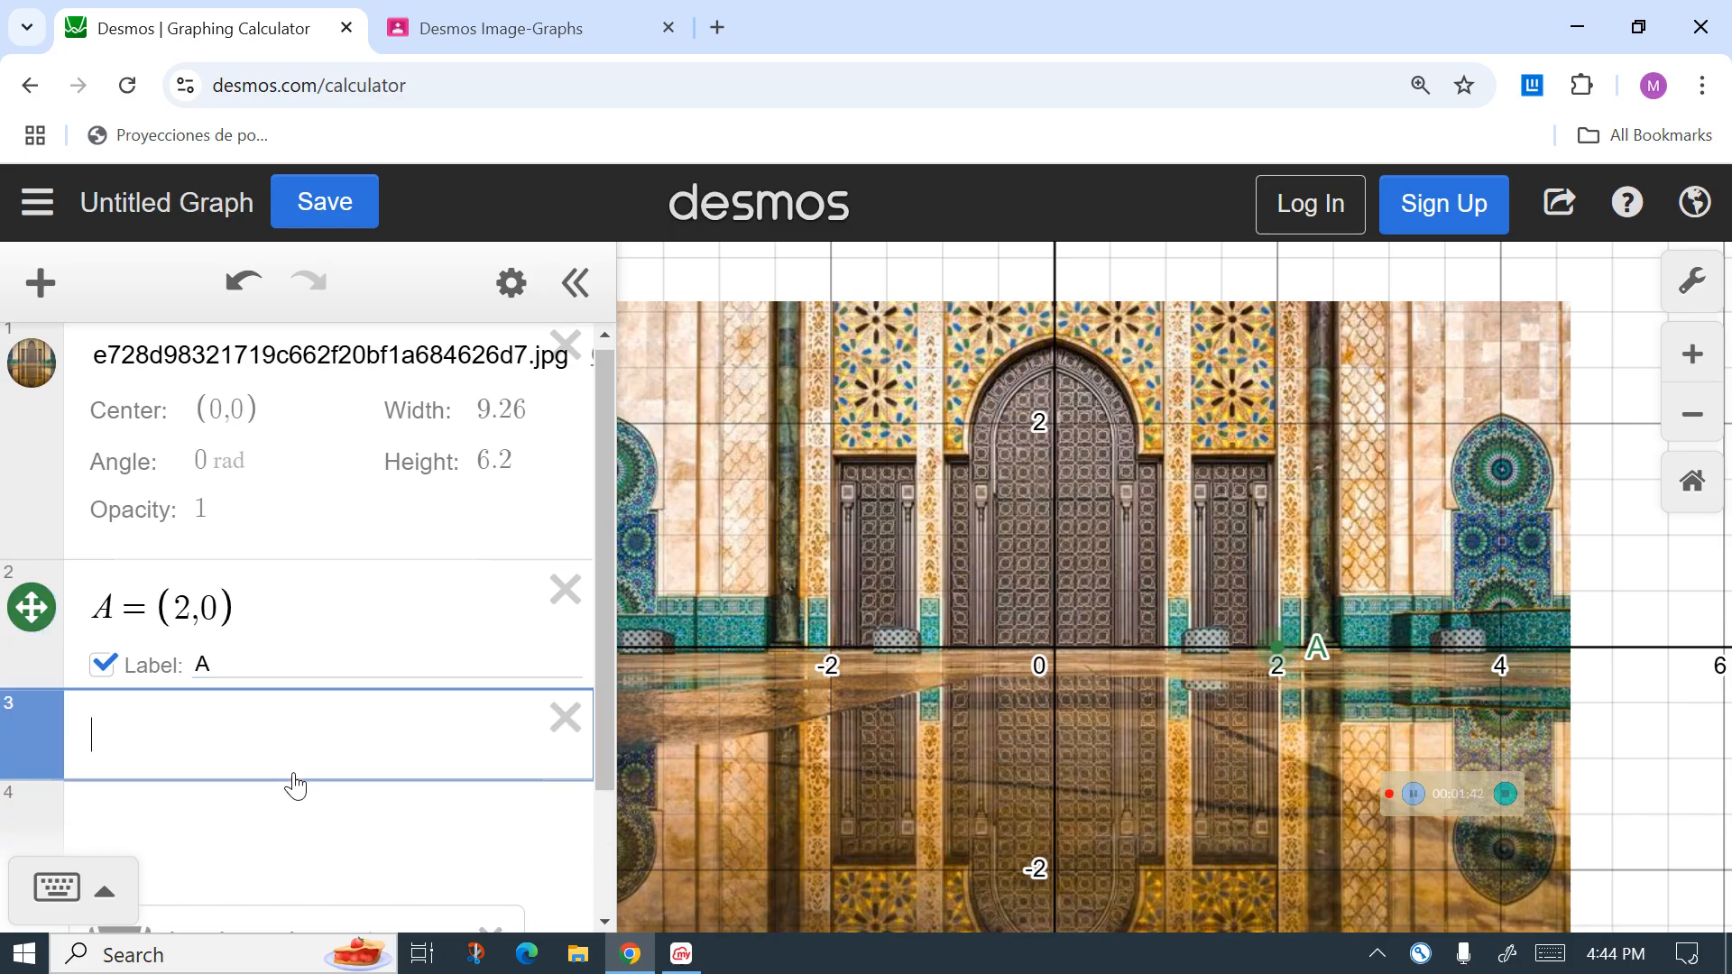
text(B=)
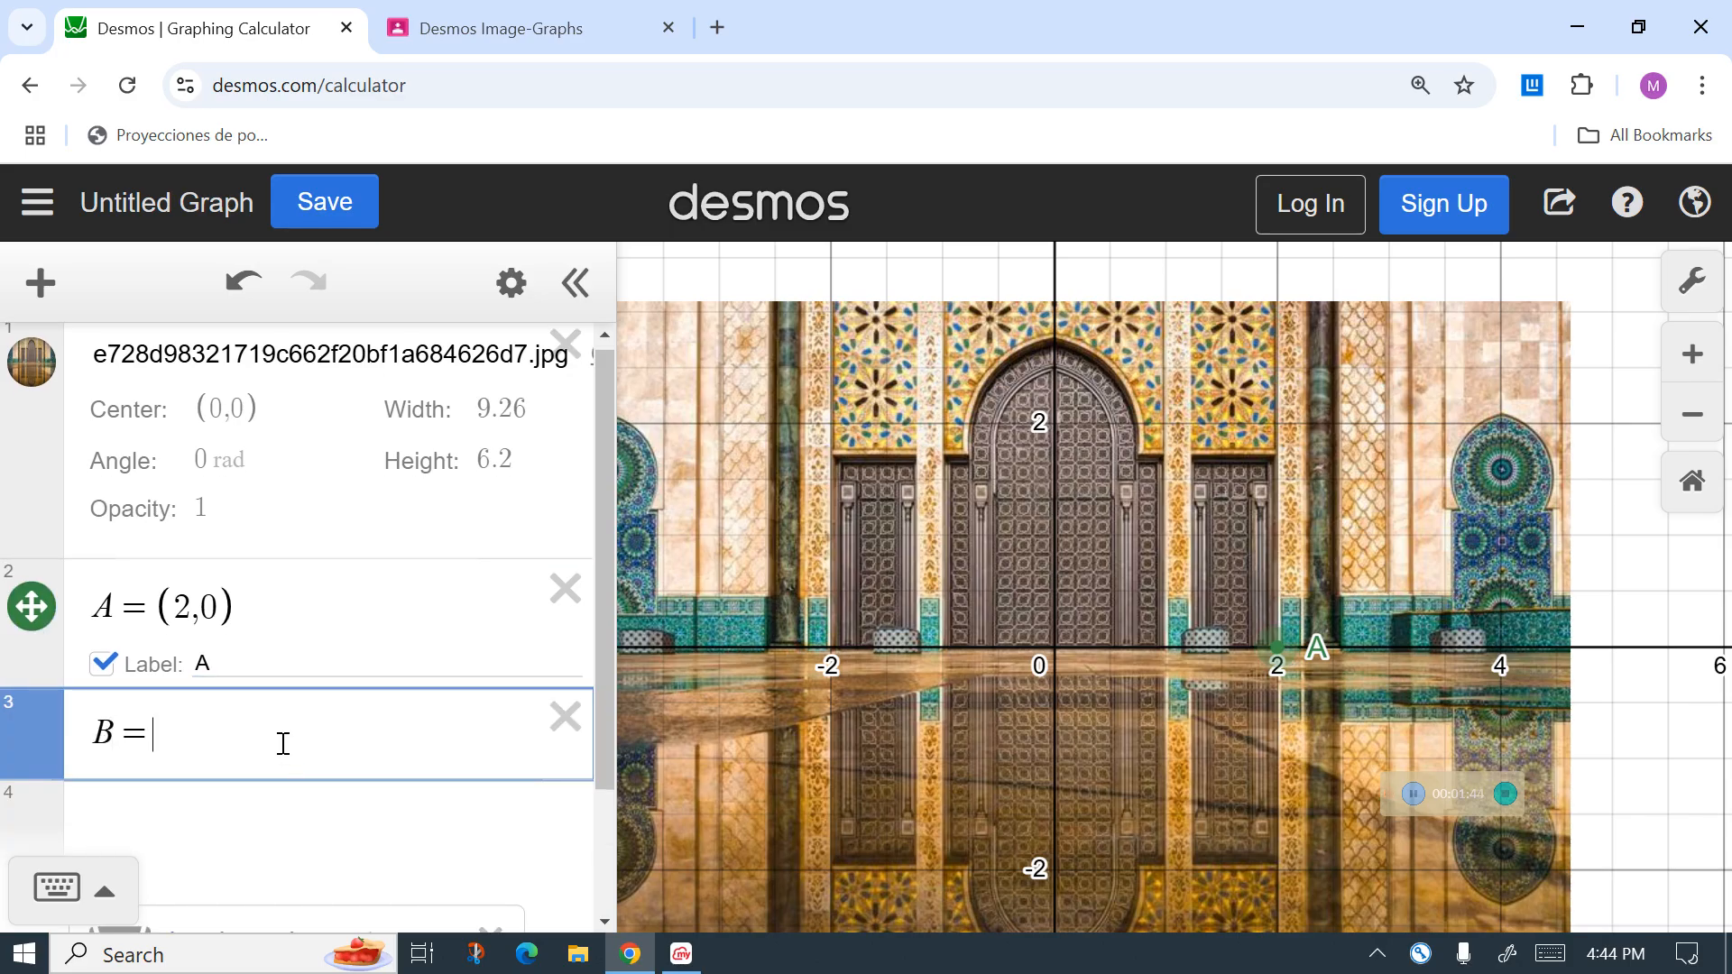
text(()
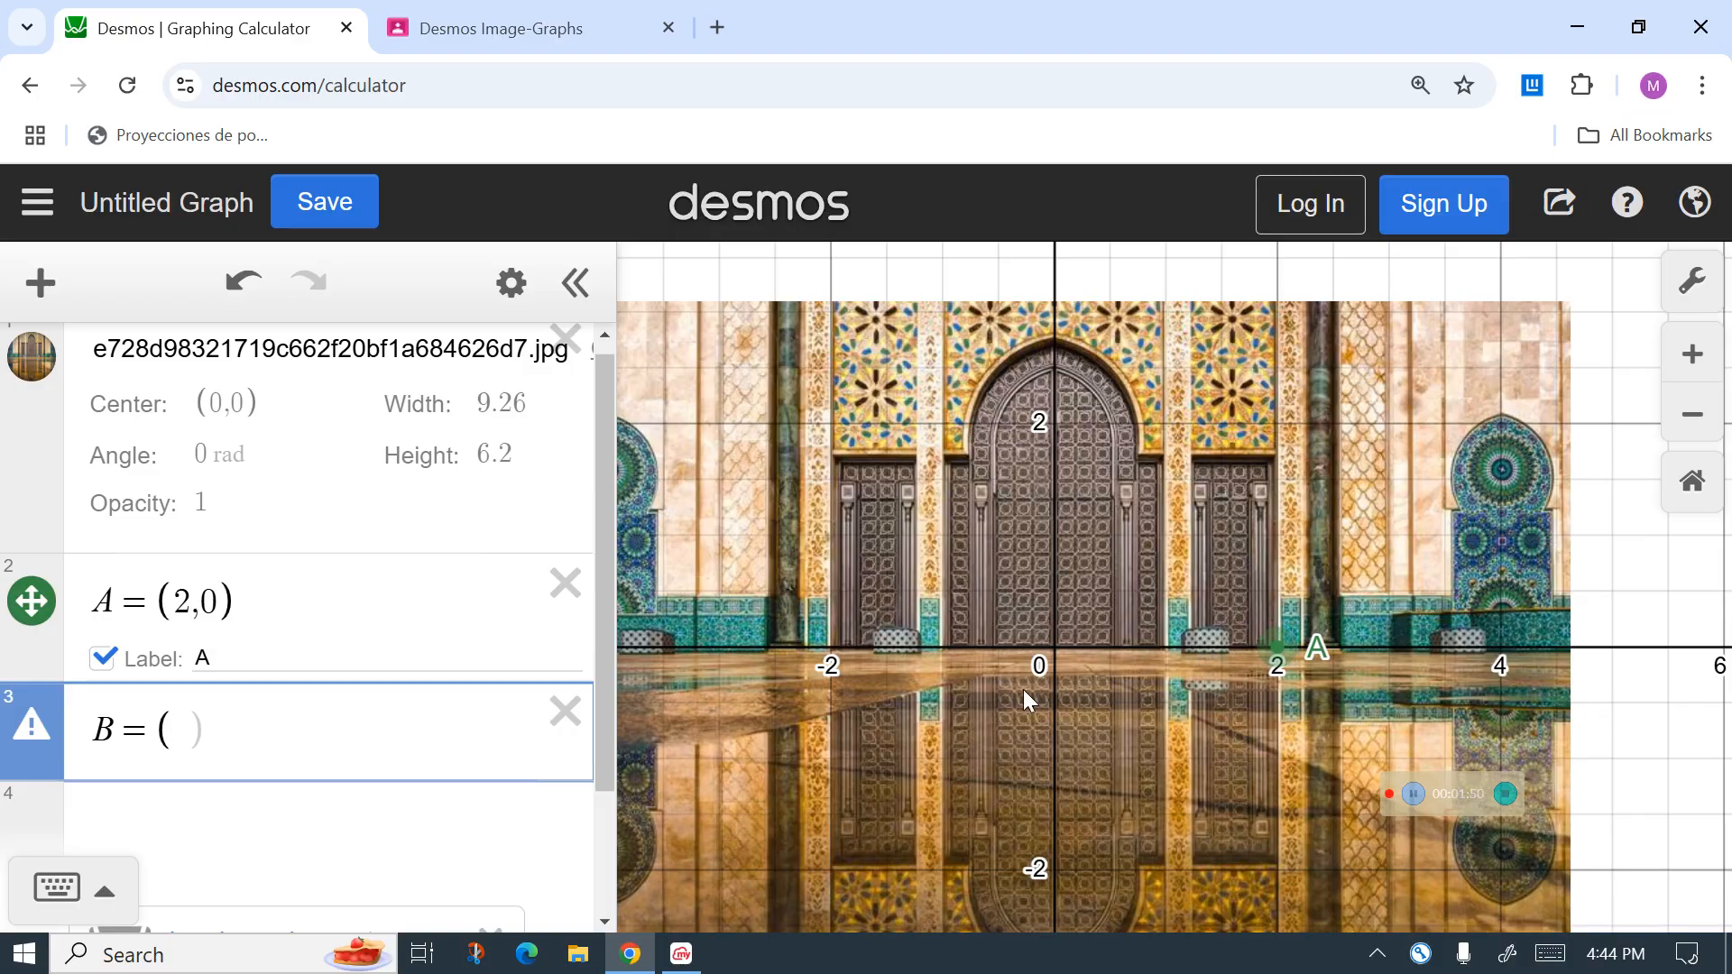
text(1,0))
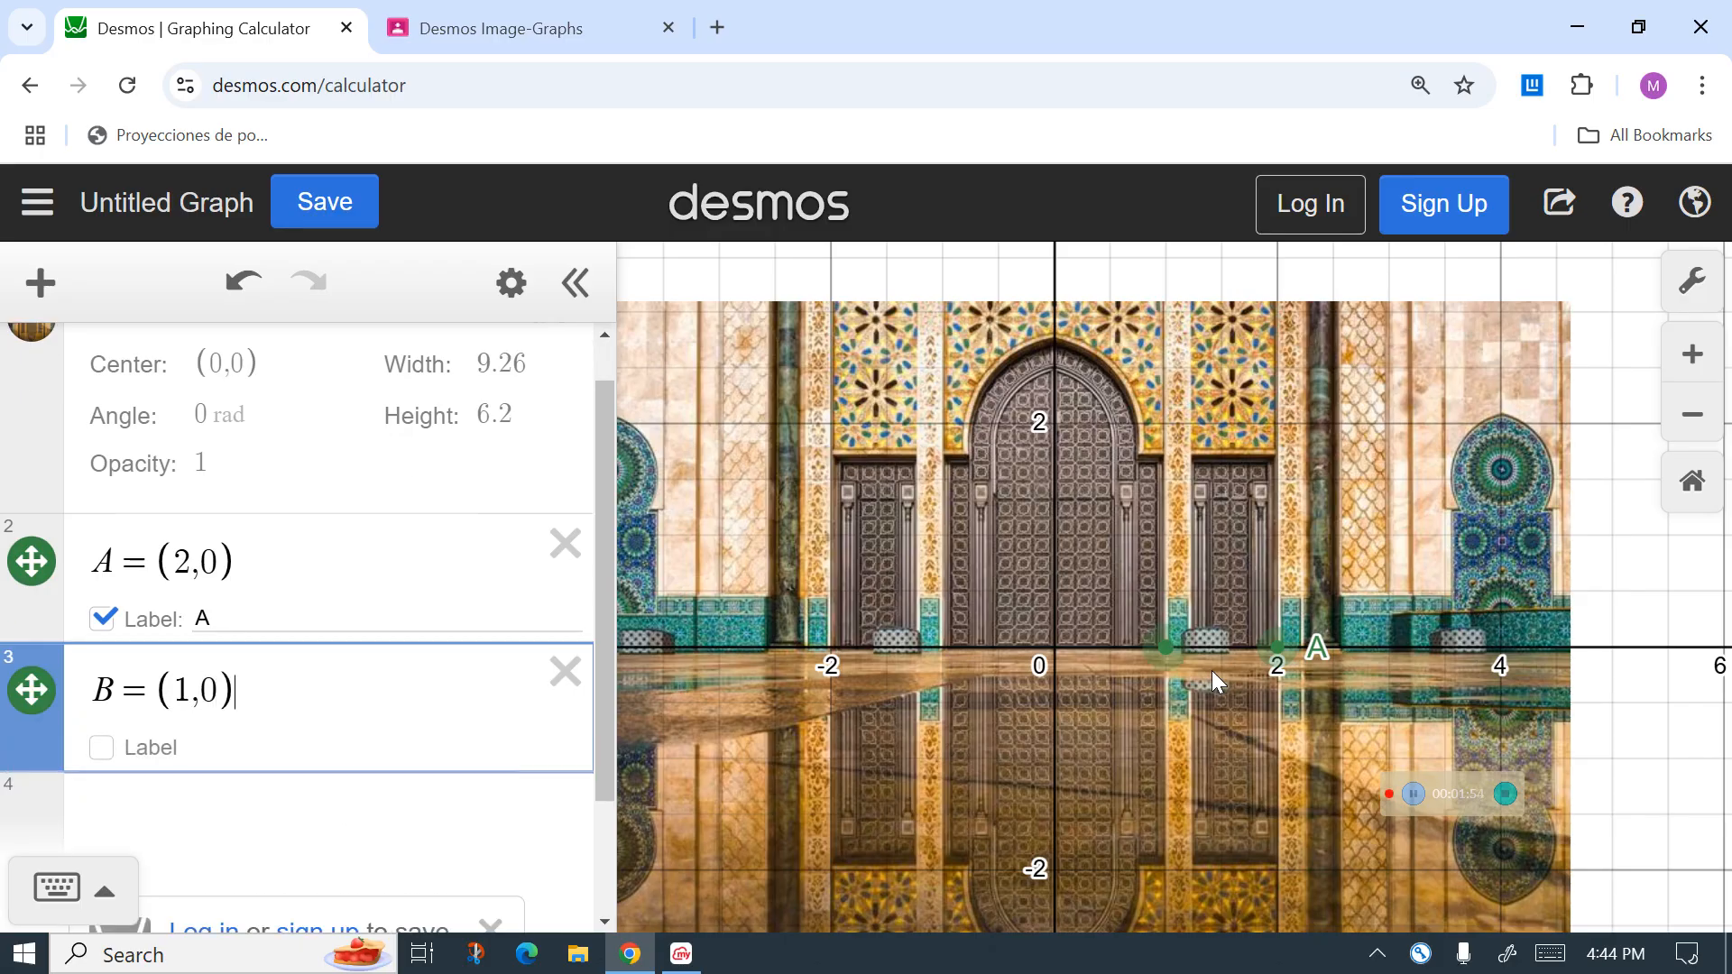
Step: Move point B to (1.2,0) at the base of the right-hand door and show its label as B
drag(1172, 646, 1196, 647)
click(338, 690)
key(BackSpace)
key(BackSpace)
key(BackSpace)
key(BackSpace)
key(BackSpace)
text(0)
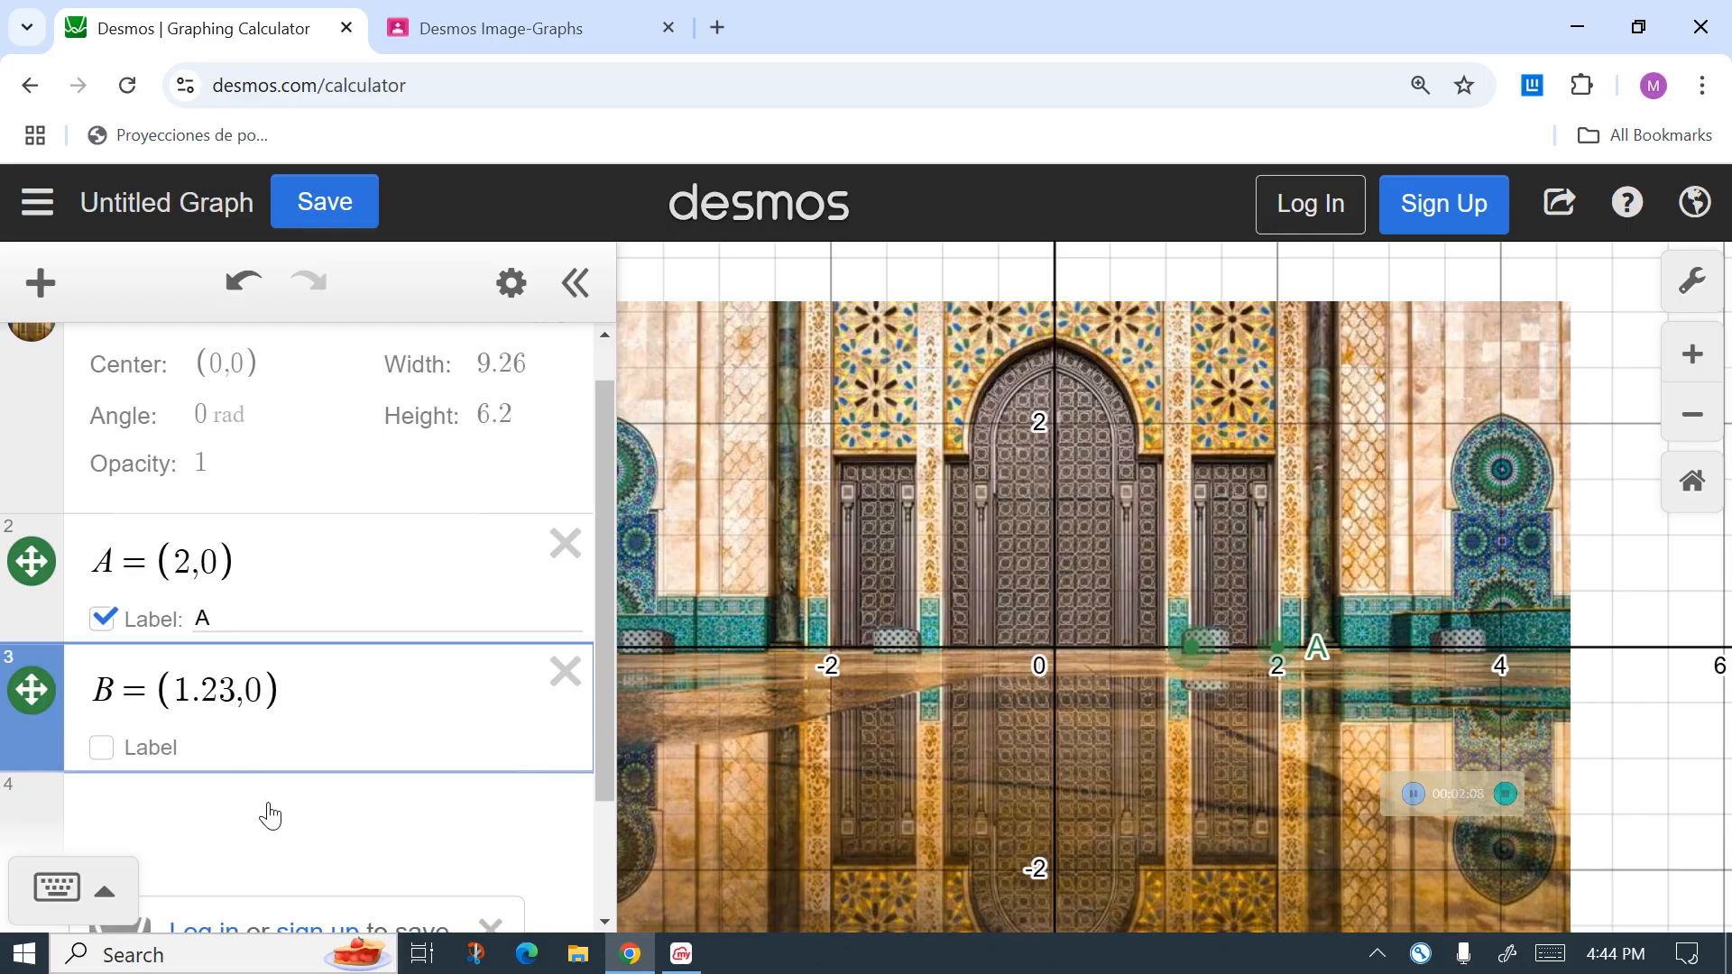
key(BackSpace)
click(1678, 735)
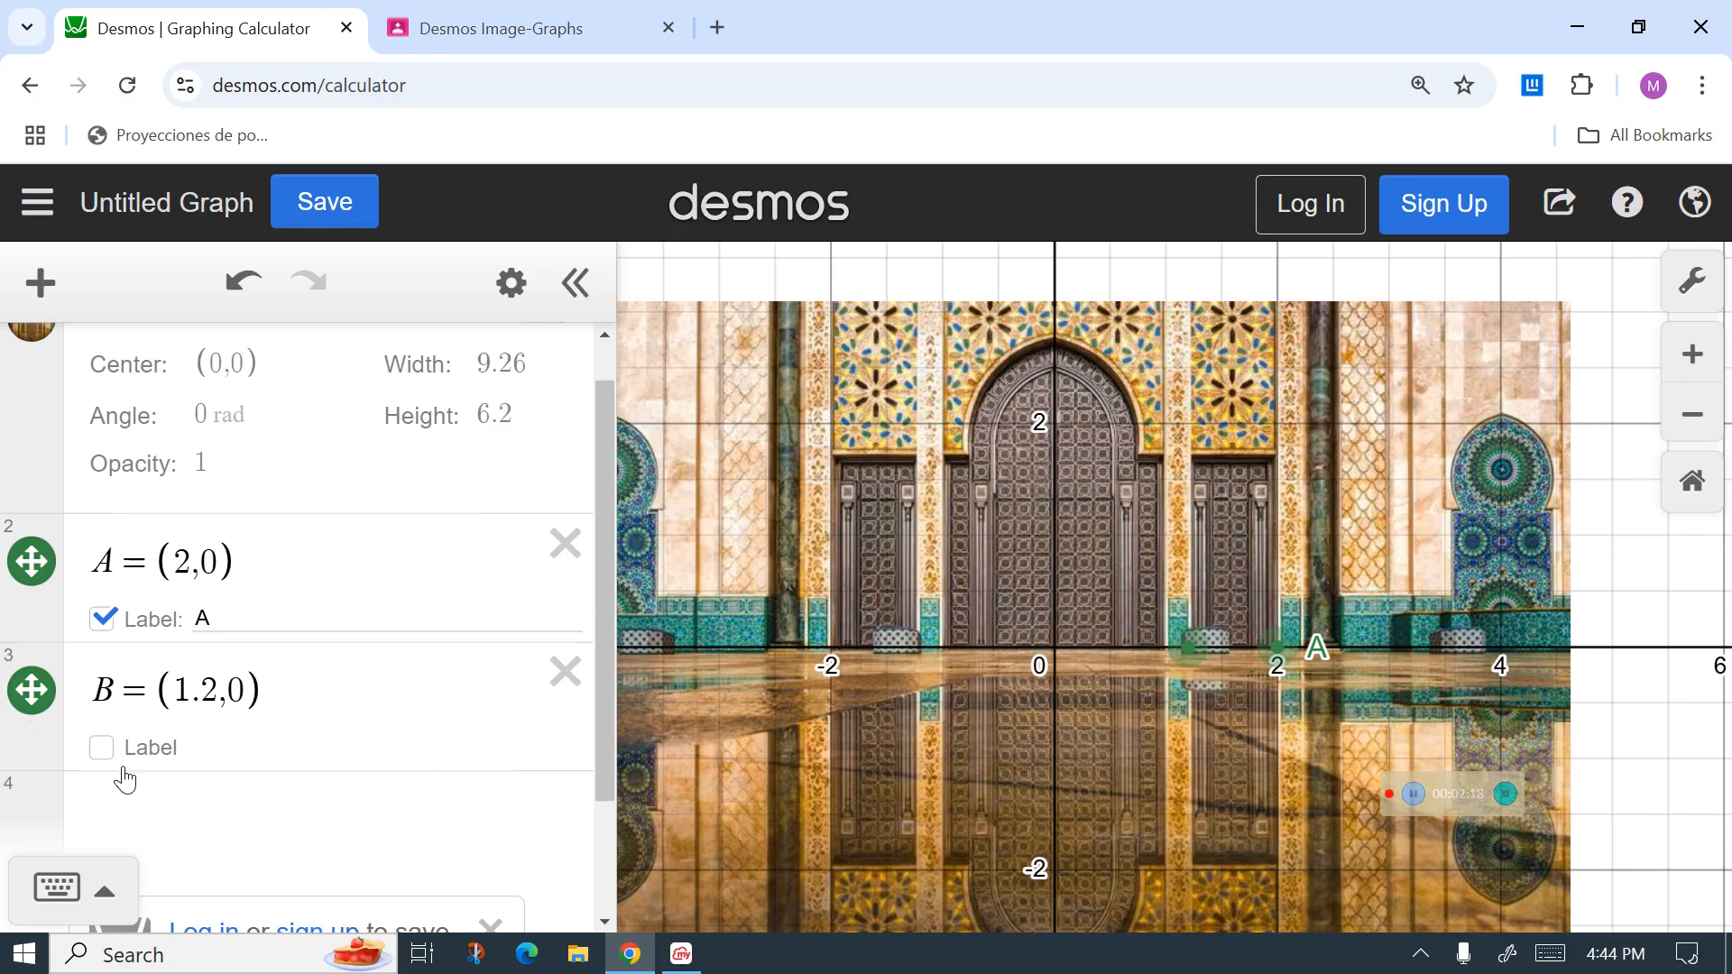
click(105, 749)
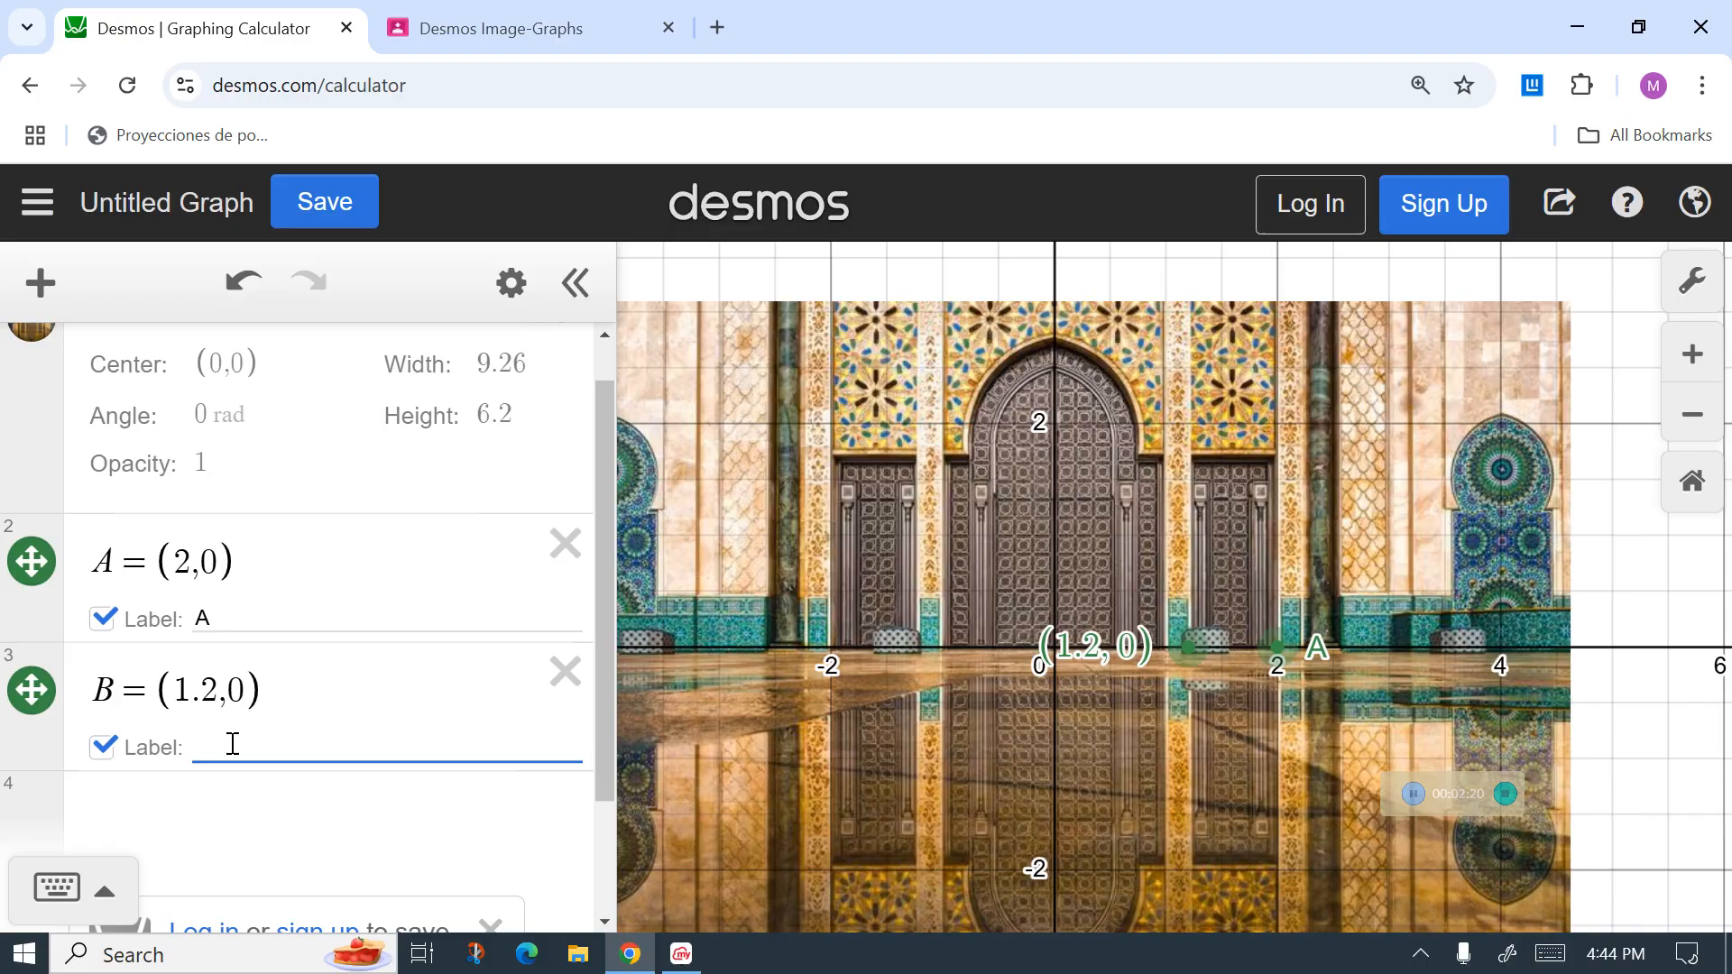
text(B)
Step: Add a new expression defining point C = (1.2,2) above point B
click(235, 824)
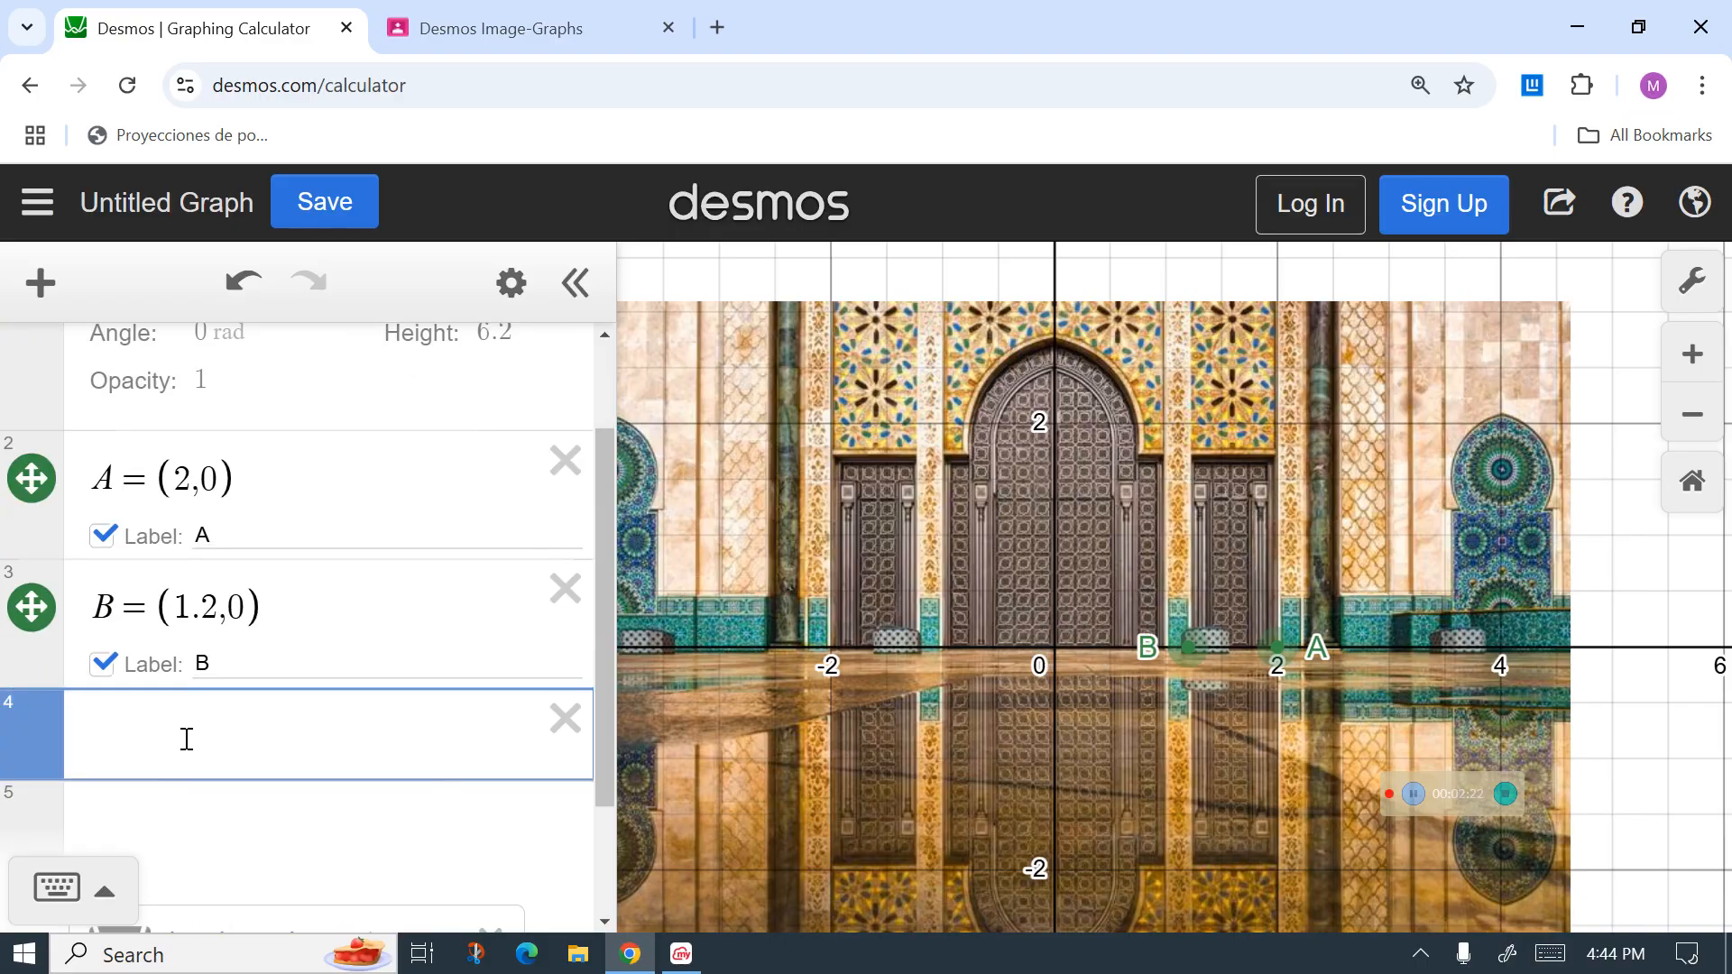
text(C=)
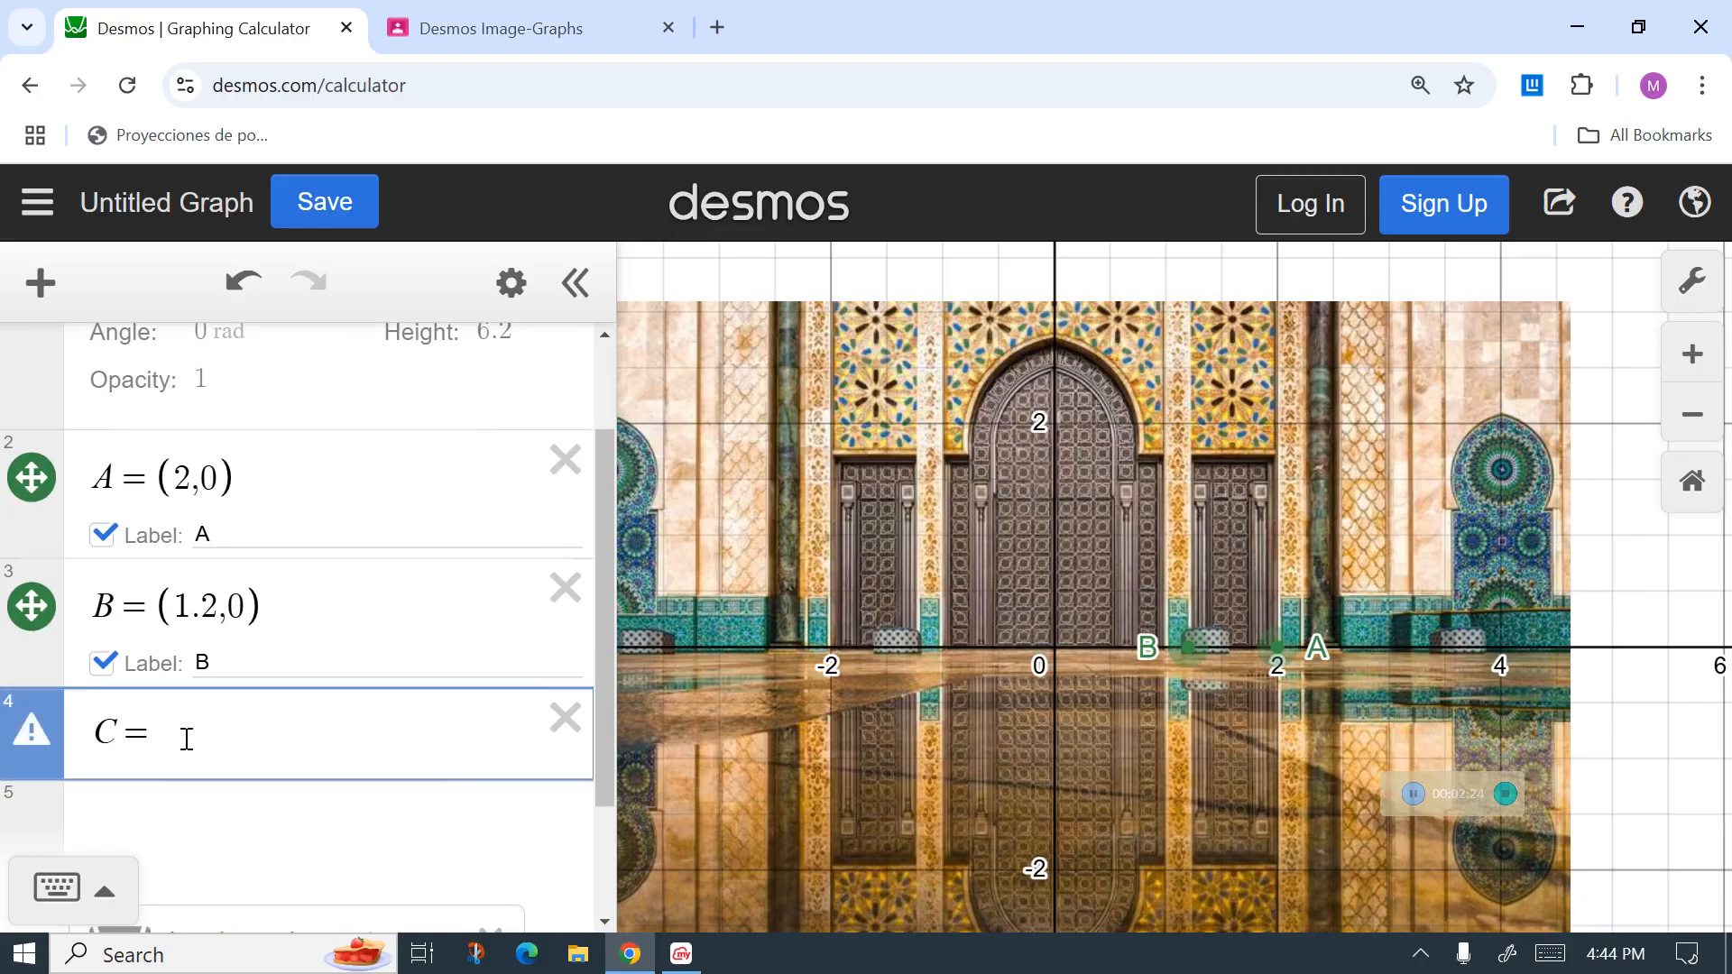
text(()
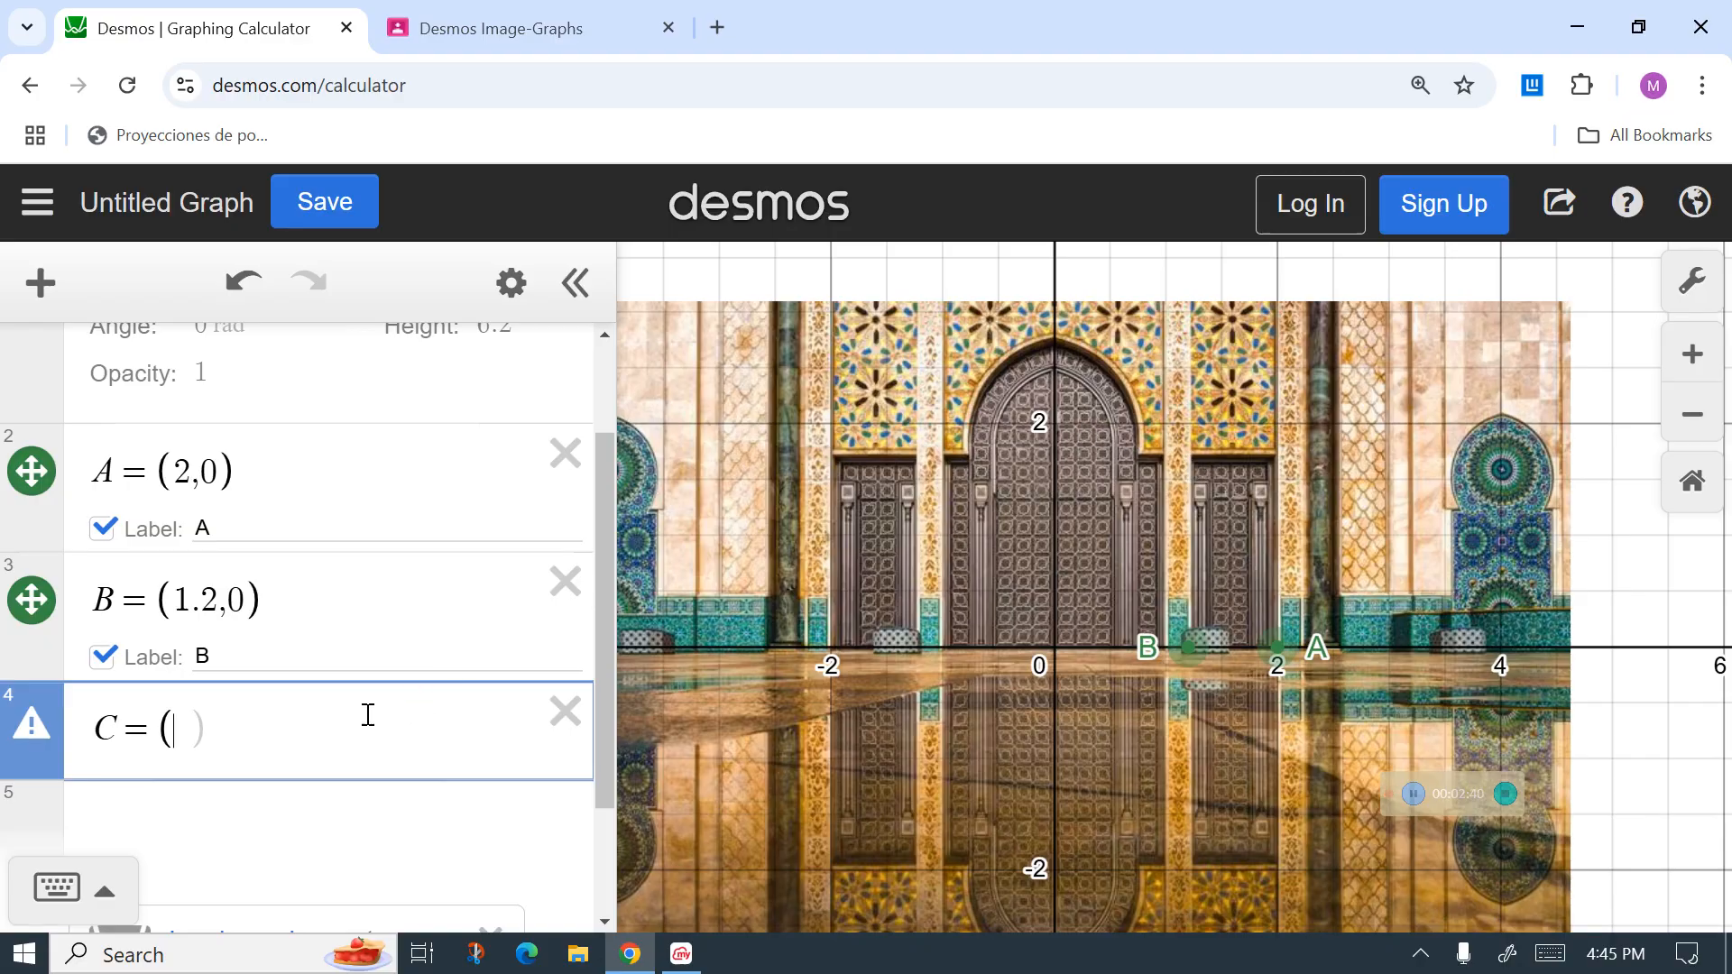
text(1.3)
key(BackSpace)
text(2,2)
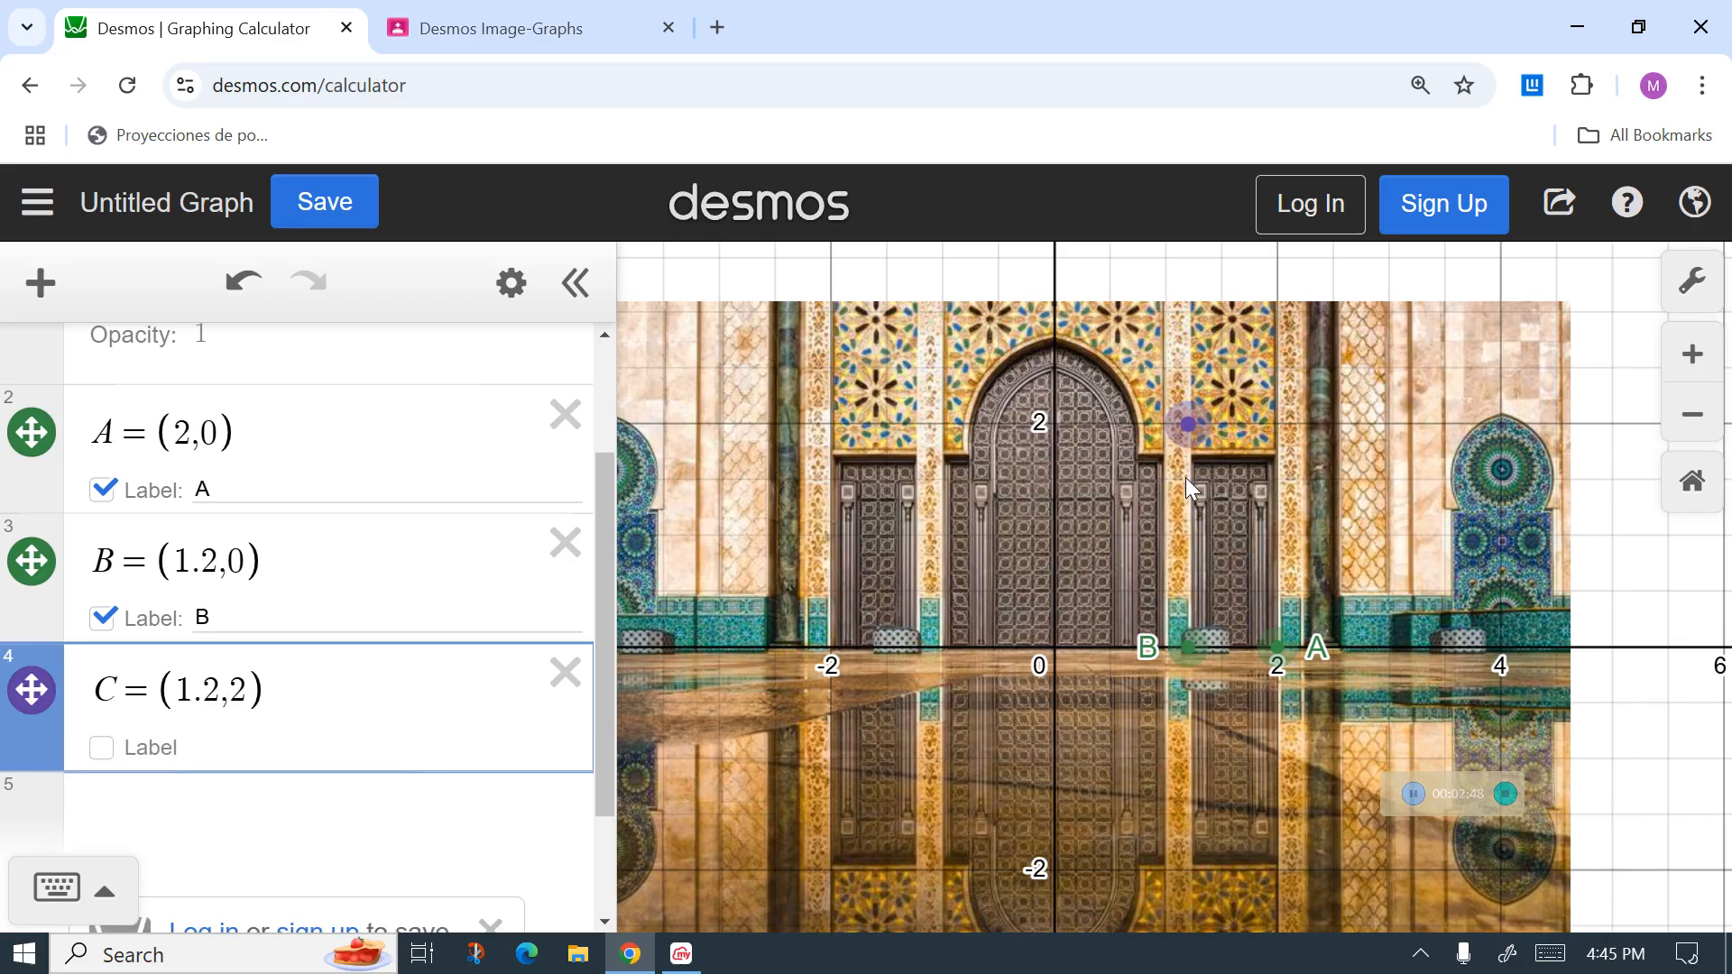
Step: Set point C's y-coordinate to 1.75 to match the upper corner of the right-hand door
click(243, 703)
text(=)
key(BackSpace)
key(BackSpace)
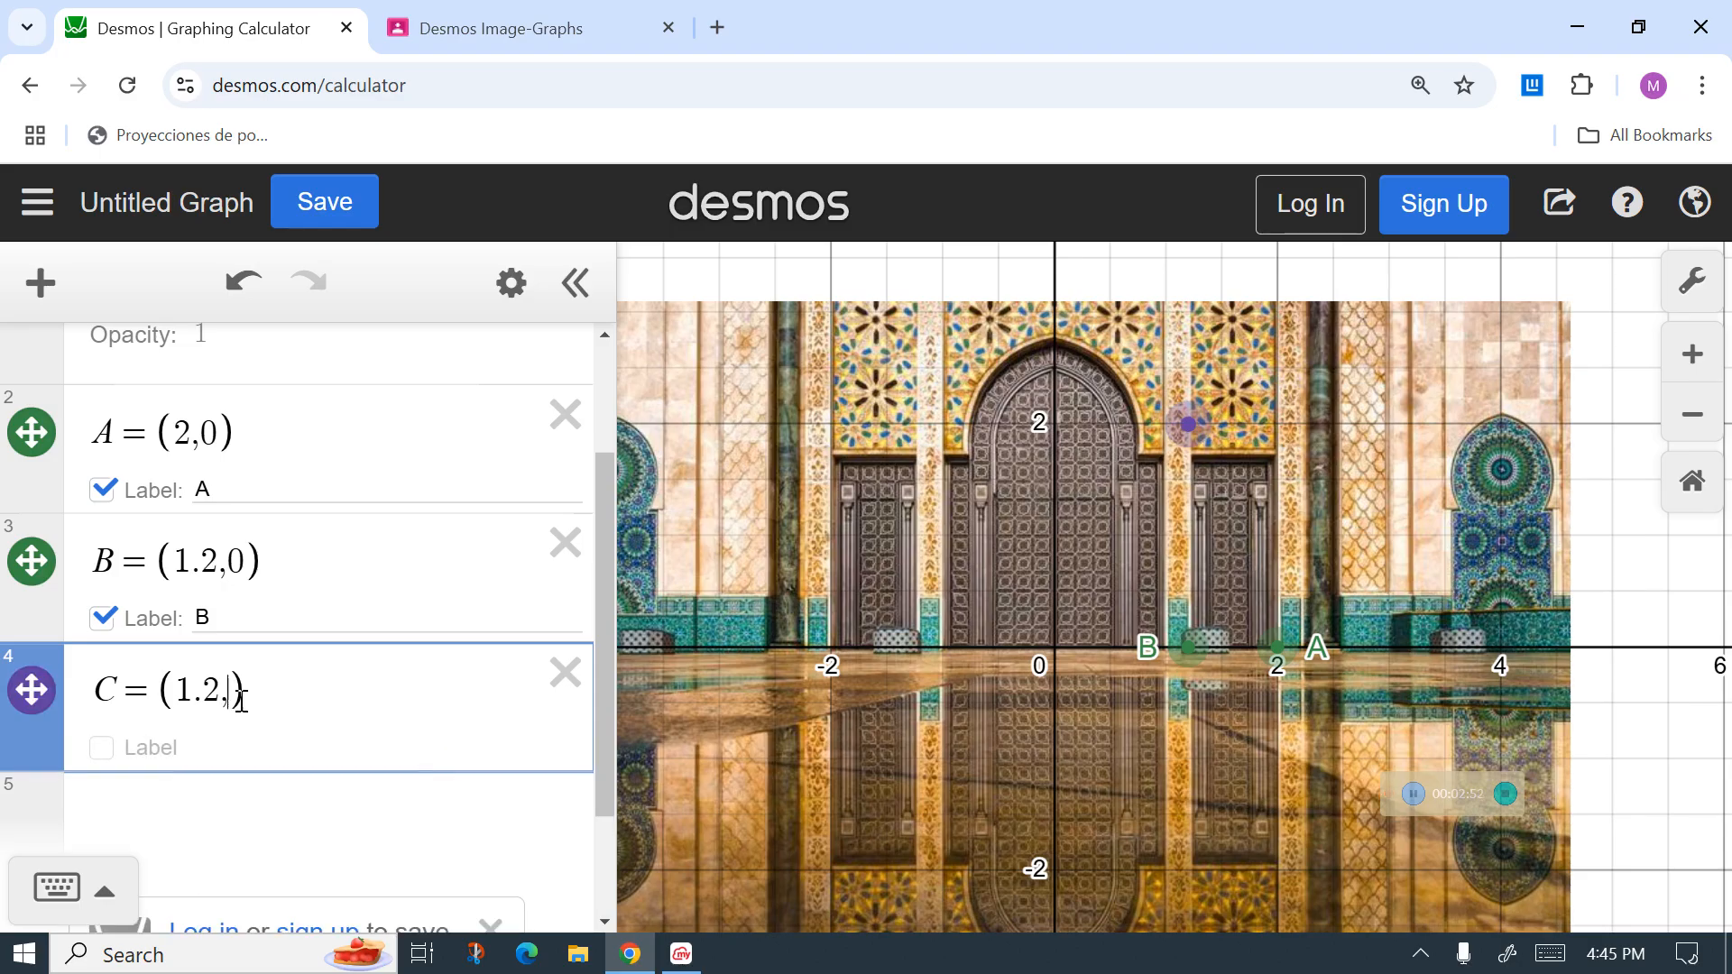
text(1.8)
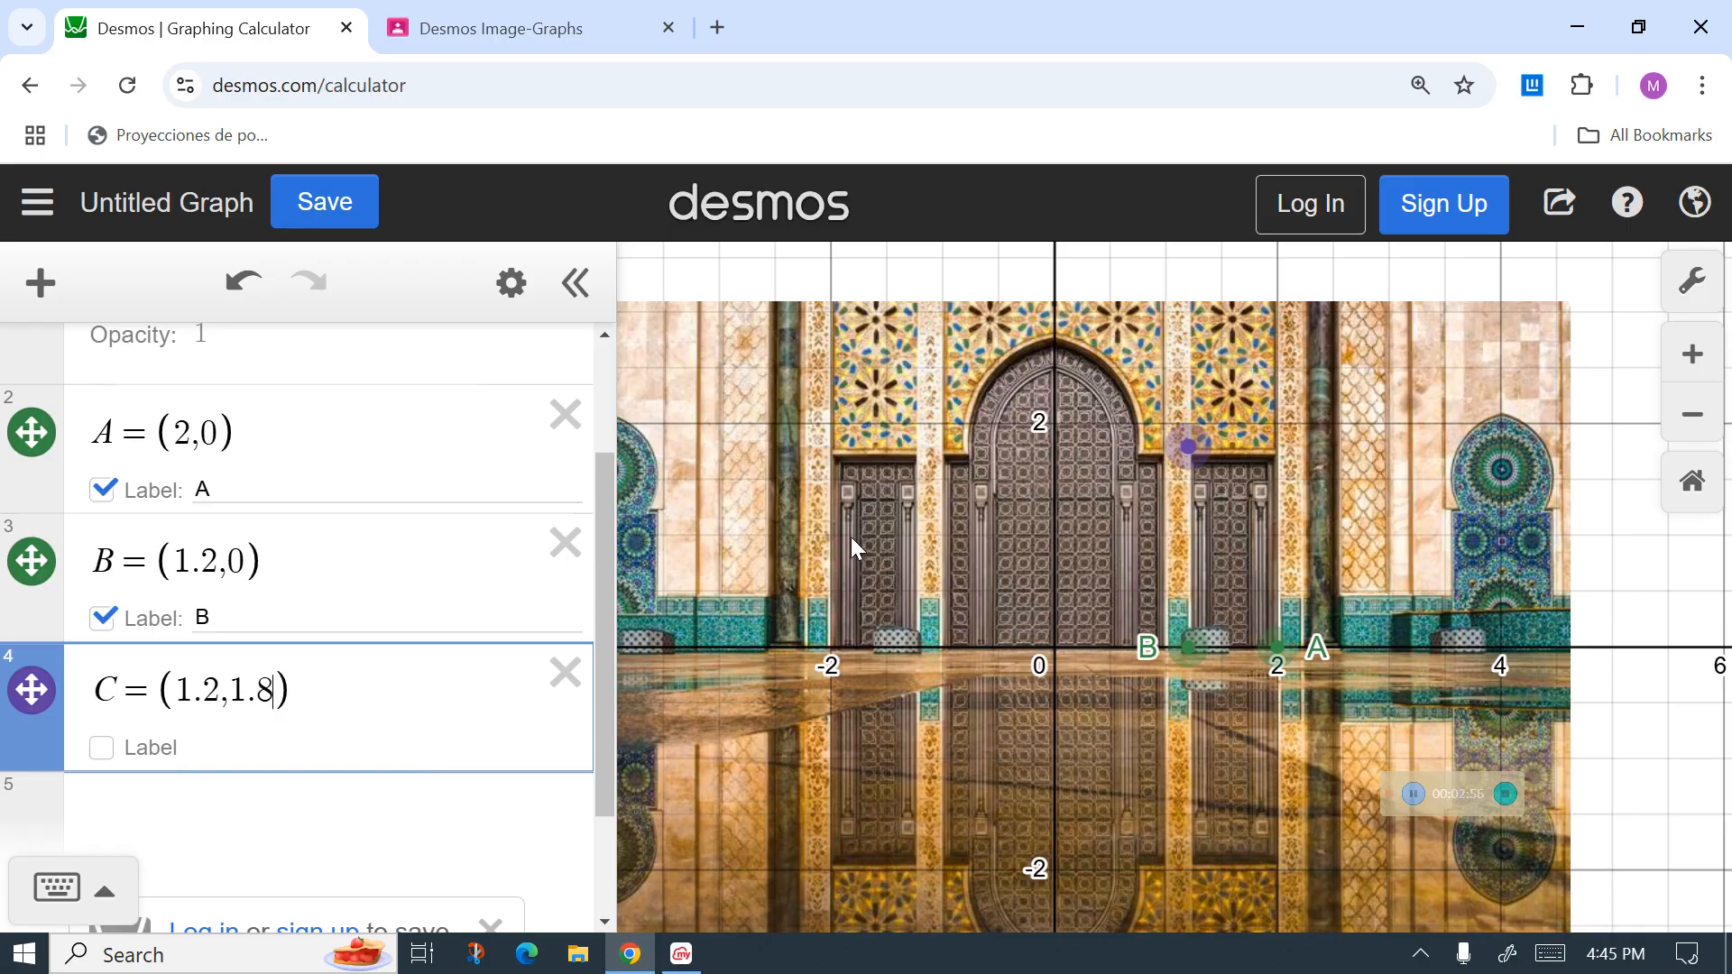
key(BackSpace)
text(7)
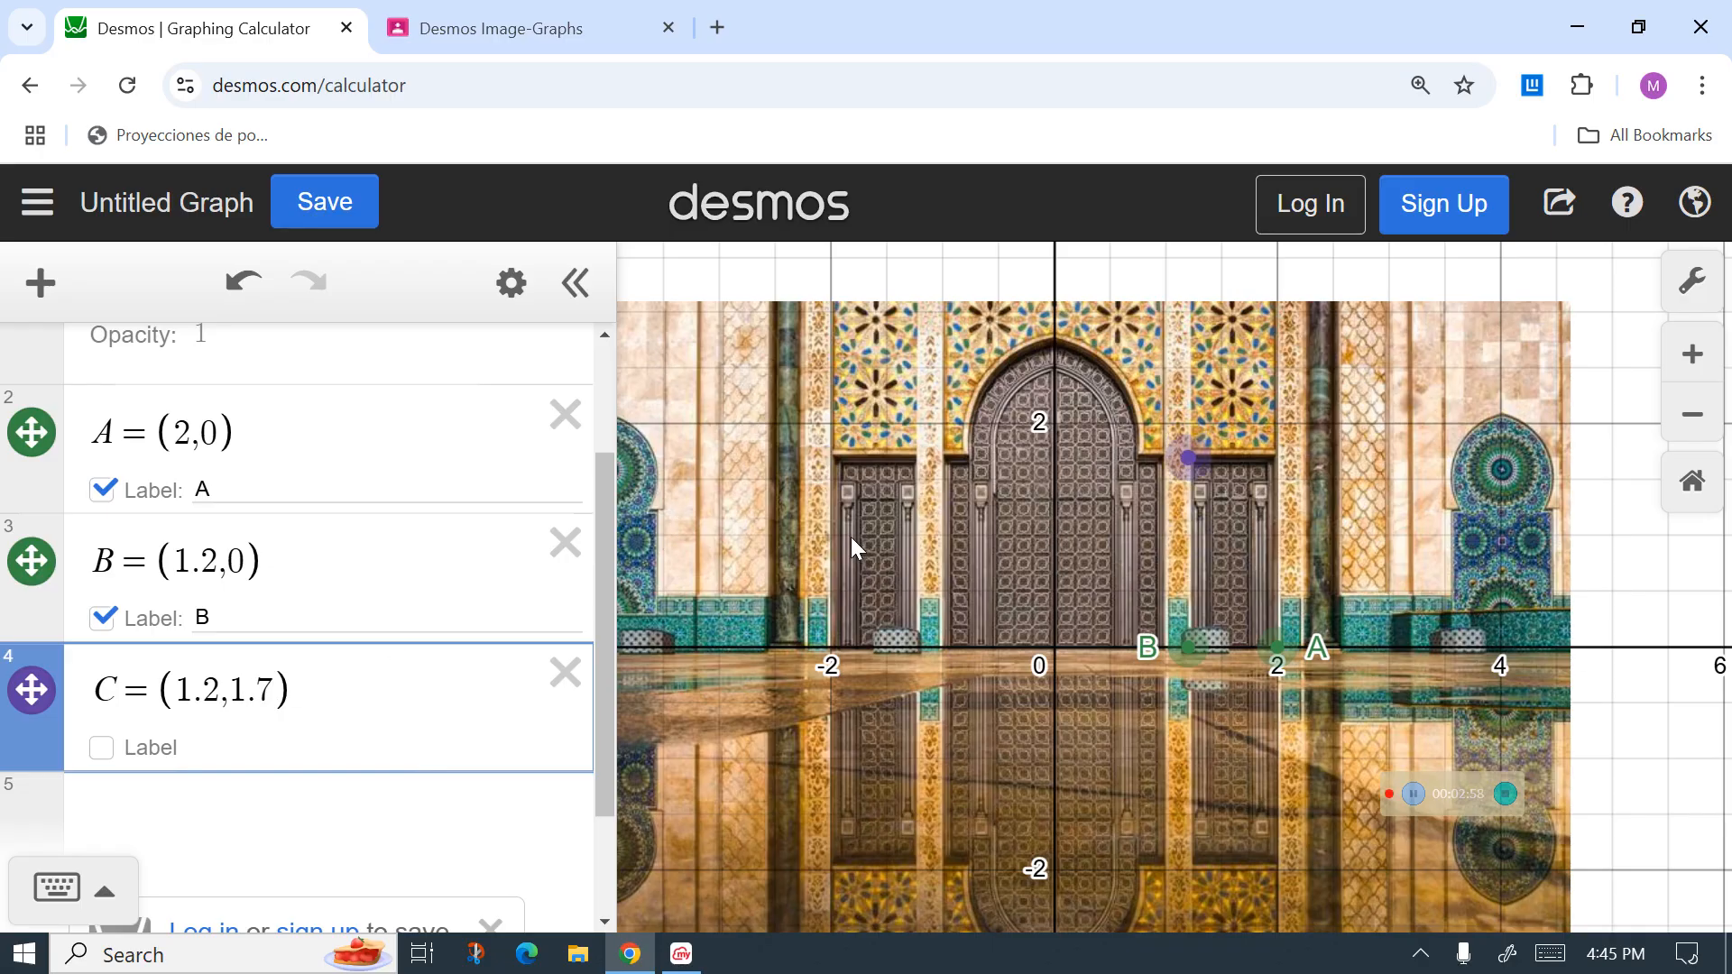
text(5)
click(1665, 645)
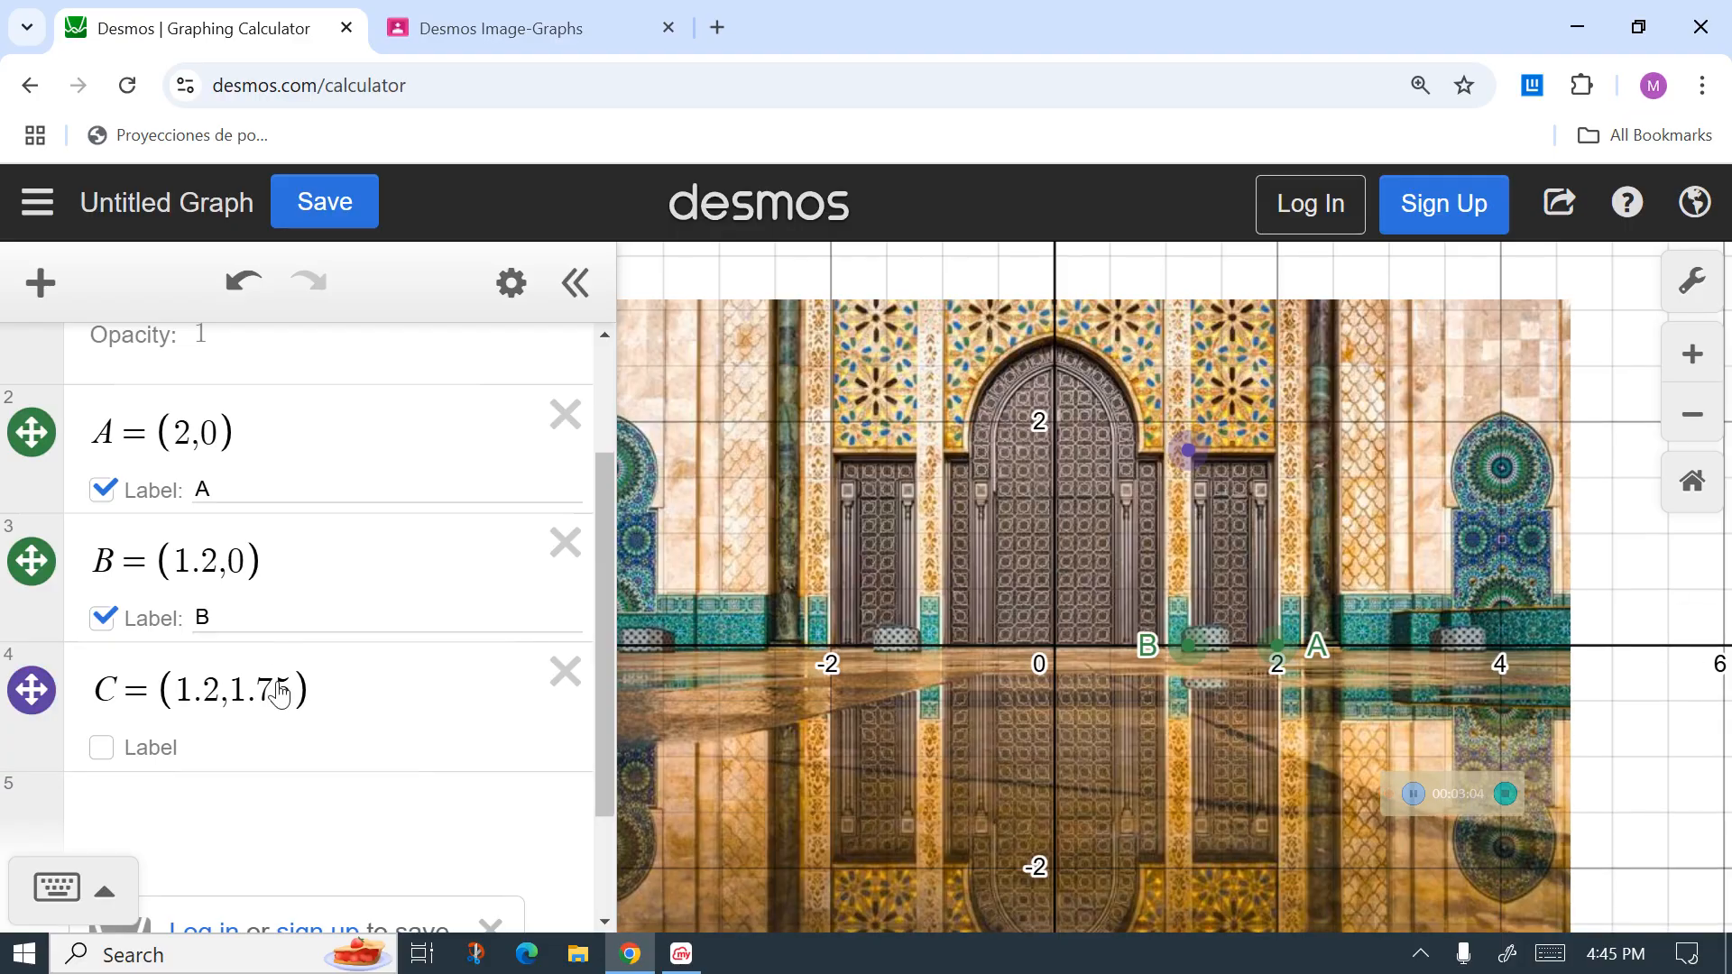
Step: Show a label on point C with the text C
click(311, 800)
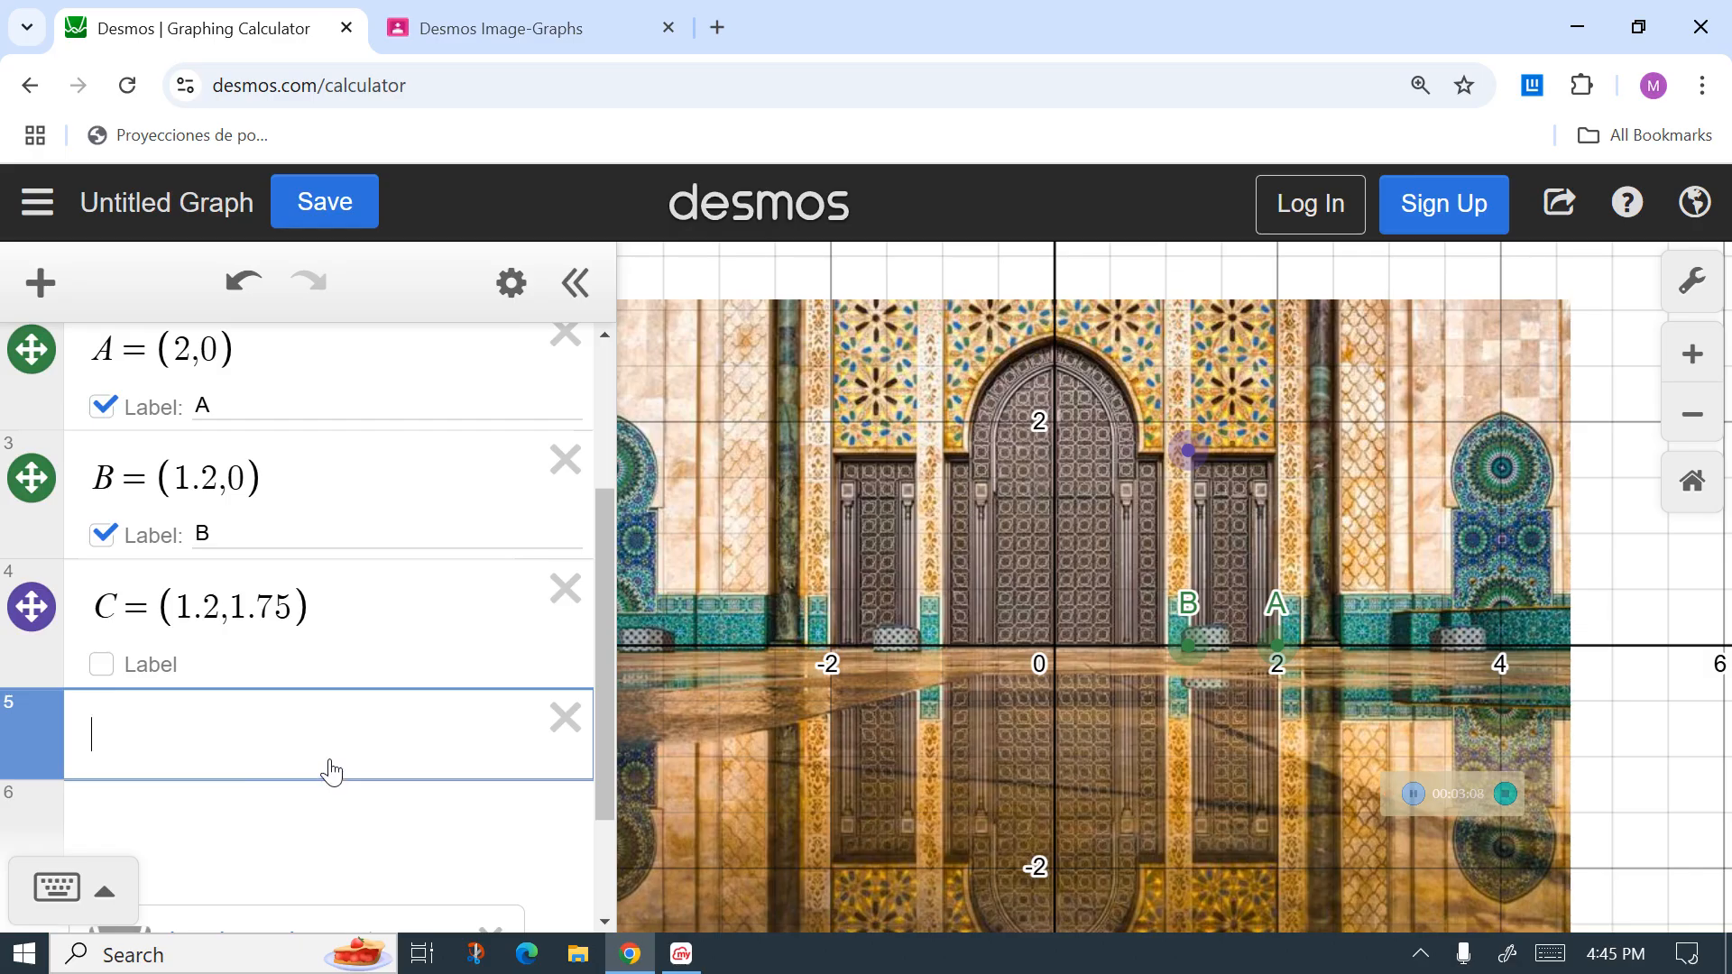
click(102, 664)
click(232, 667)
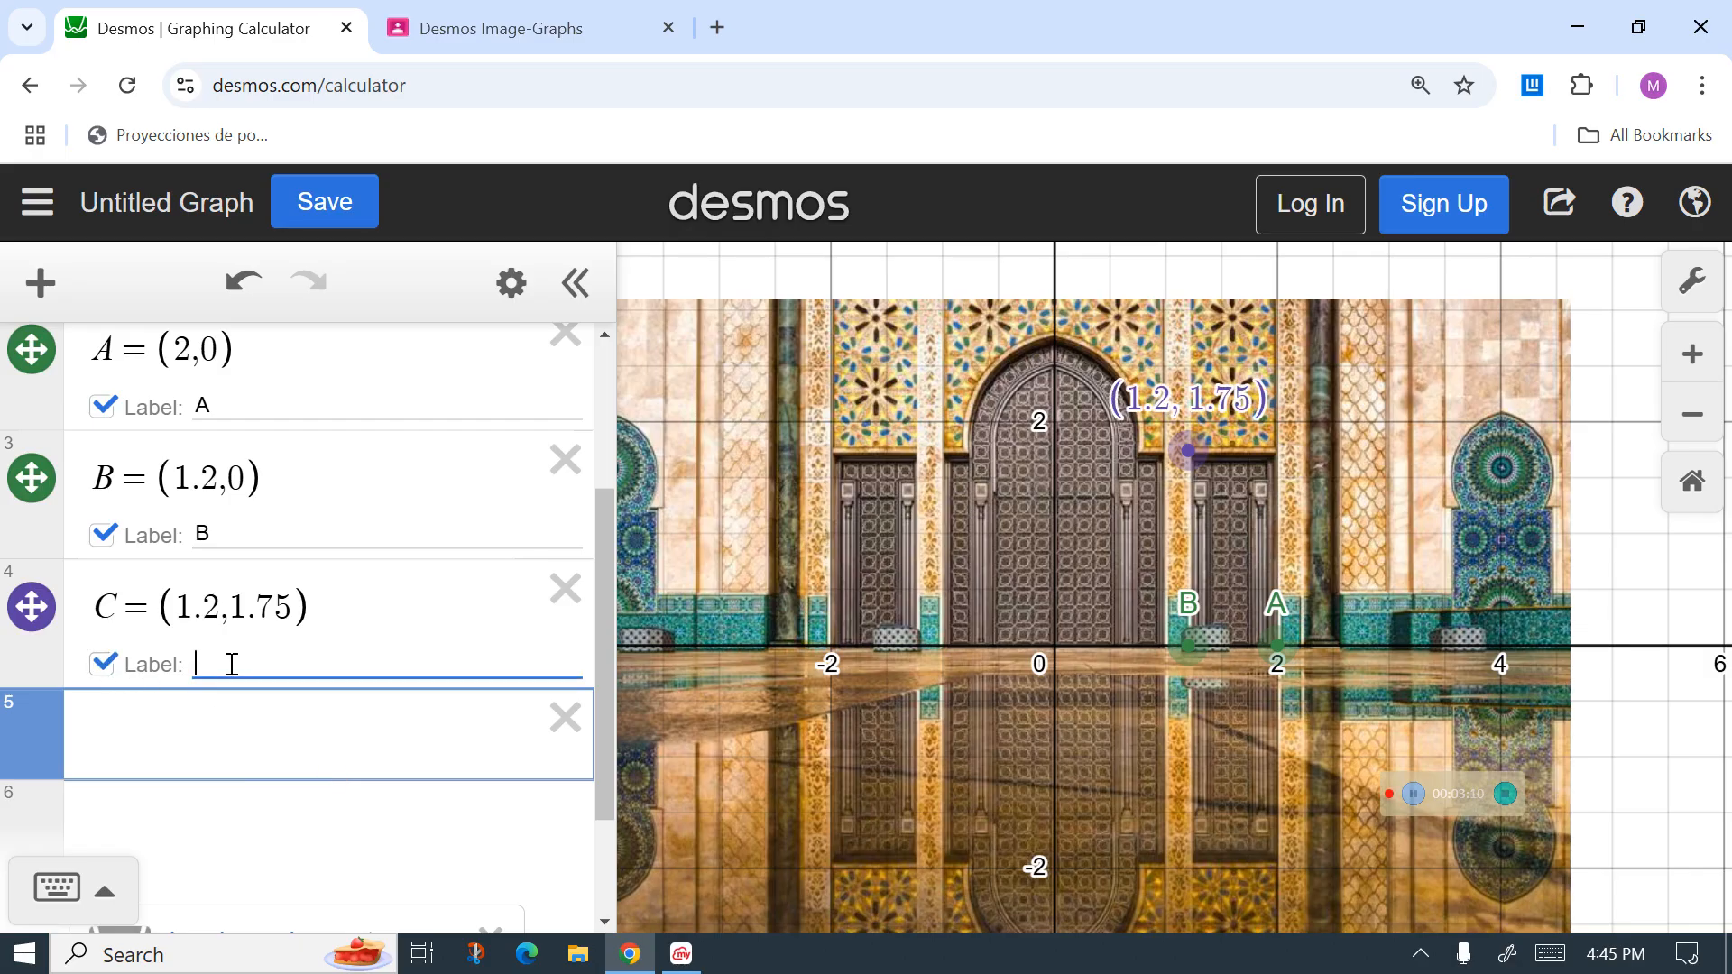
text(C)
Step: Add a new expression defining point D = (2,1.75) at the upper outer corner of the right-hand door
click(228, 729)
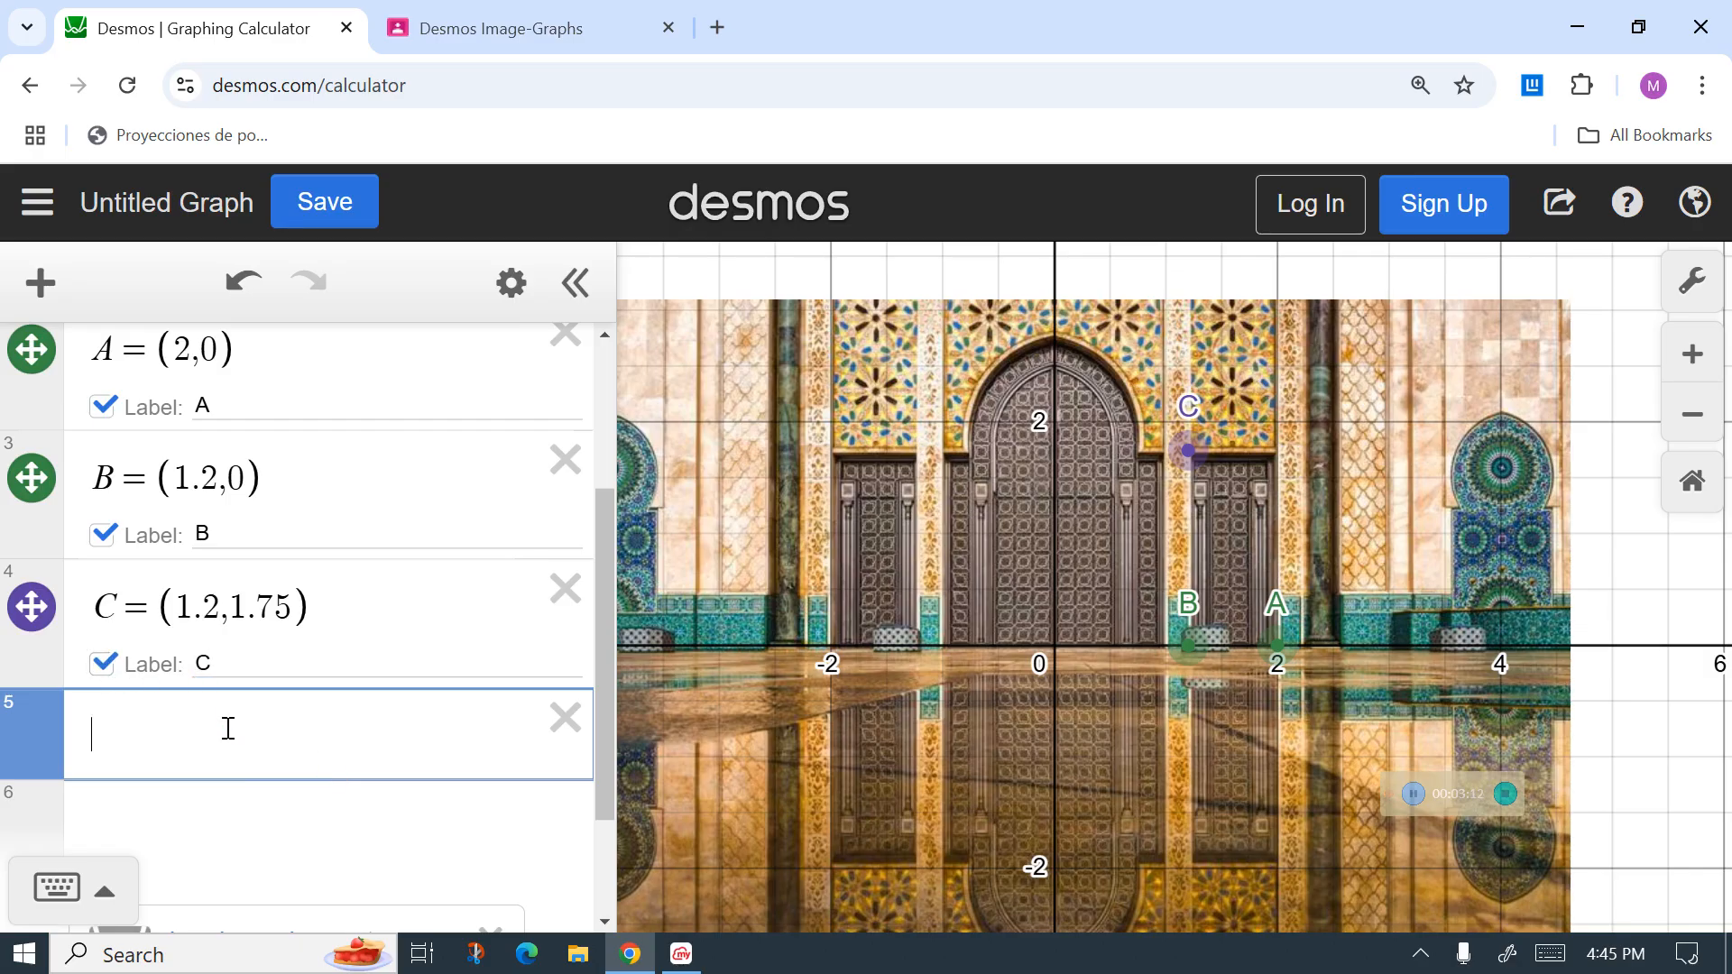
text(D)
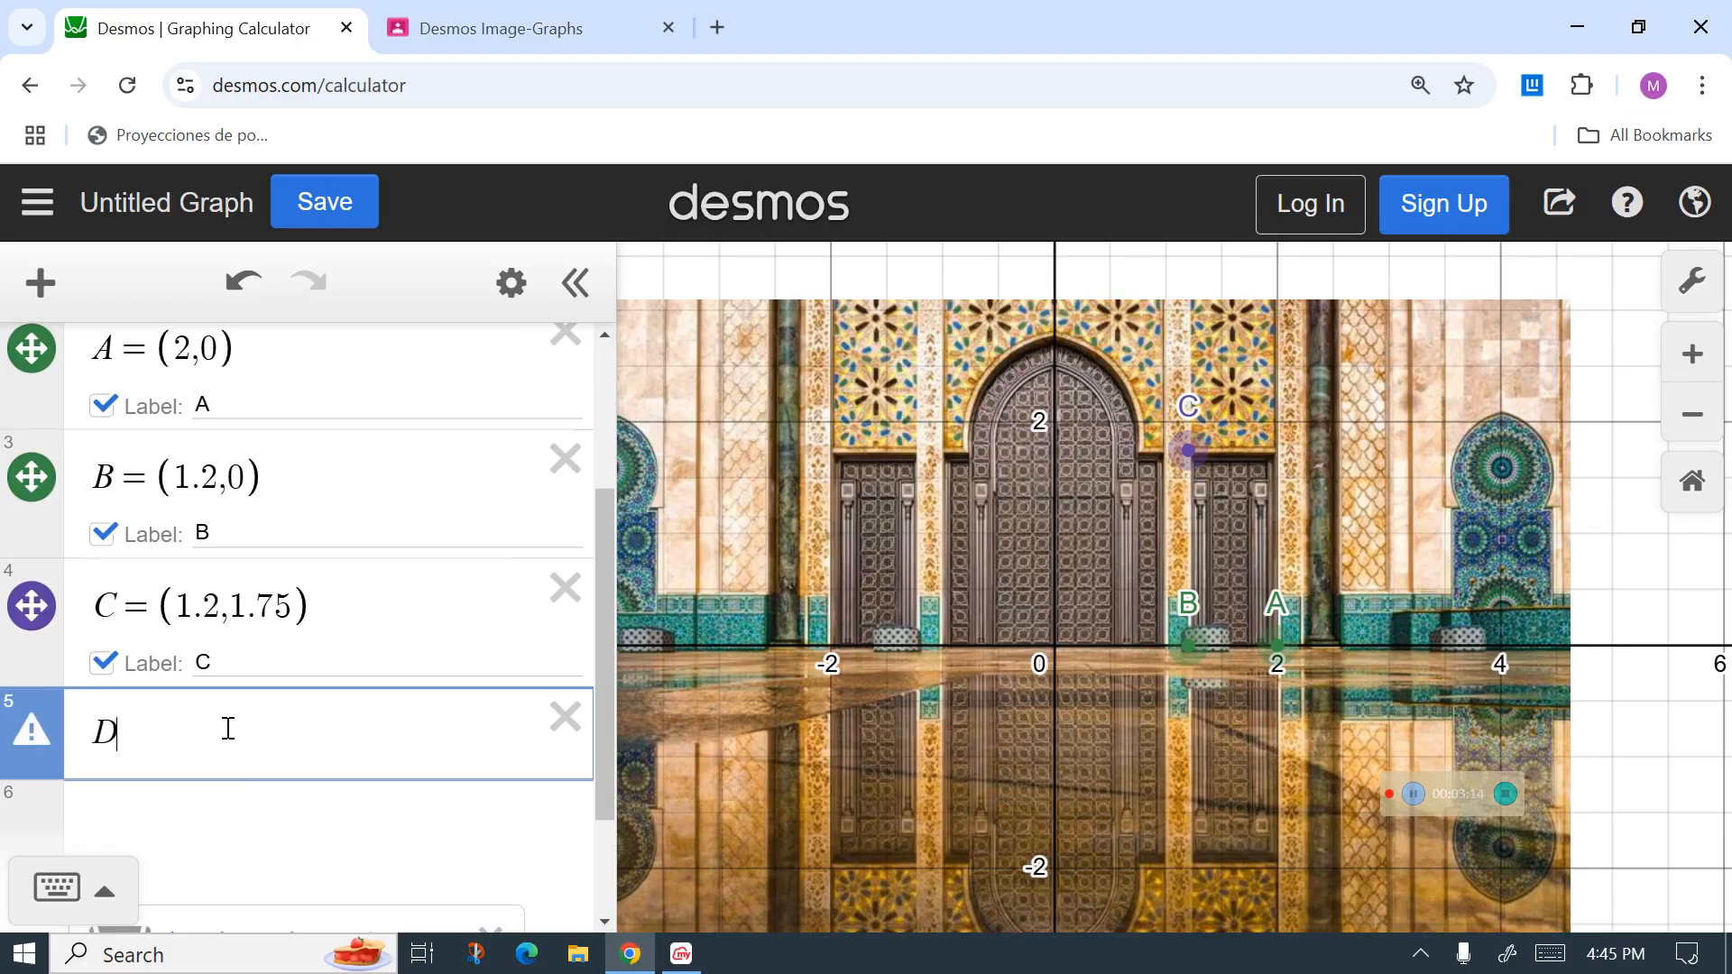
text(=()
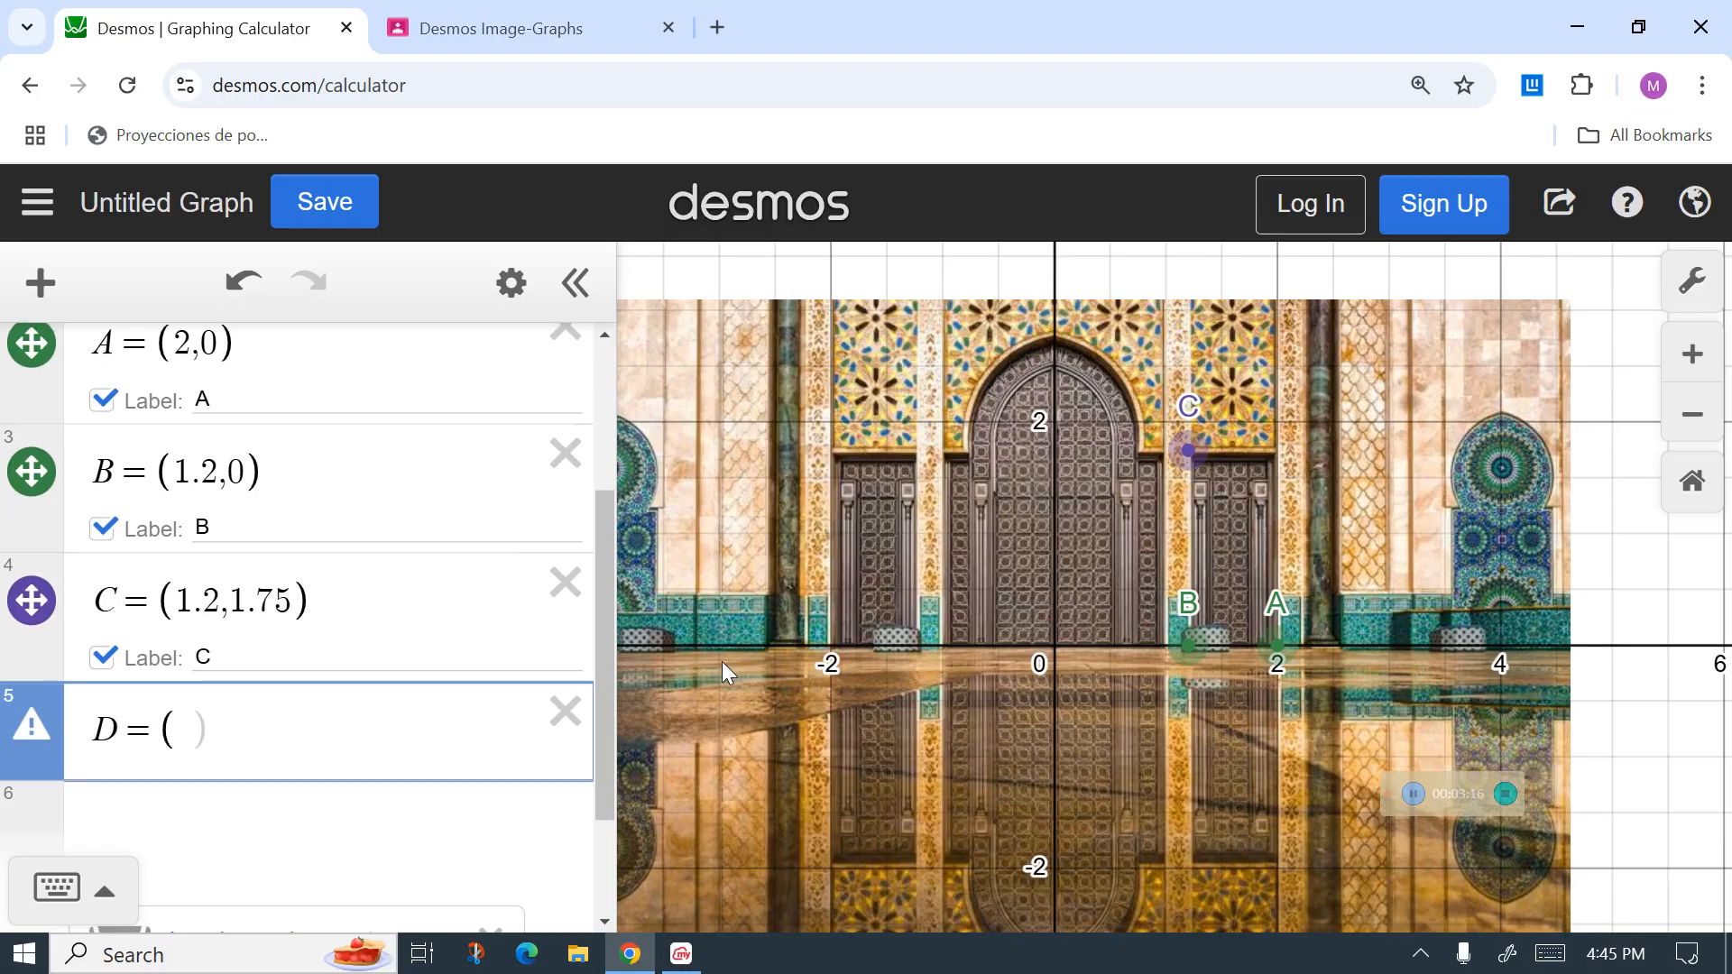
text(2,)
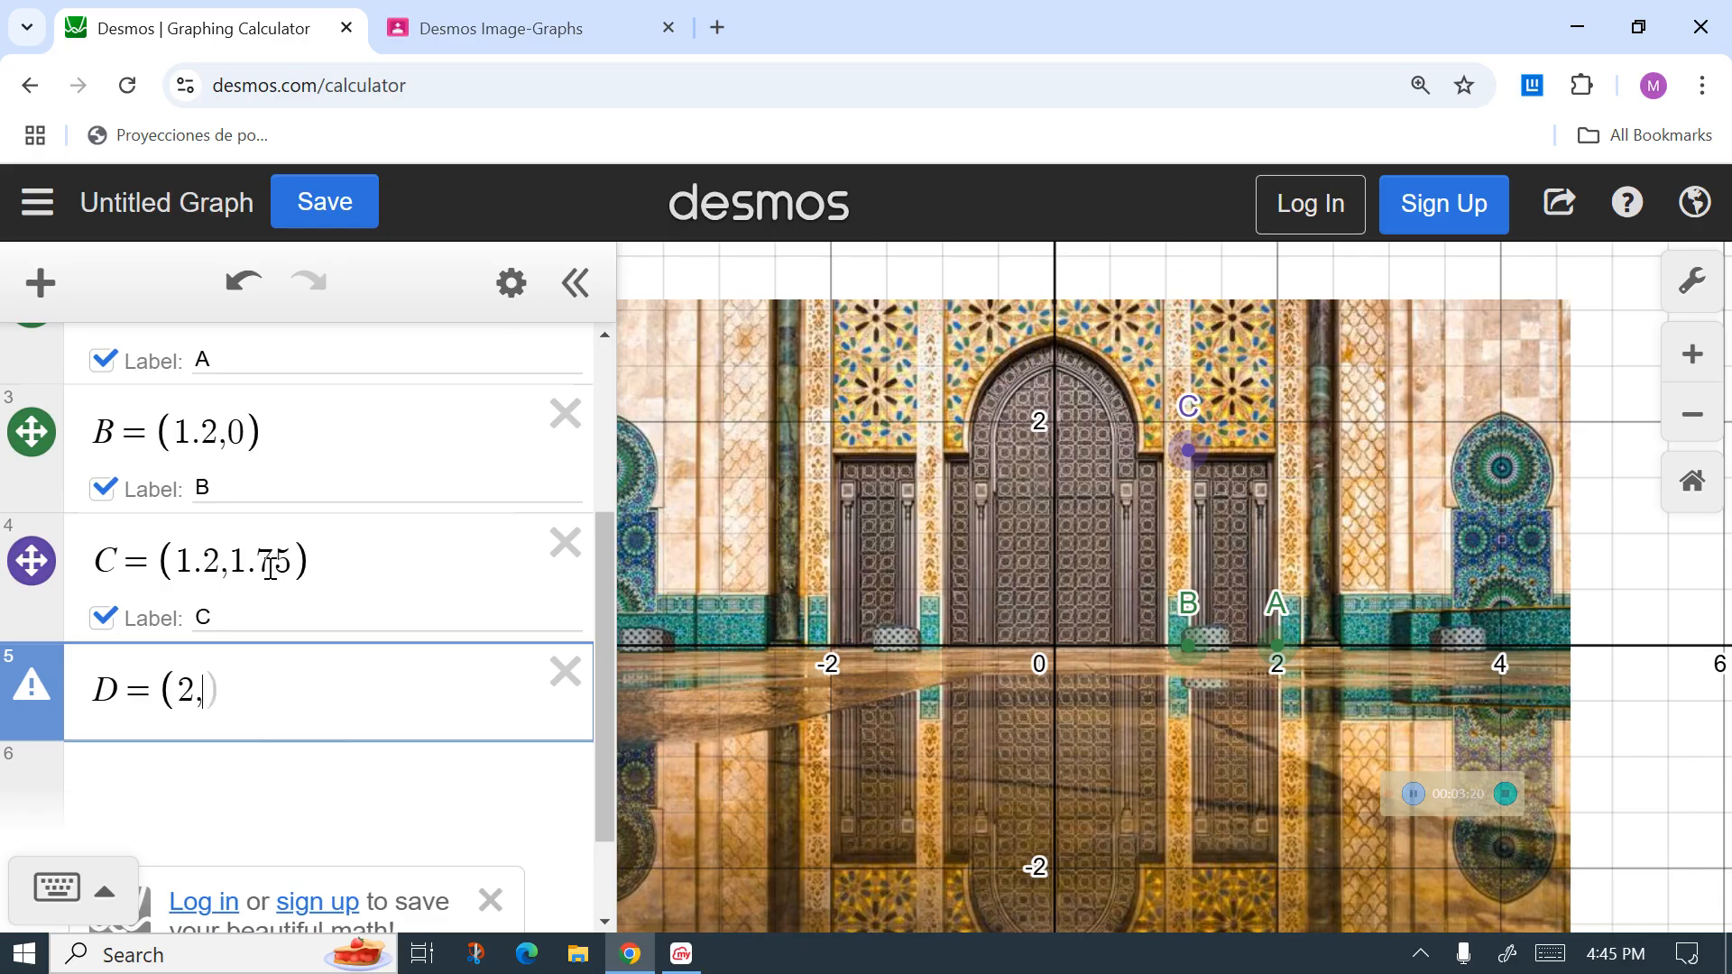
text(1.75)
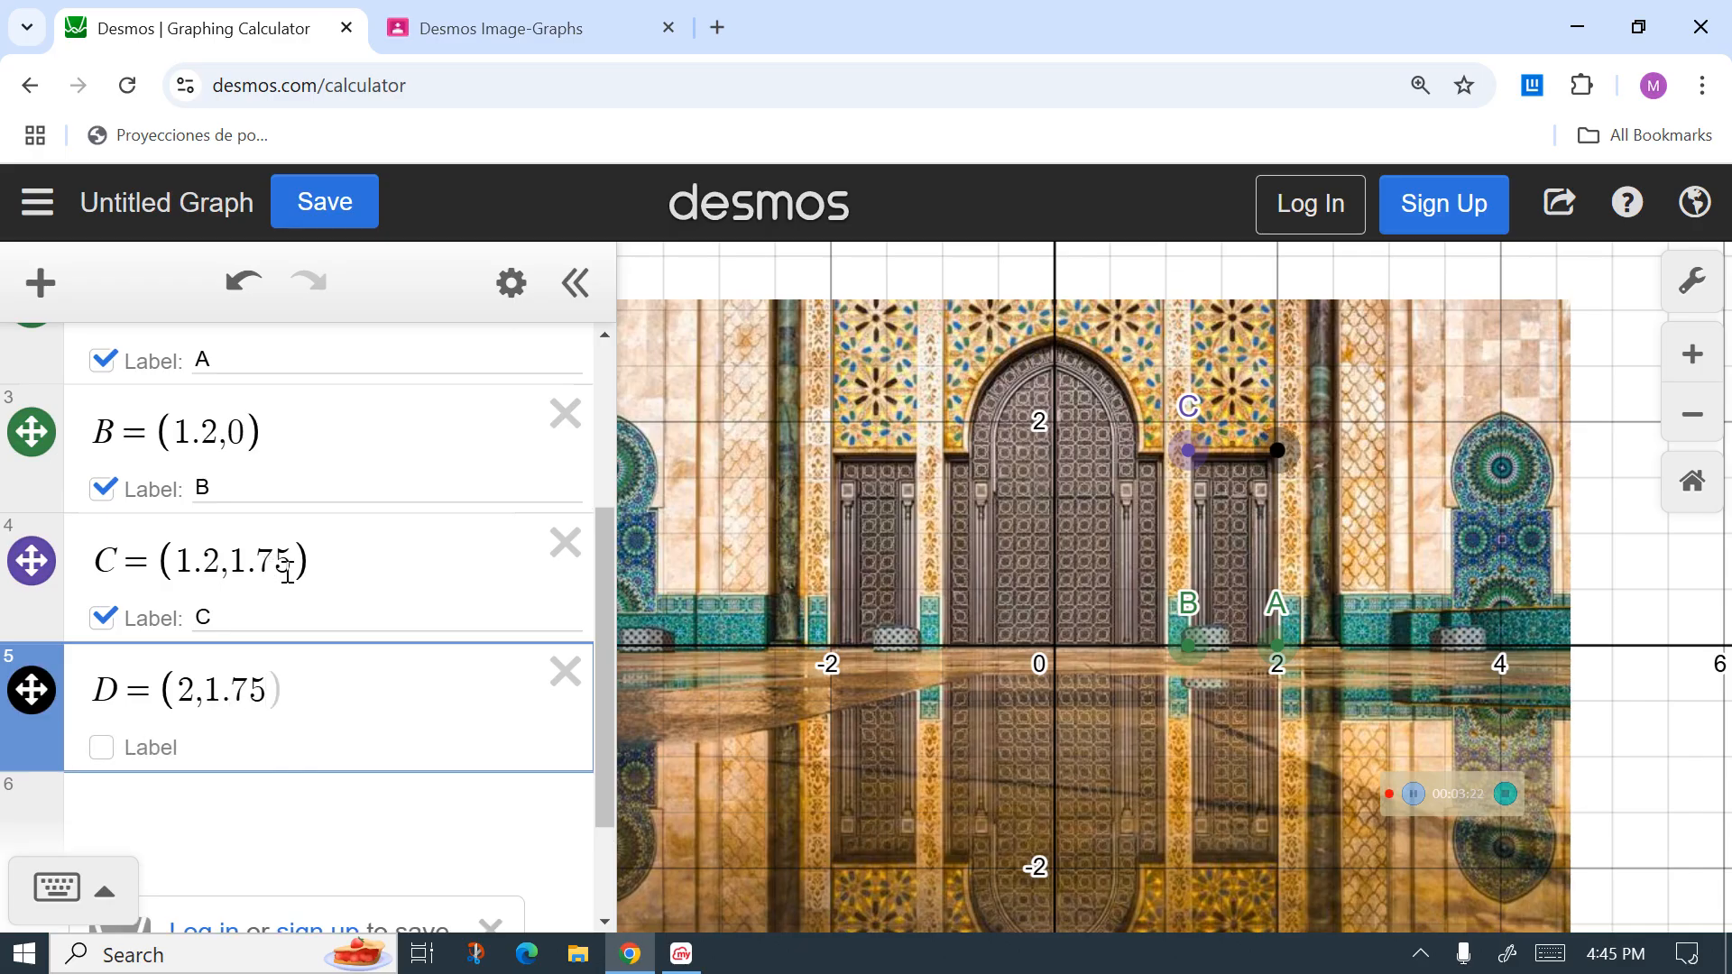
text())
Step: Change the colour of points C and D to green to match points A and B
click(30, 561)
click(236, 549)
click(31, 691)
click(33, 694)
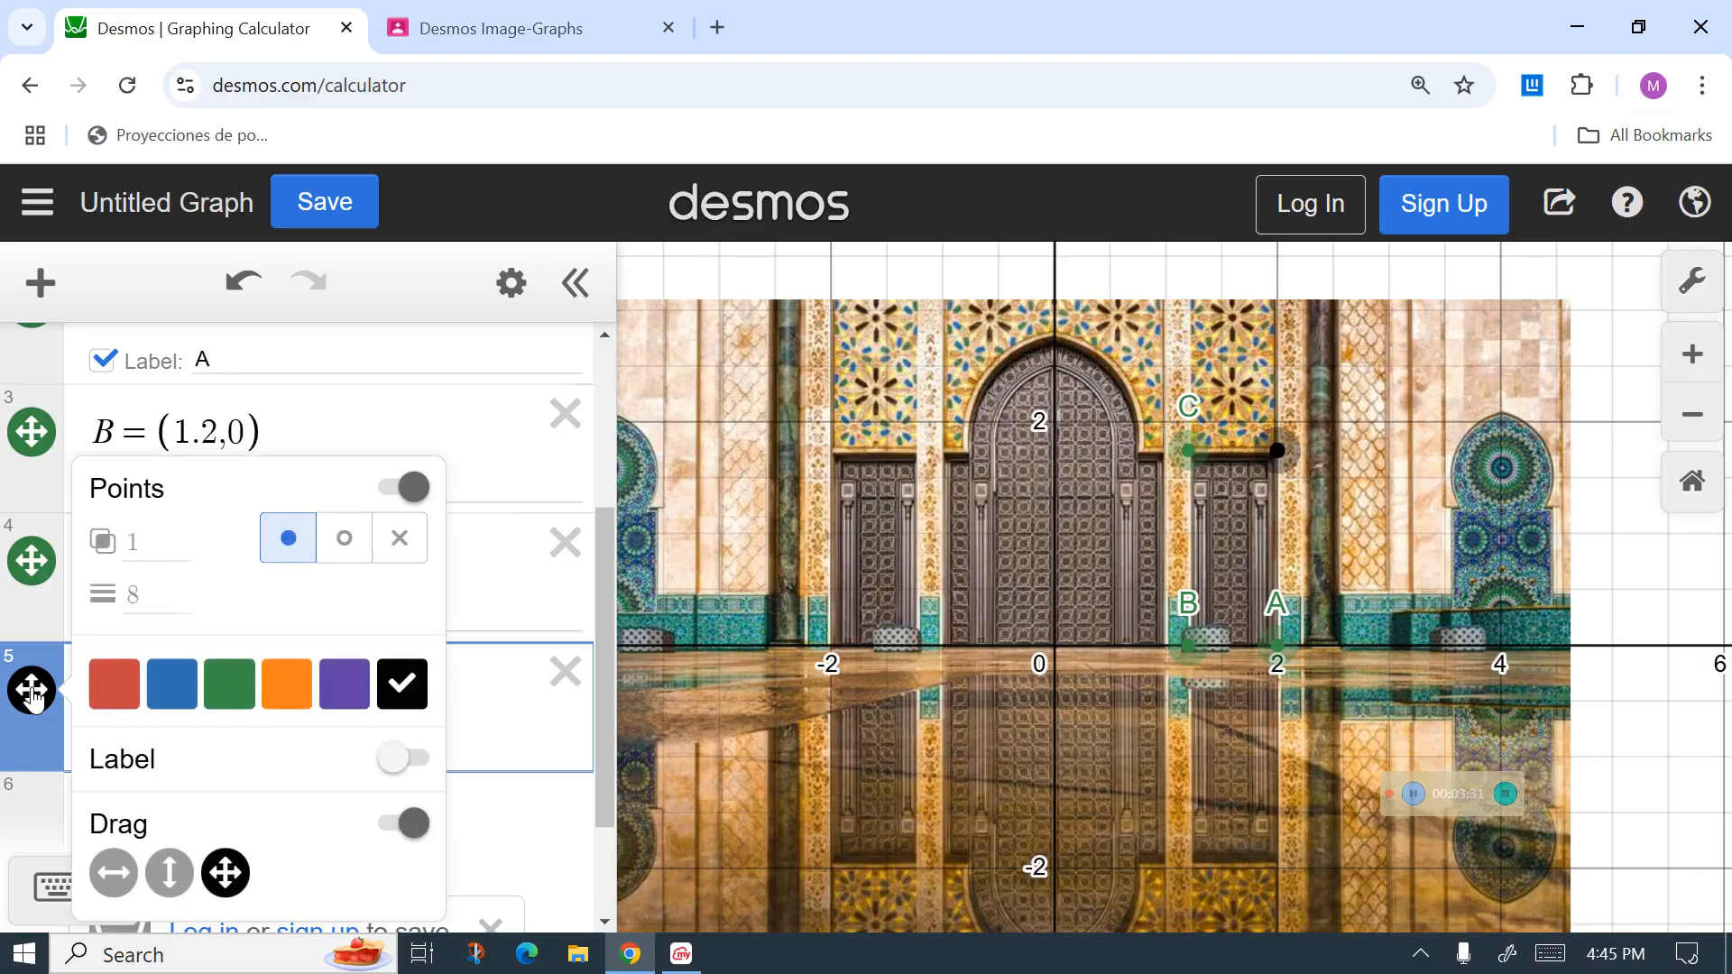
click(229, 683)
click(1680, 592)
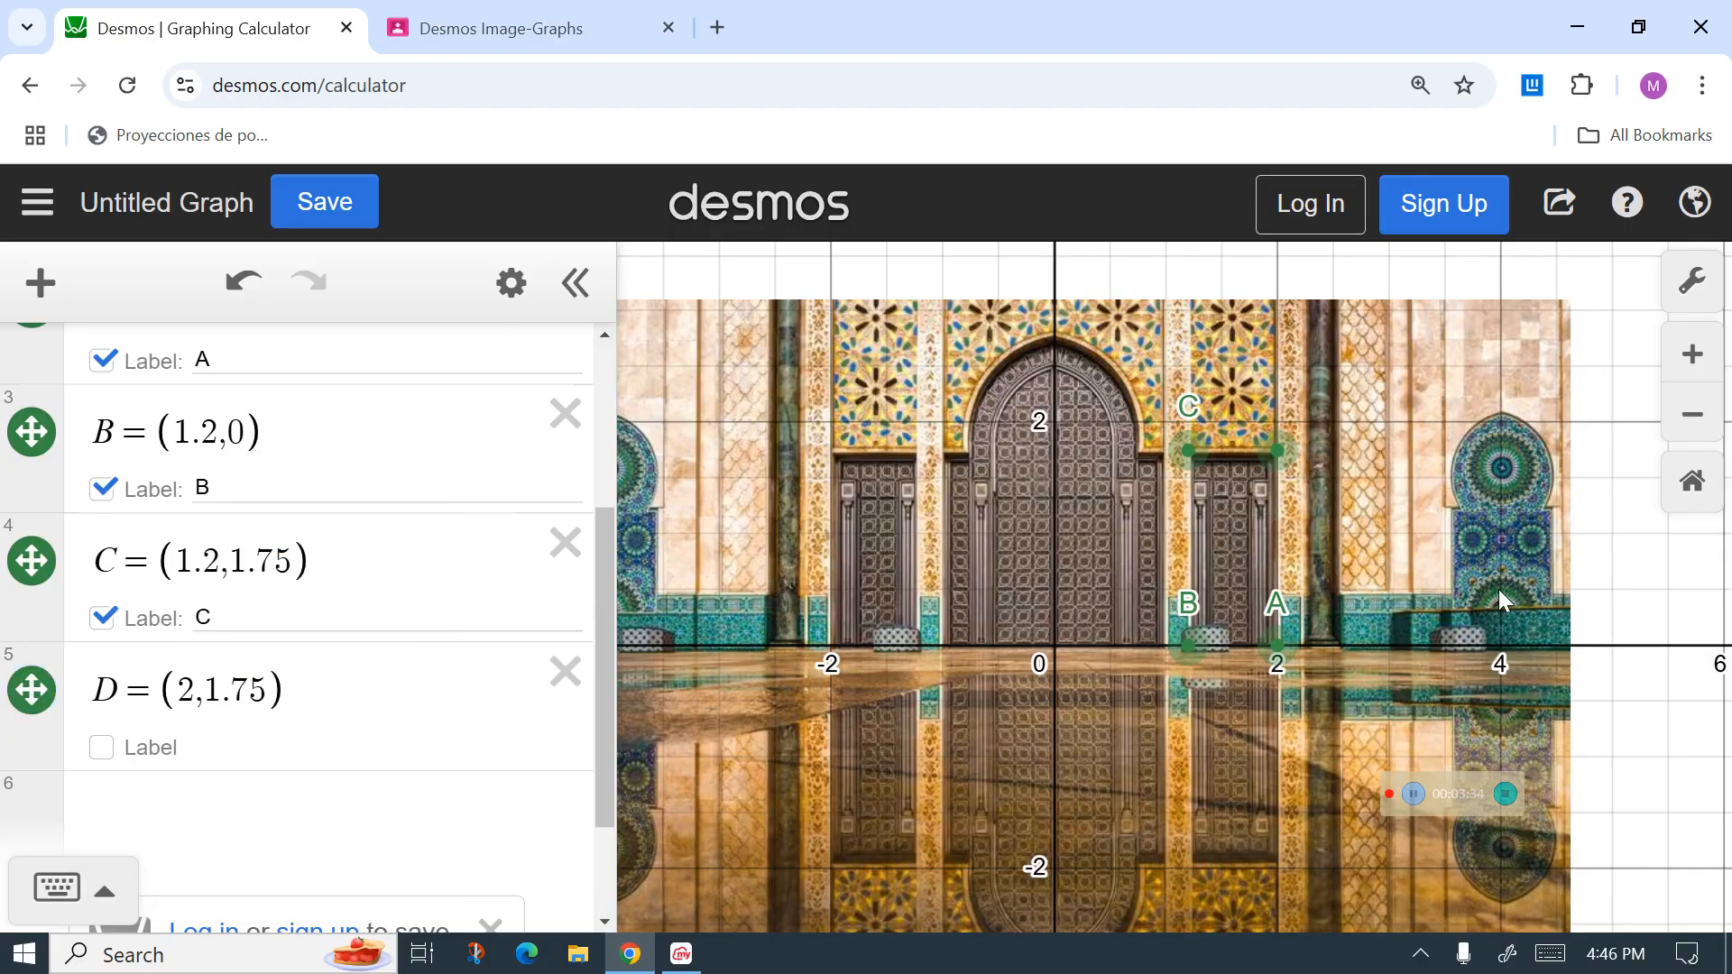
Step: Show a label on point D with the text D
click(371, 810)
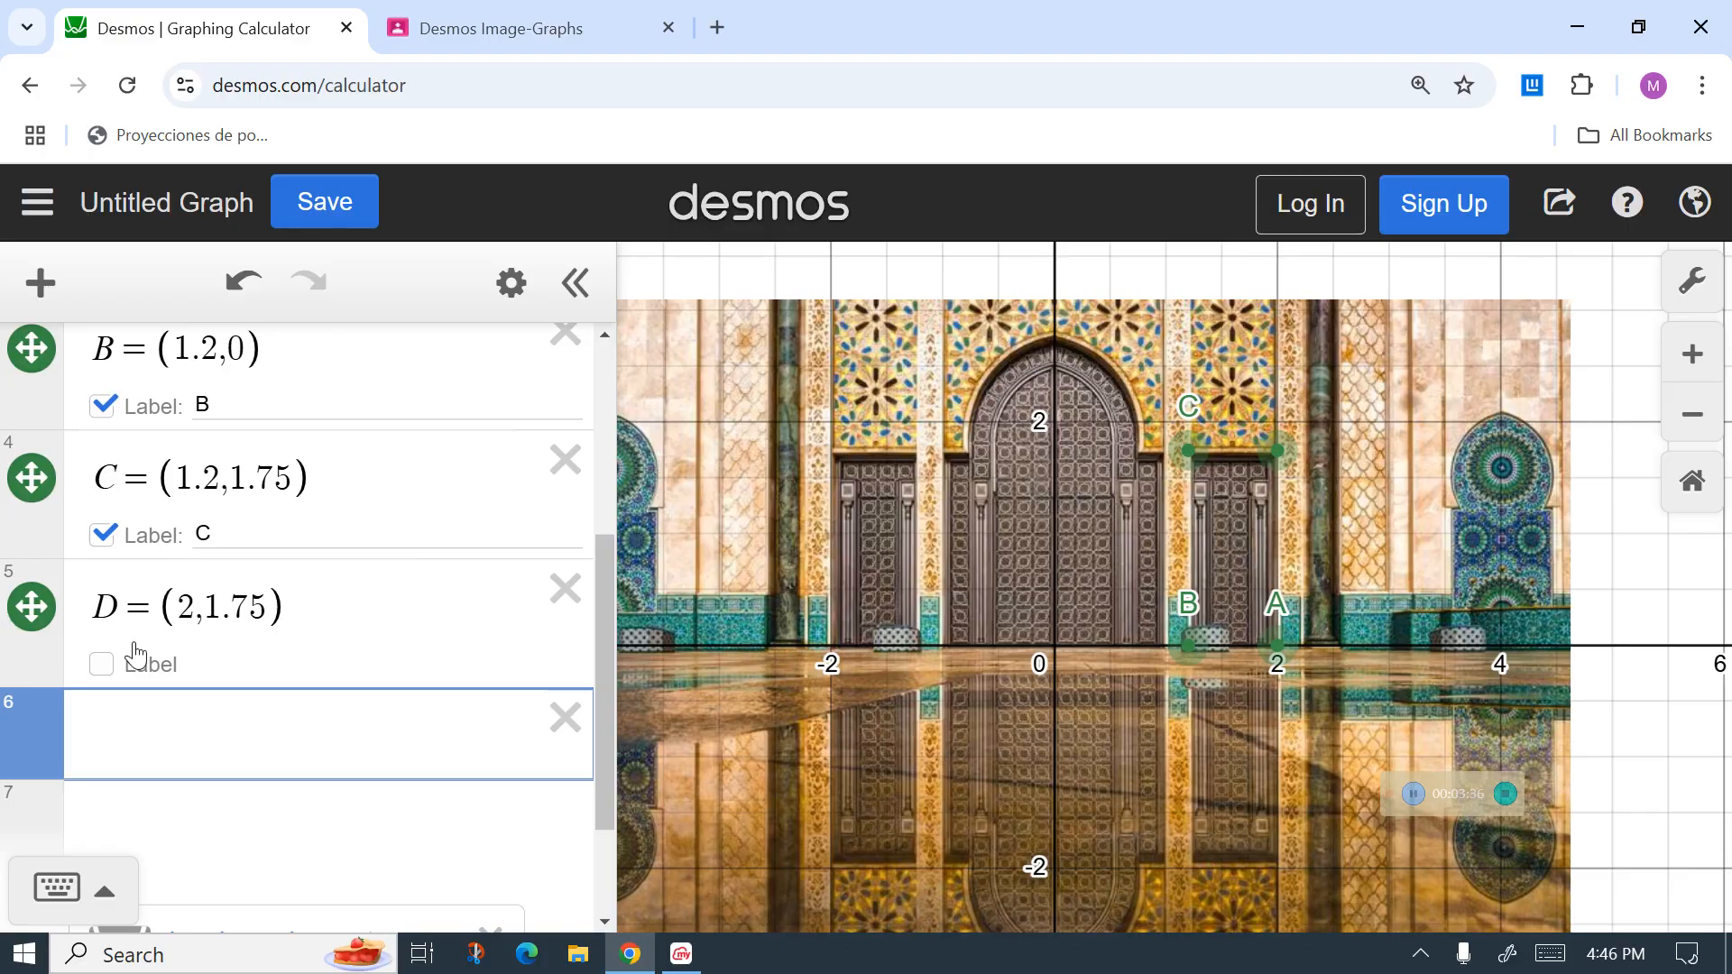
click(101, 666)
click(219, 668)
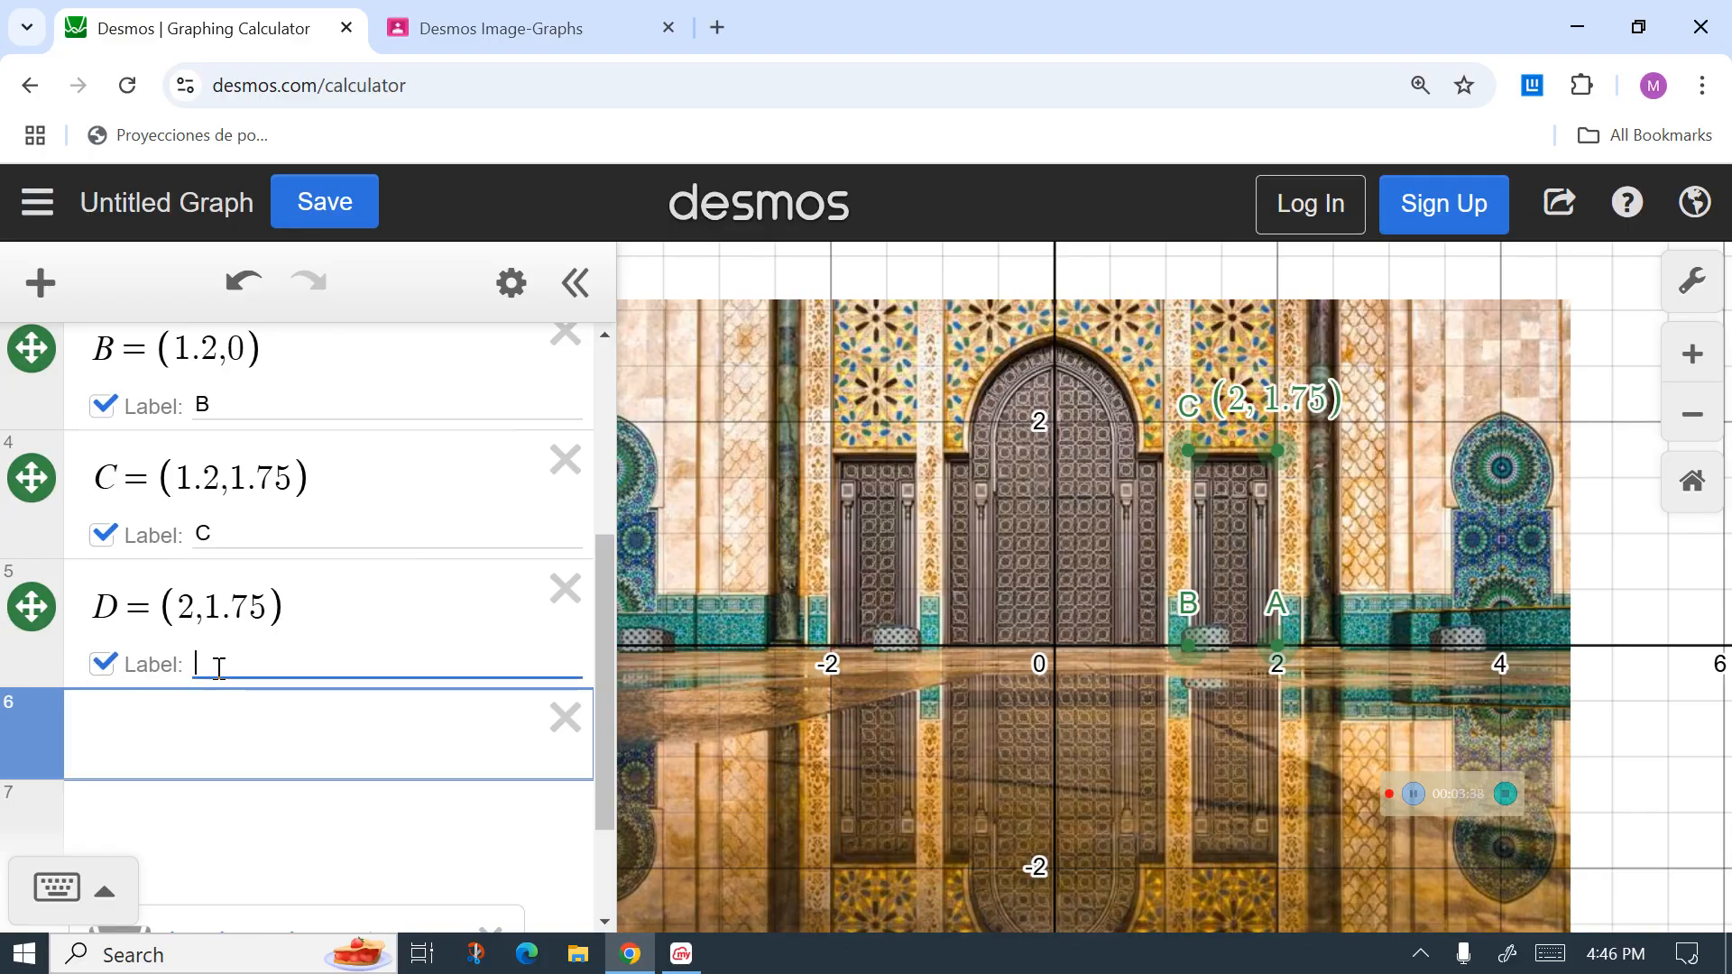
text(D)
Step: Add the expression polygon(A,B,C,D) to shade the right-hand door
click(229, 731)
text(polygon)
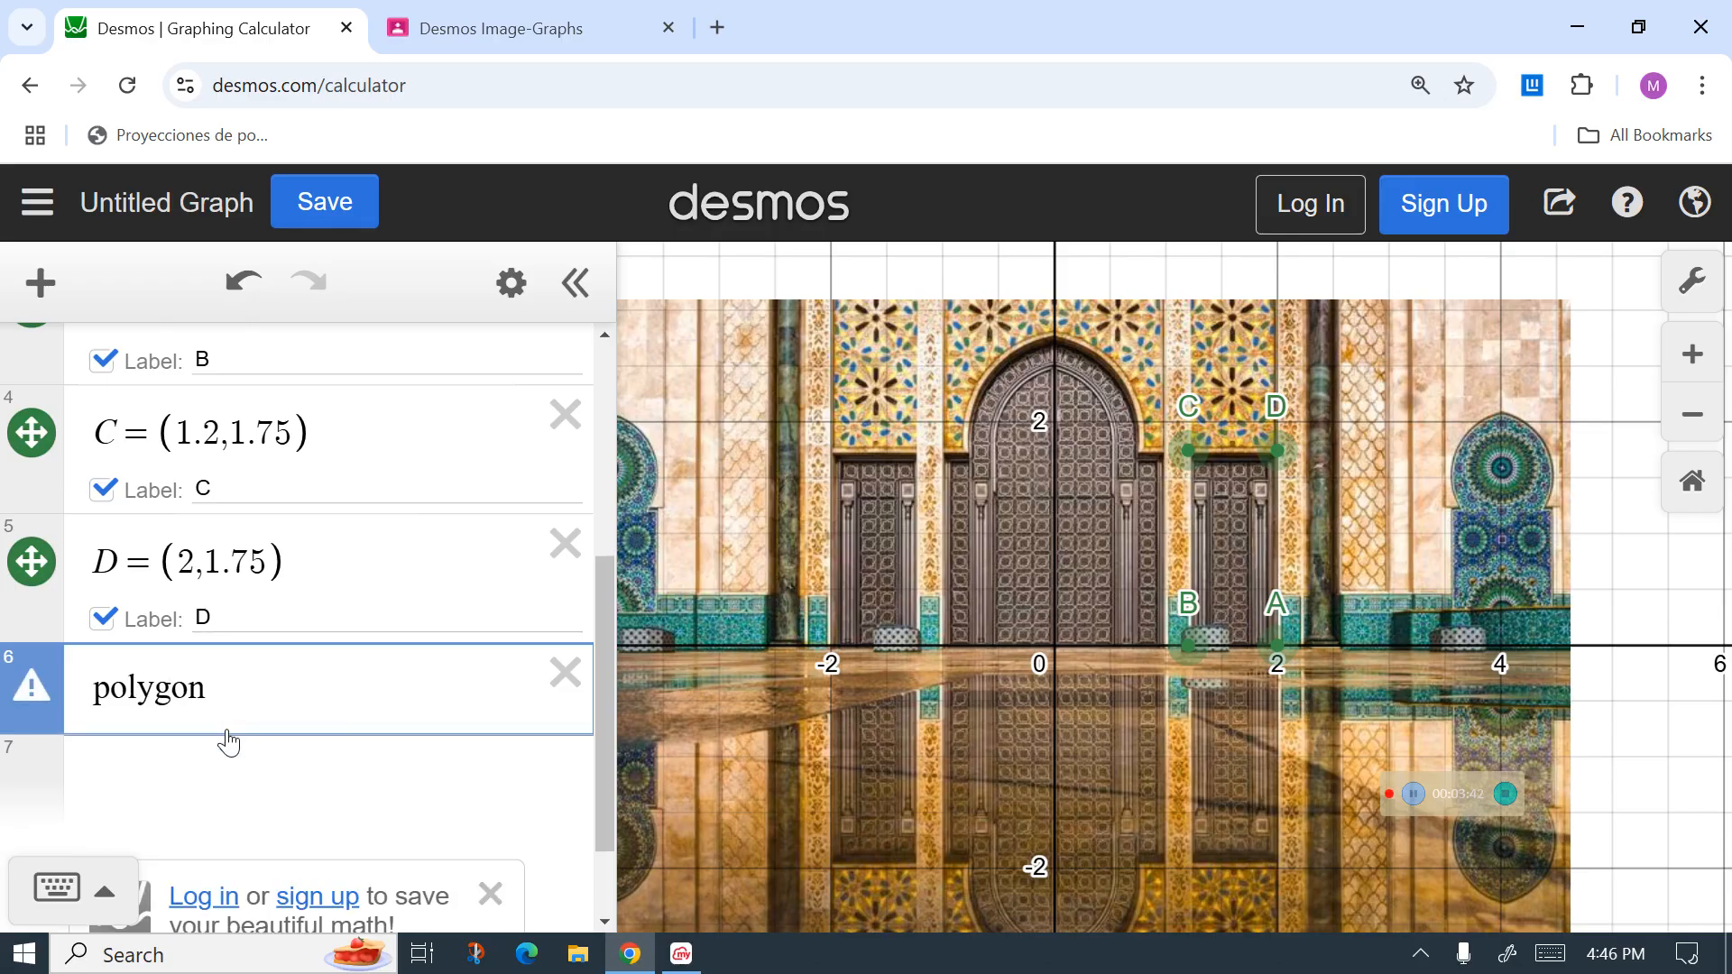
text((A,B)
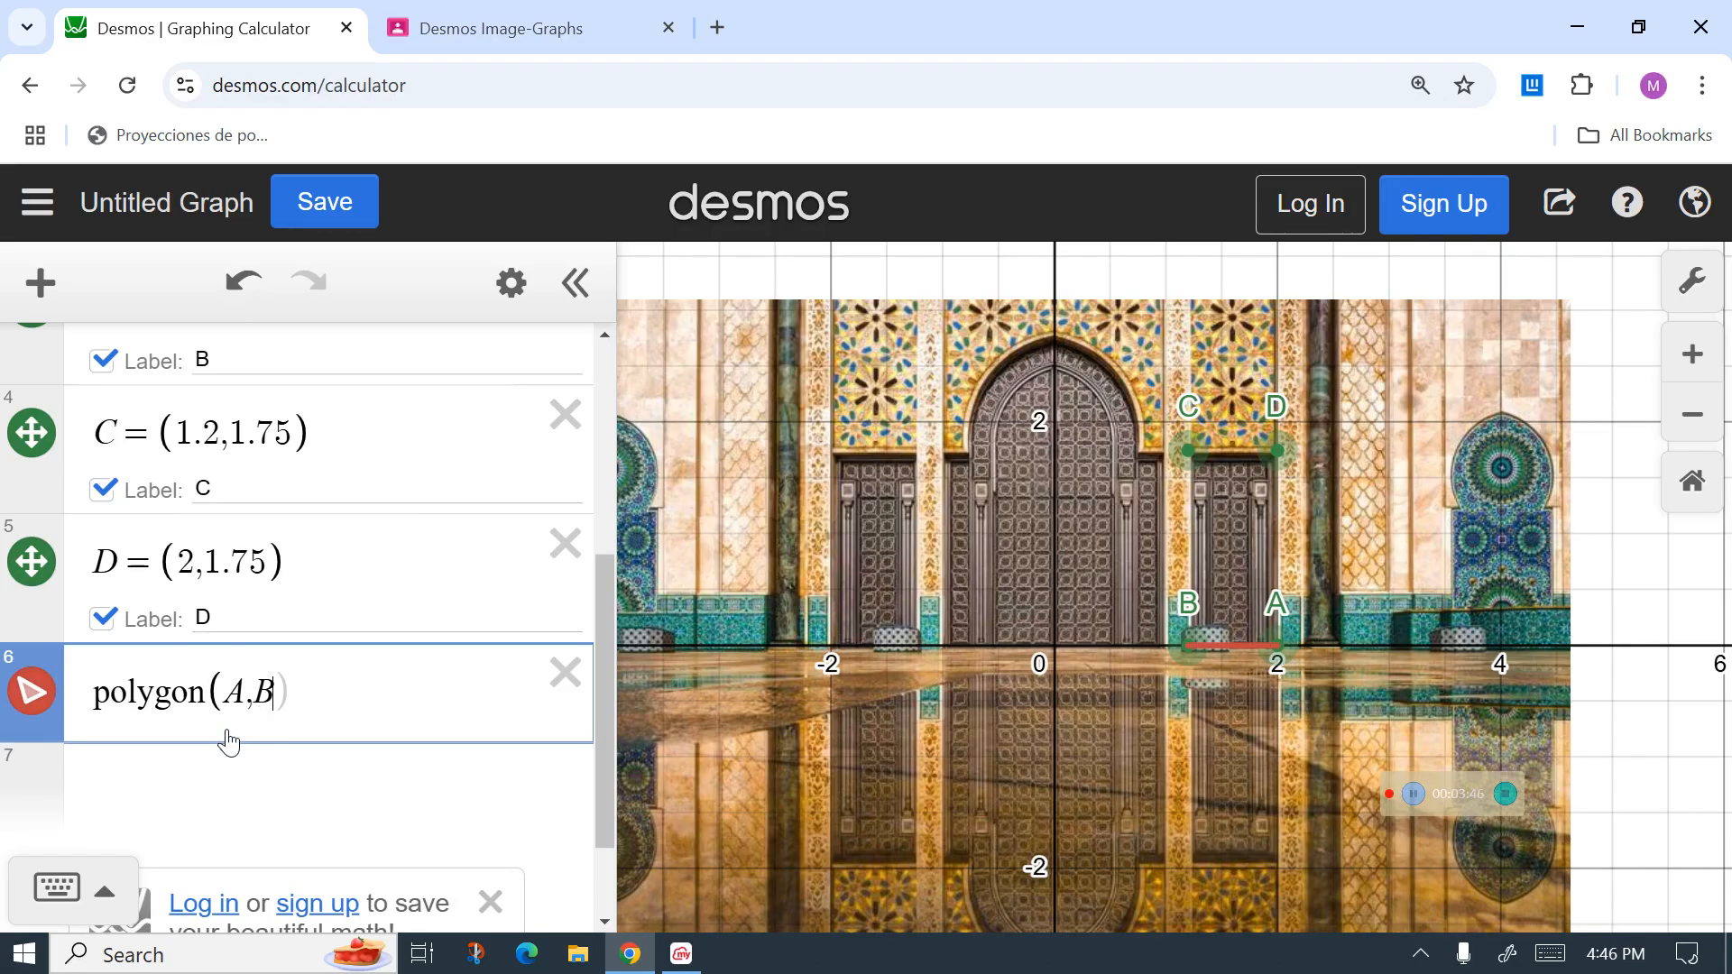
text(,)
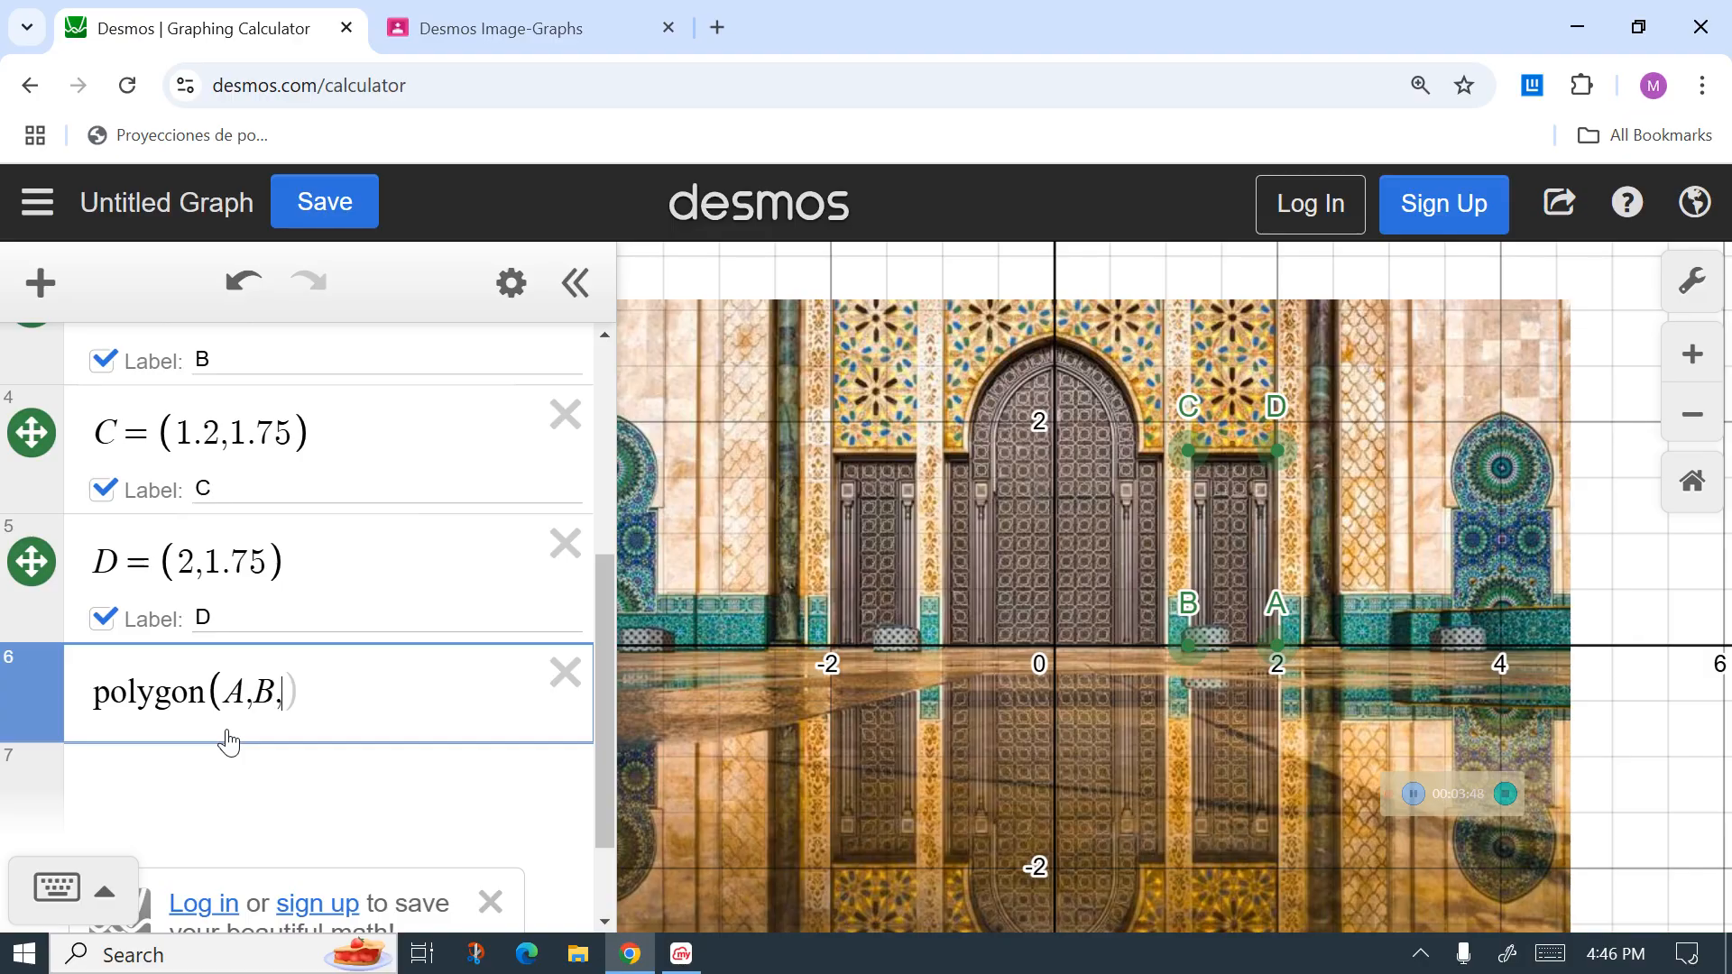
text(C)
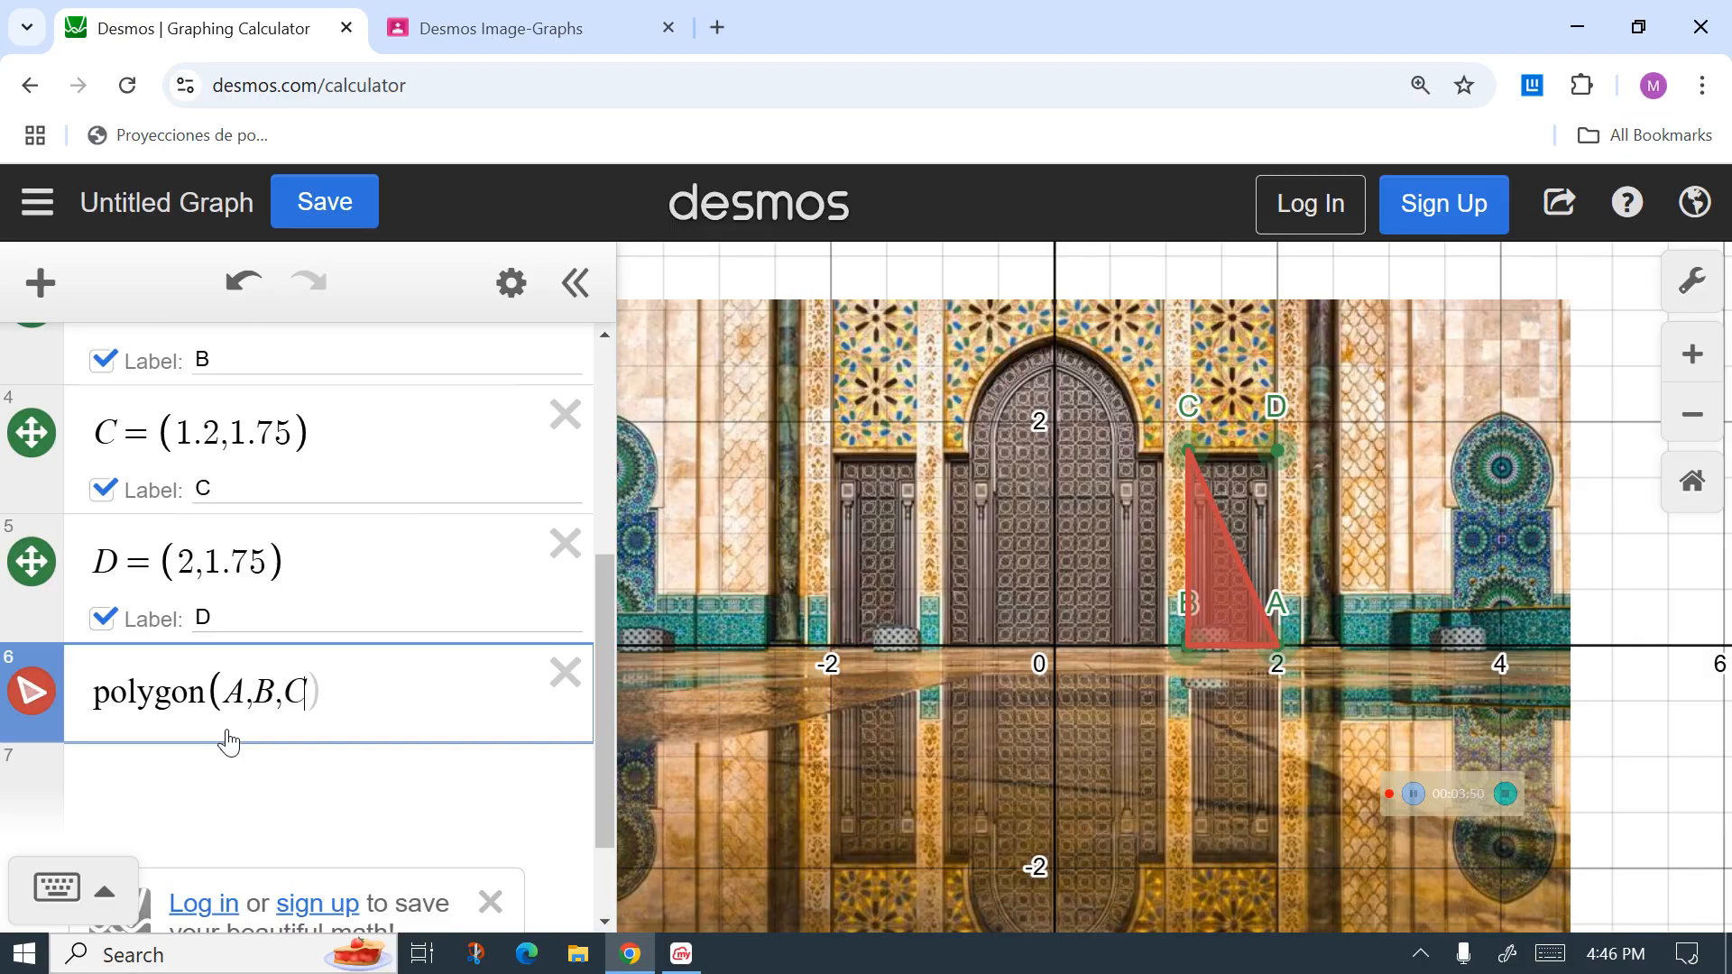
text(,)
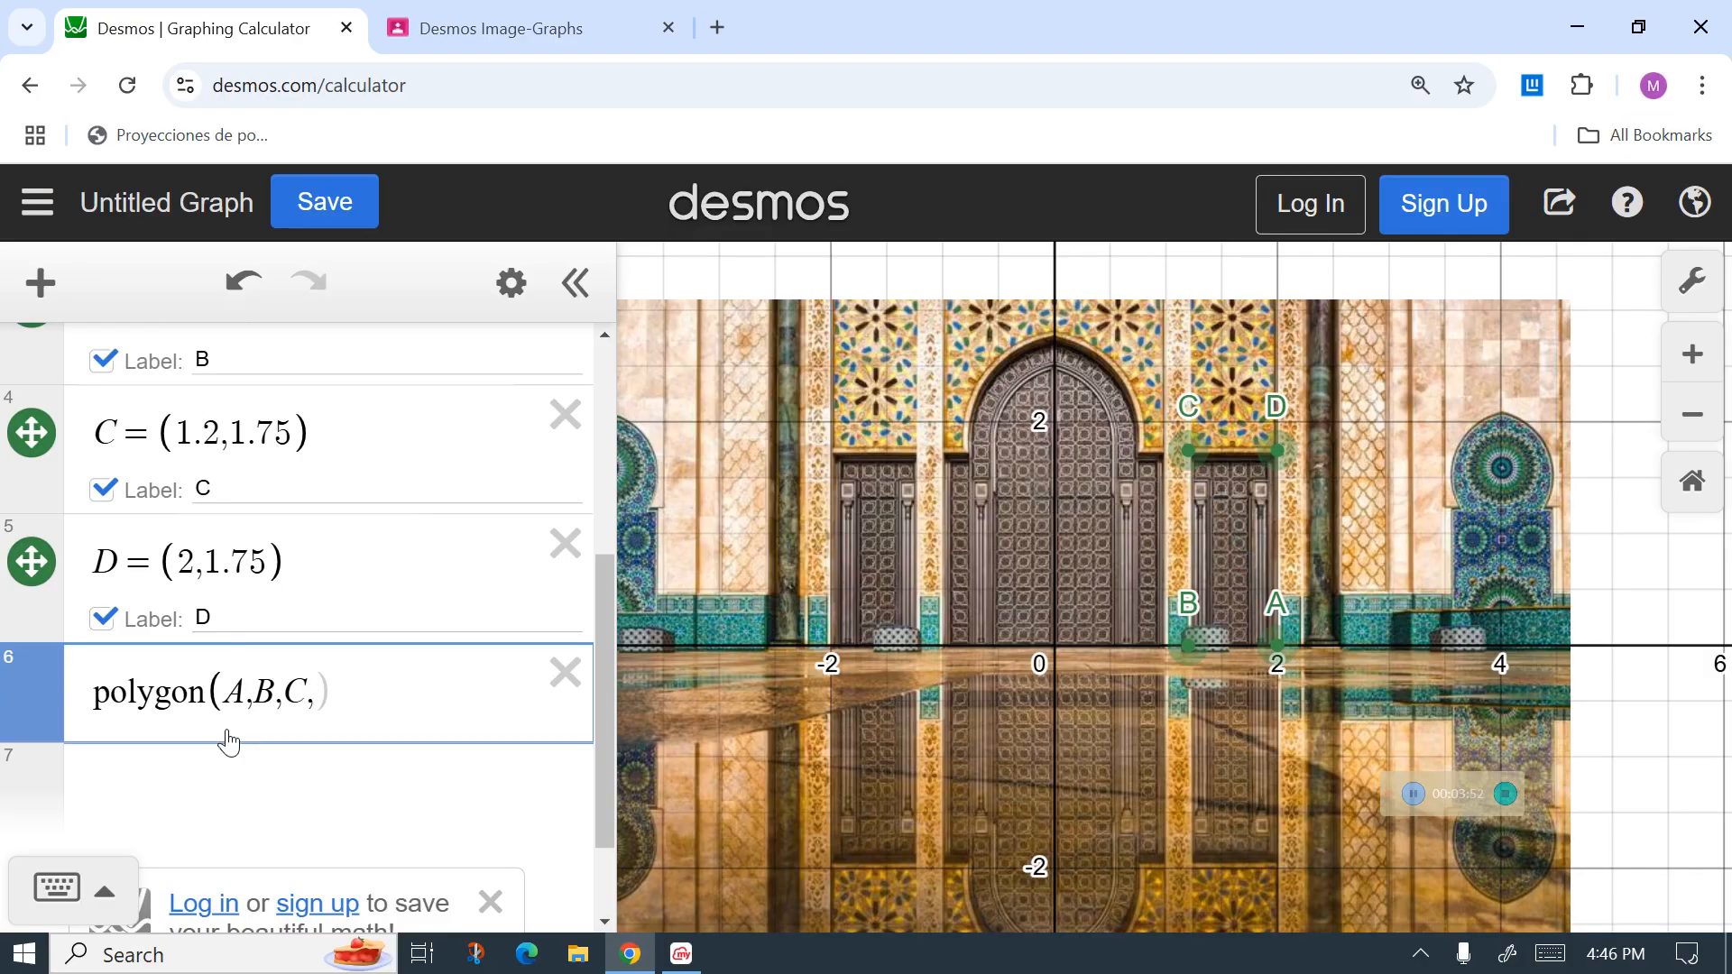
text(D)
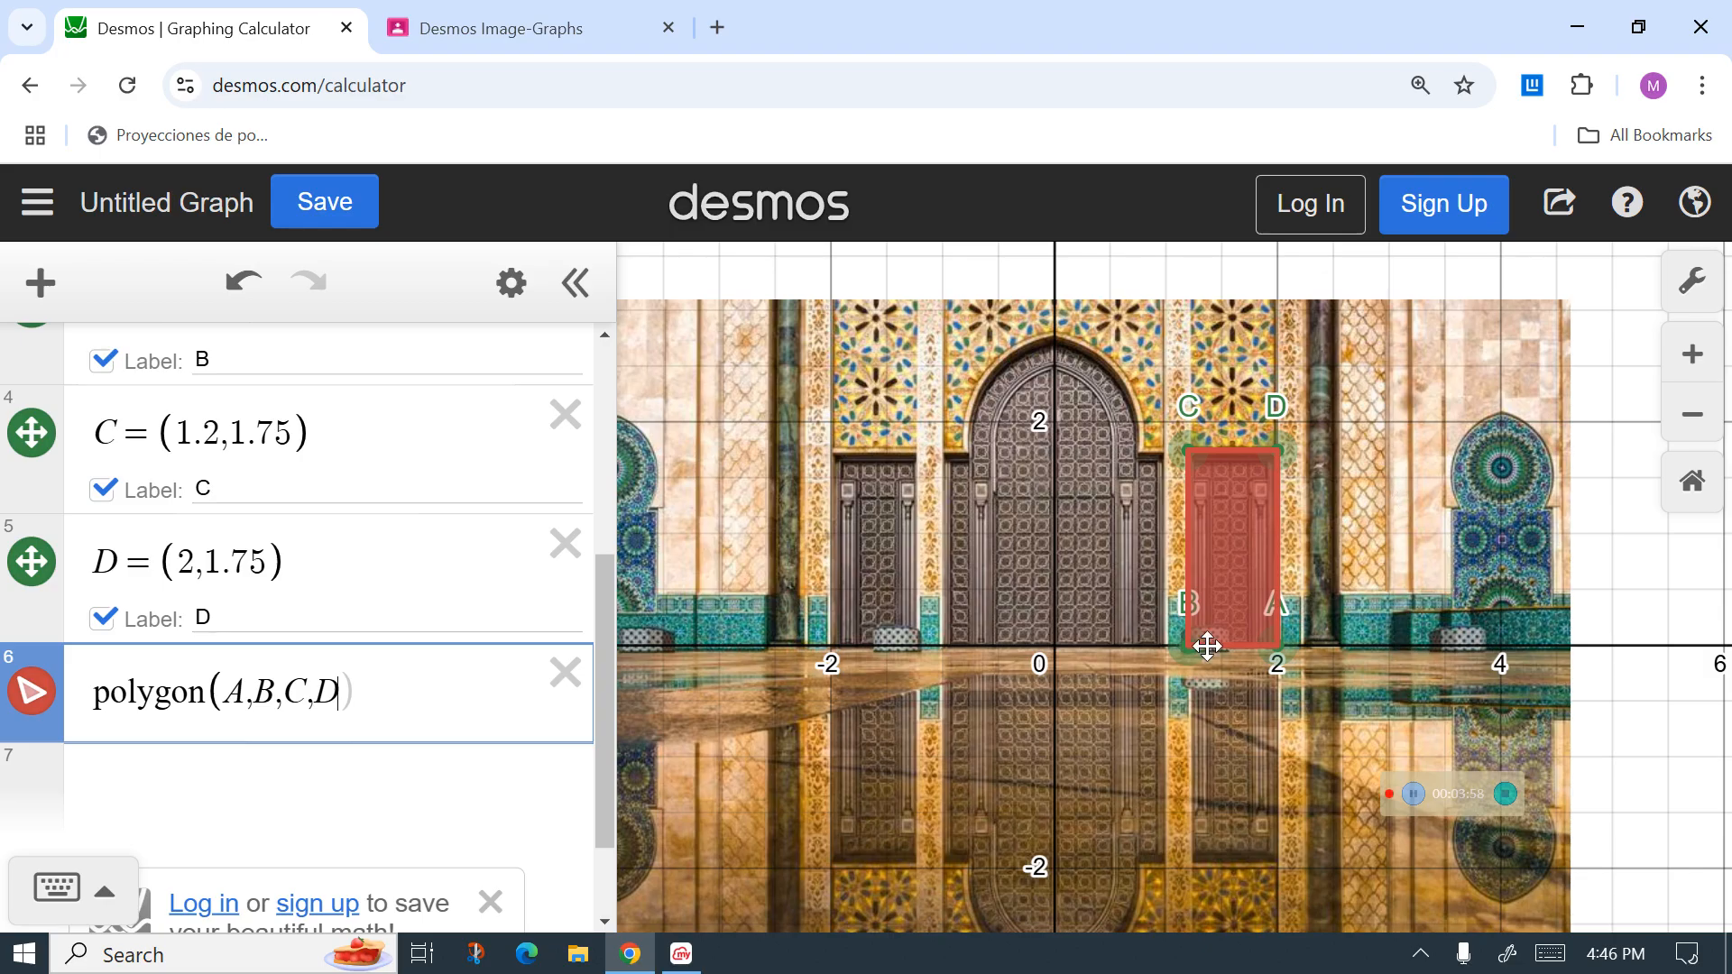
Step: Copy the definition of point A, (2,0), into a new expression below the polygon
click(365, 794)
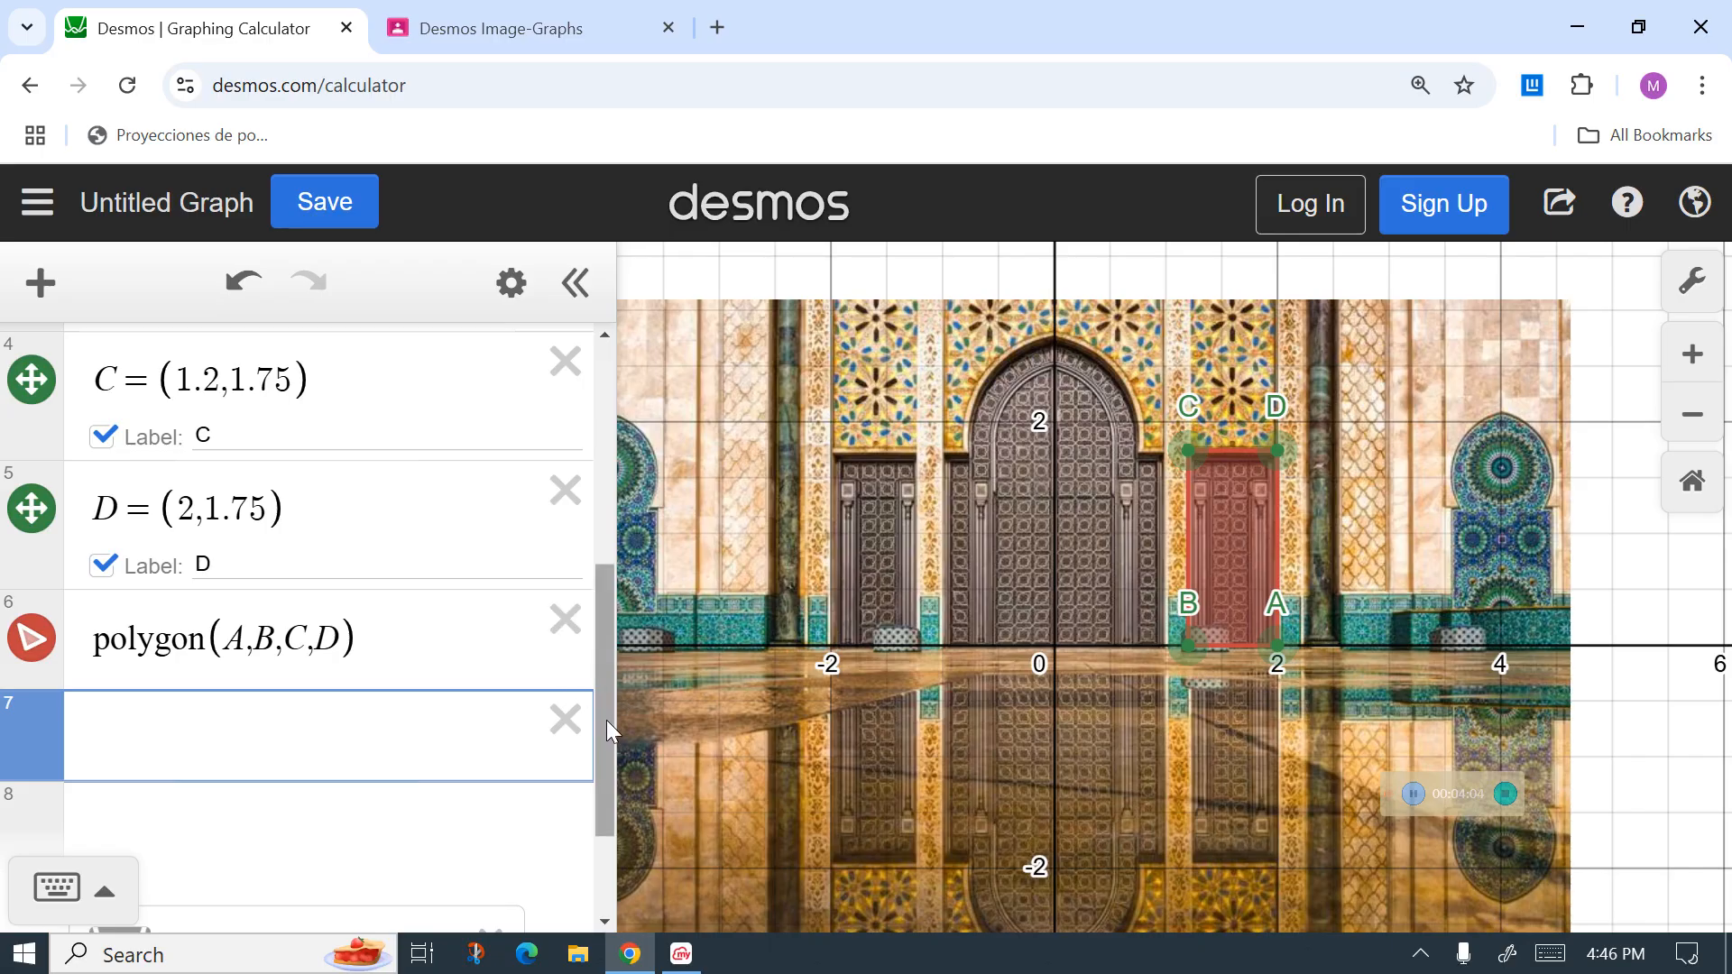
scroll(607, 720, up, 1)
scroll(608, 559, up, 5)
drag(351, 607, 60, 613)
key(ctrl+c)
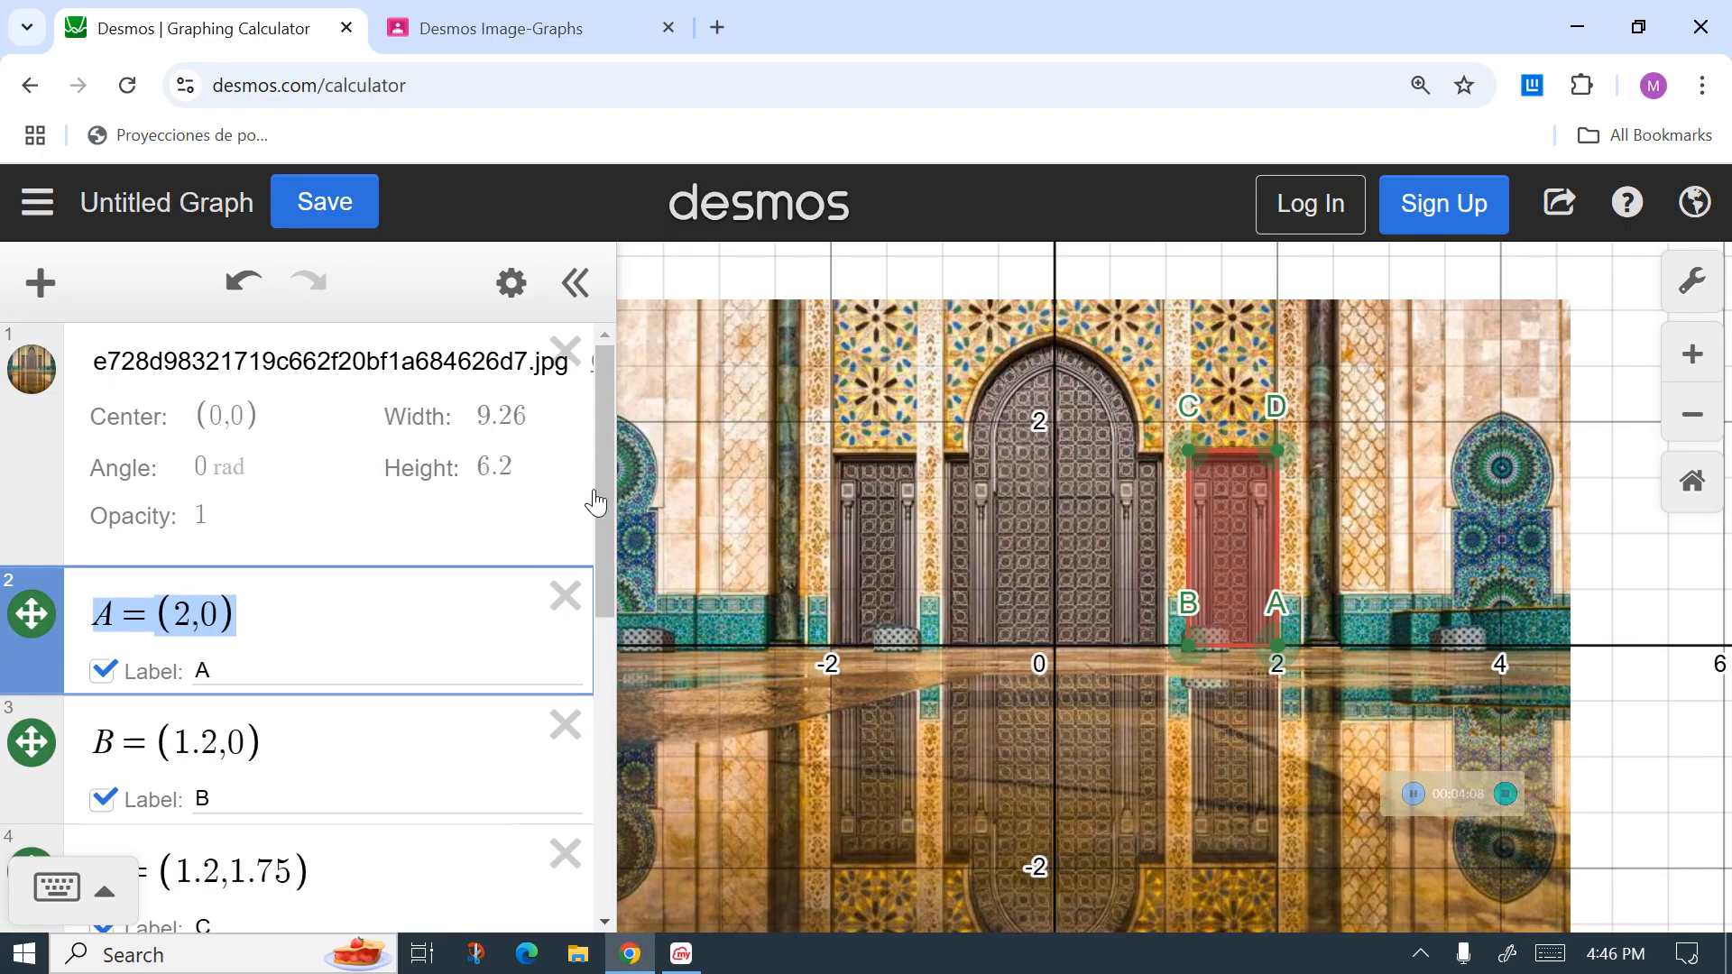
drag(599, 483, 582, 668)
scroll(582, 667, down, 1)
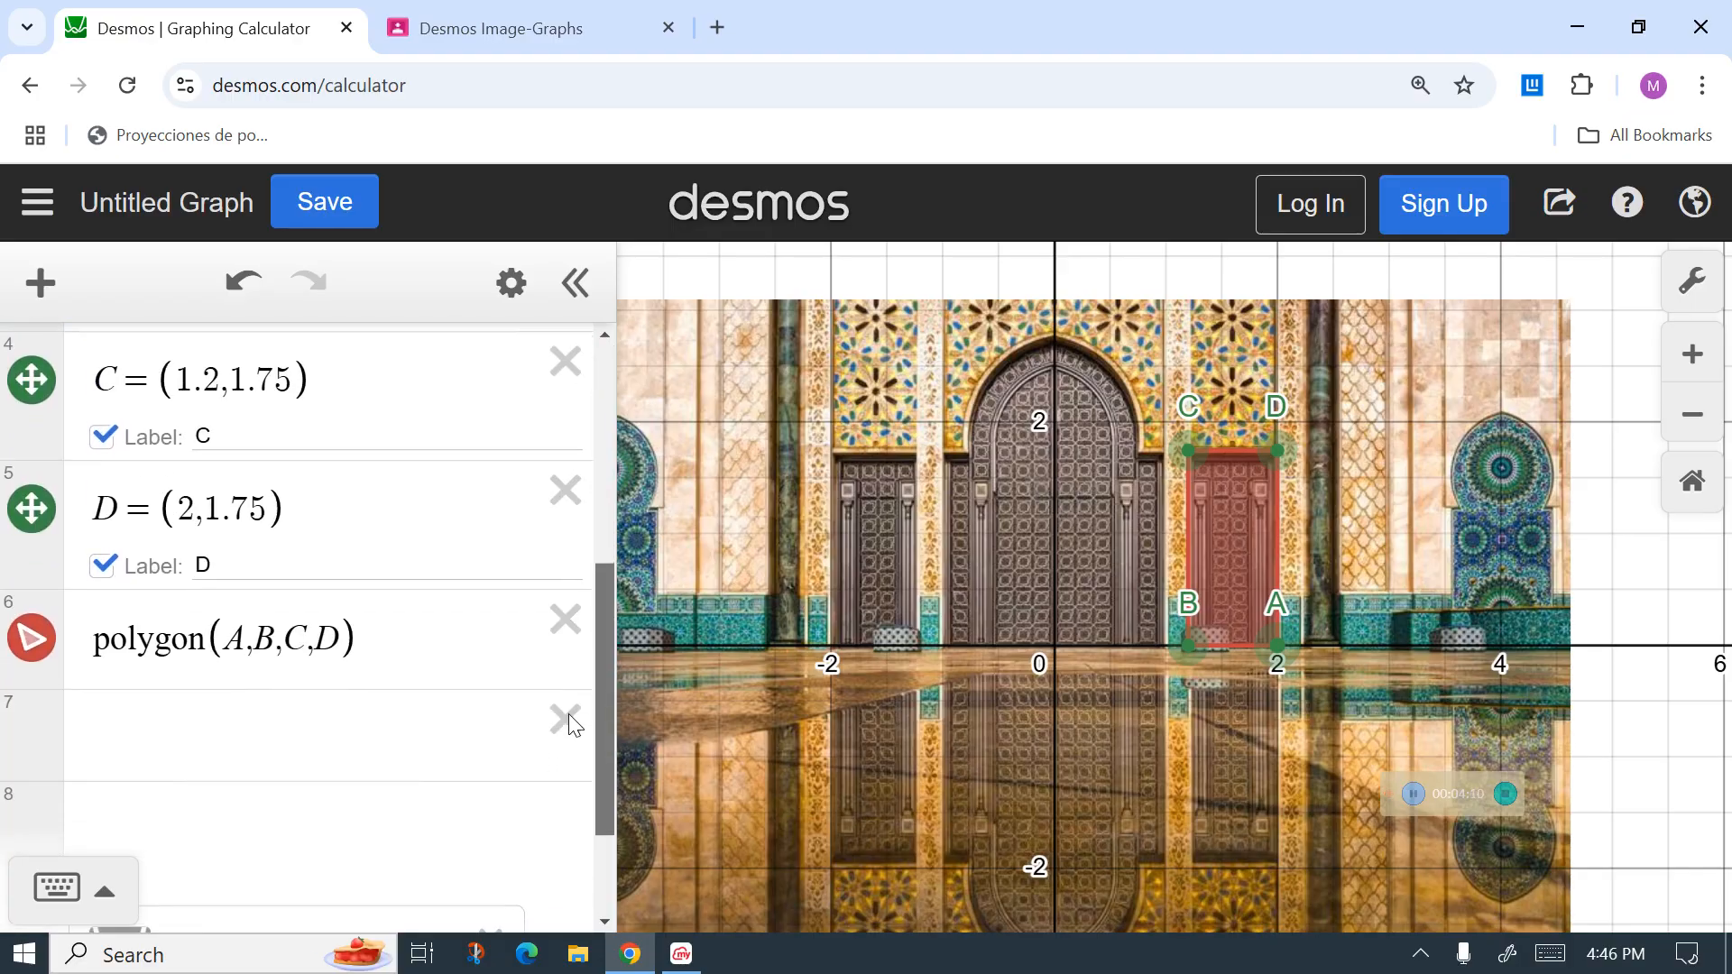
click(328, 723)
key(ctrl+v)
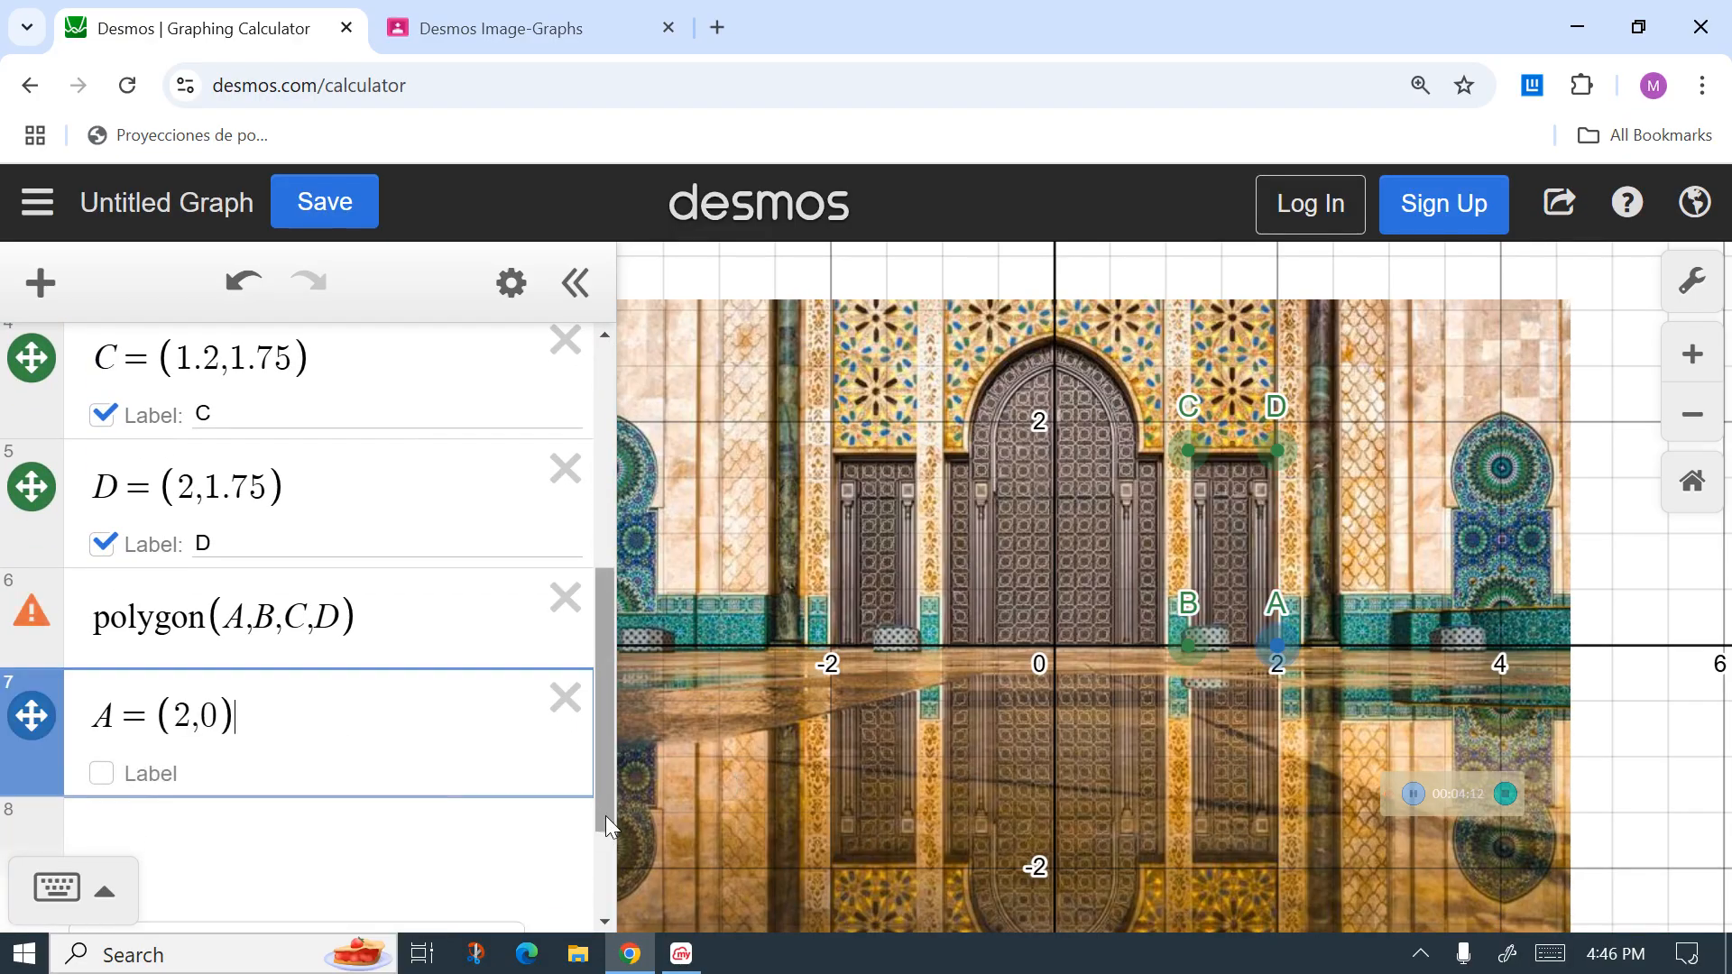
Step: Copy the definition of point B, (1.2,0), into a new expression below the copy of A
drag(604, 815, 603, 606)
drag(330, 713, 63, 719)
key(ctrl+c)
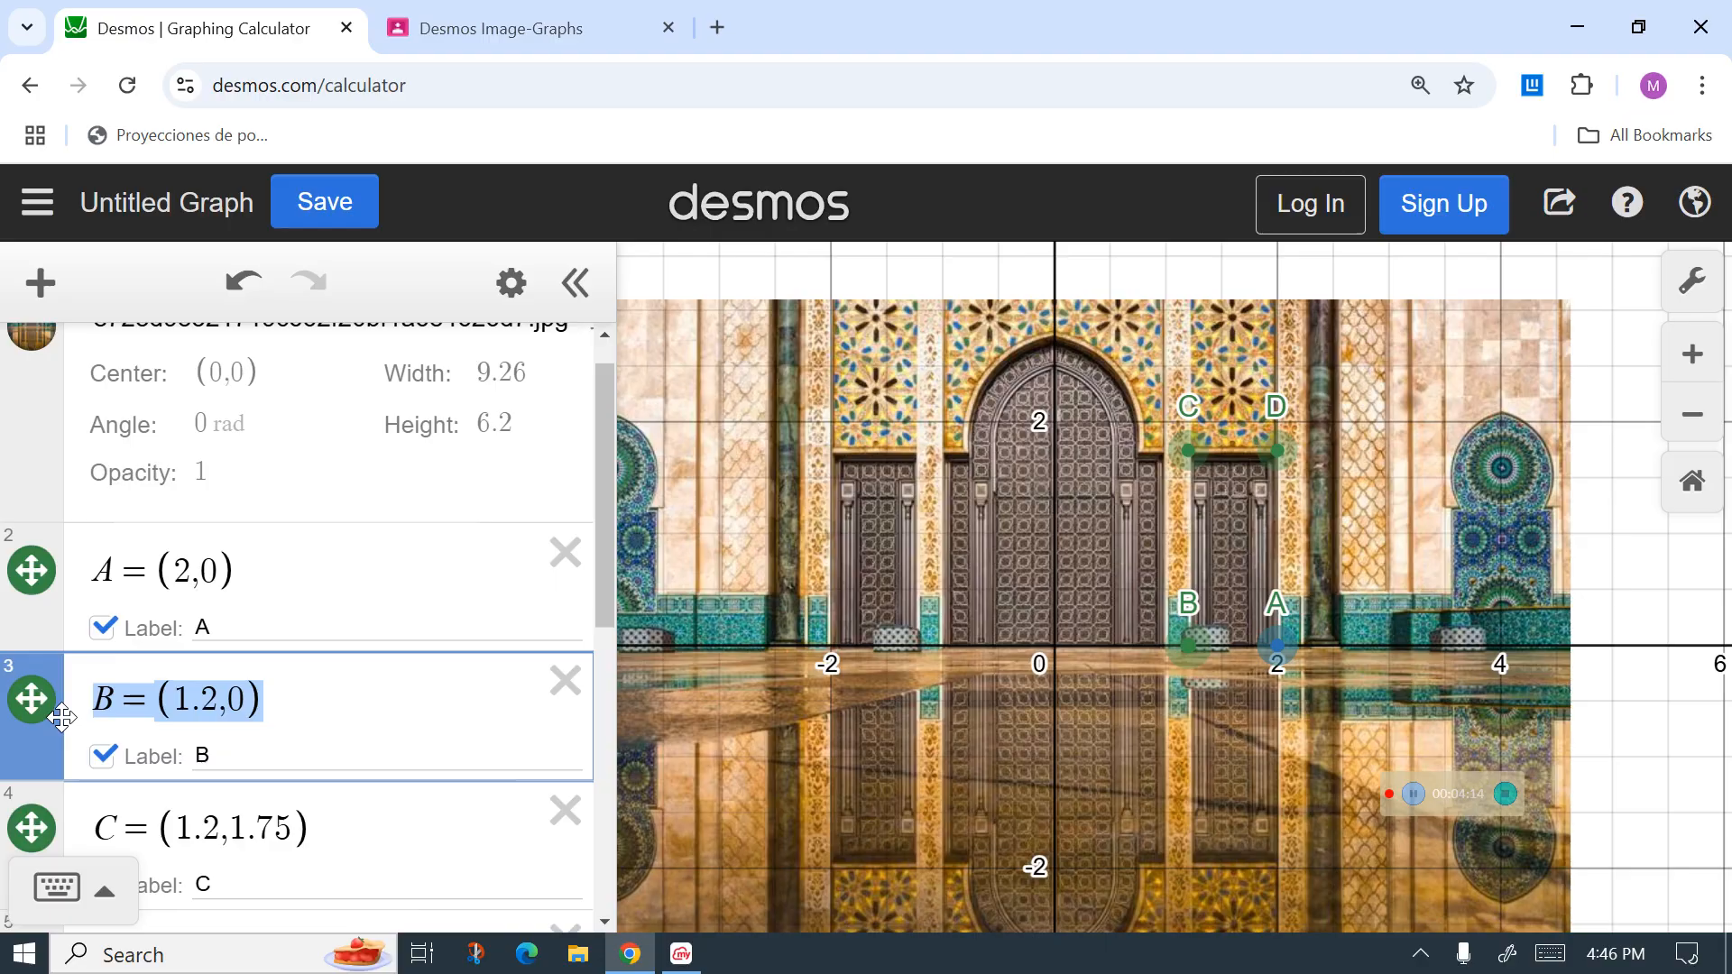
click(617, 558)
drag(603, 574, 608, 864)
click(461, 705)
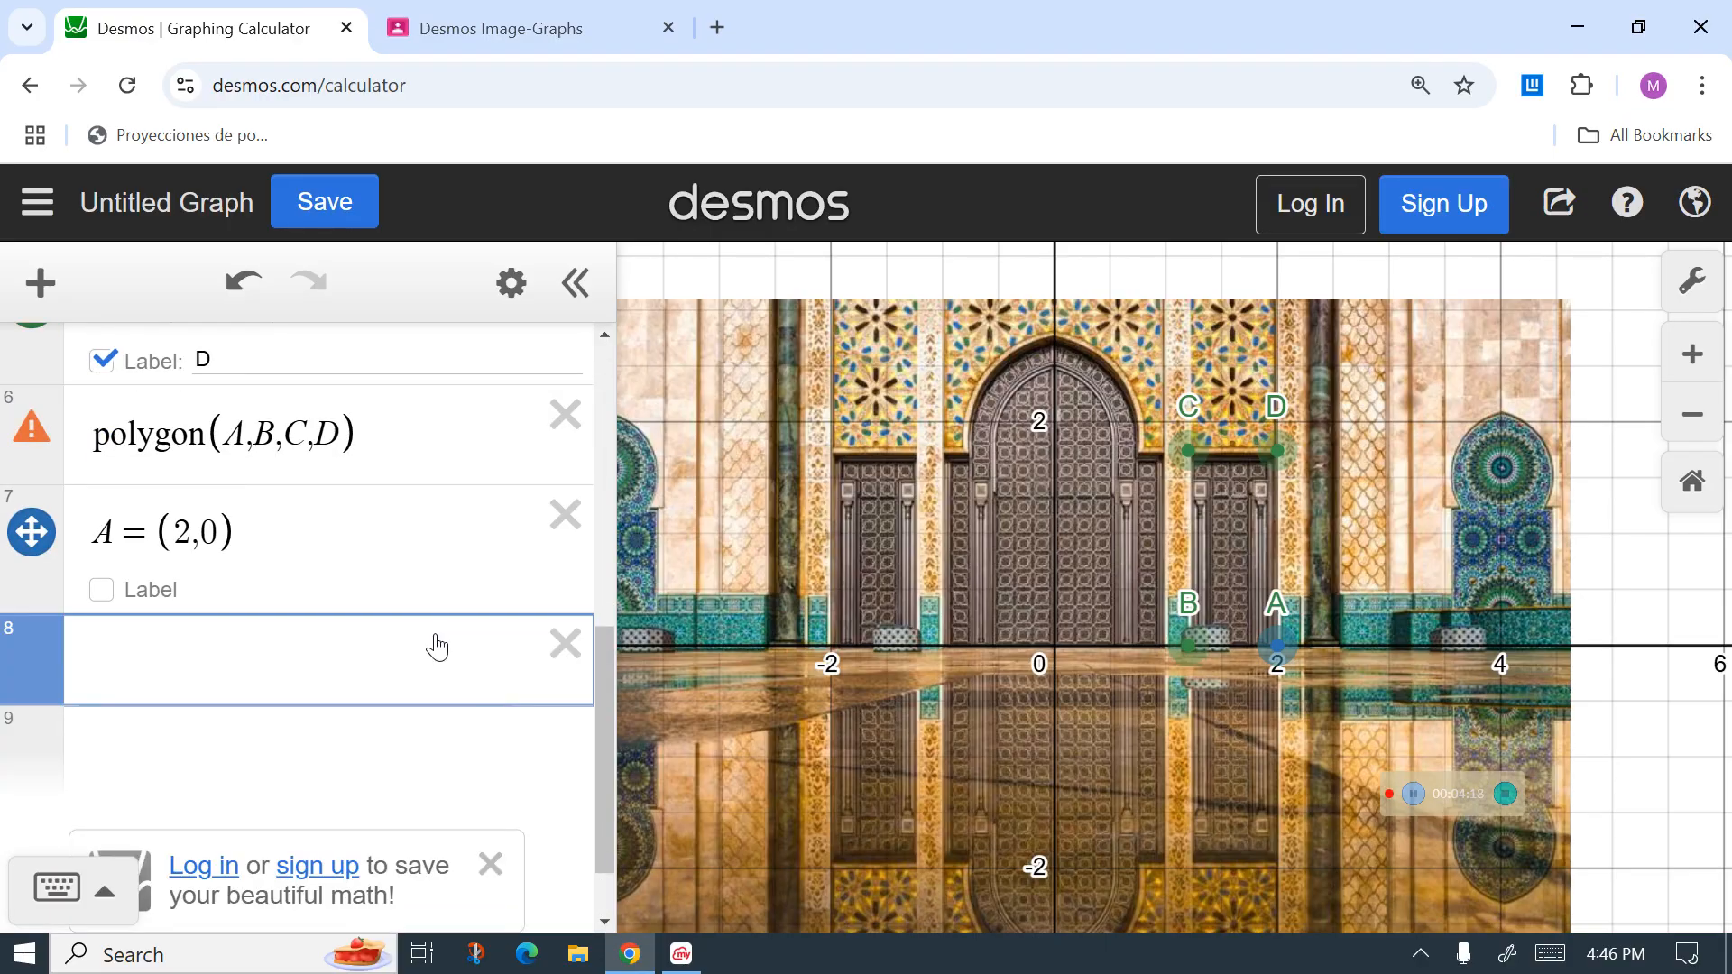
key(ctrl+v)
Step: Copy the definition of point C, (1.2,1.75), into a new expression below the copy of B
drag(605, 744, 608, 430)
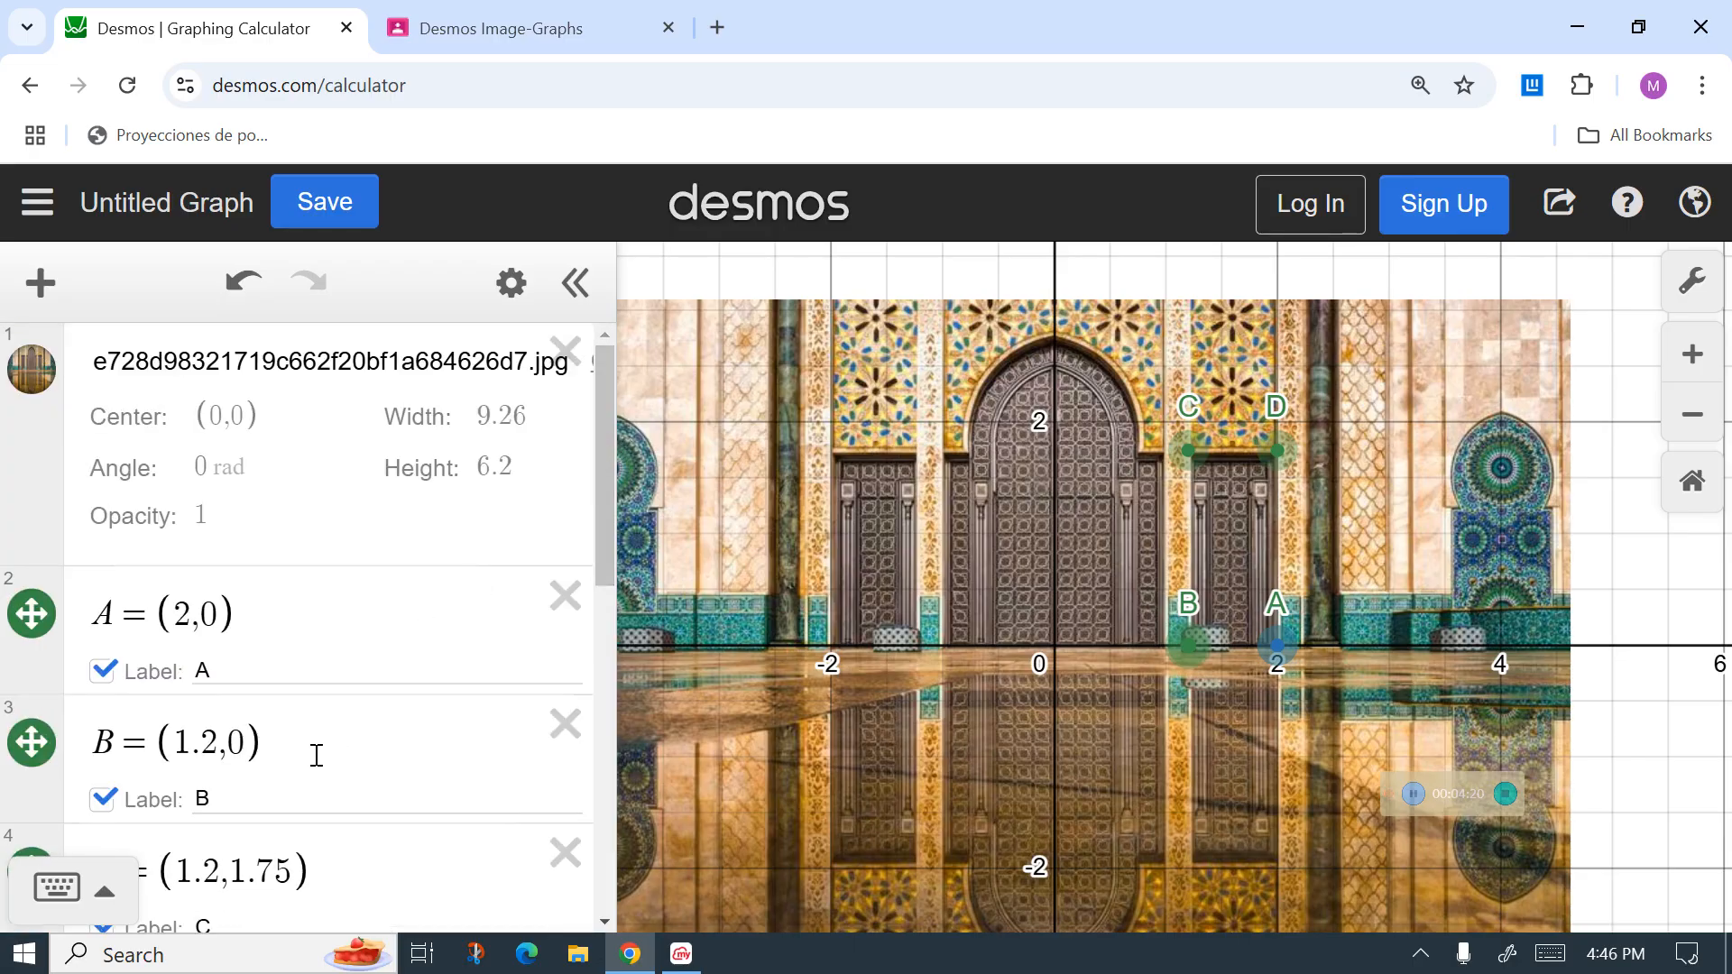
triple_click(346, 851)
key(ctrl+c)
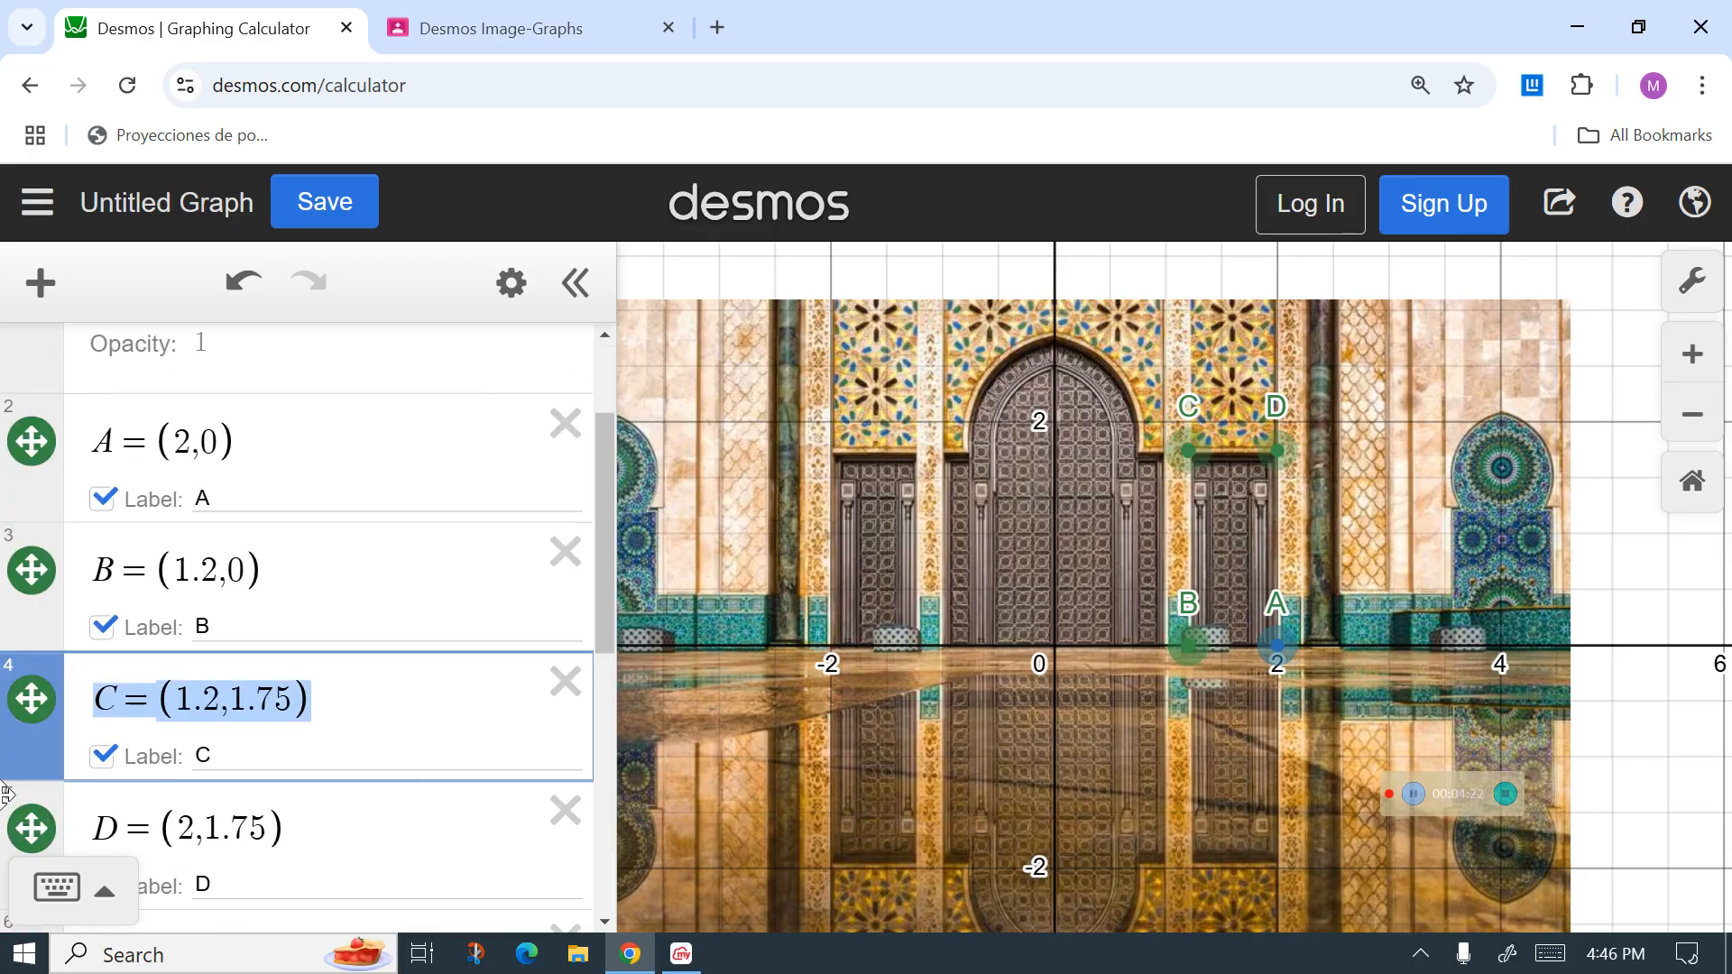
drag(606, 516, 597, 784)
click(310, 683)
key(ctrl+v)
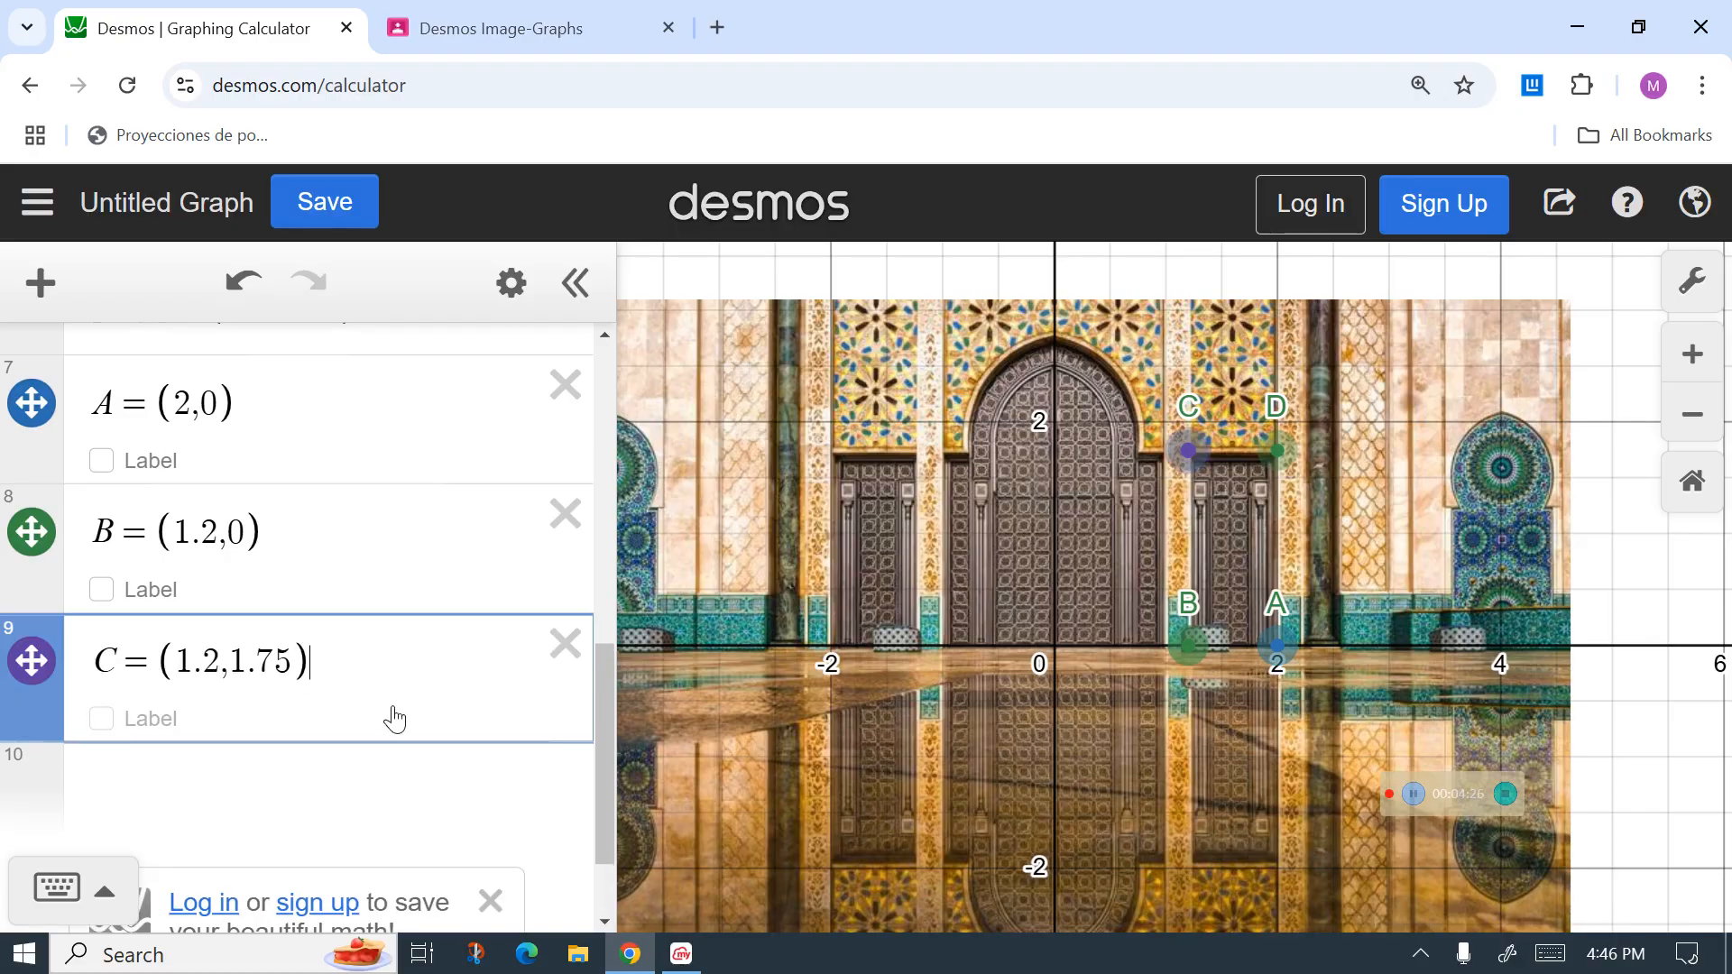
Step: Copy the definition of point D, (2,1.75), into a new expression below the copy of C
drag(610, 790, 610, 605)
drag(402, 677, 11, 677)
key(ctrl+c)
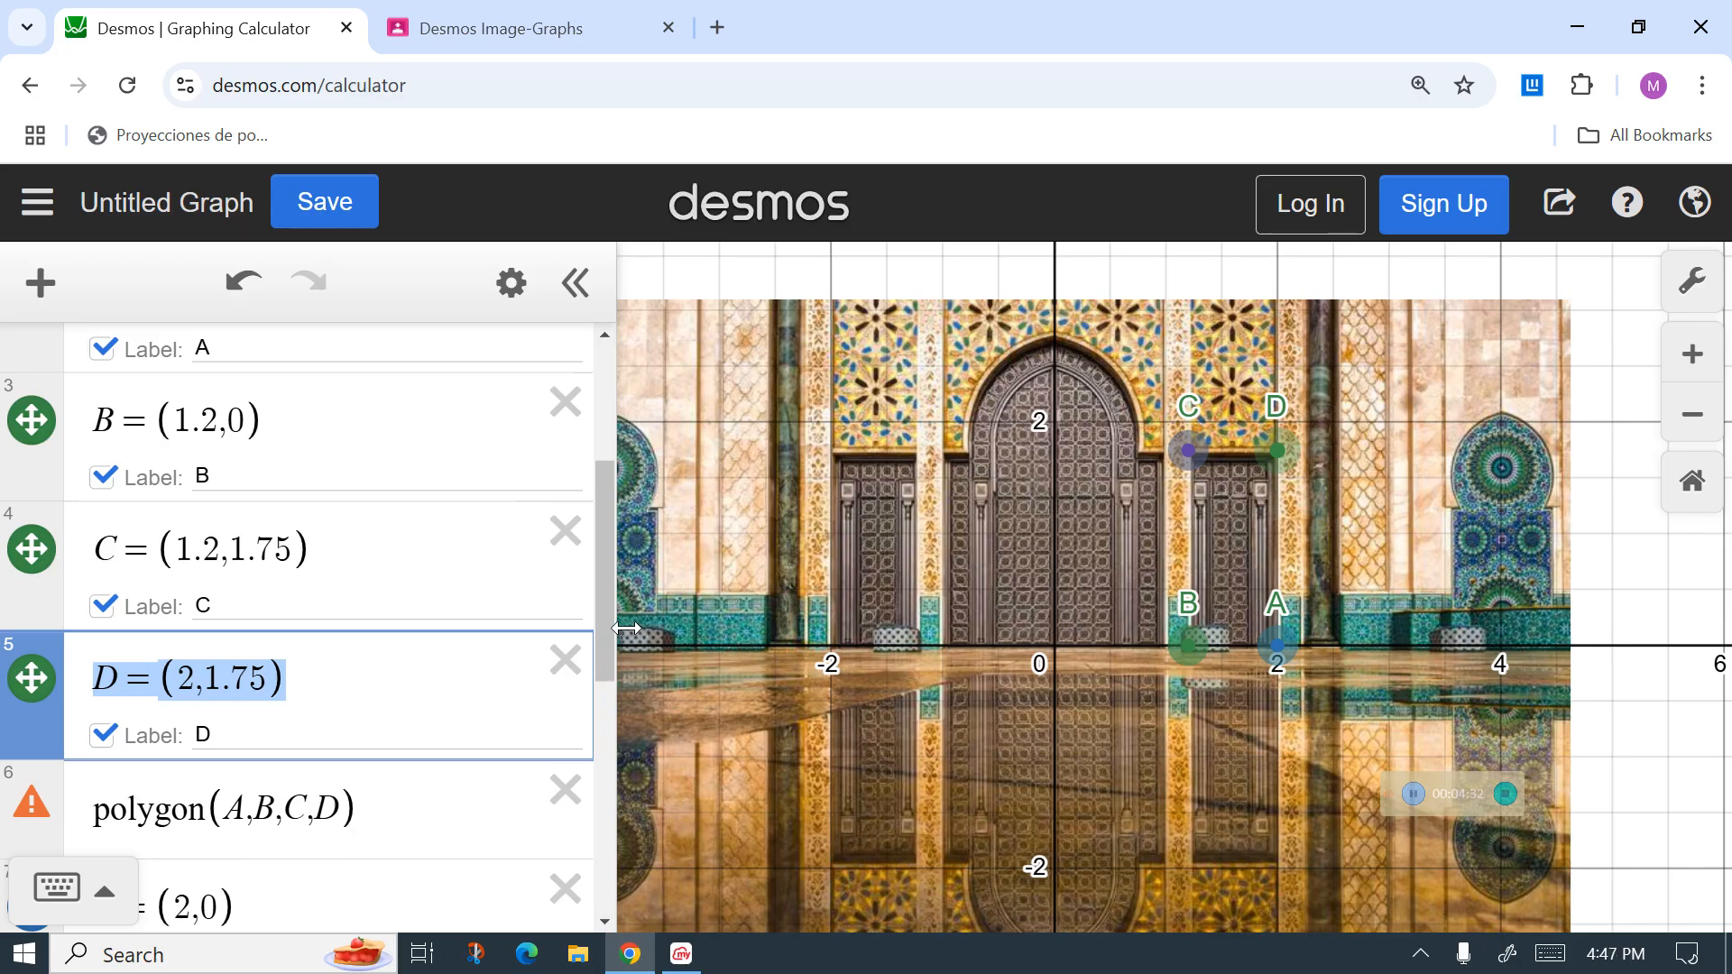
drag(603, 621, 590, 892)
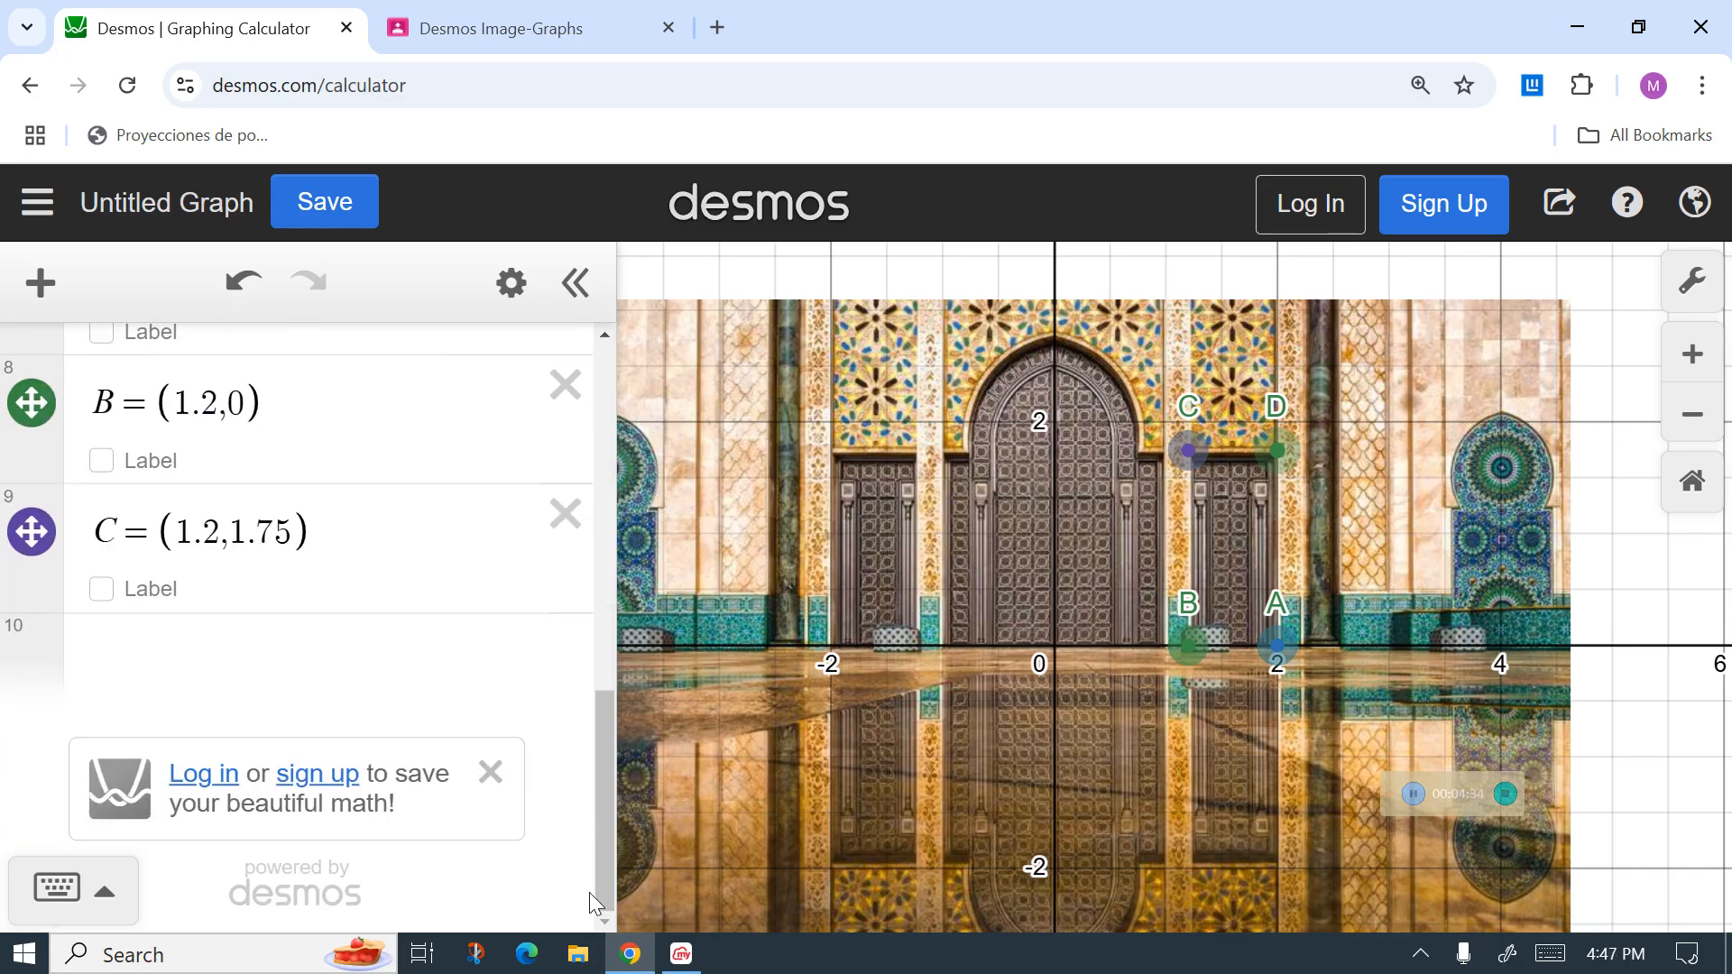
click(259, 646)
key(ctrl+v)
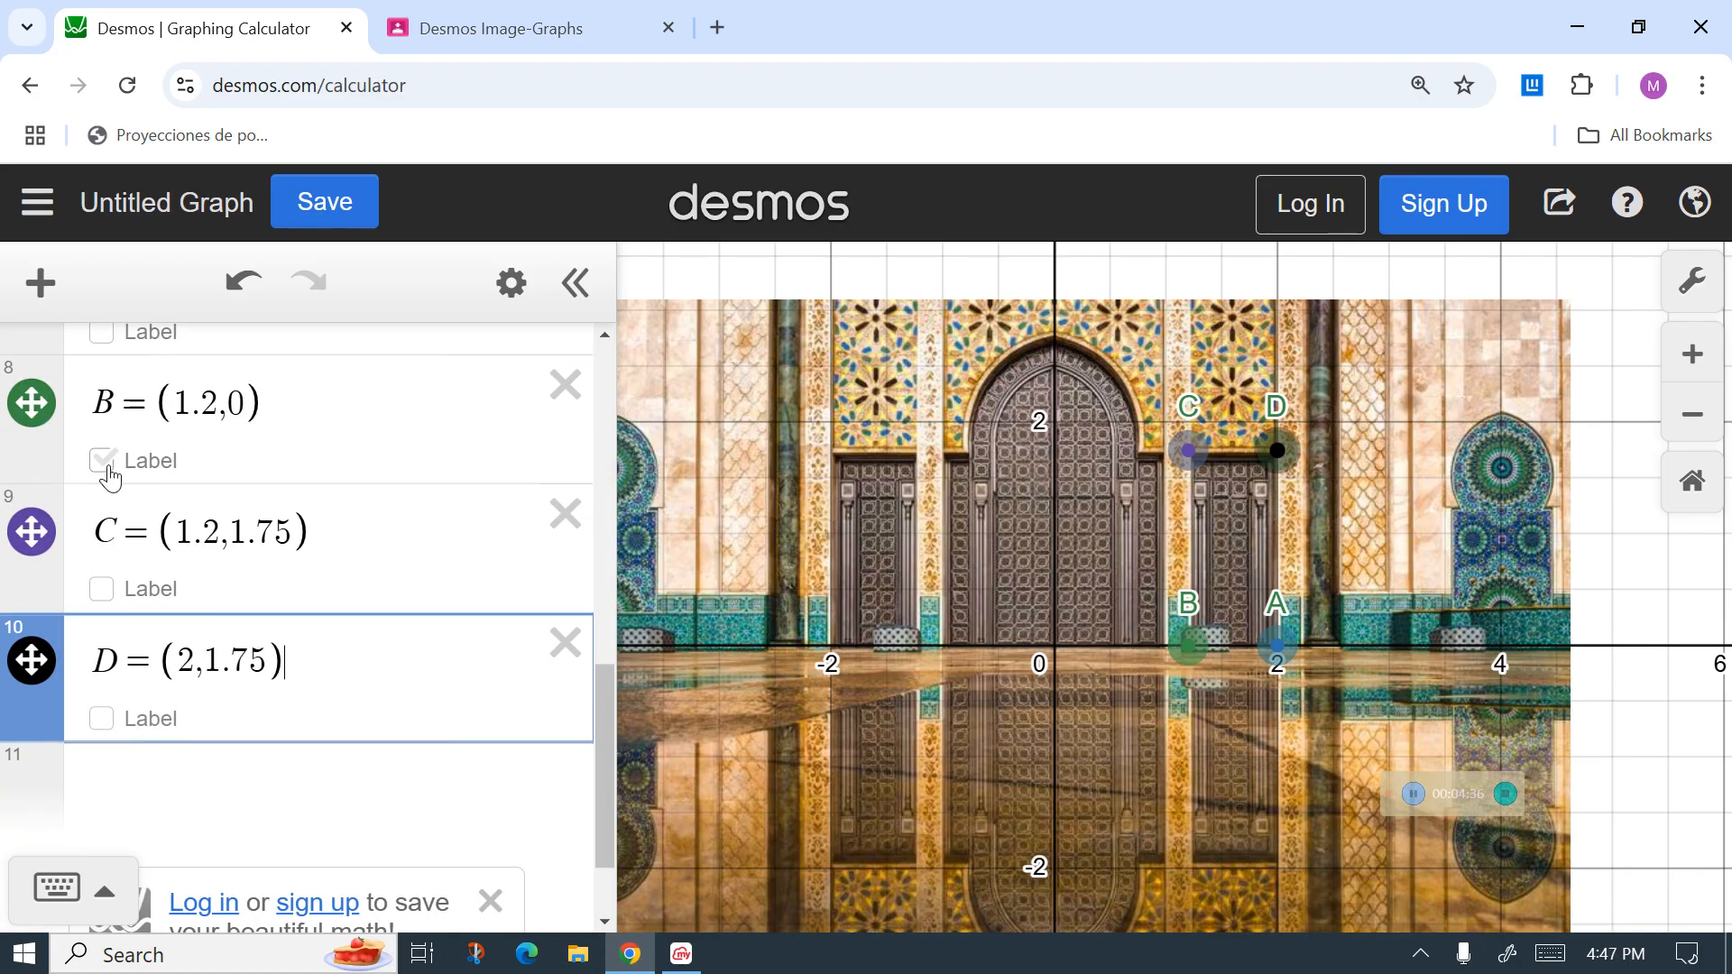
Step: Rename the copied point A below the polygon expression as E
drag(606, 766, 605, 682)
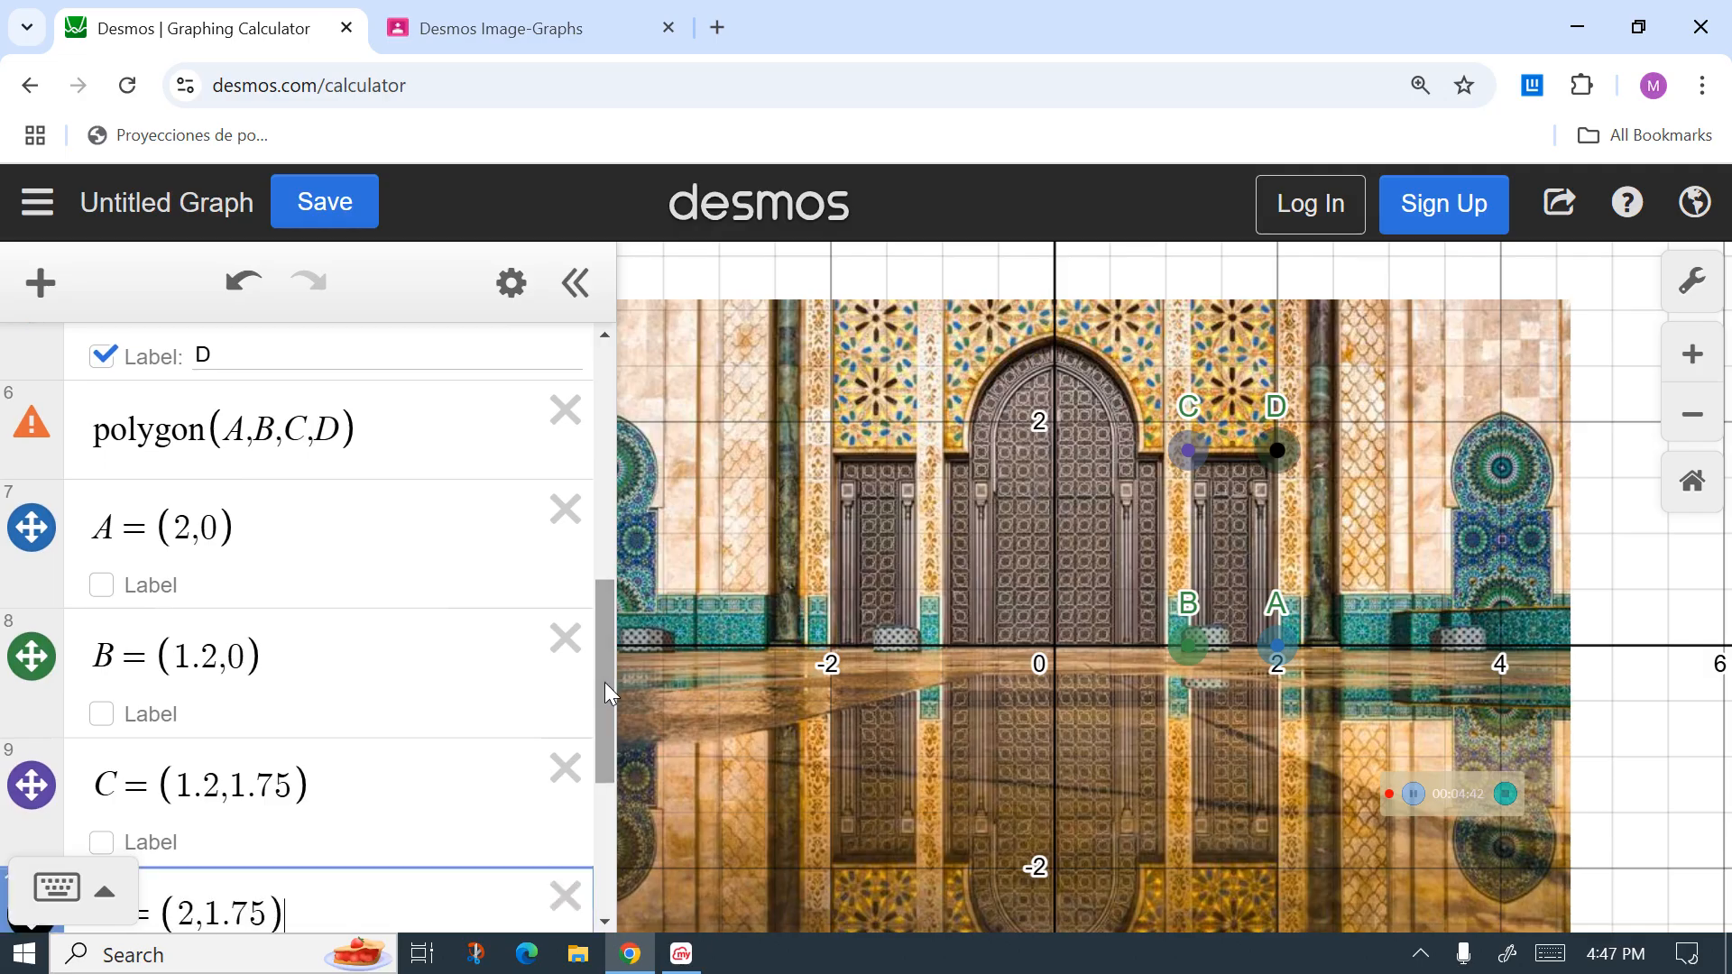
click(109, 527)
key(BackSpace)
text(E)
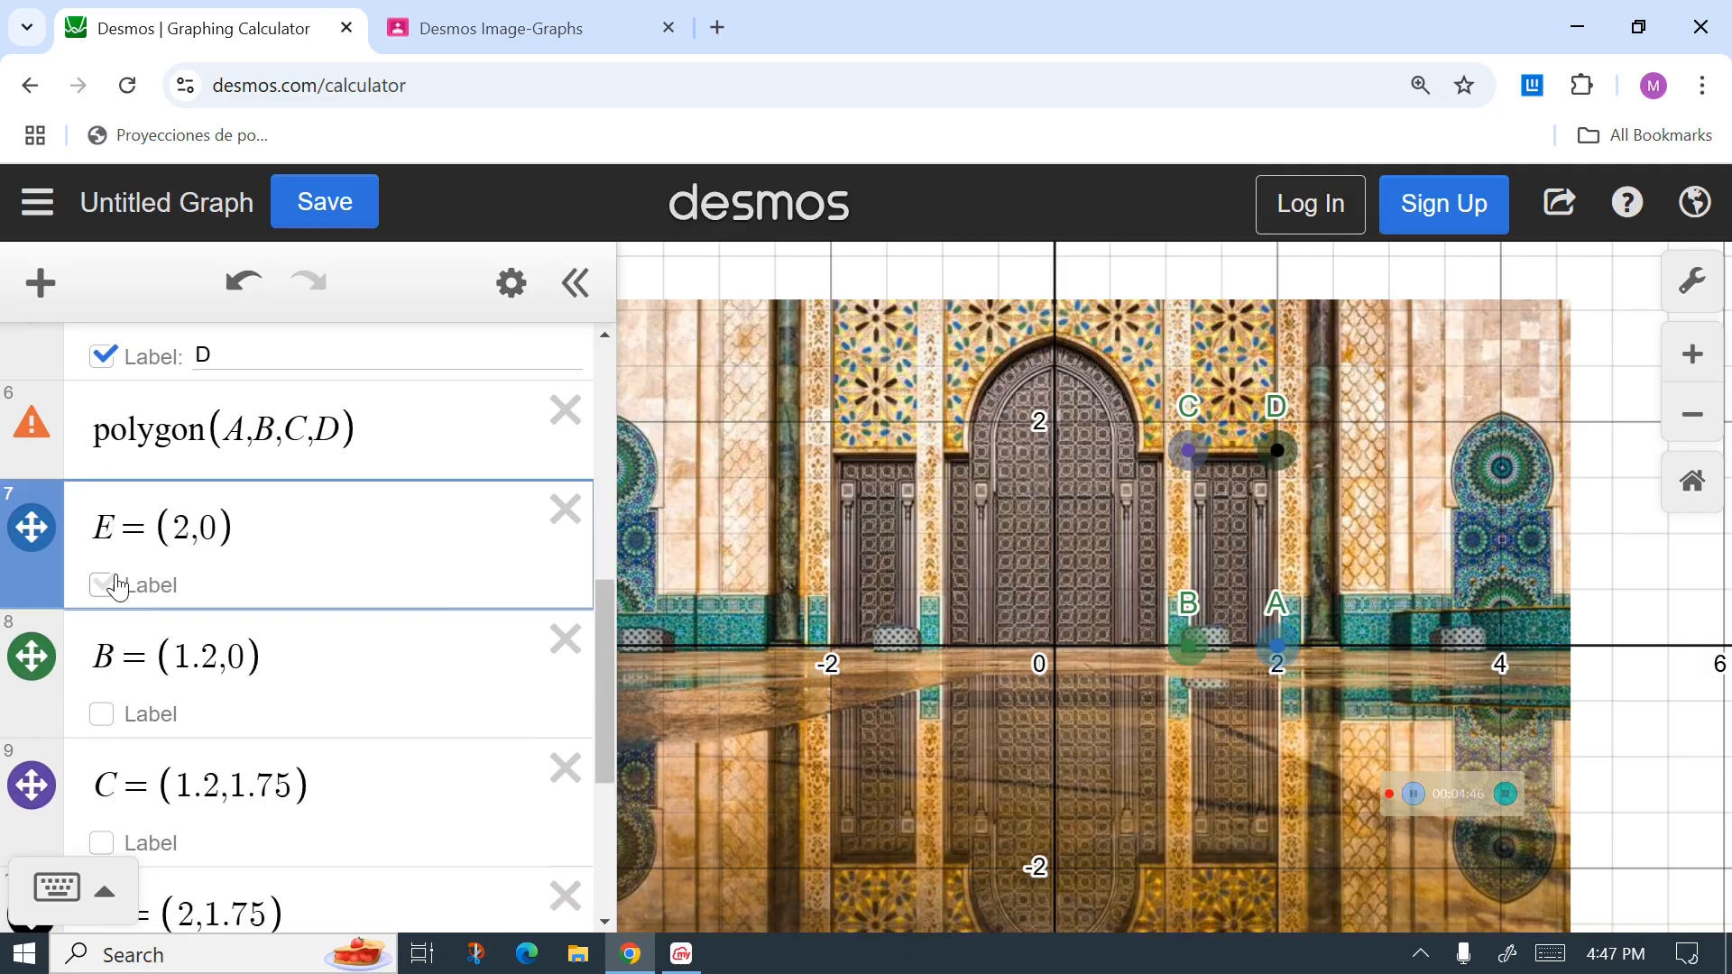
Step: Try the name A' for the copied point at (2,0) and restore the name E
key(BackSpace)
text(A')
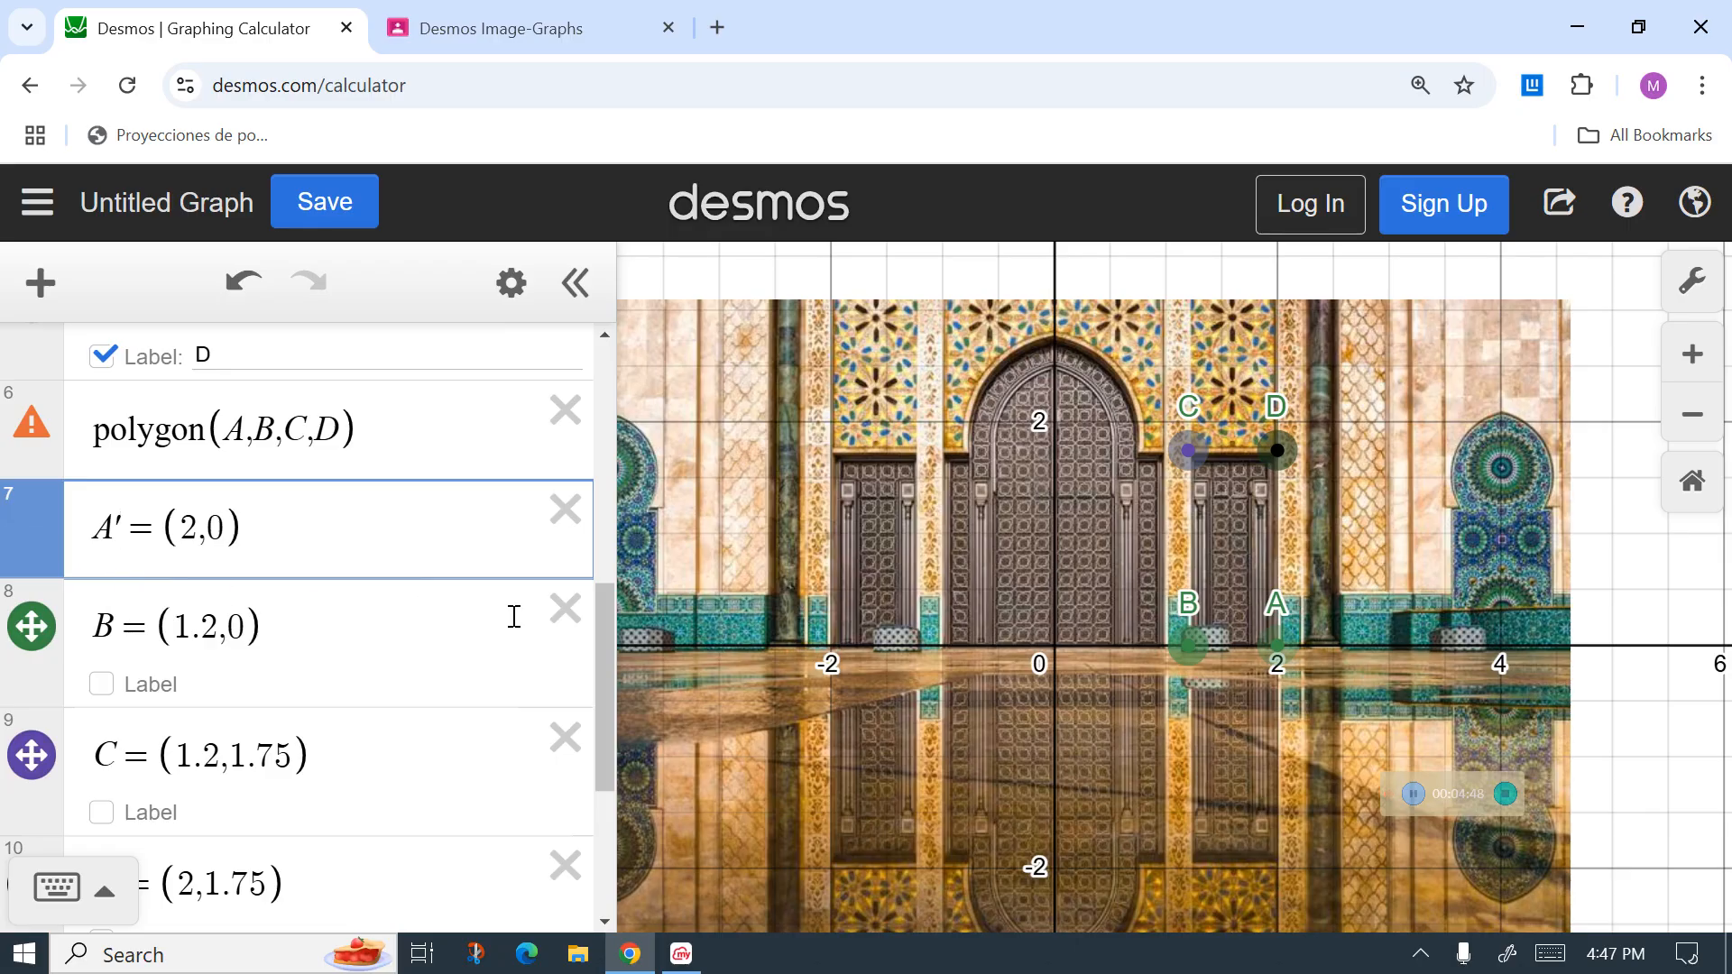
drag(604, 672, 598, 599)
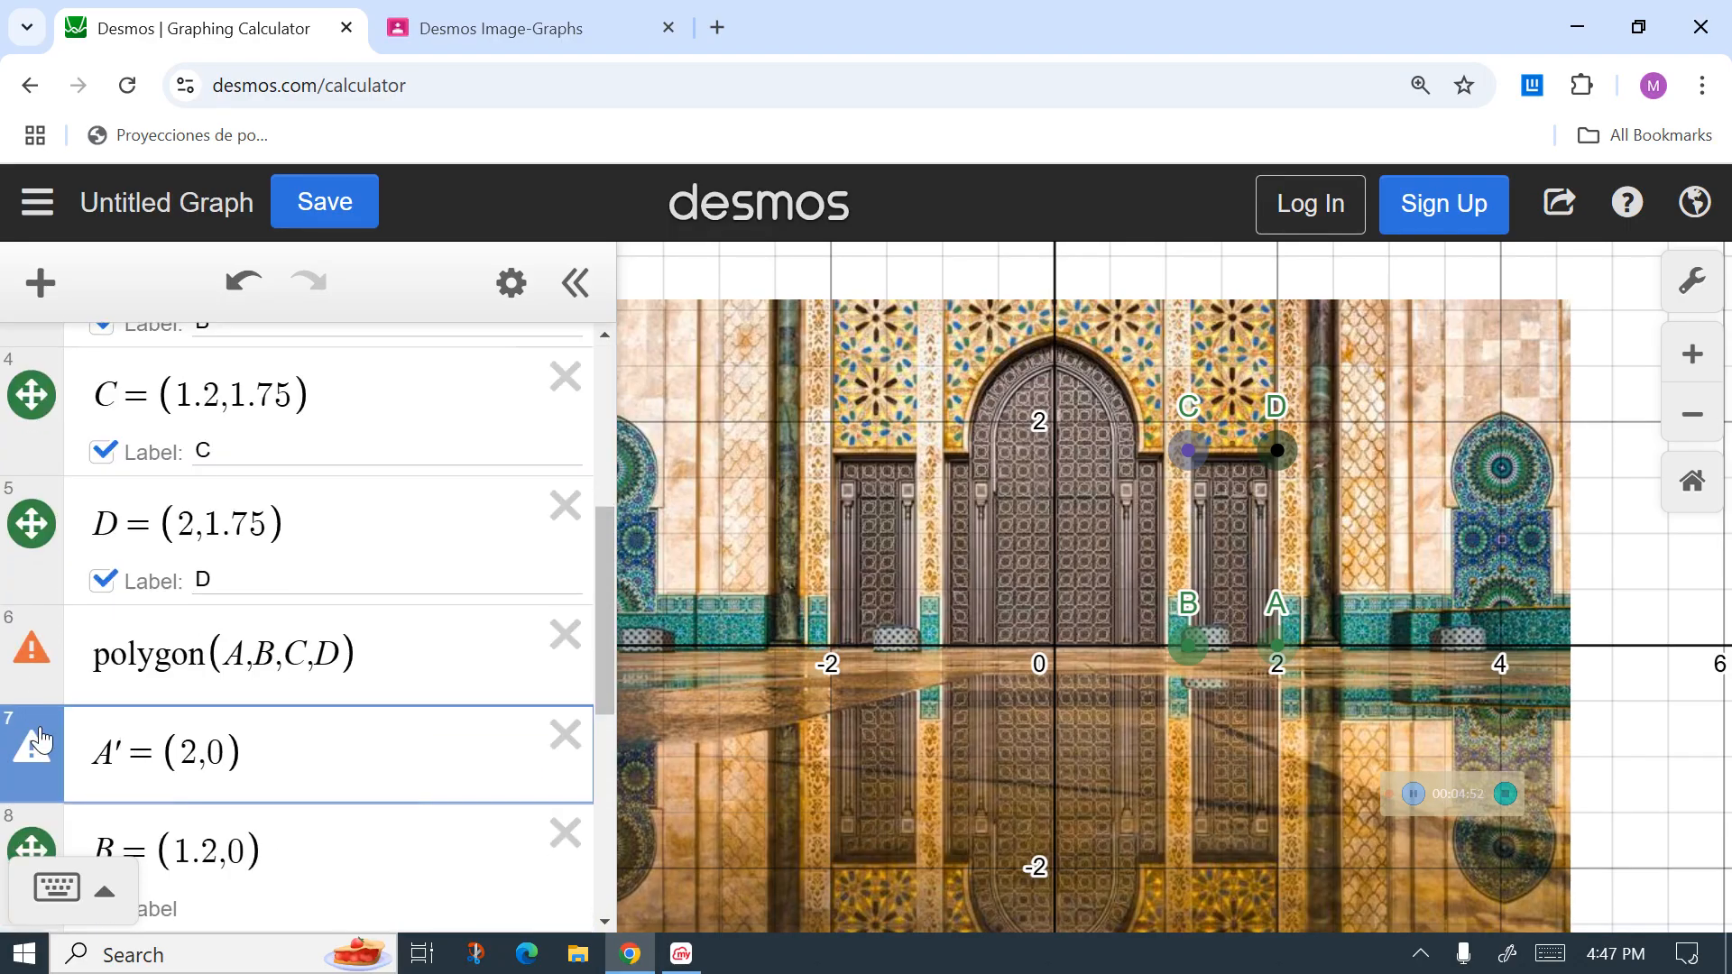
mouse_move(36, 747)
key(BackSpace)
key(BackSpace)
text(E)
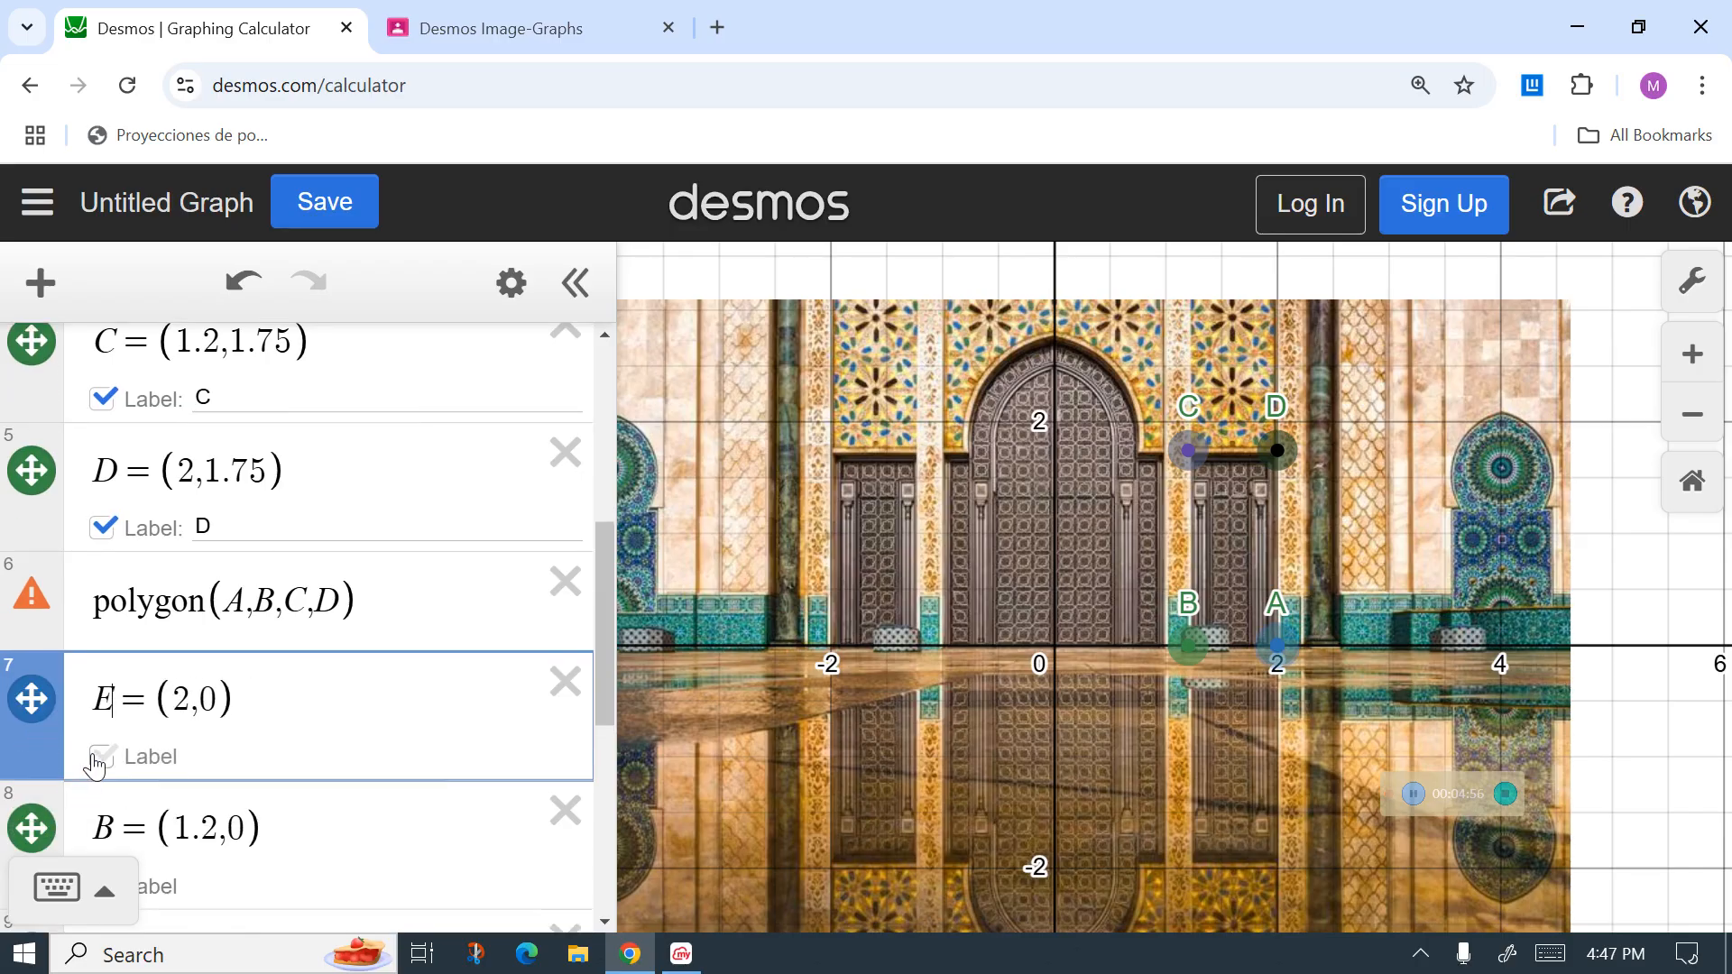
Step: Show the label of point E at (2,0) and set it to A'
click(101, 756)
click(271, 757)
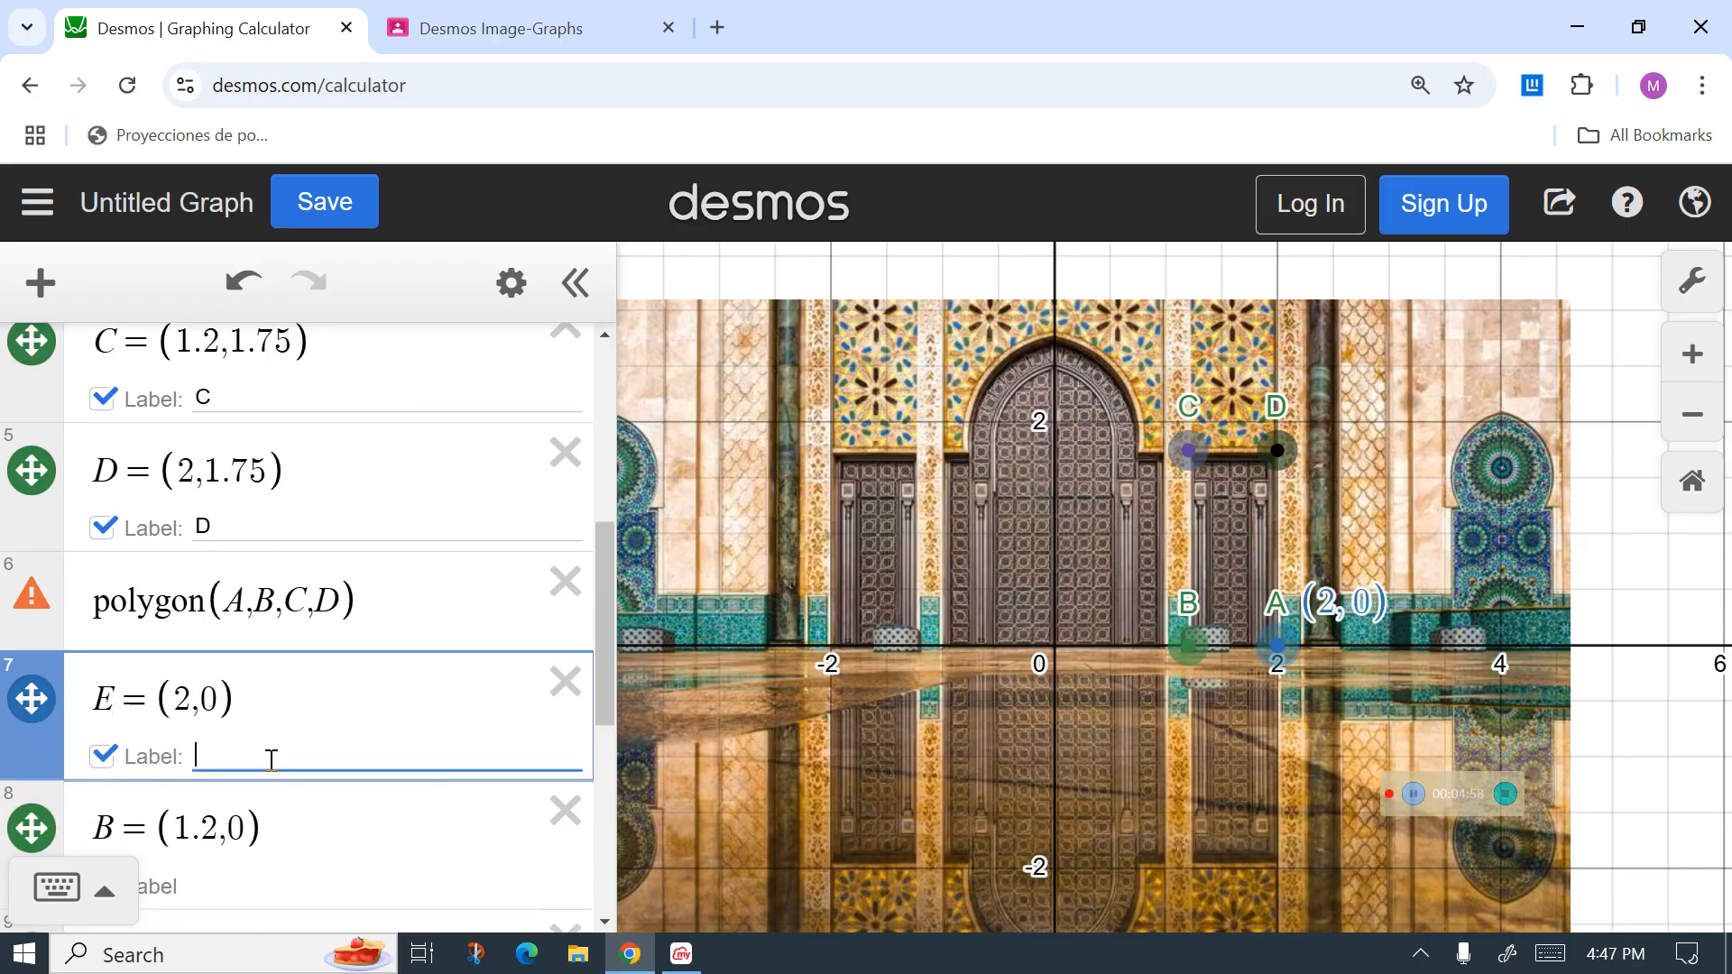
text(A')
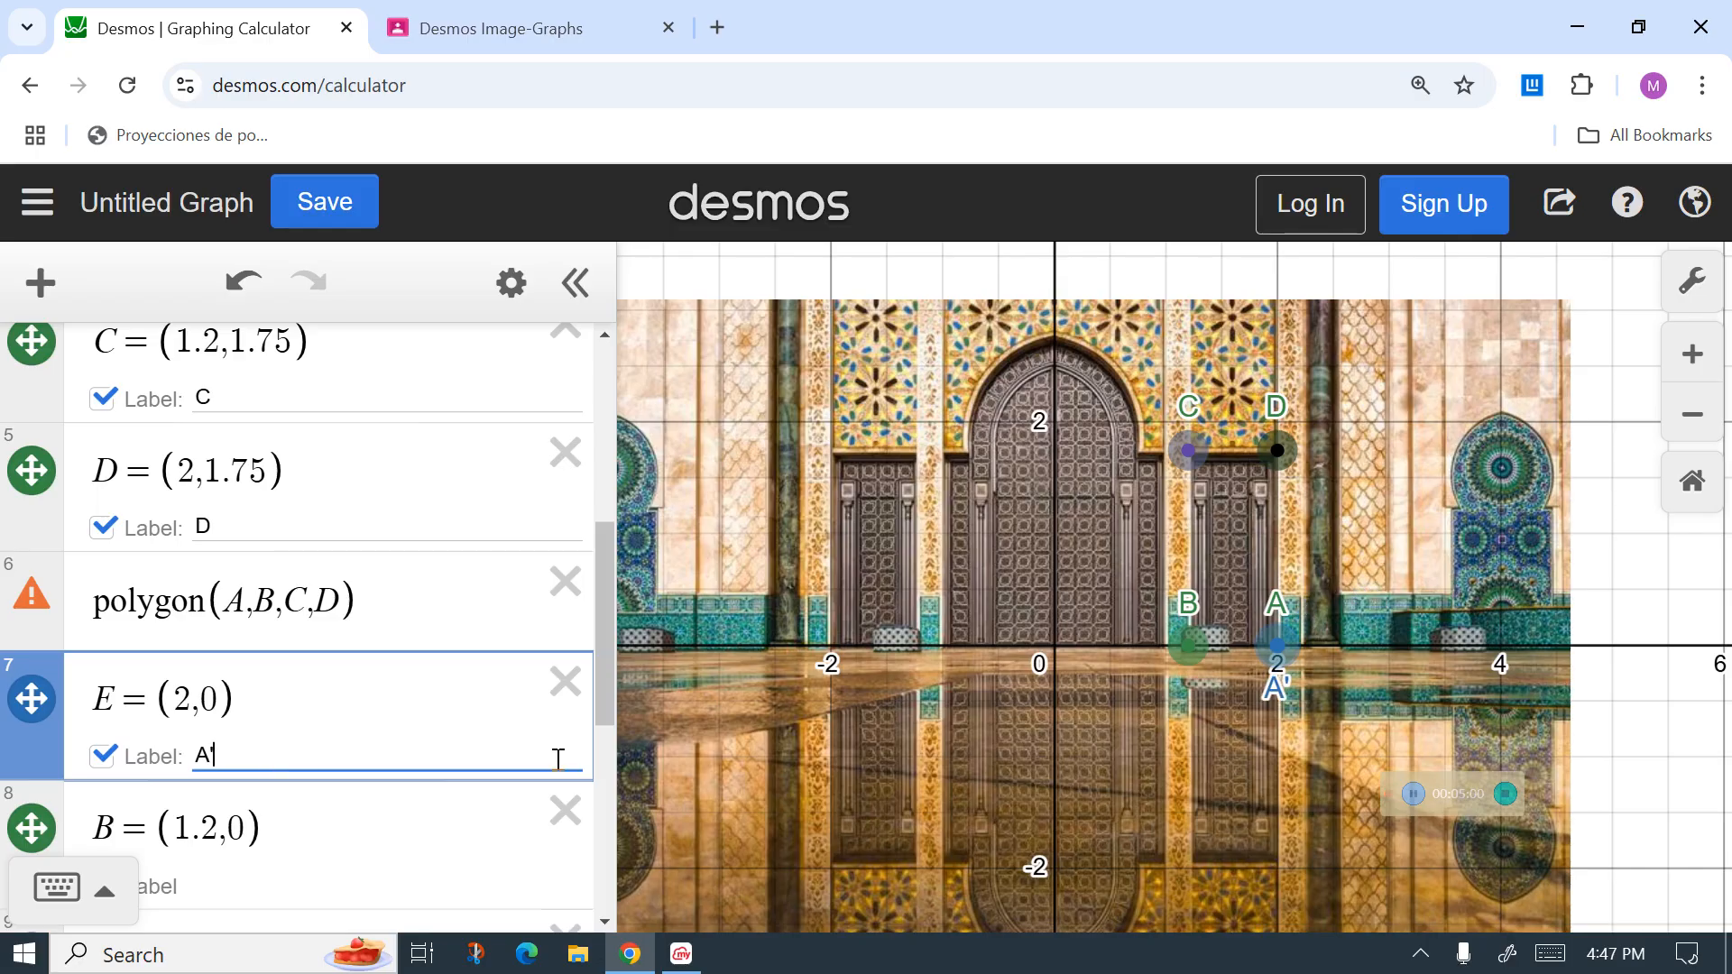
Step: Move point A' along the x-axis to the base of the door on the negative side, at about (-1.28,0.01)
drag(599, 673, 595, 686)
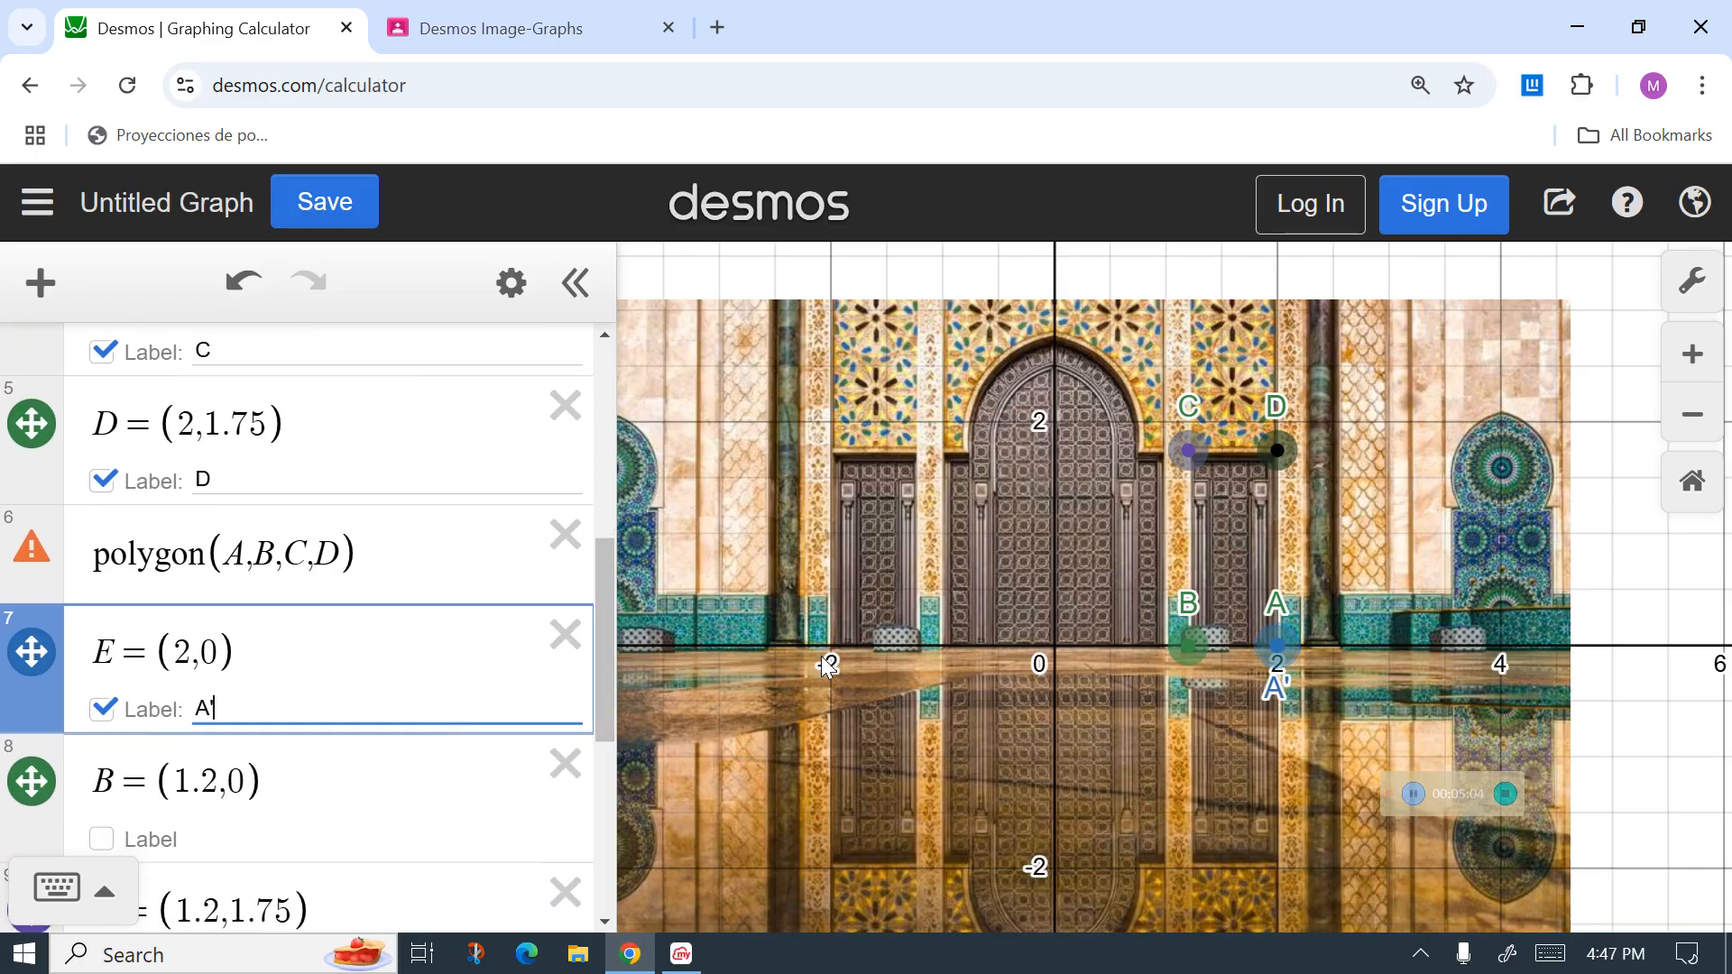
drag(1279, 644, 922, 643)
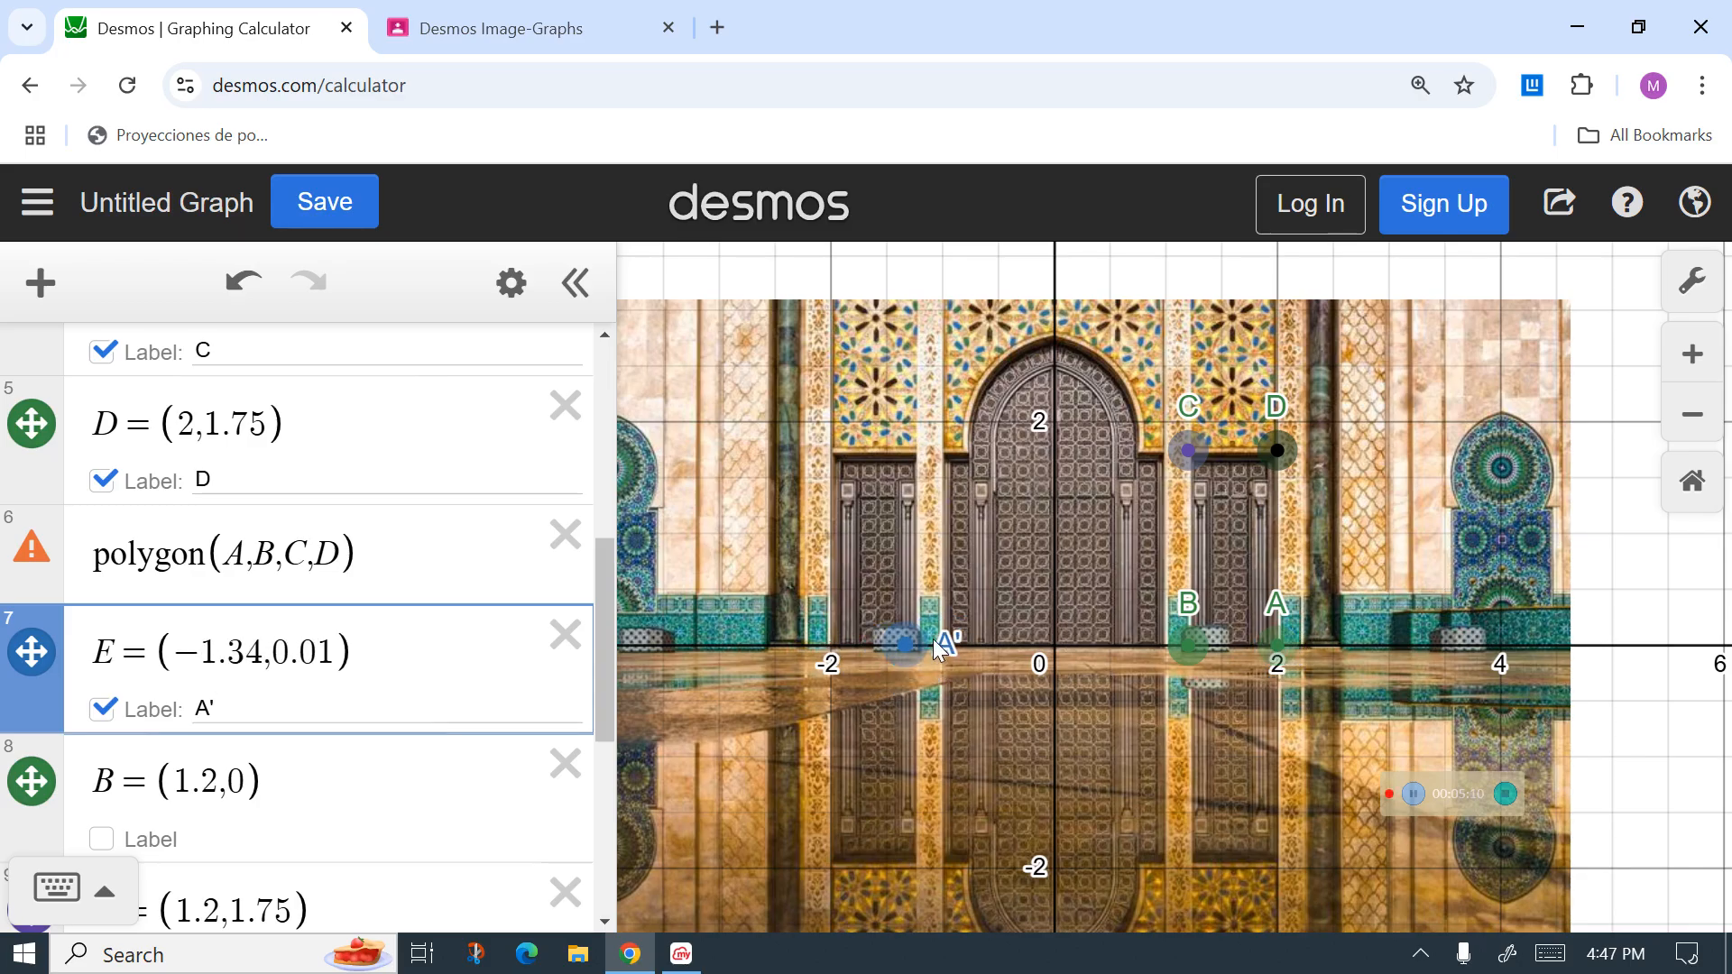
drag(898, 643, 907, 644)
Step: Rename the copied point B at (1.2,0) as F and show its label as B'
drag(610, 643, 614, 684)
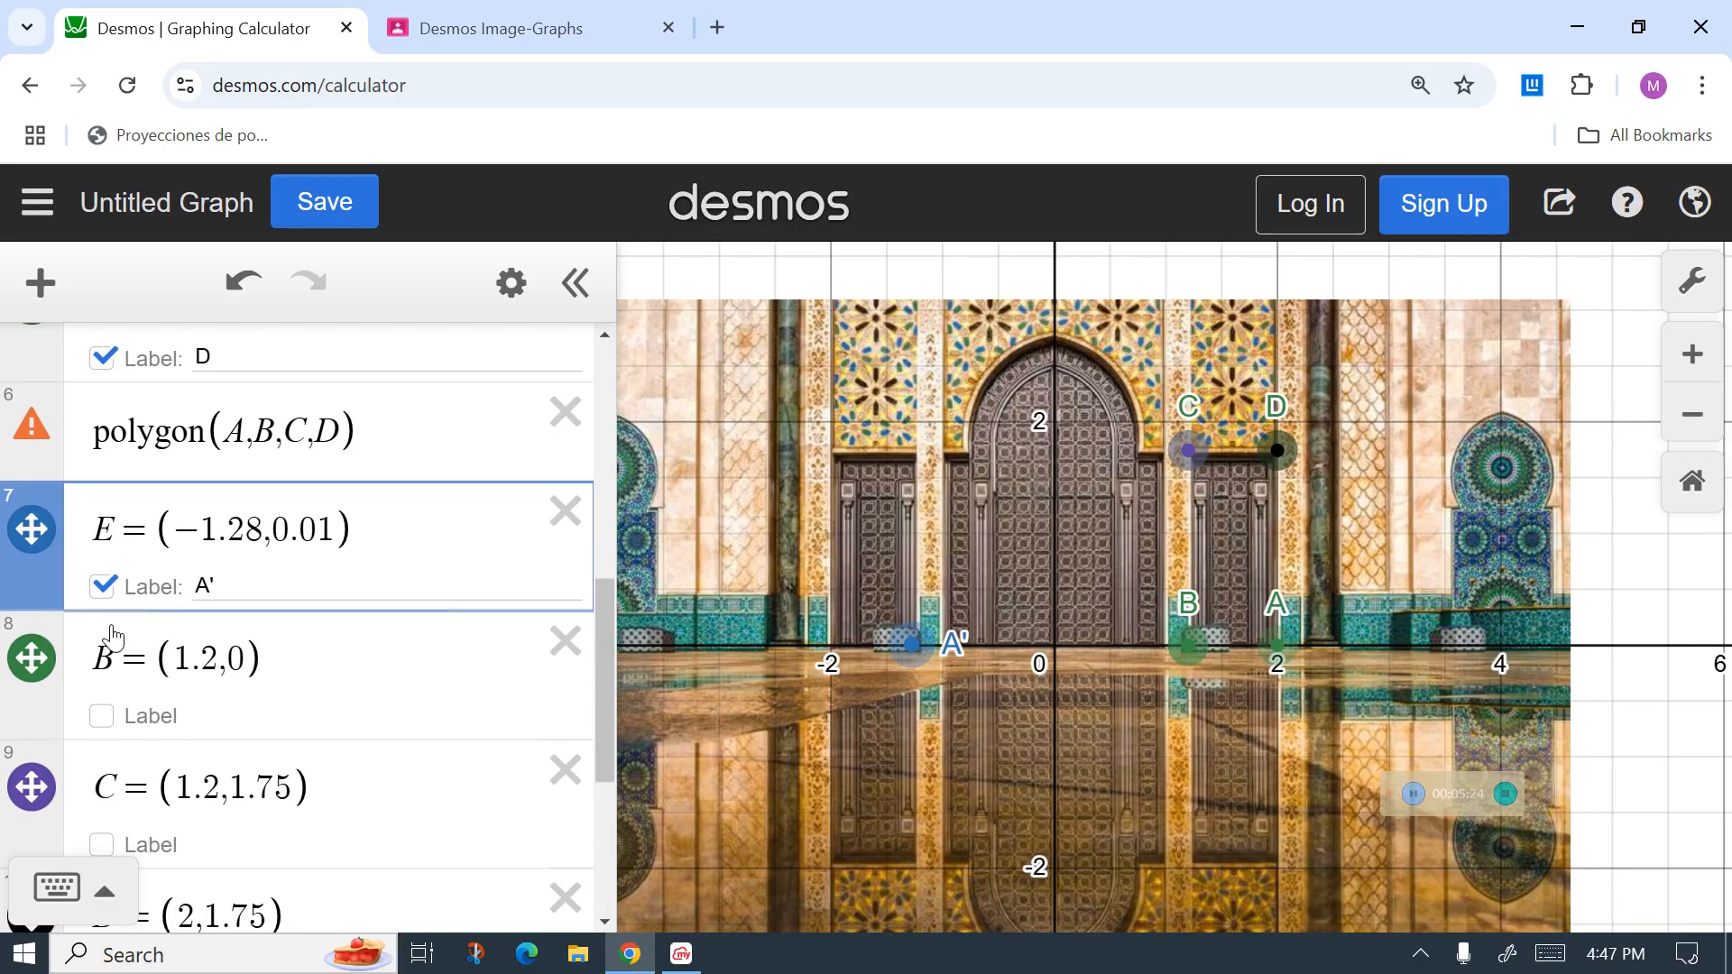
click(114, 656)
key(BackSpace)
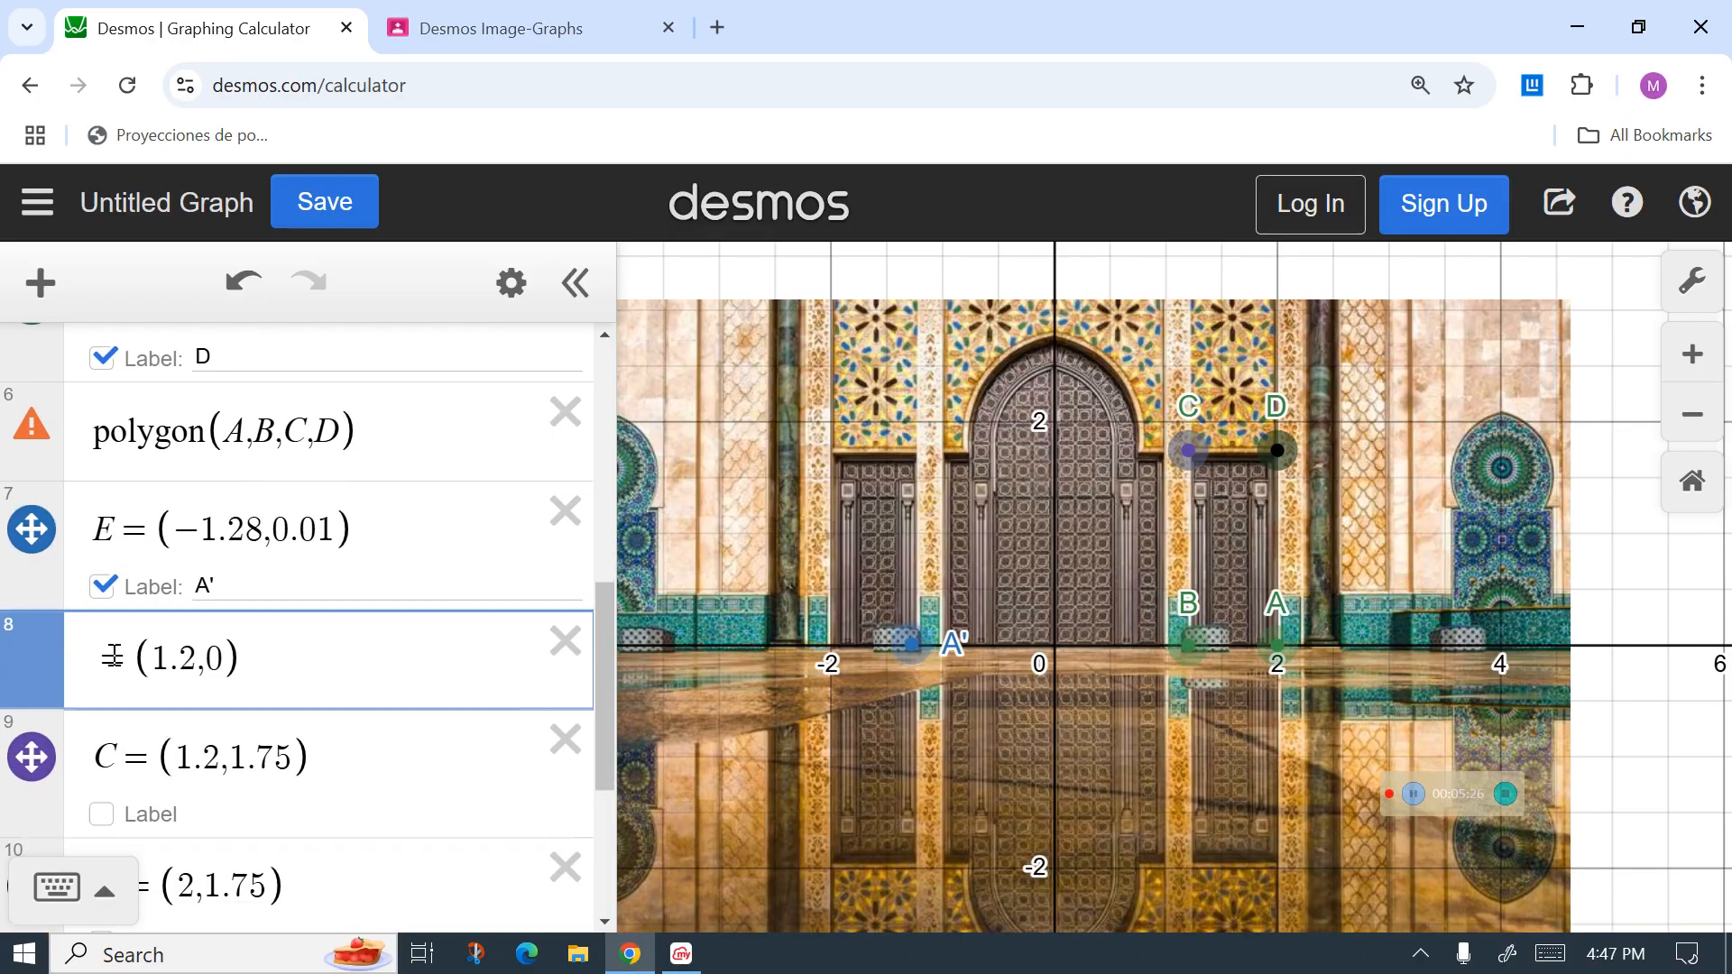
text(F)
click(102, 715)
click(291, 721)
text(B')
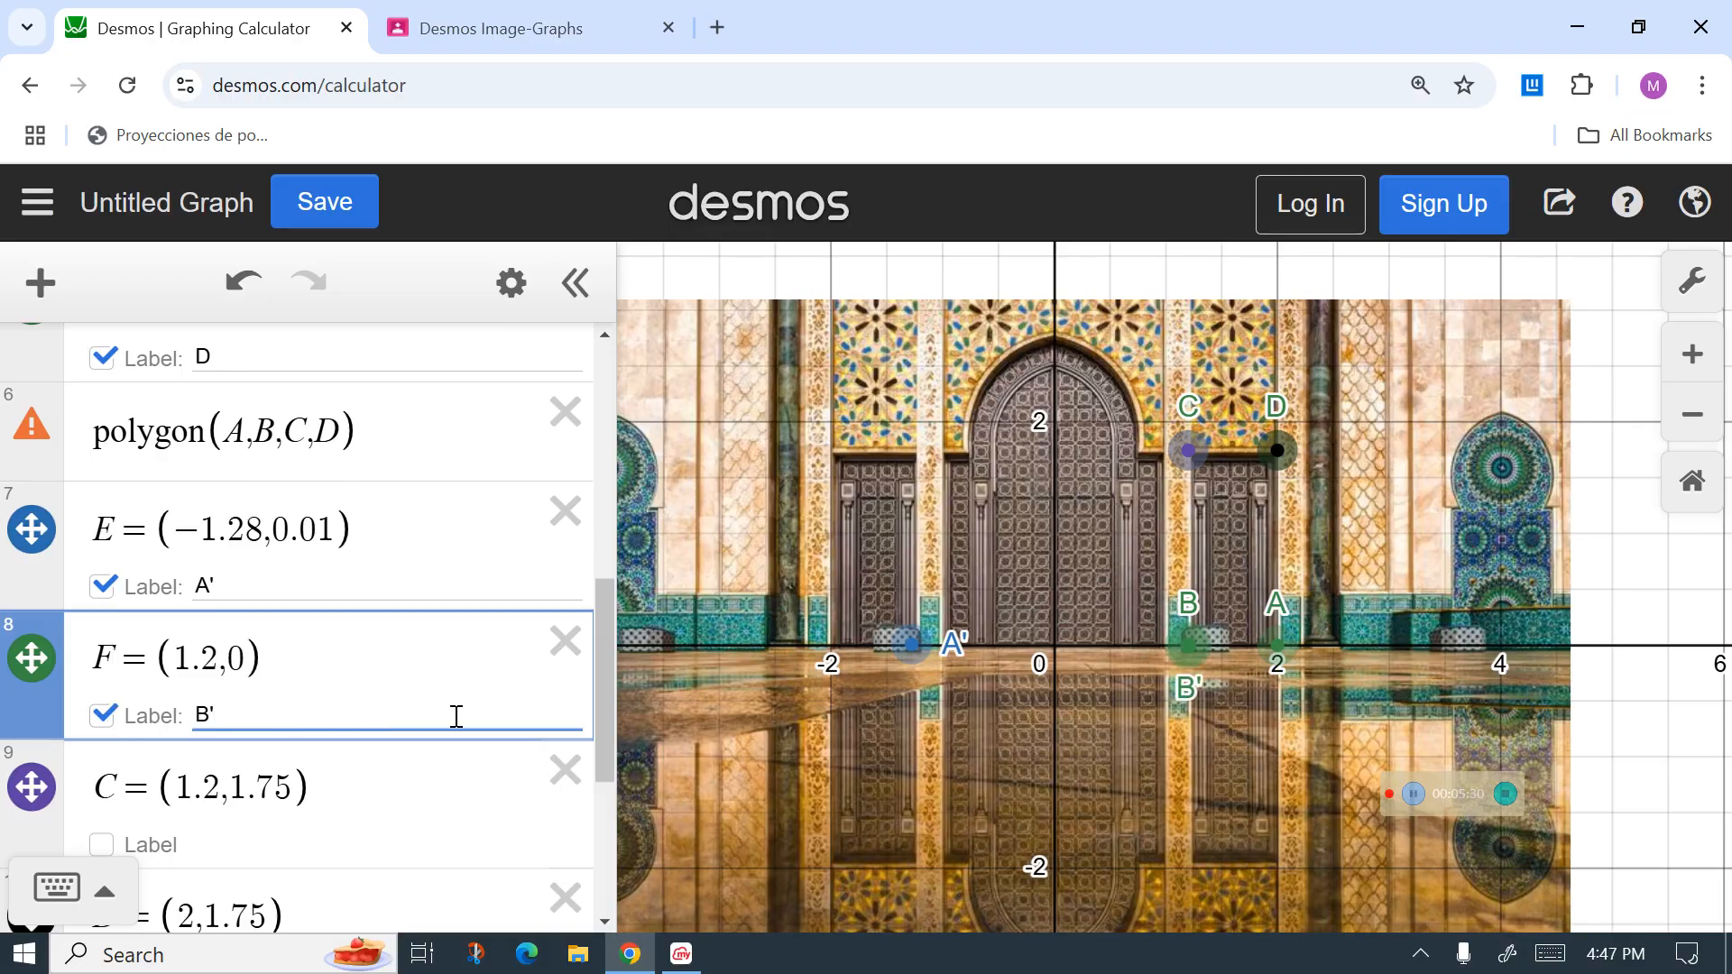
Step: Show the label C' on the copied point C at (1.2,1.75) and rename the point as G
scroll(340, 800, down, 1)
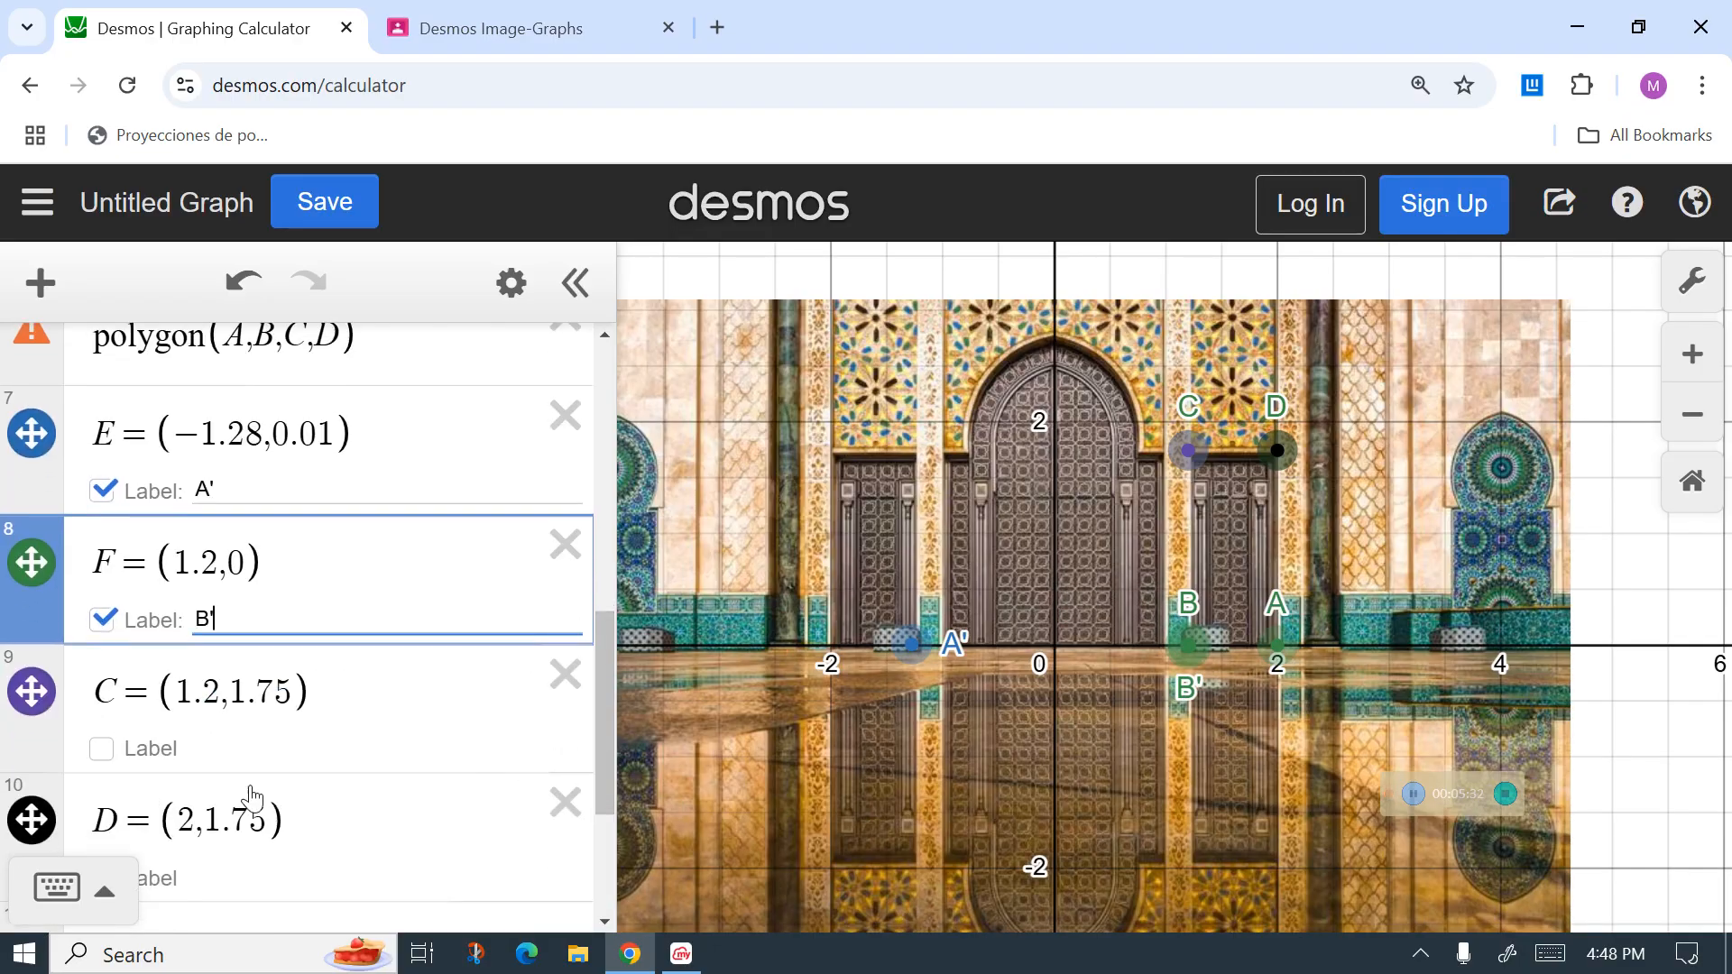
click(102, 748)
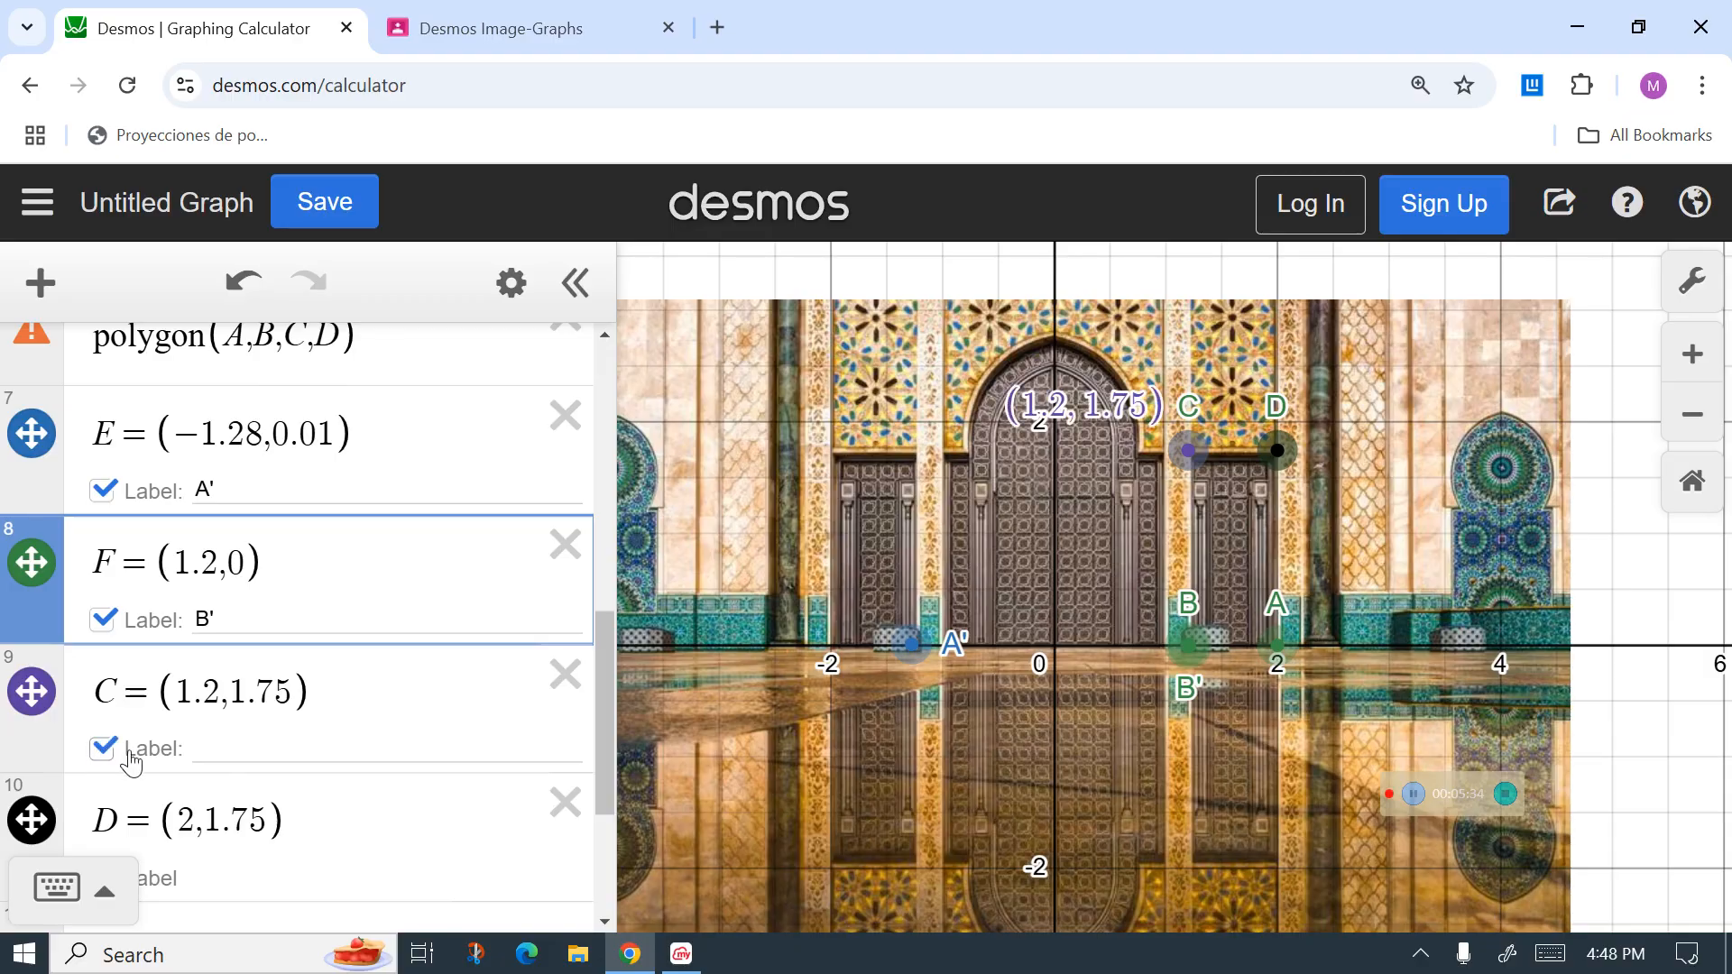
click(209, 752)
text(C')
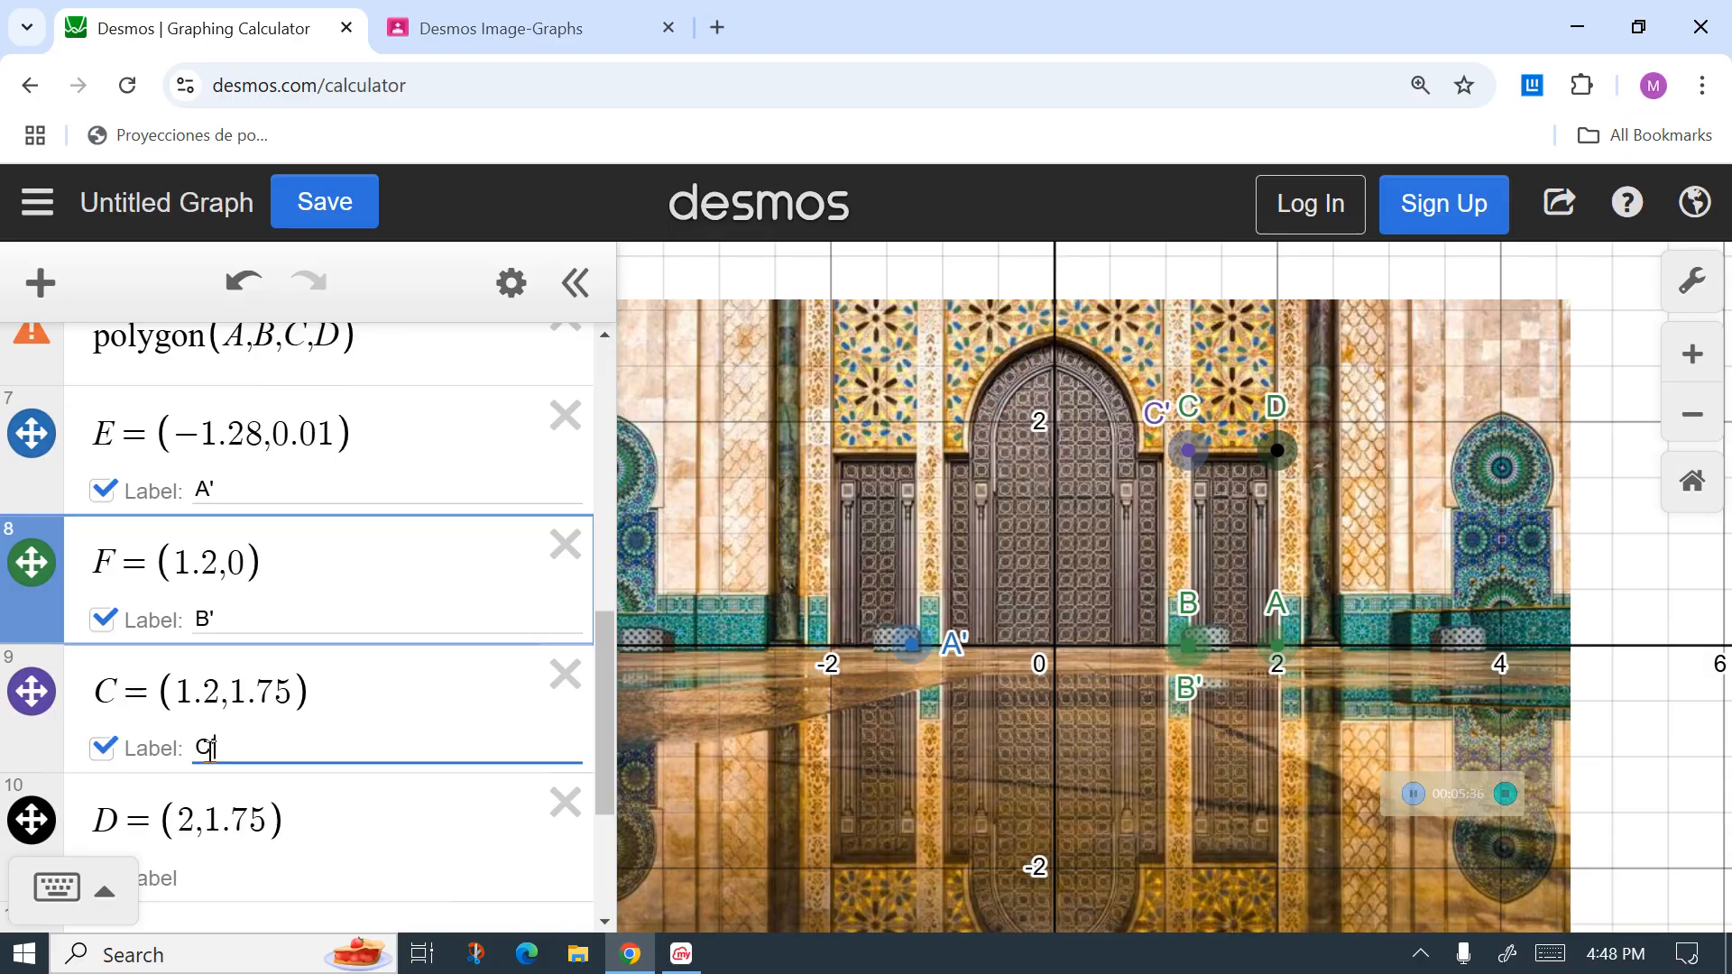
click(118, 693)
key(BackSpace)
text(G)
Step: Rename the copied point D at (2,1.75) as H and show its label as D'
click(118, 805)
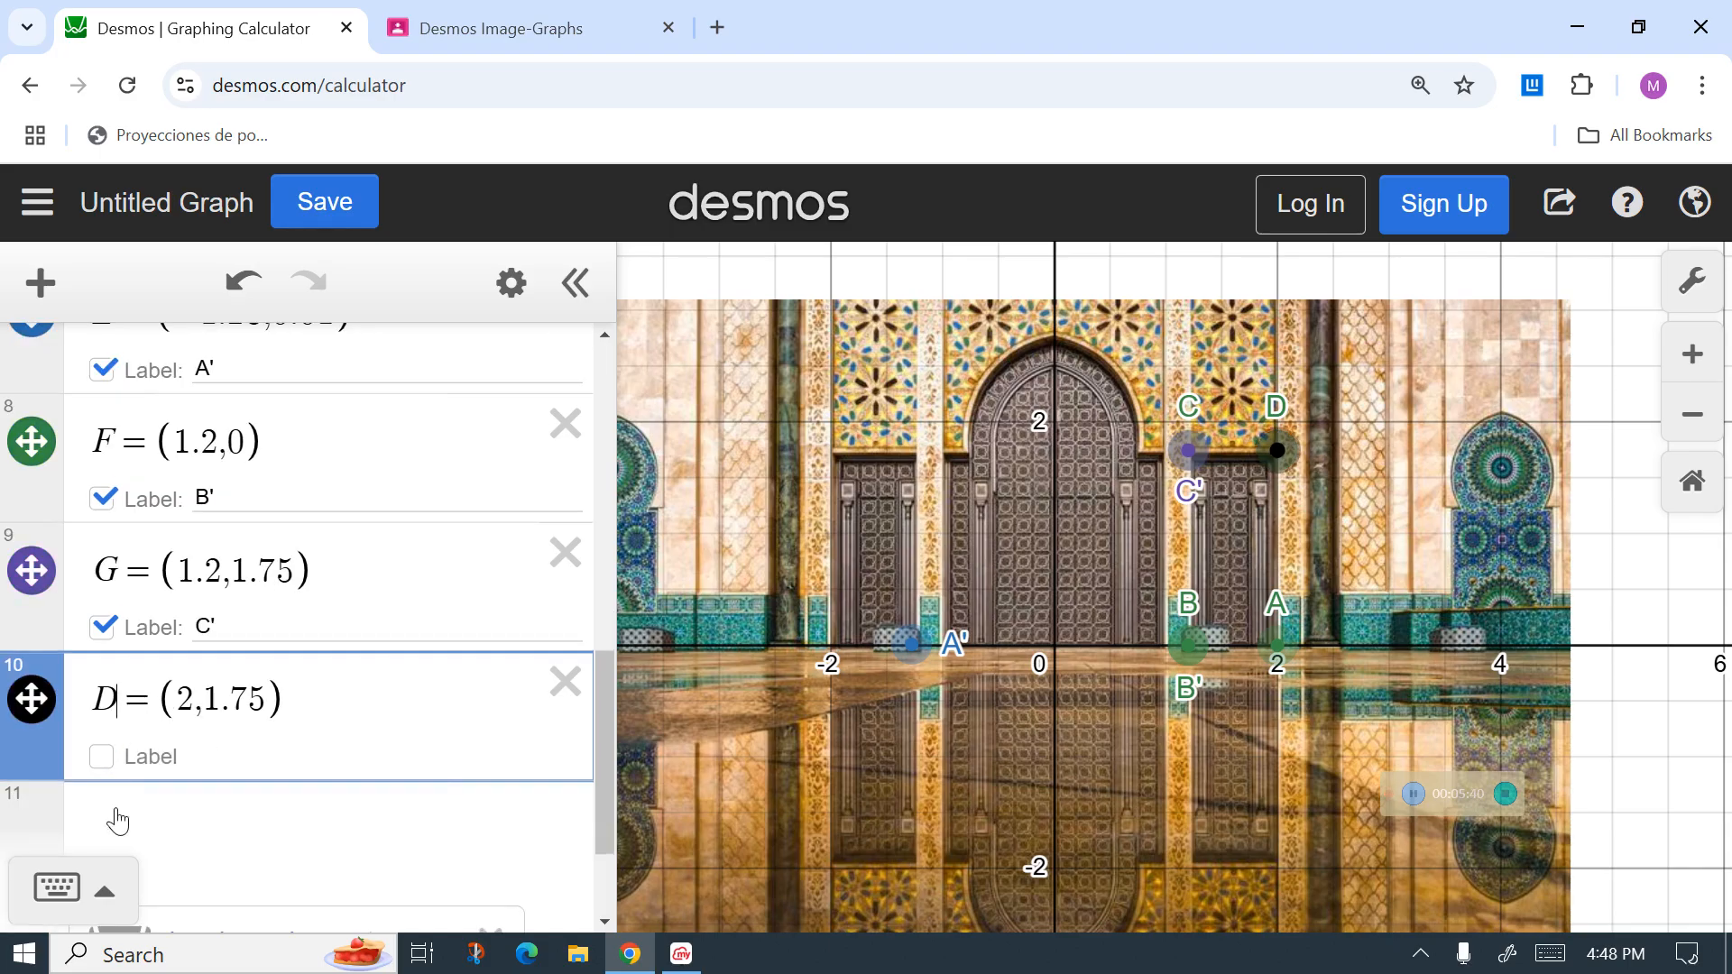
key(BackSpace)
text(H)
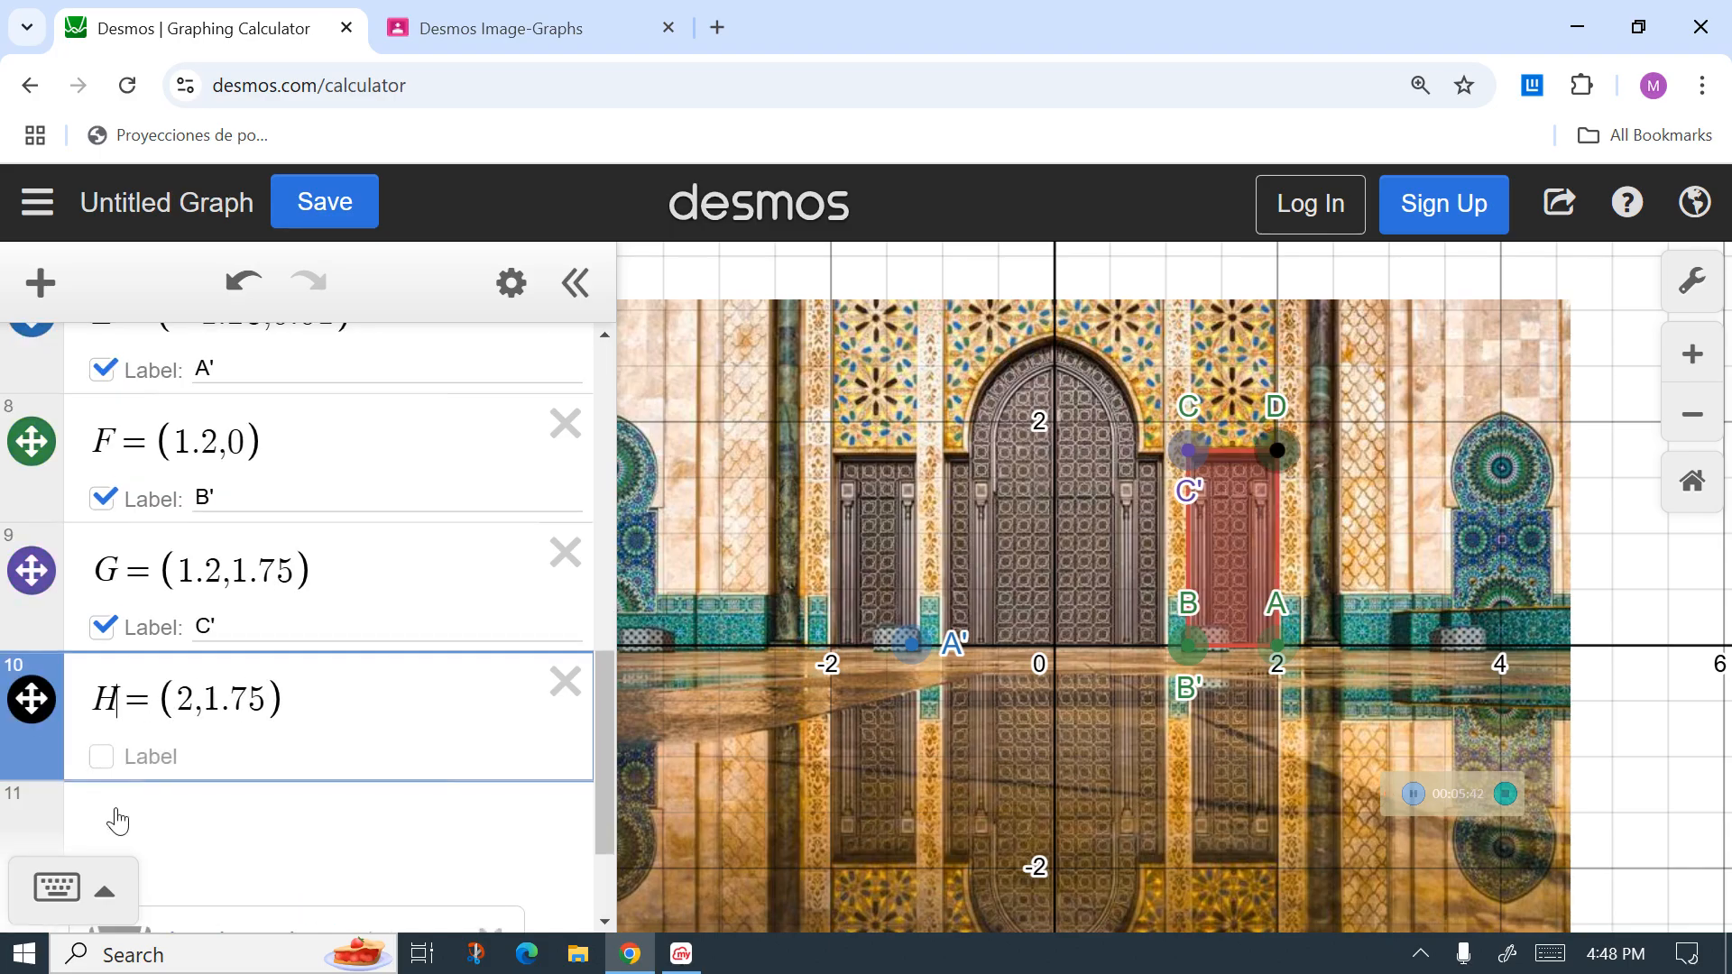
click(103, 756)
click(208, 758)
click(209, 758)
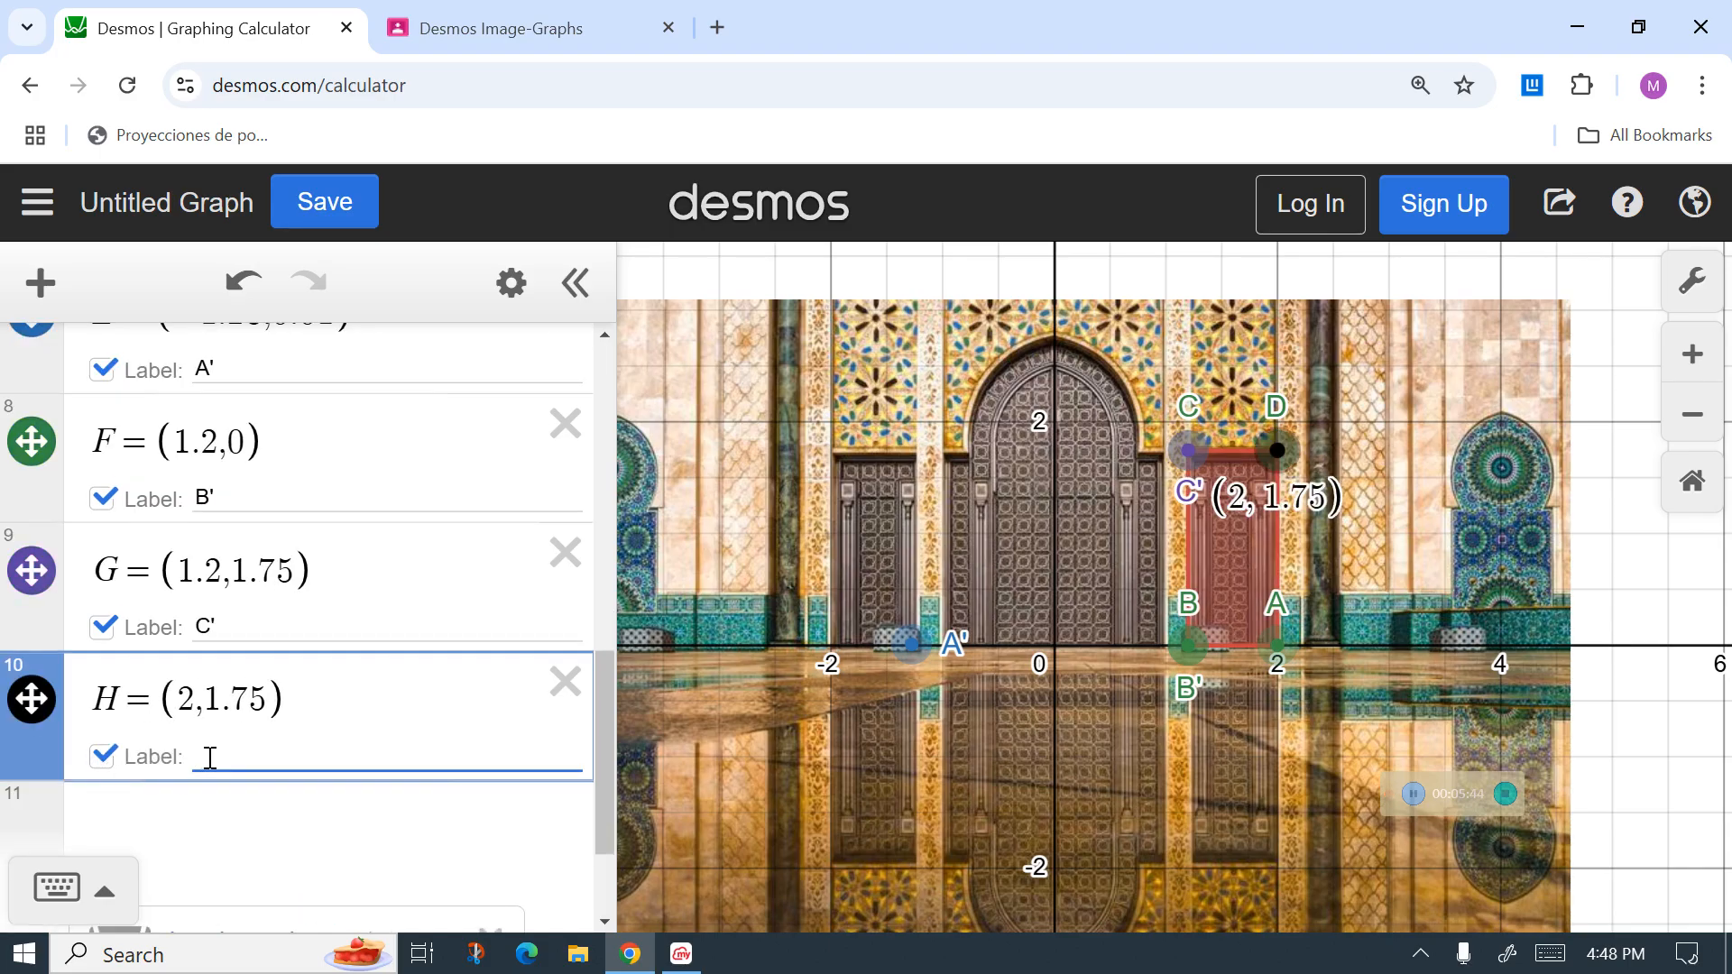
text(D')
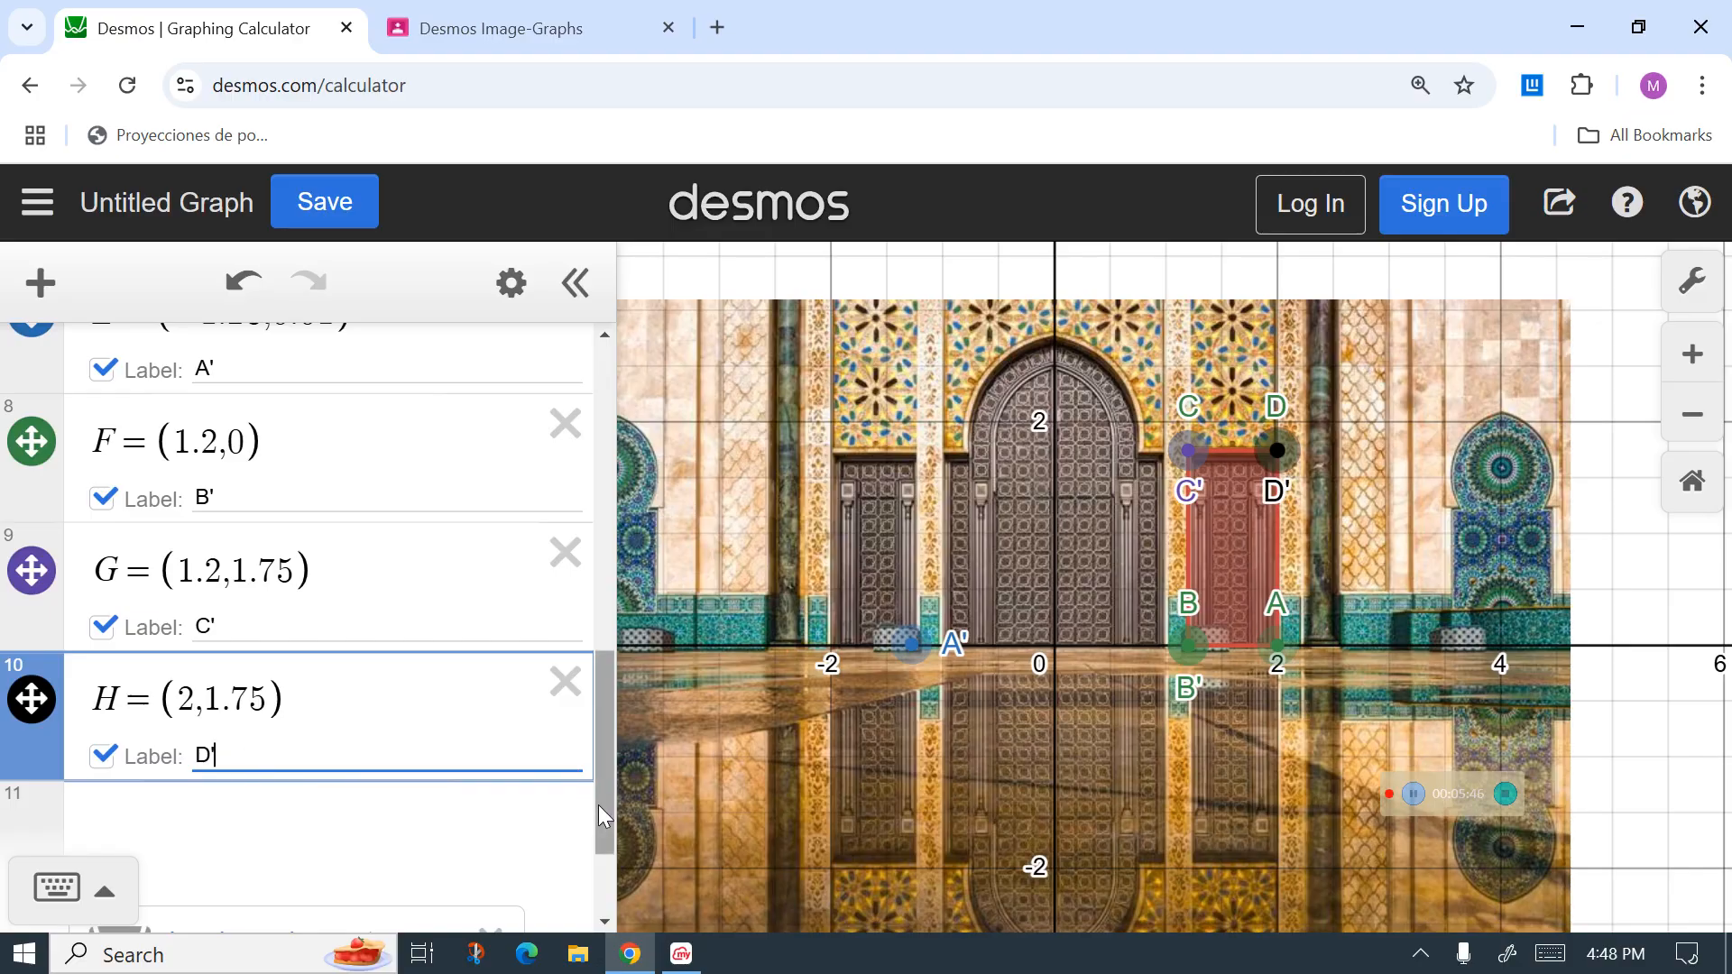
Step: Adjust the coordinates of point E, labelled A', to (-1.2,0)
drag(598, 771, 604, 726)
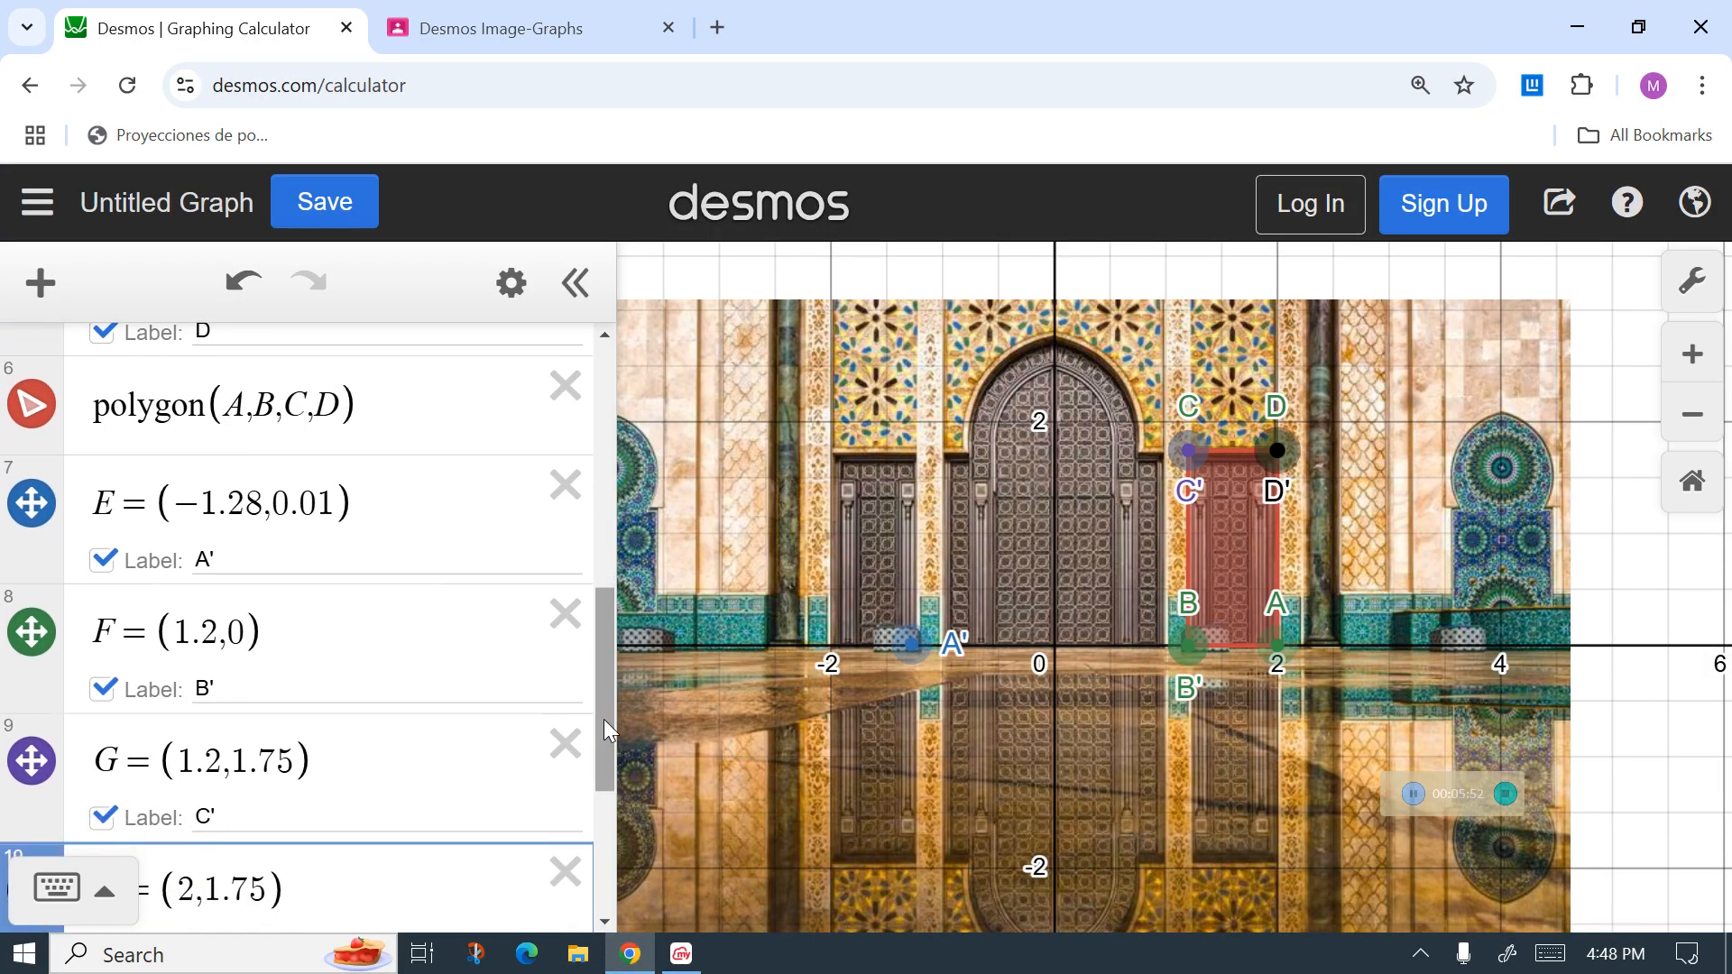
click(402, 563)
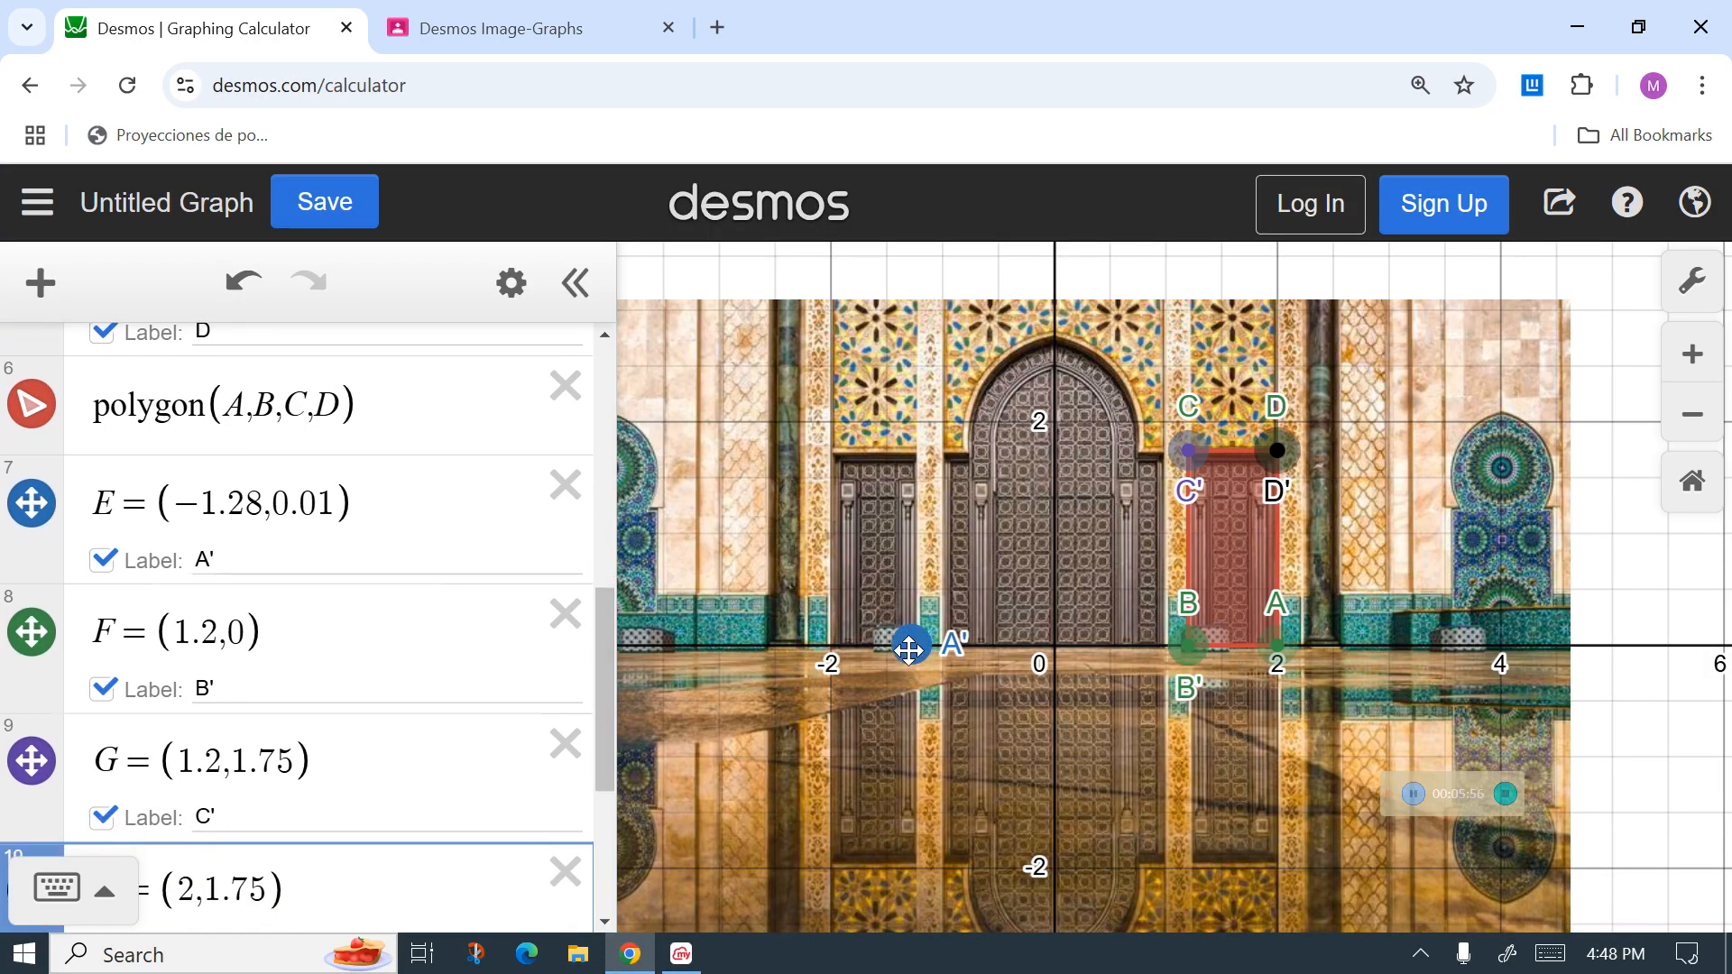
click(334, 502)
key(BackSpace)
key(BackSpace)
key(BackSpace)
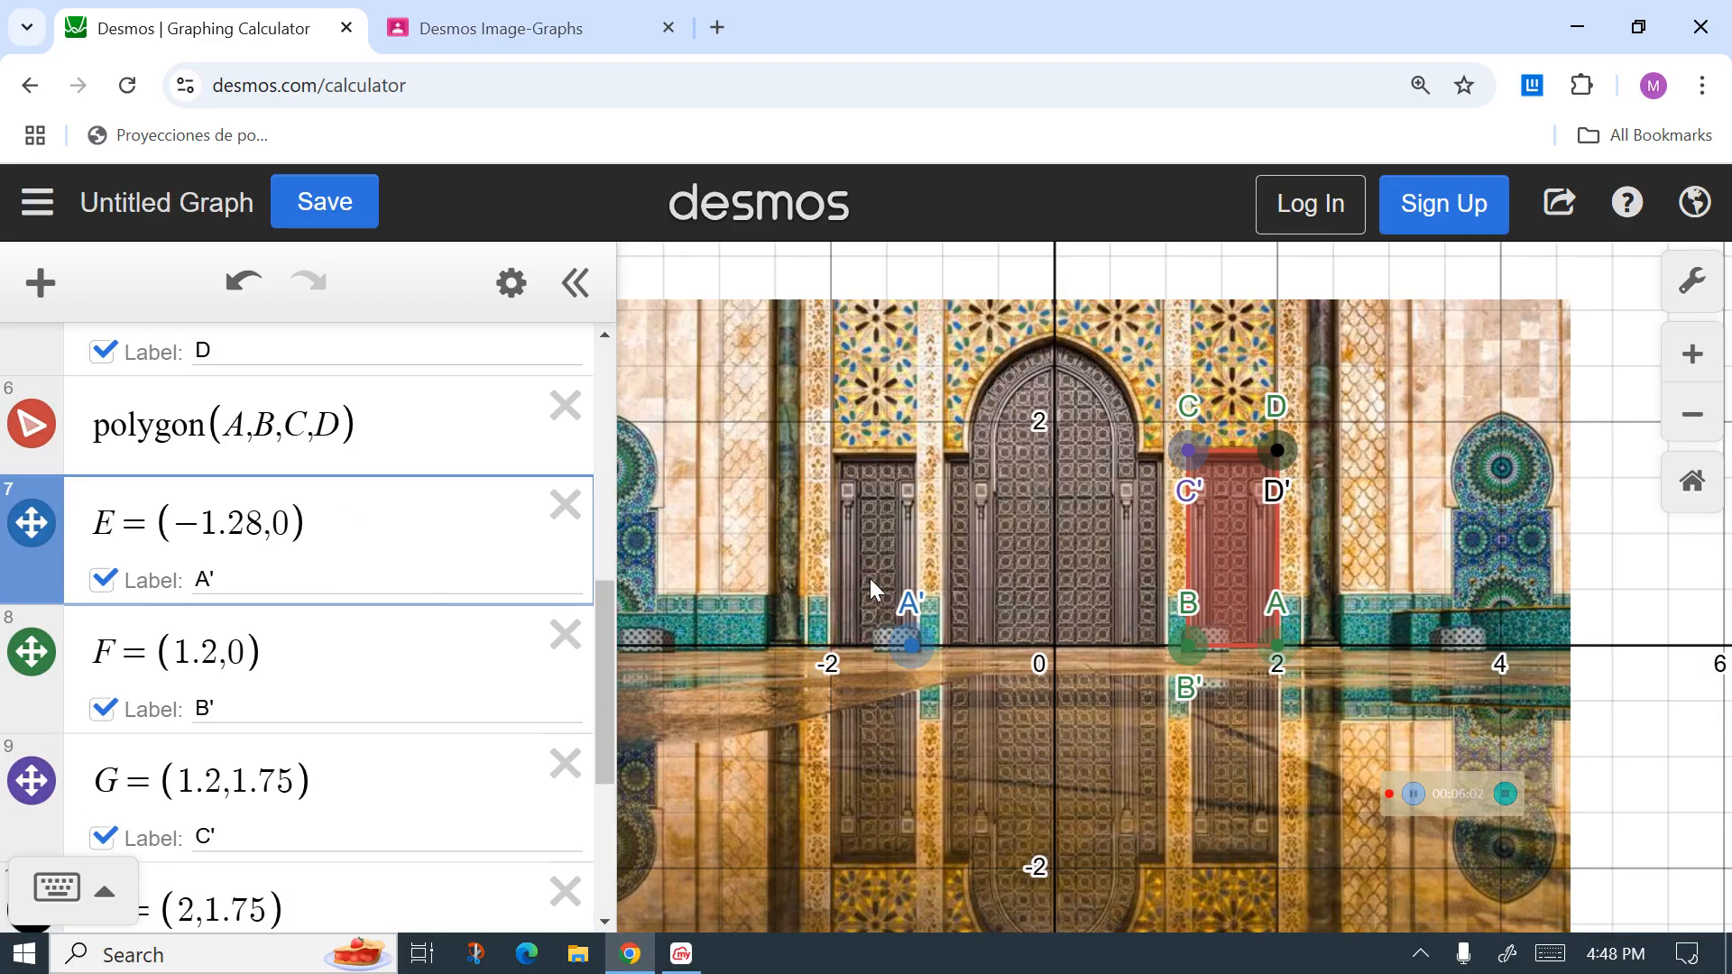
click(260, 521)
key(BackSpace)
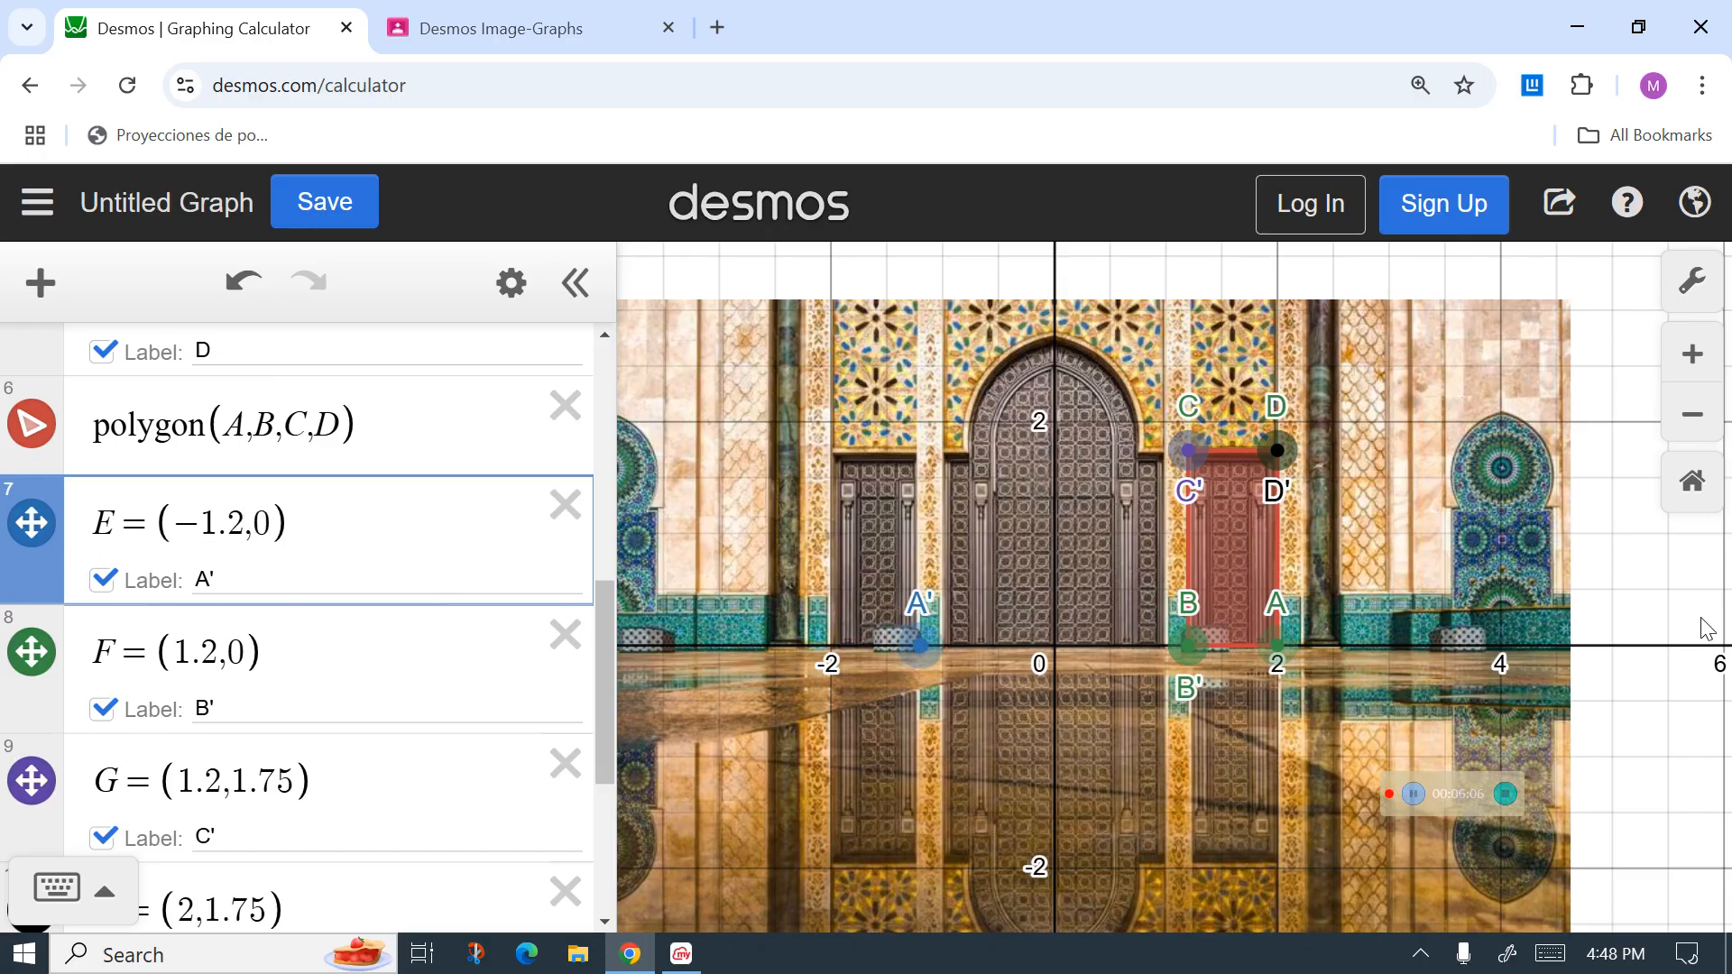
click(1668, 597)
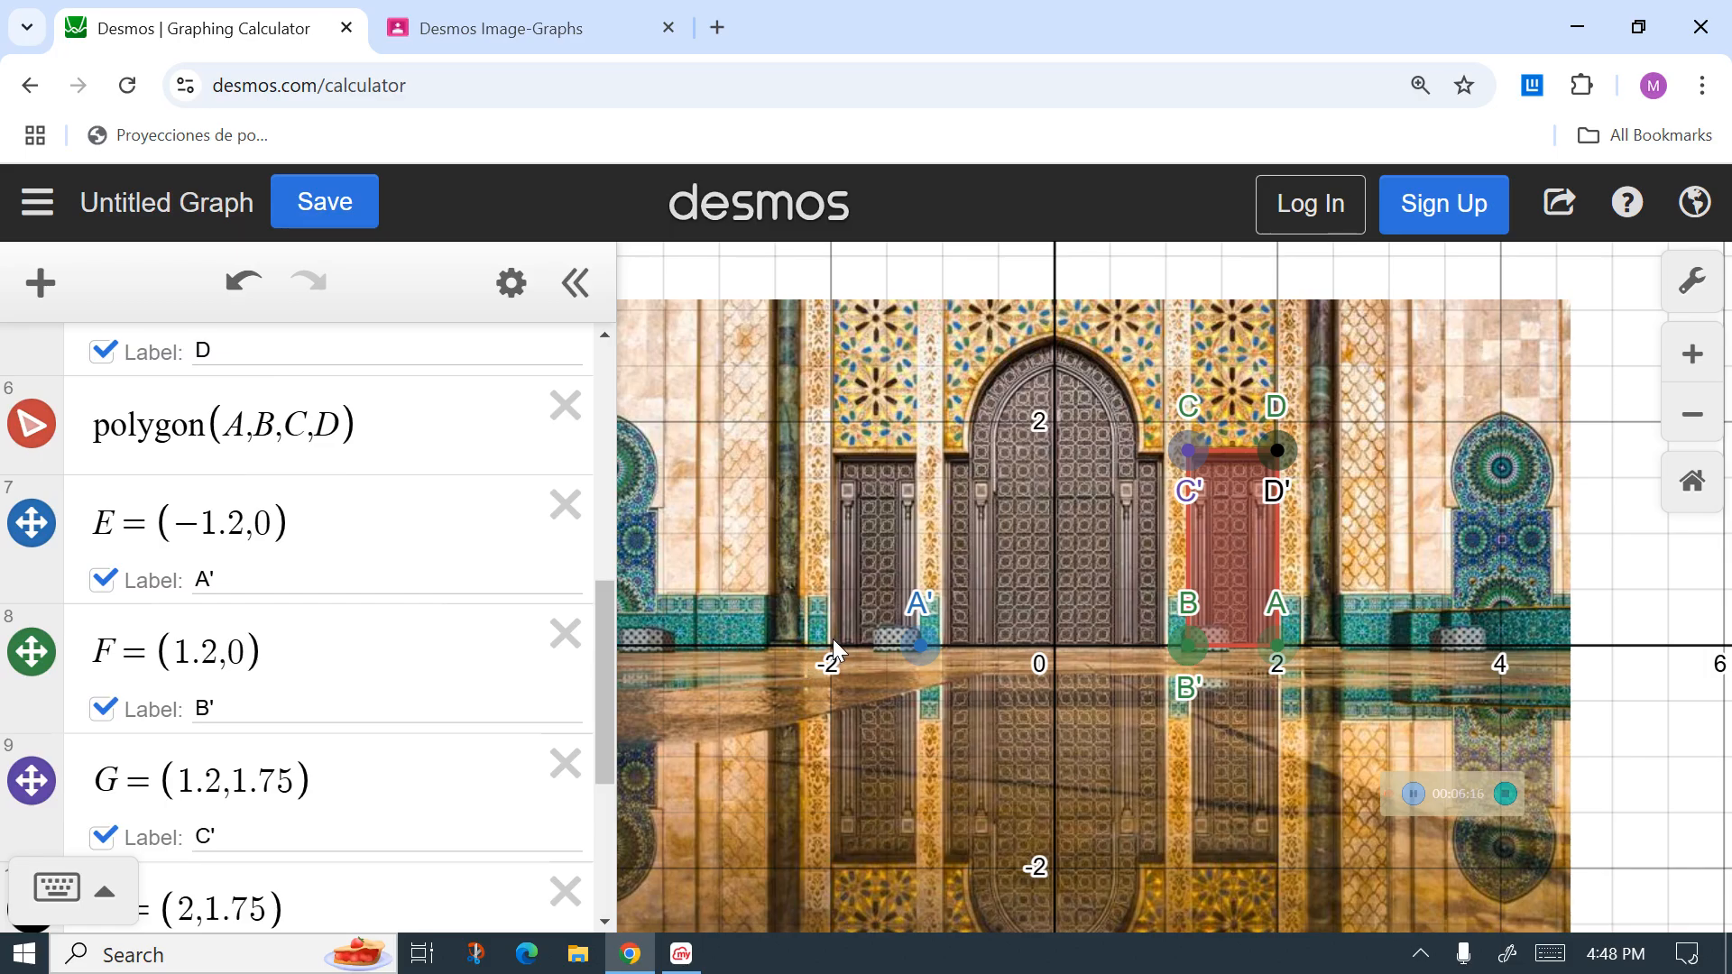
Step: Set the x-coordinate of point F, labelled B', to -2
click(216, 652)
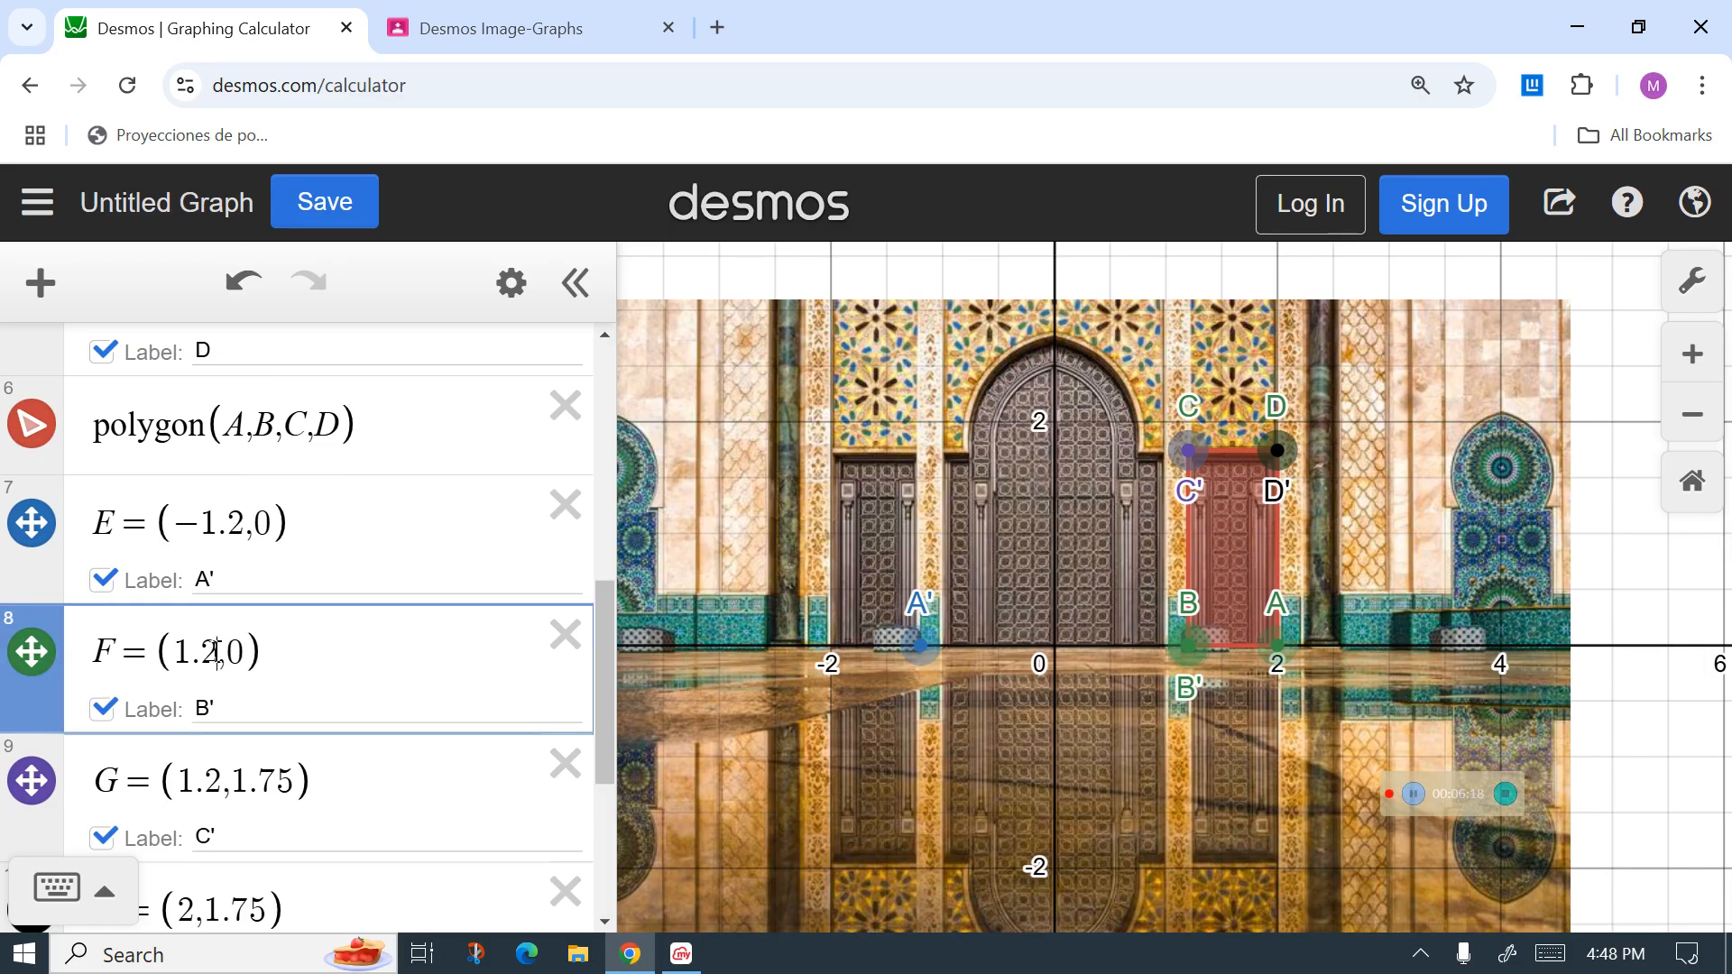
key(BackSpace)
key(BackSpace)
key(BackSpace)
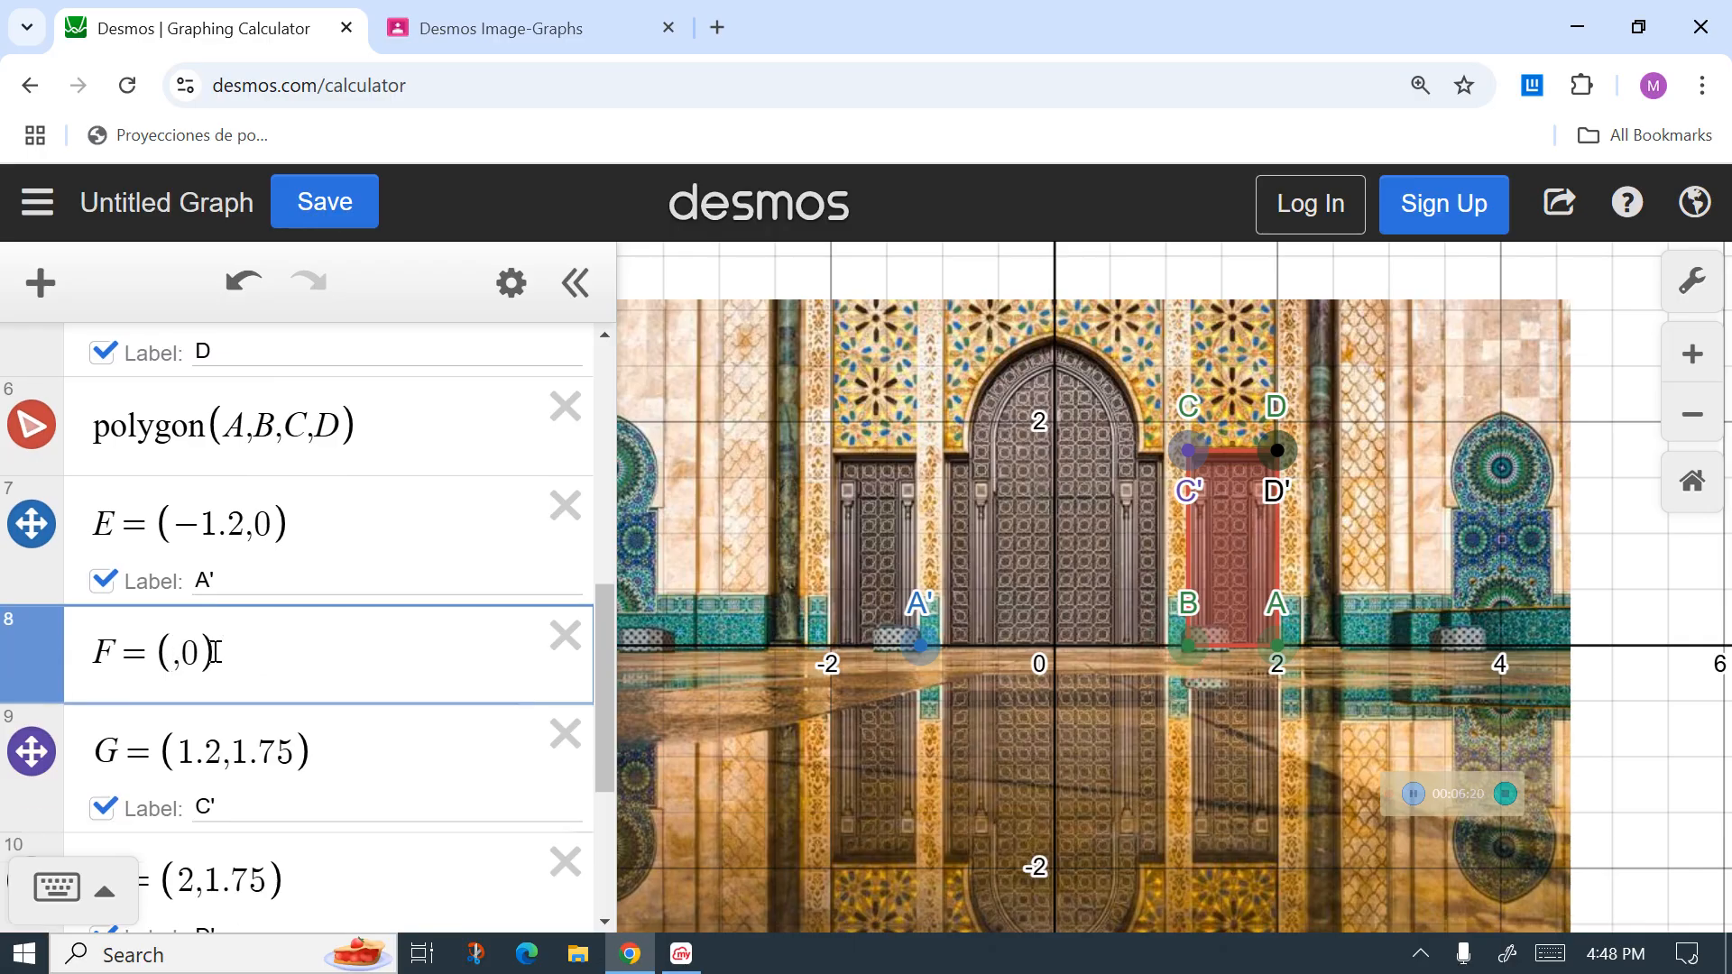
text(-2)
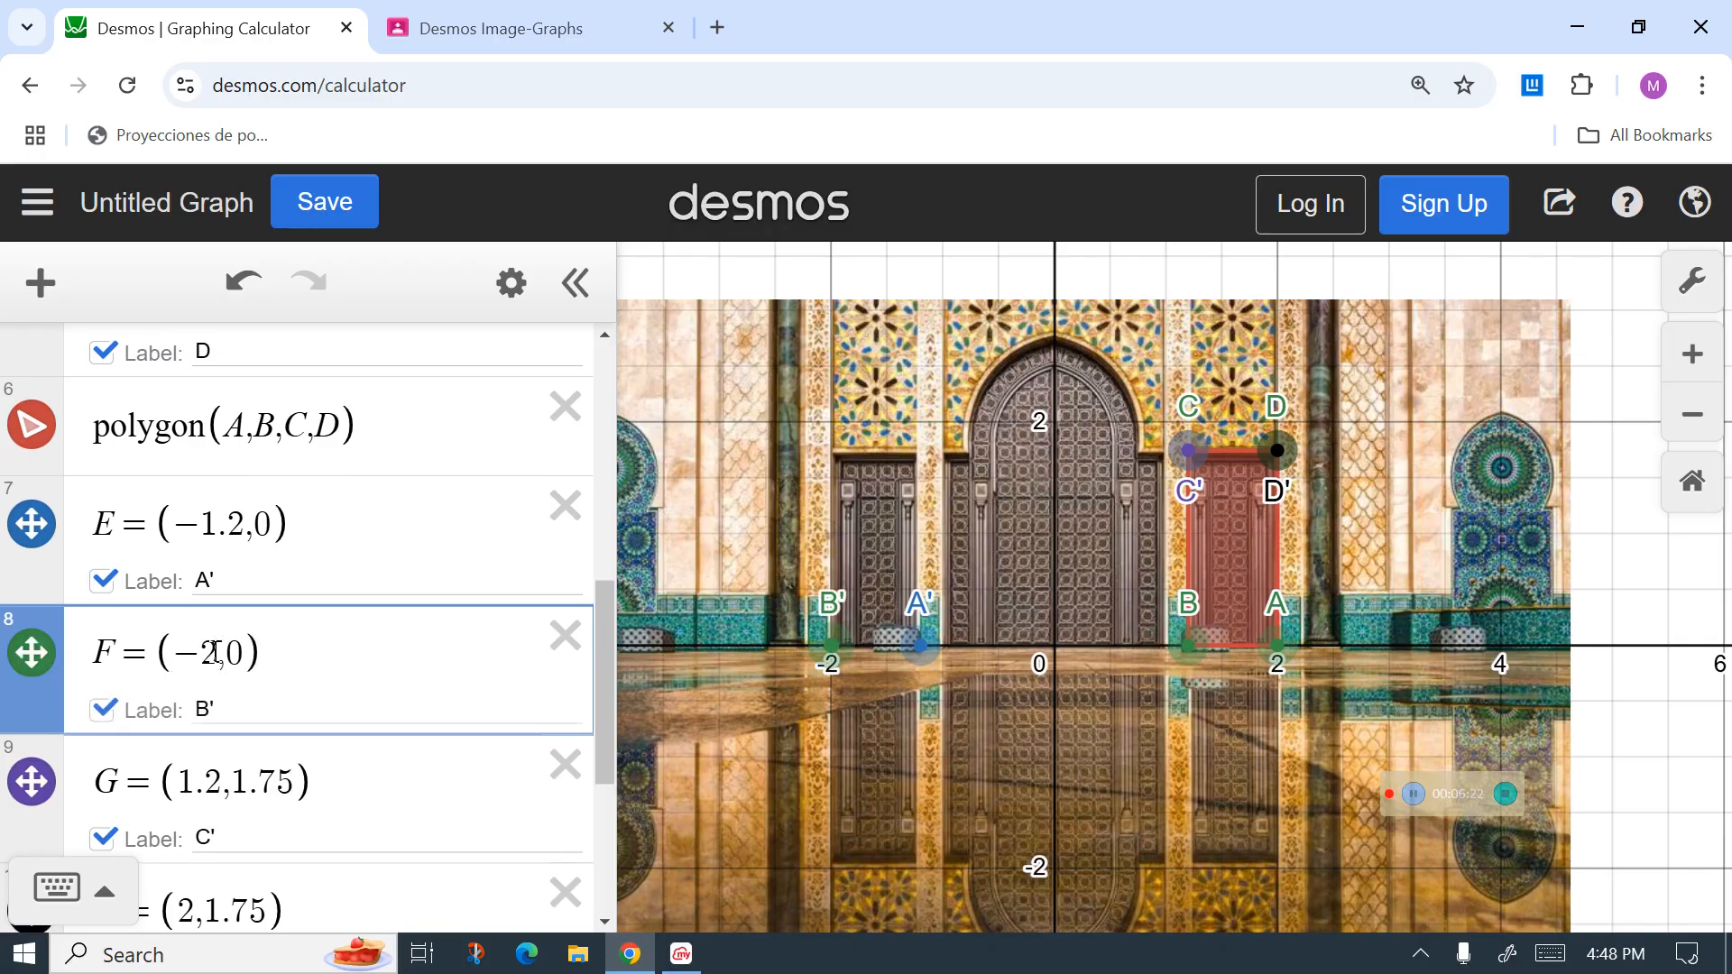
click(1698, 719)
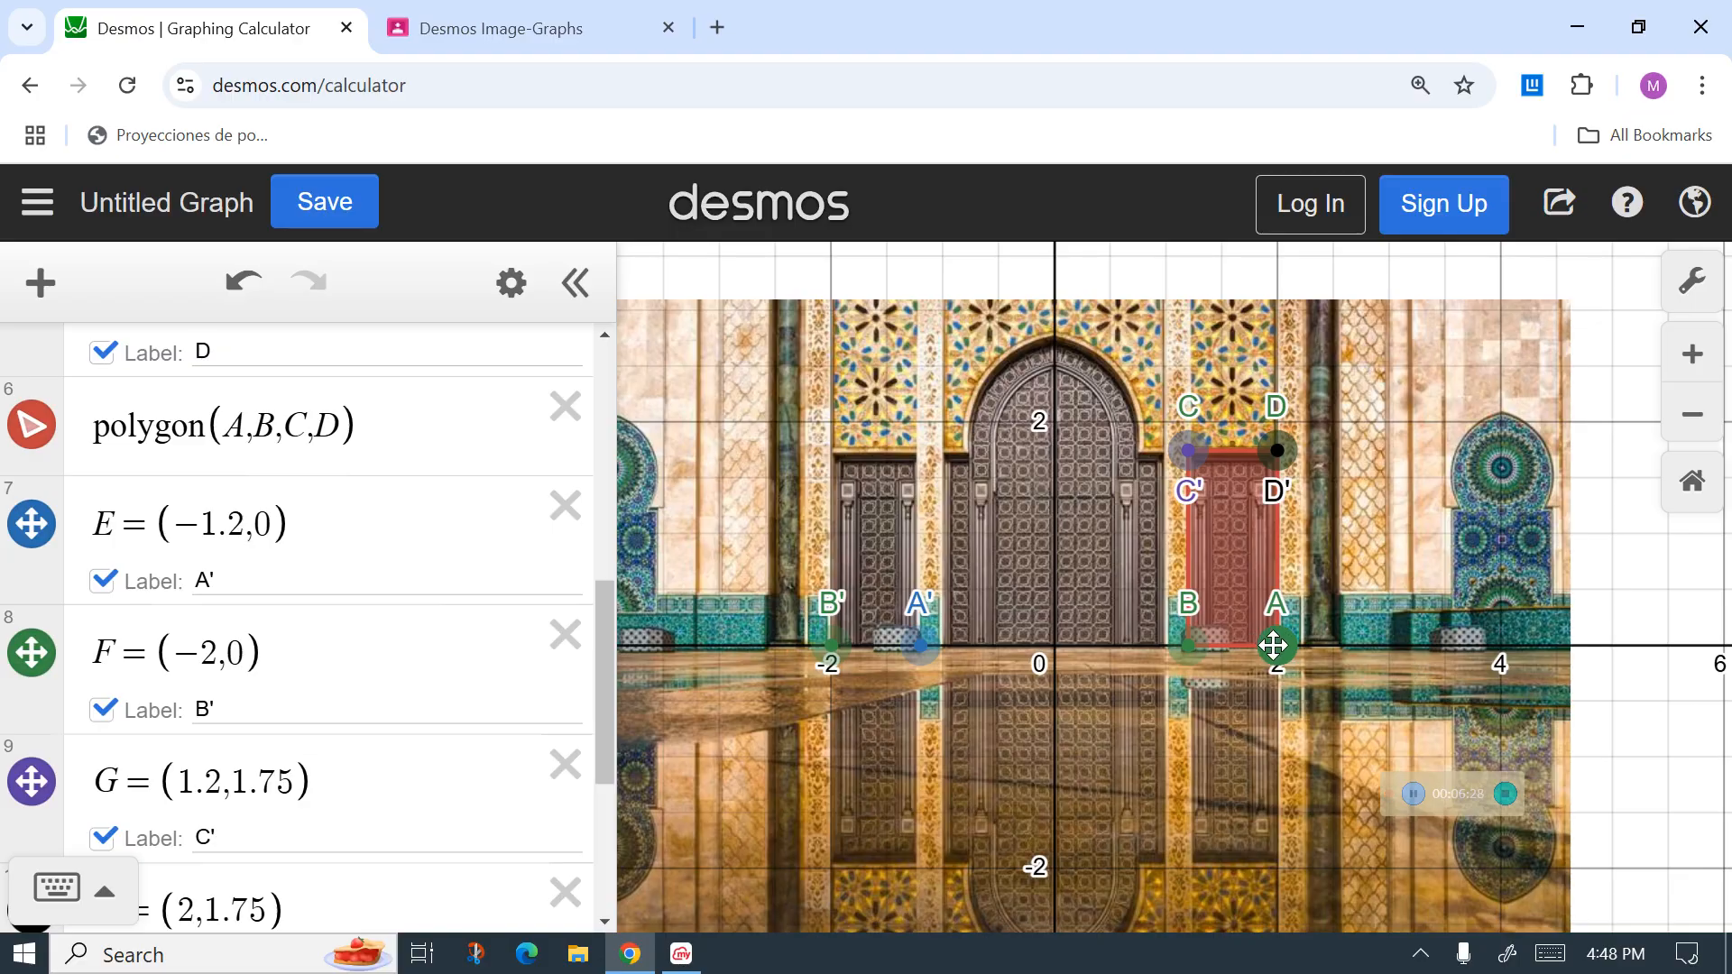
drag(604, 731, 603, 543)
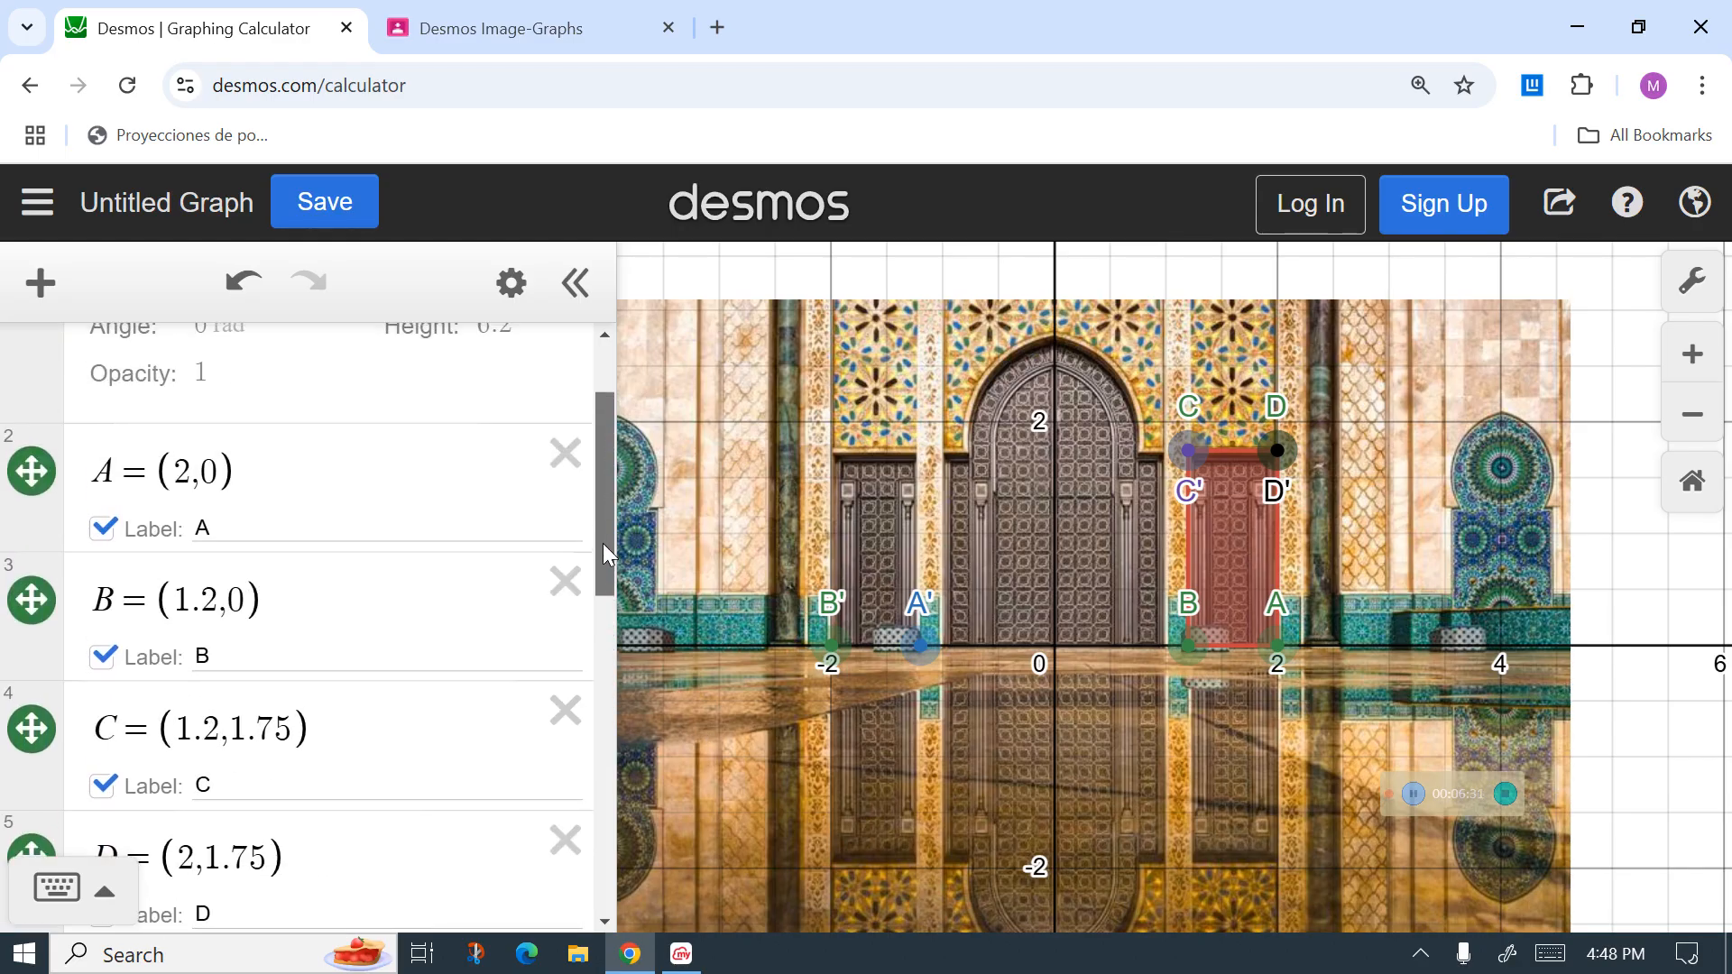
double_click(179, 471)
drag(598, 484, 594, 621)
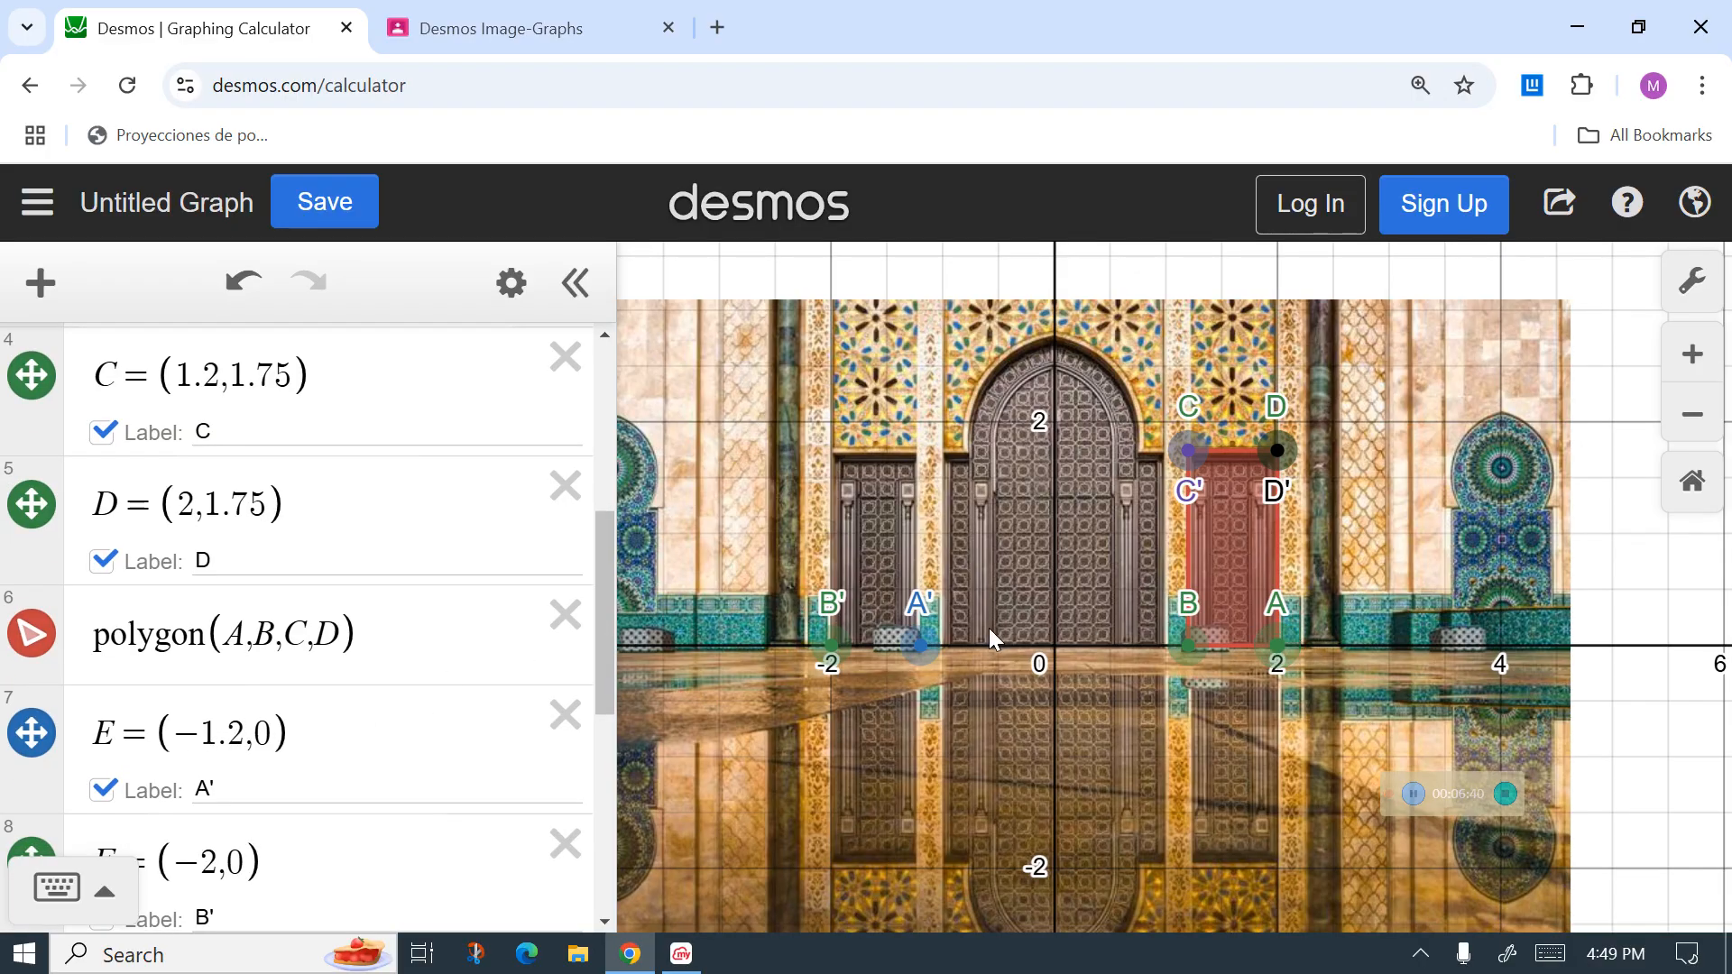
Step: Switch to the whiteboard app's desktop annotation mode and draw a dark blue arrow from point A to A' over the graph
click(679, 956)
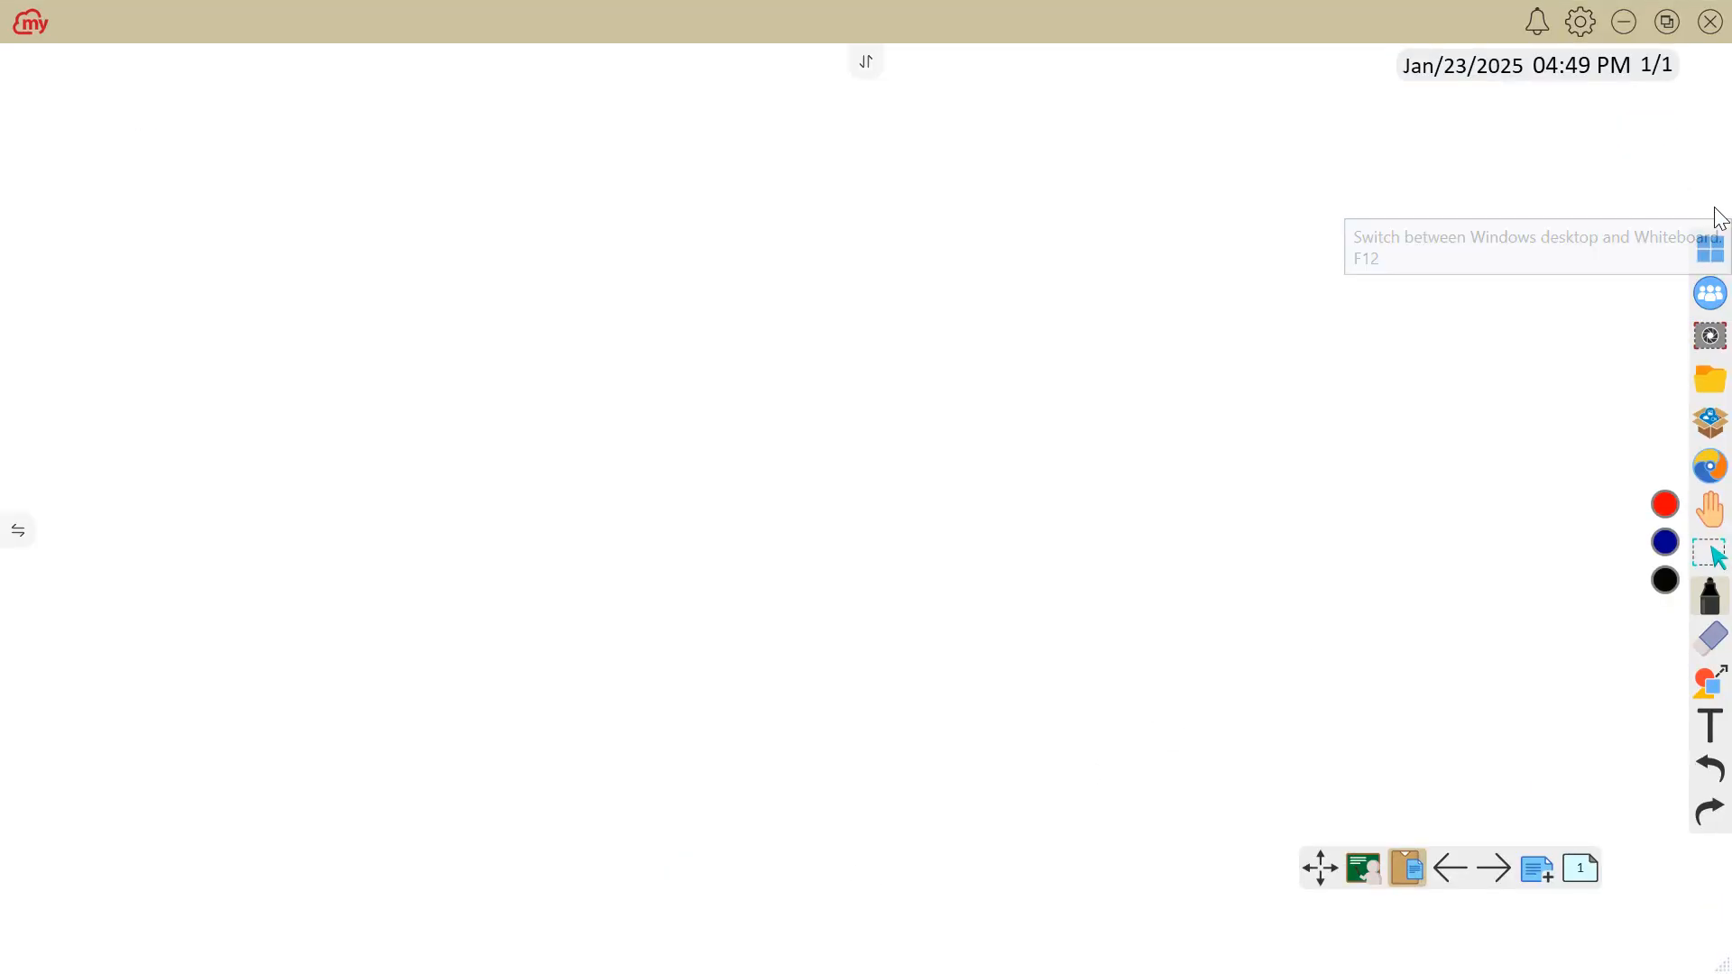
click(1719, 209)
click(1643, 424)
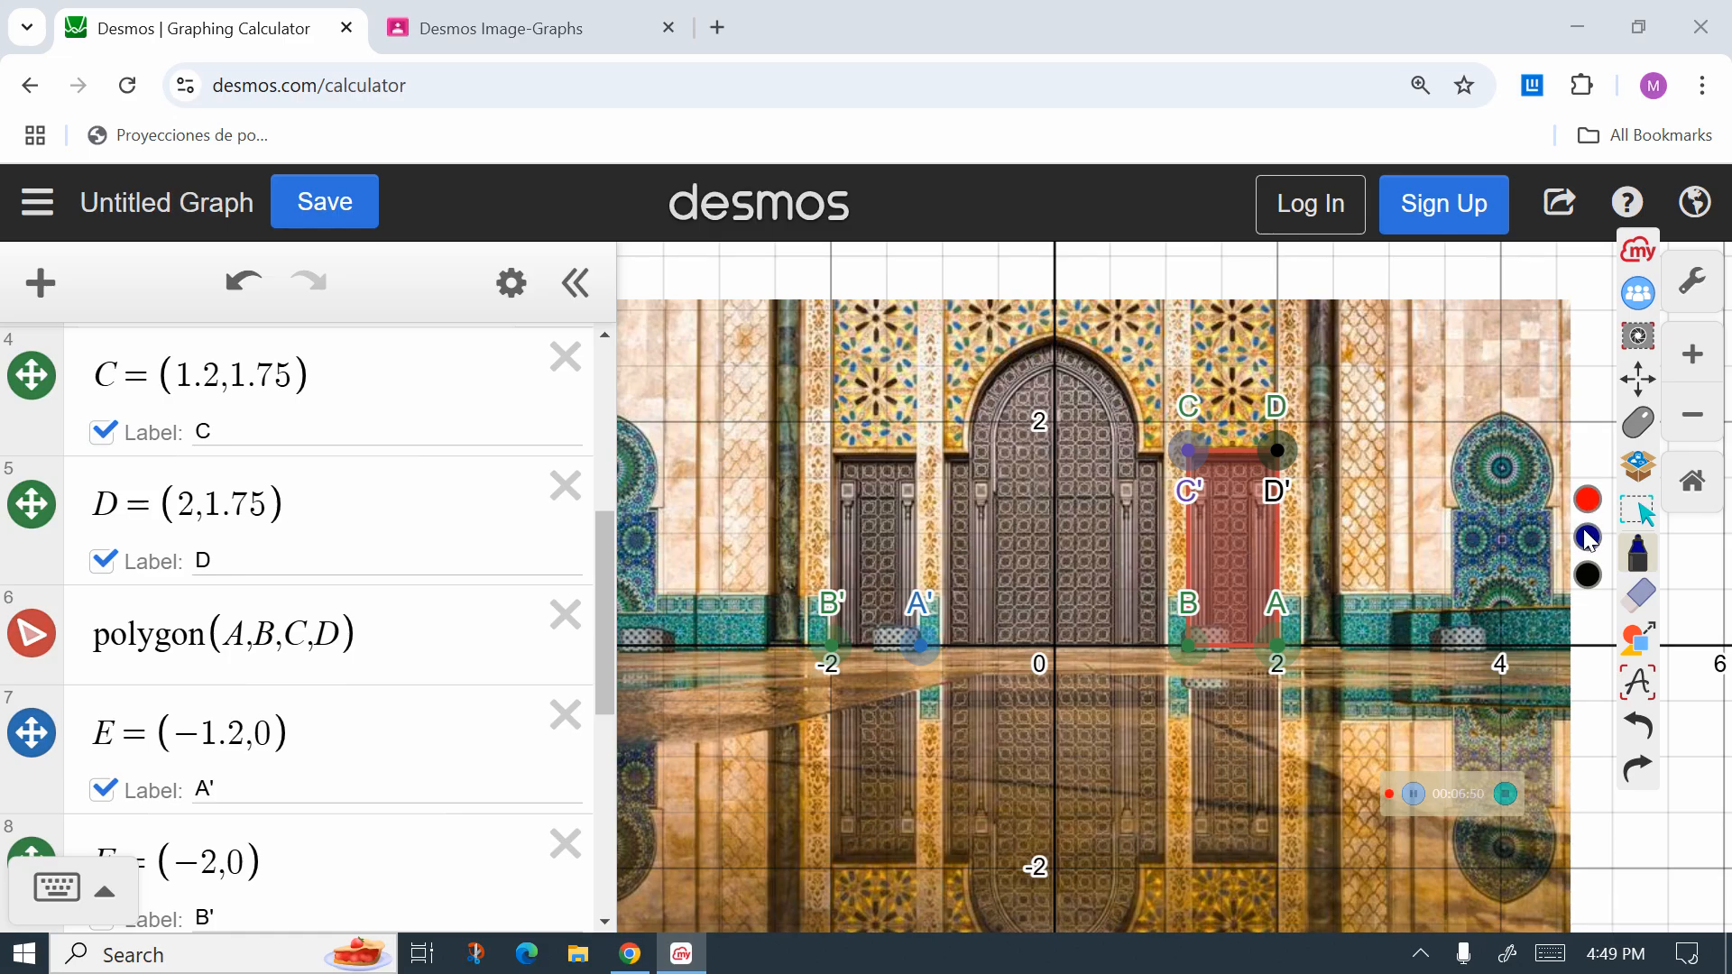
mouse_move(1231, 651)
mouse_down()
mouse_move(923, 647)
mouse_move(959, 667)
mouse_up()
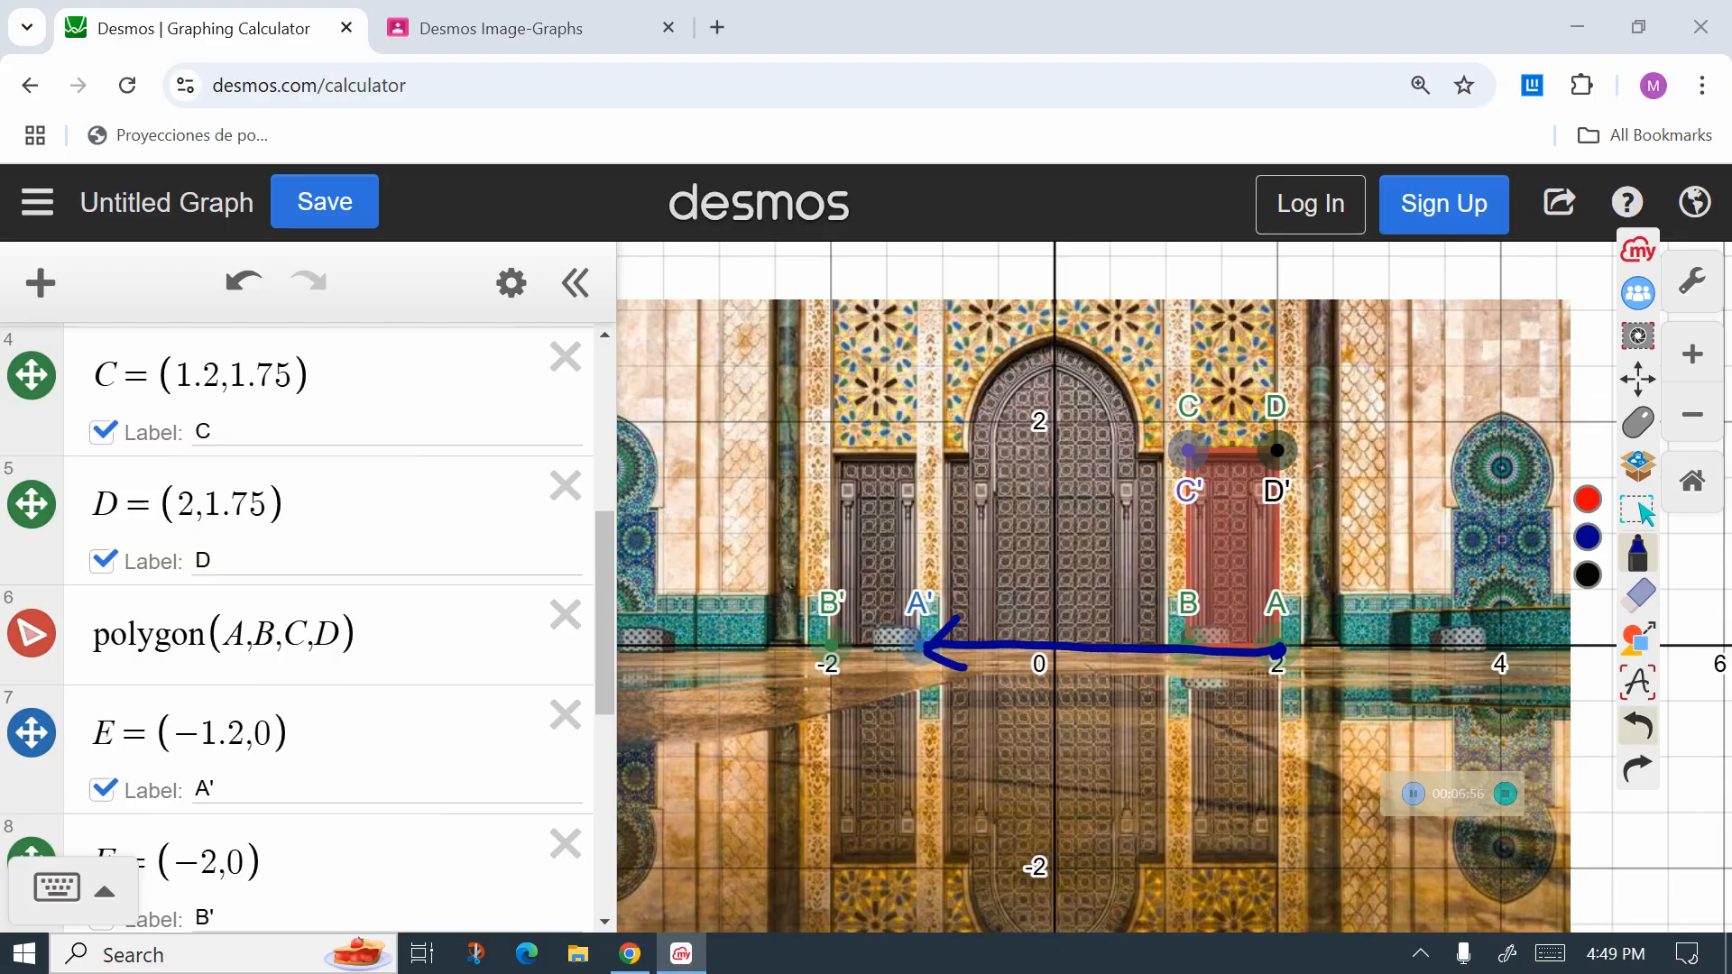
Step: Handwrite -1.2 beneath A' and 2 beneath A, and mark the segment from A to the origin along the arrow
mouse_move(908, 679)
mouse_down()
mouse_move(911, 745)
mouse_move(954, 742)
mouse_up()
click(926, 734)
mouse_move(1273, 729)
mouse_down()
mouse_move(1279, 763)
mouse_move(1308, 767)
mouse_up()
drag(1275, 648, 1051, 644)
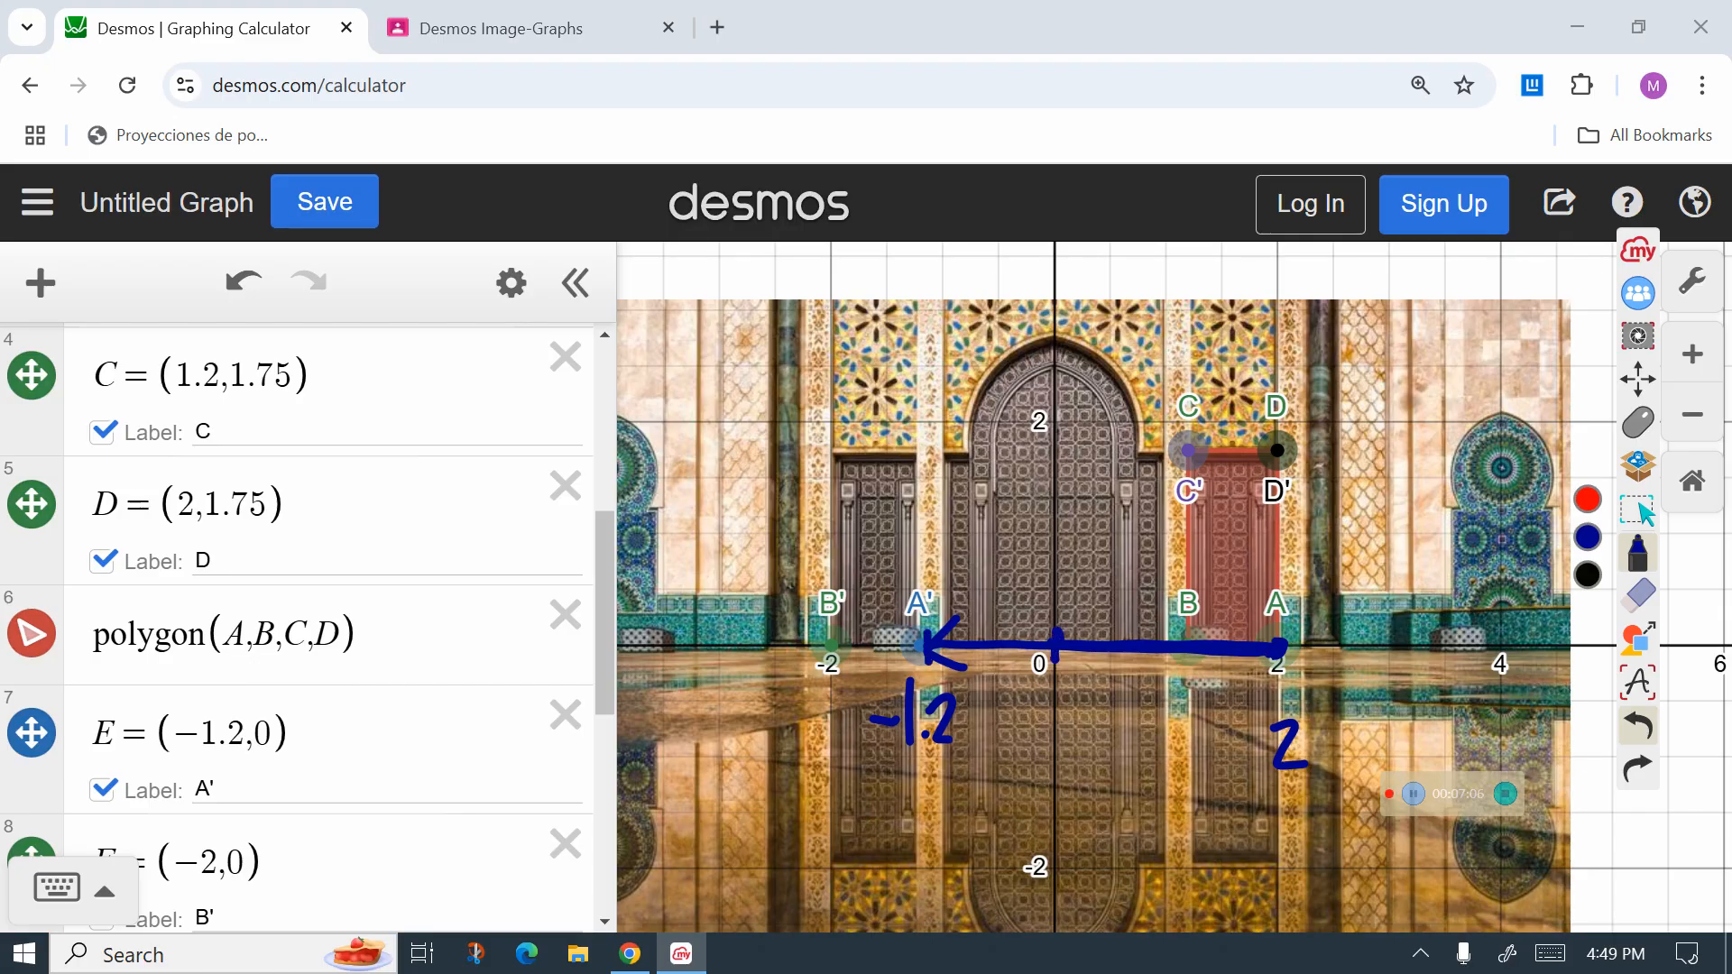
Step: Handwrite a boxed -3.2 below the arrow, and leave annotation mode to return to the graph in the browser
drag(1041, 772, 1039, 824)
drag(1098, 774, 1127, 822)
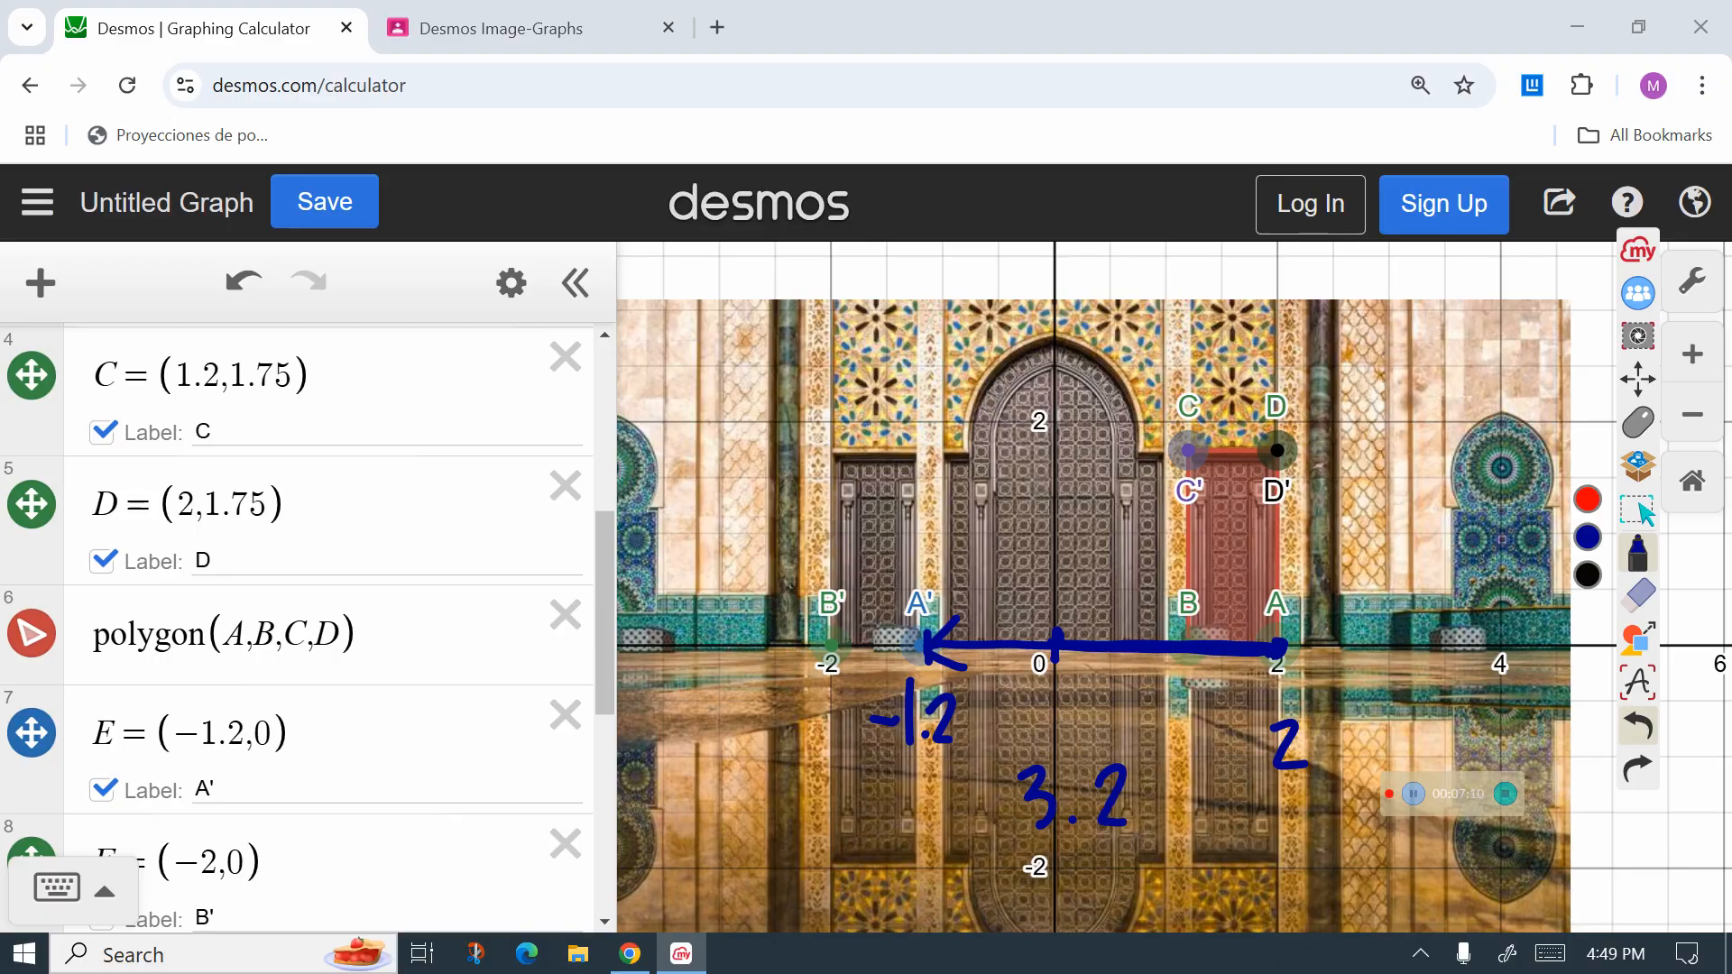
mouse_move(1161, 746)
mouse_down()
mouse_move(966, 745)
mouse_move(1107, 857)
mouse_move(1159, 749)
mouse_up()
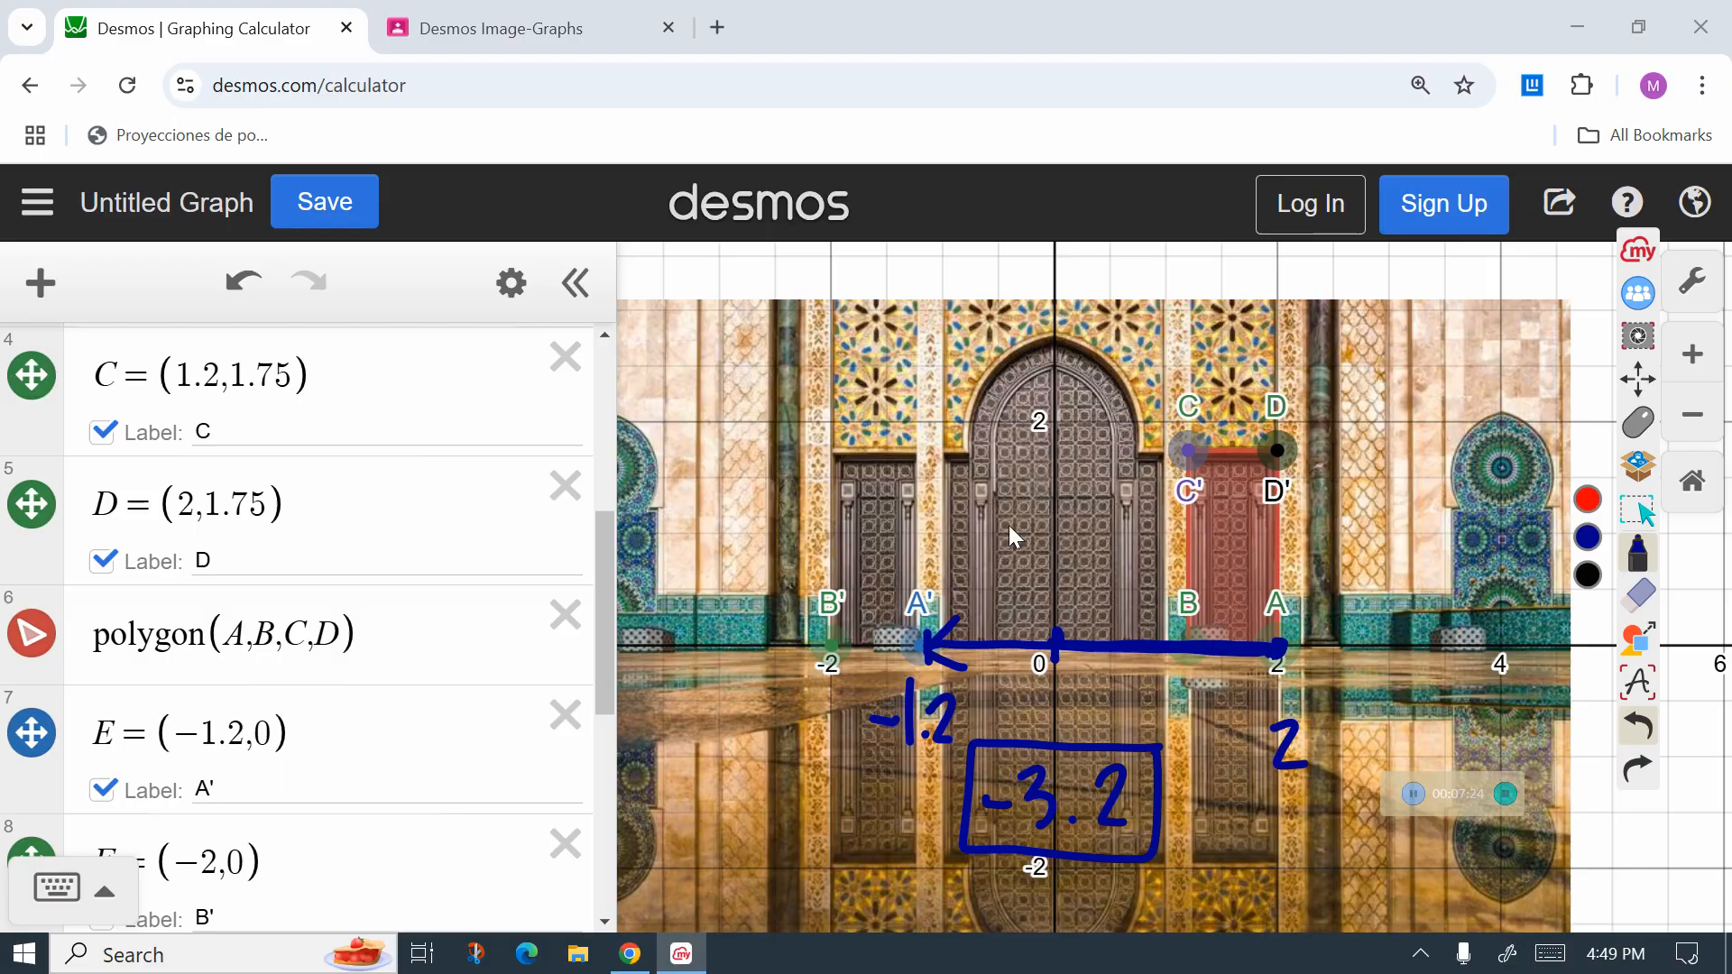
click(1643, 253)
click(629, 956)
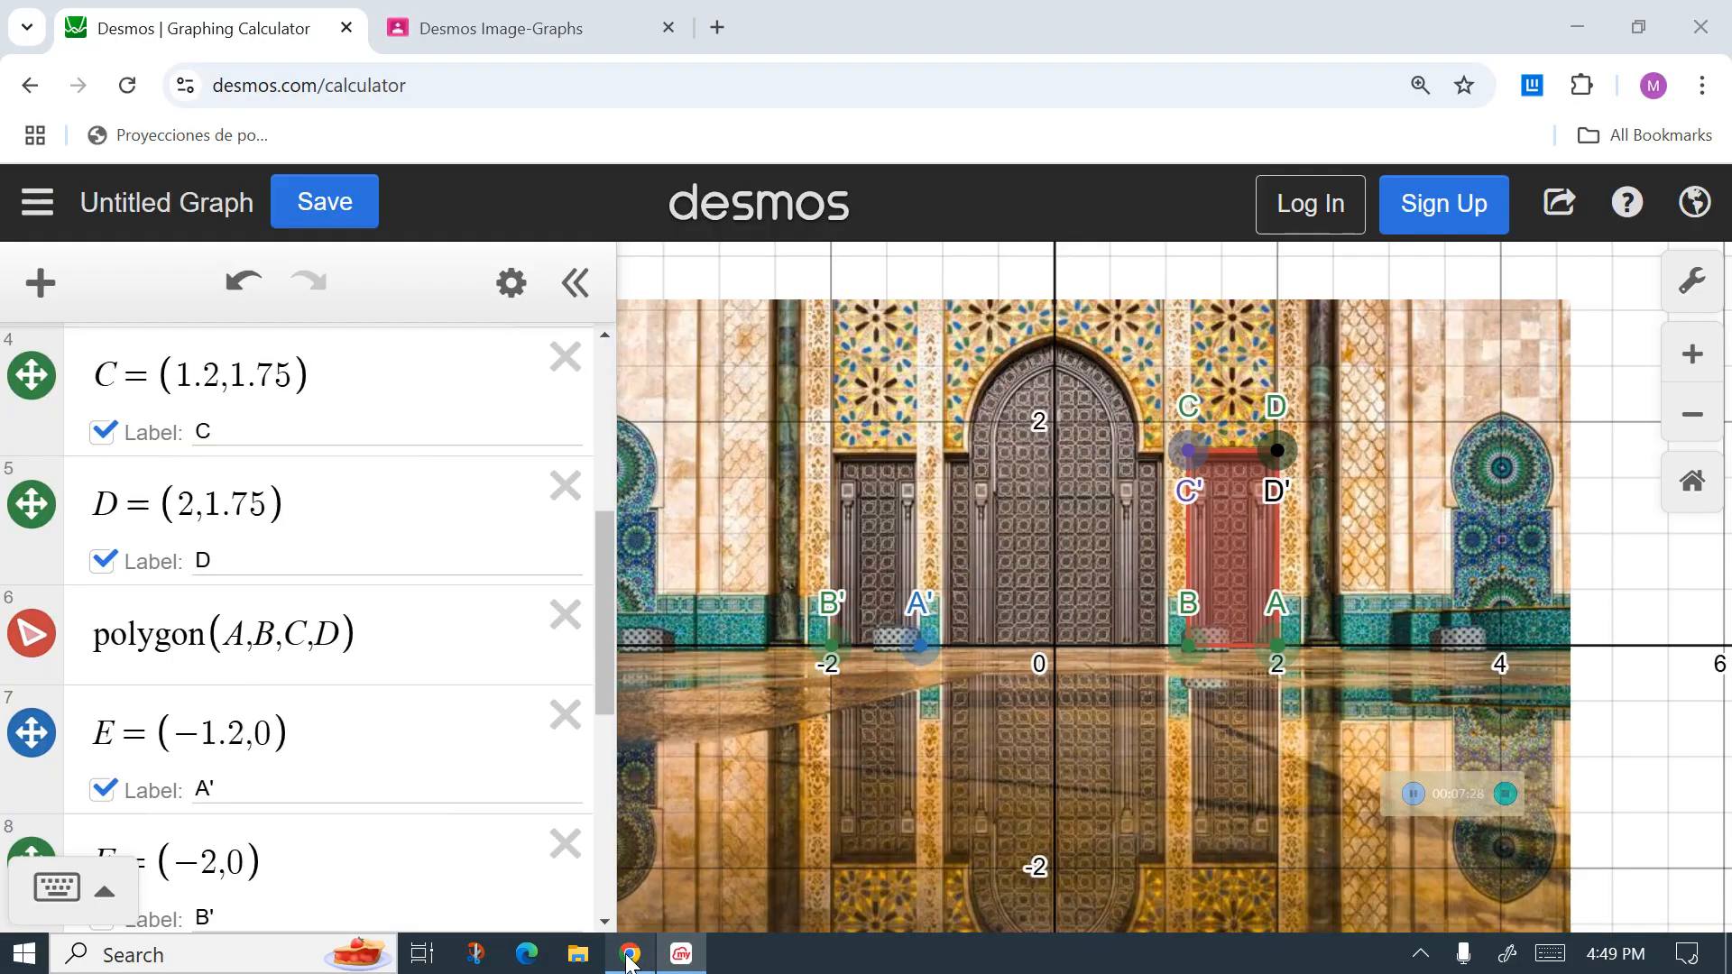
Step: Work out 1.2-3.2 in the browser's address bar for the x-coordinate of point G, labelled C'
drag(602, 660, 603, 703)
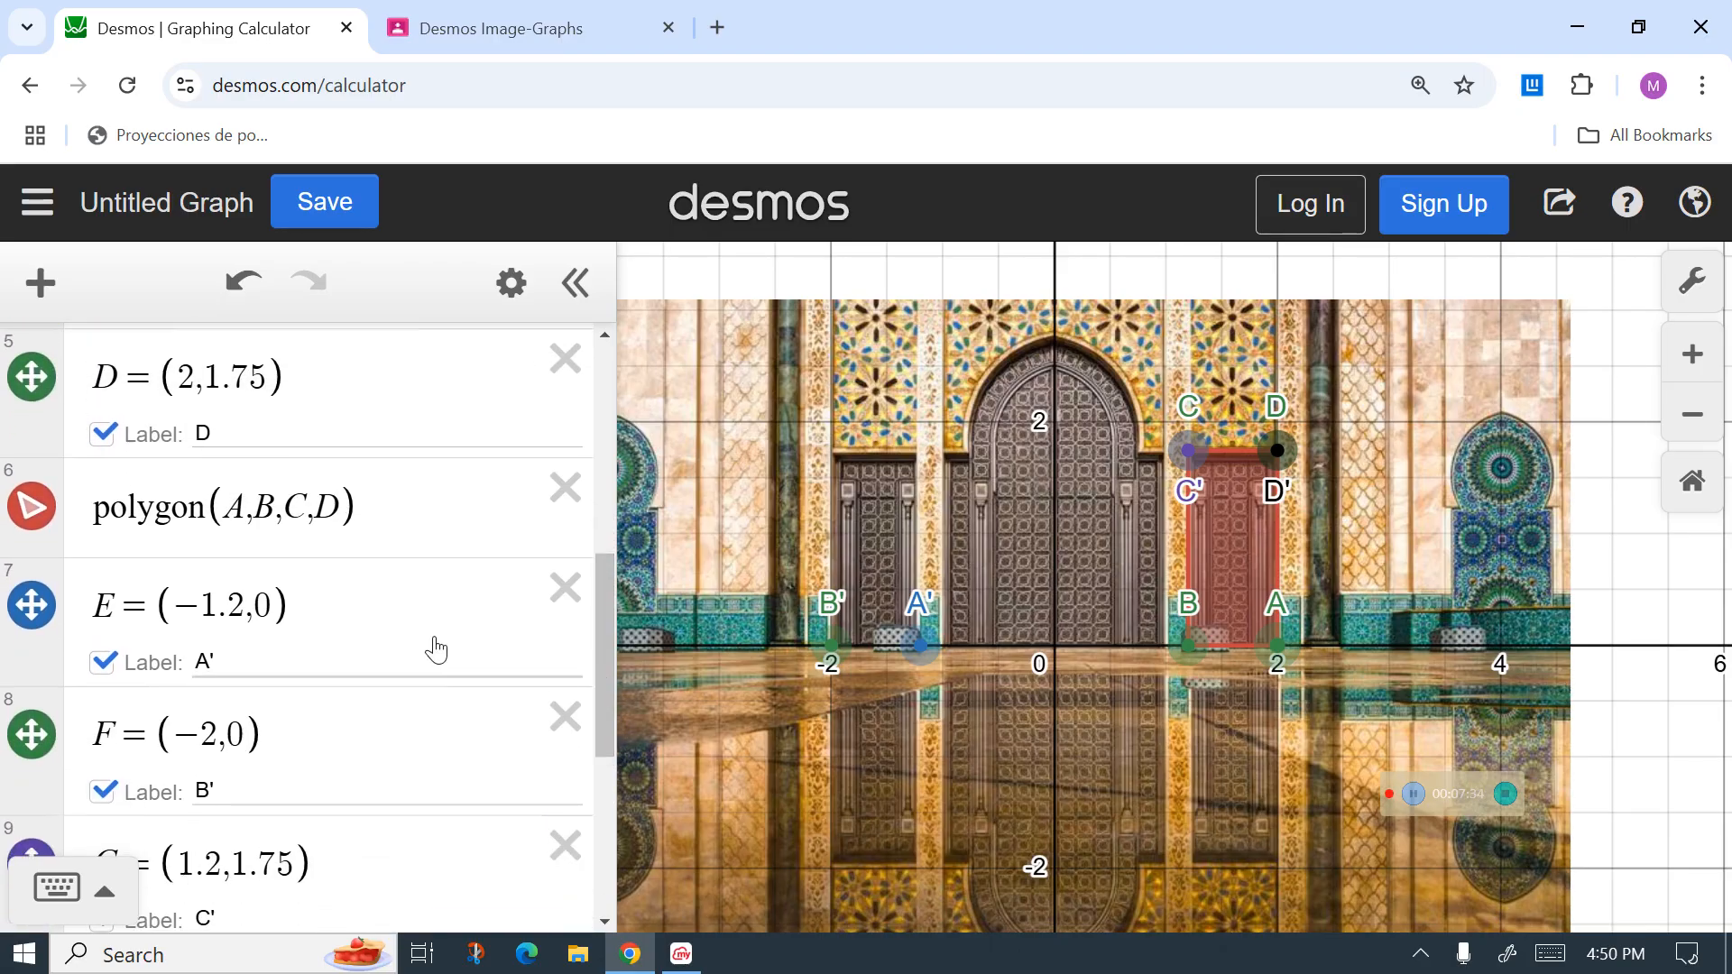
drag(604, 629, 599, 722)
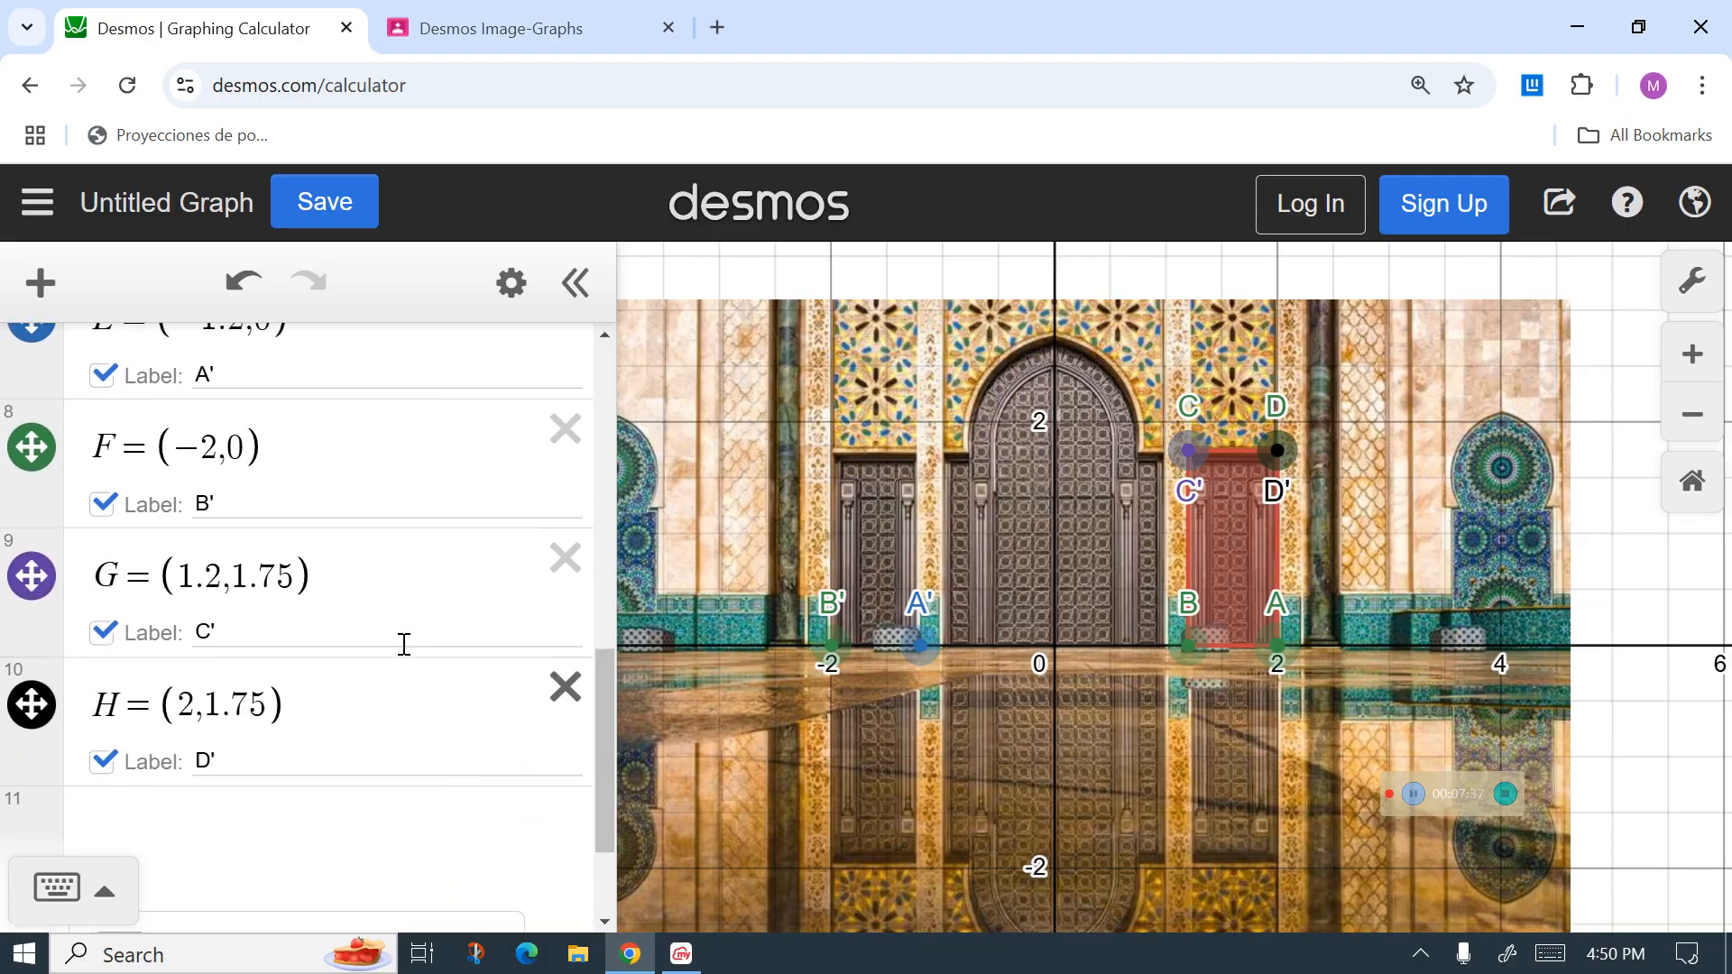
click(221, 581)
drag(221, 581, 180, 576)
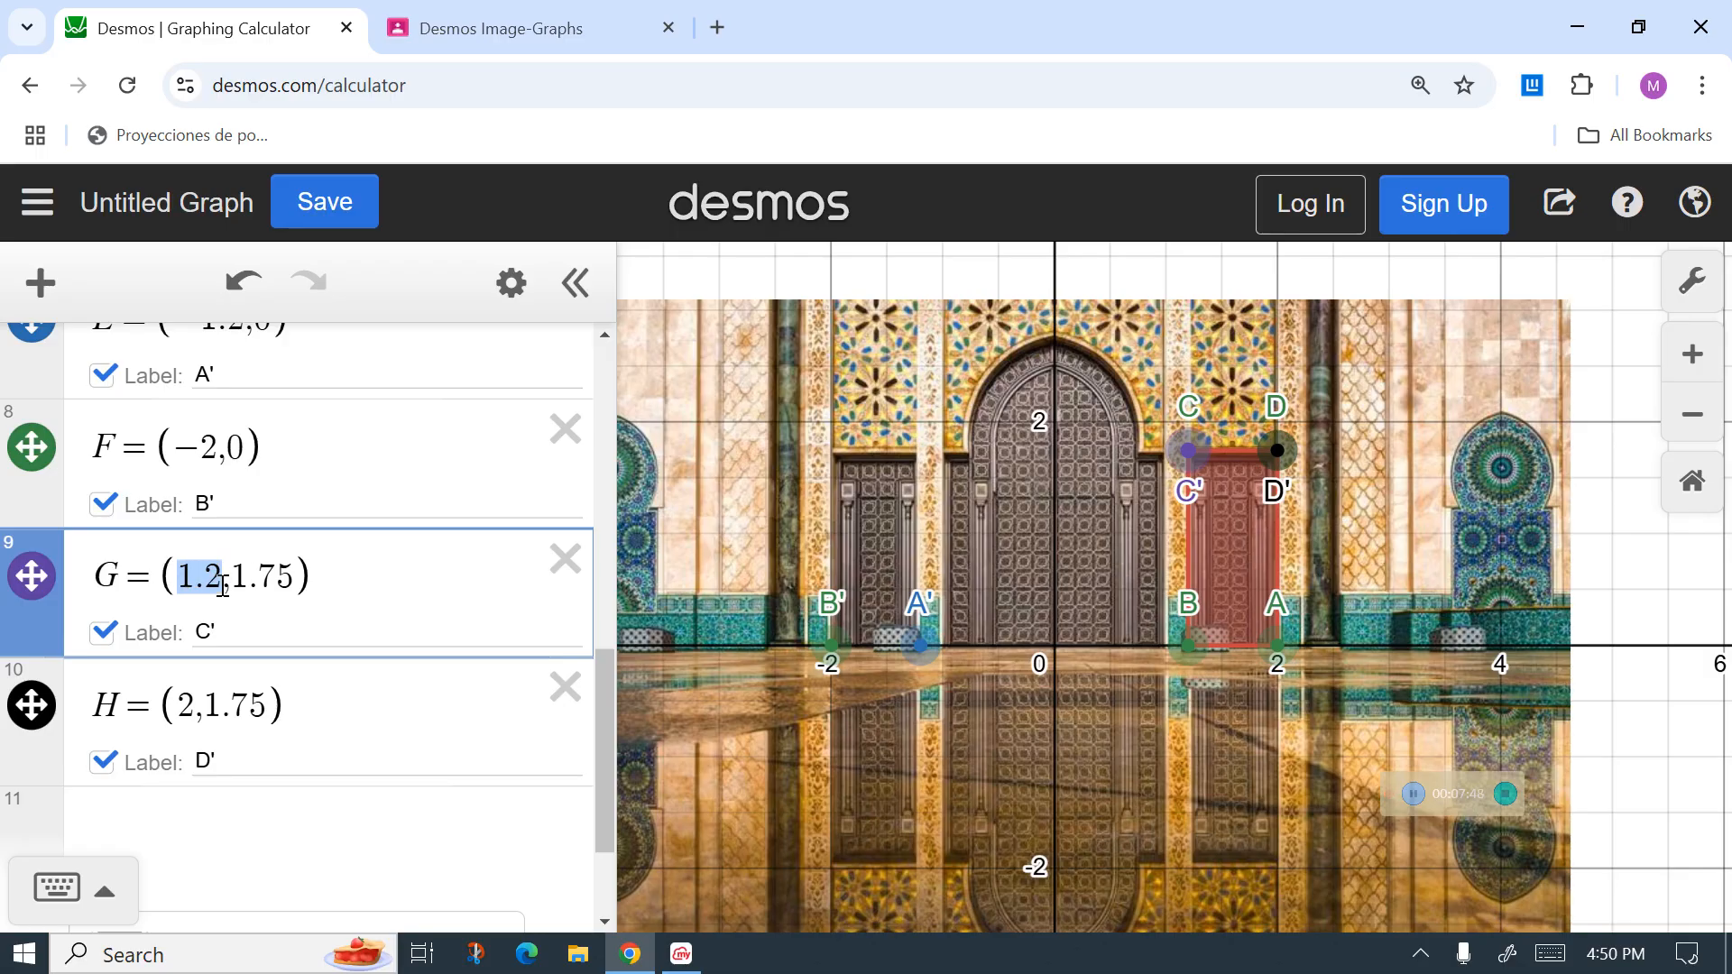
click(446, 87)
text(1.2)
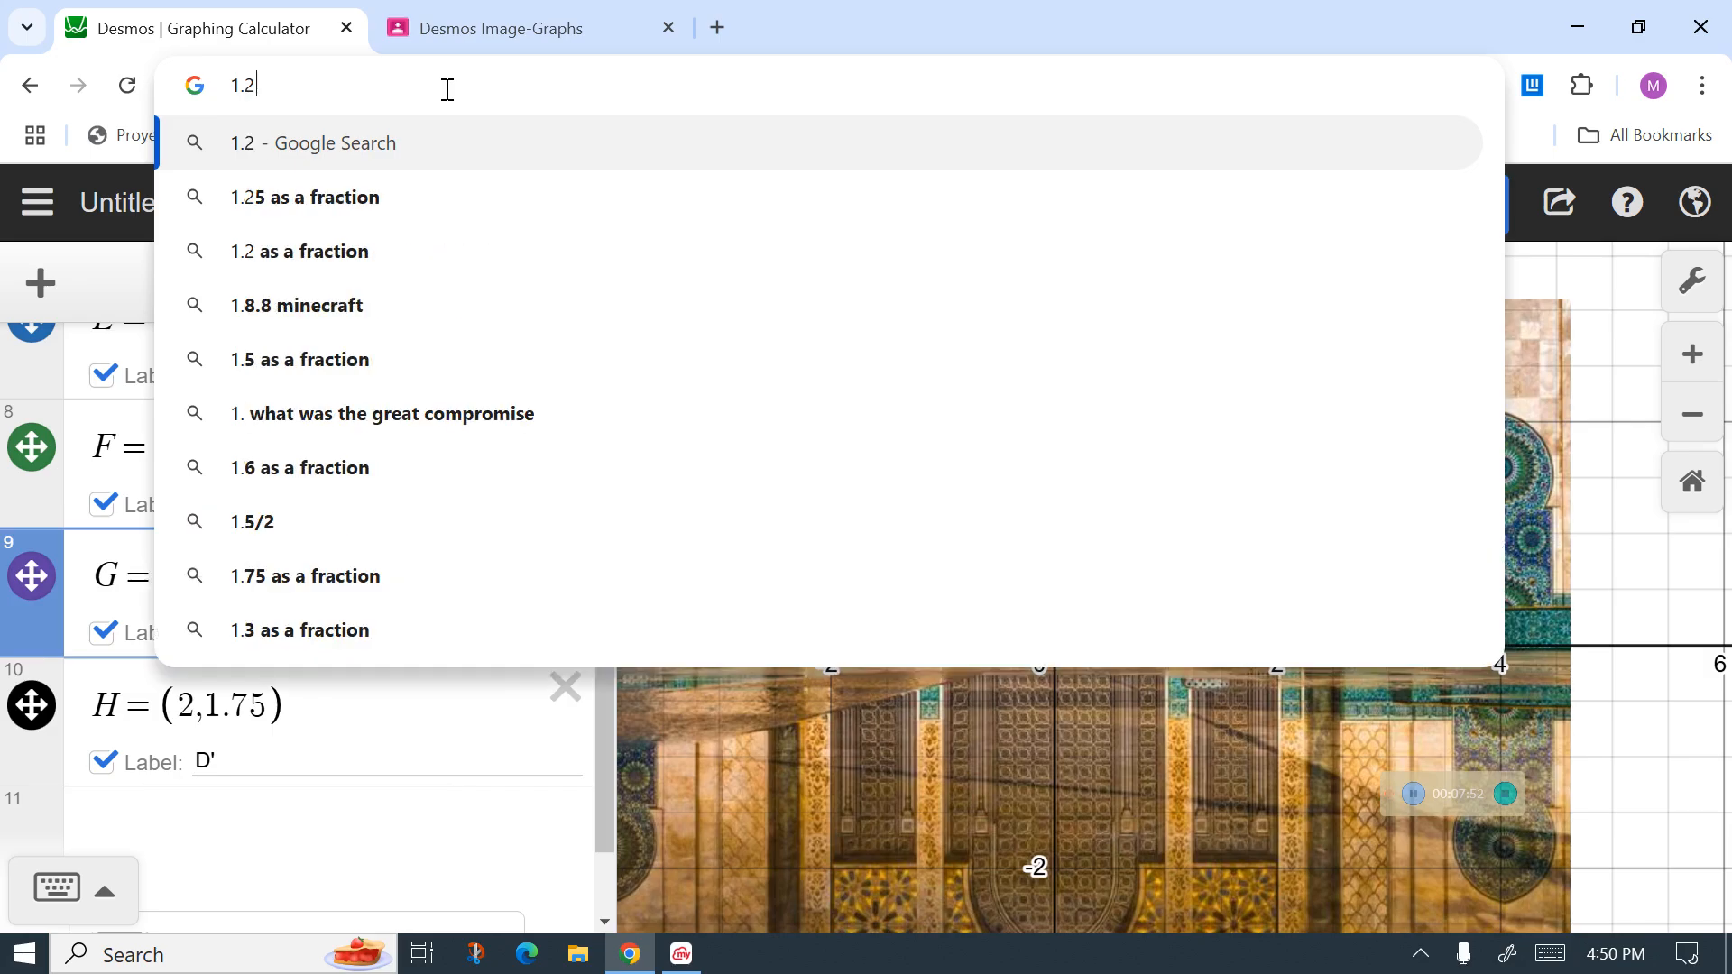
text(-3)
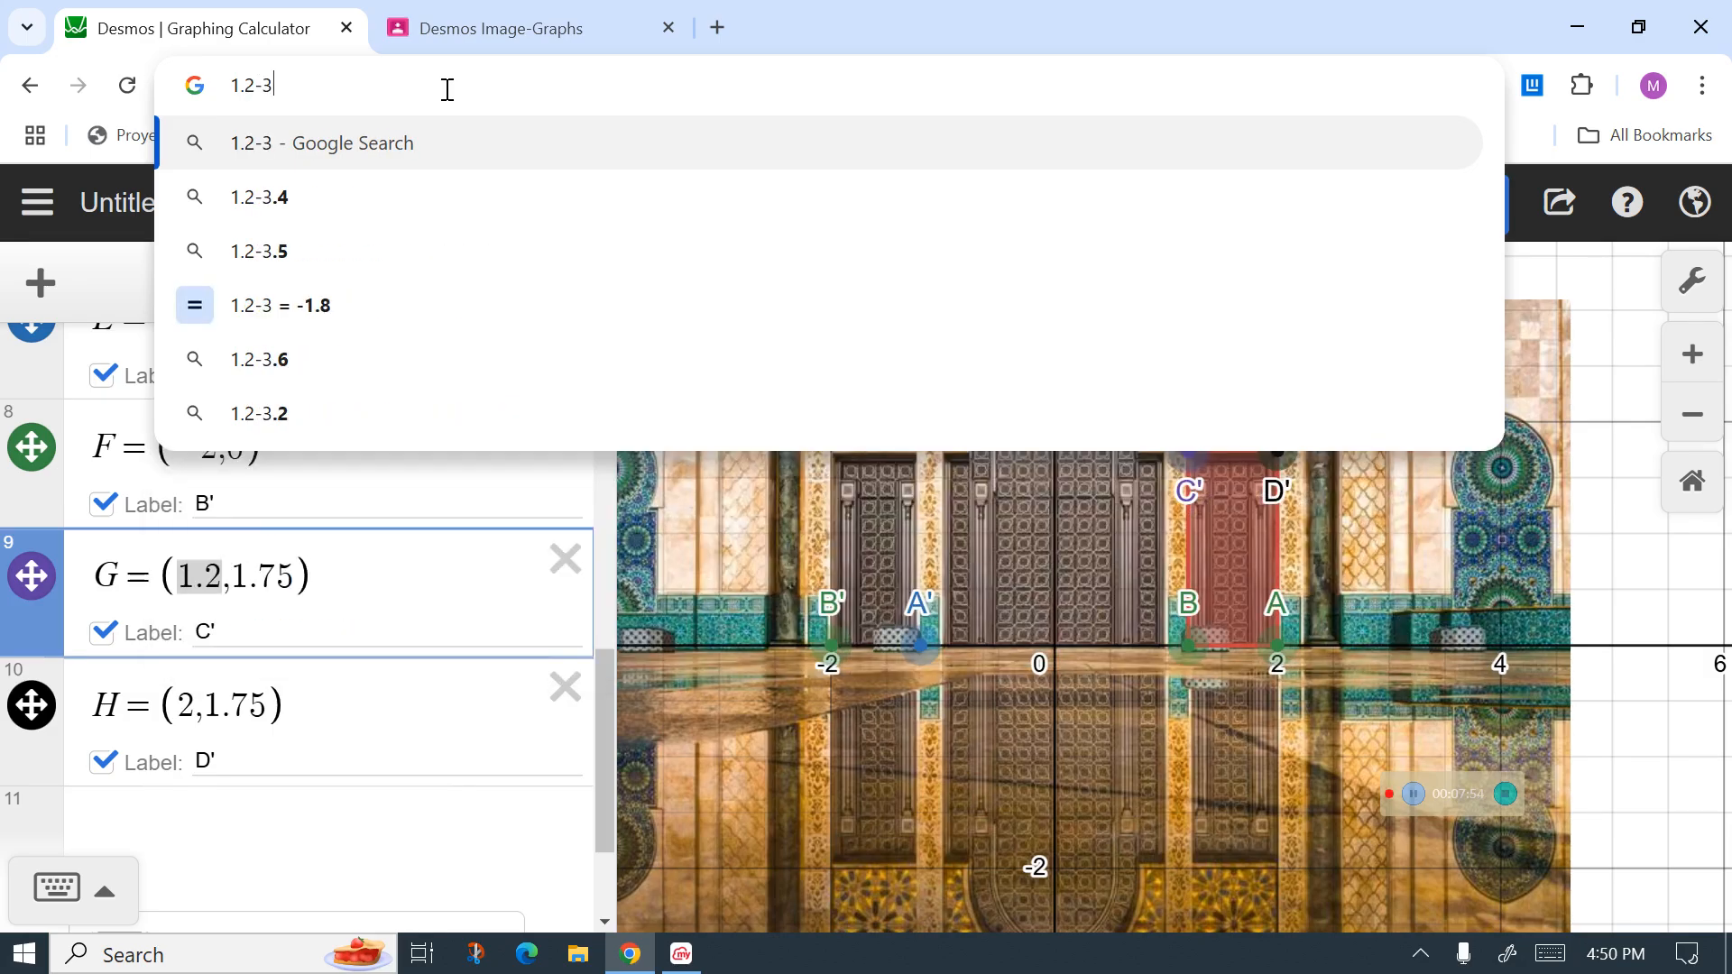
text(.2)
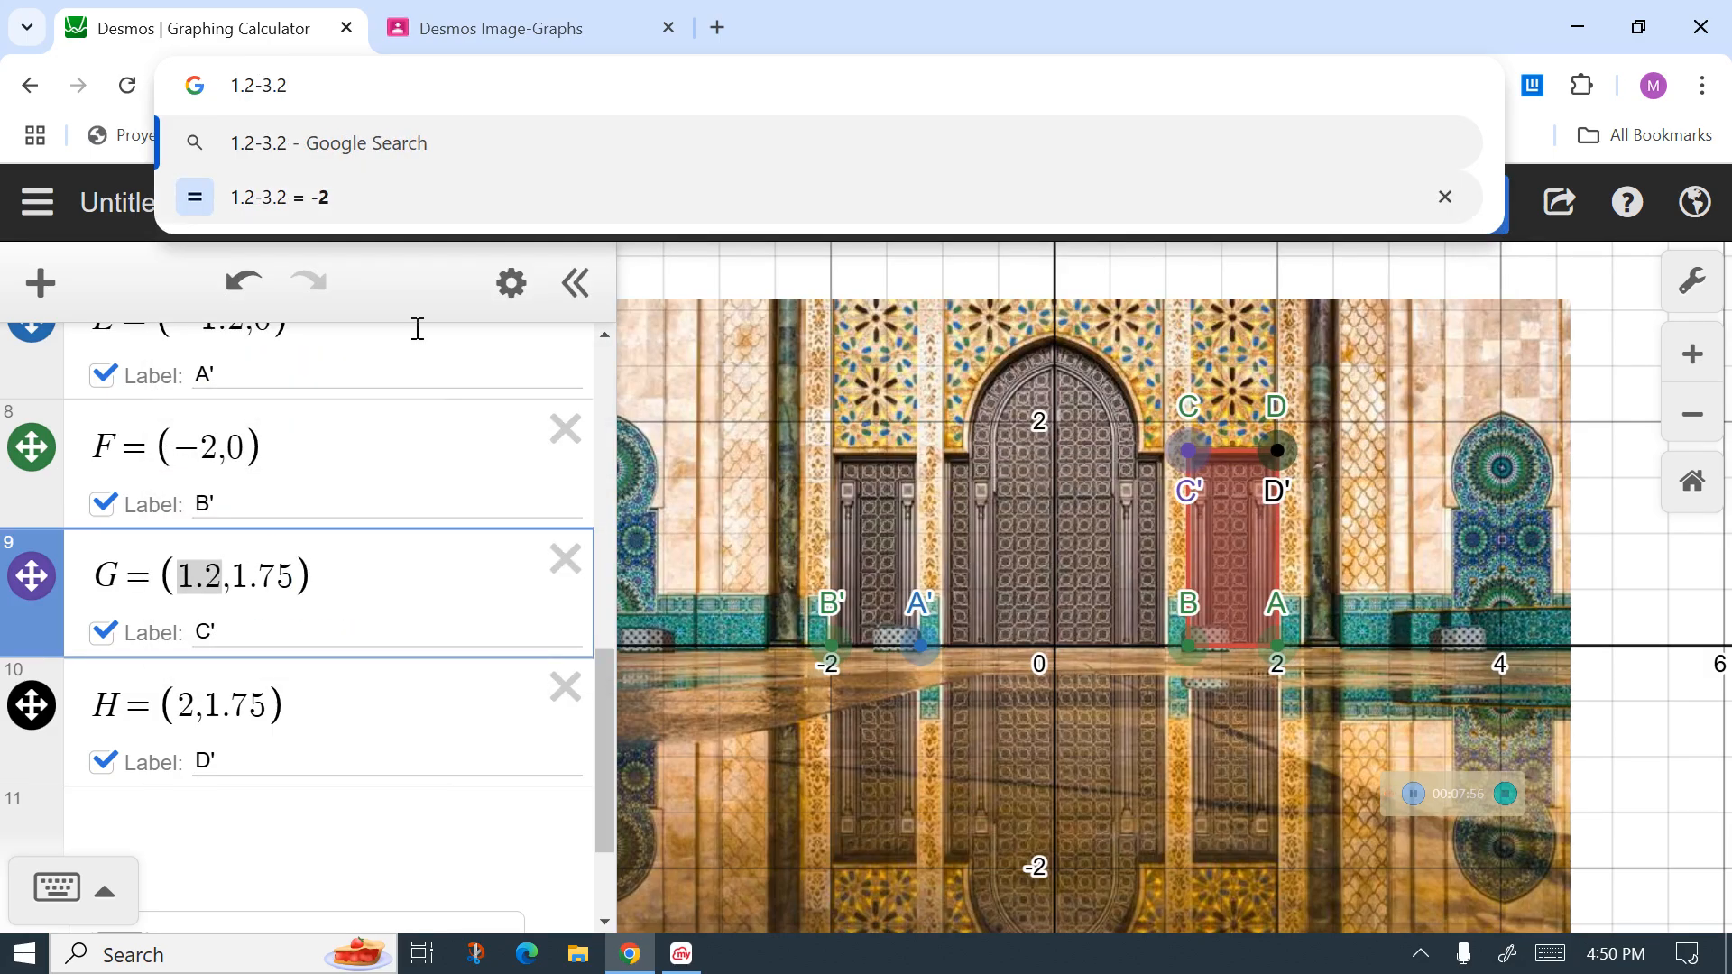
Step: Set the x-coordinate of point G, labelled C', to -2
click(220, 577)
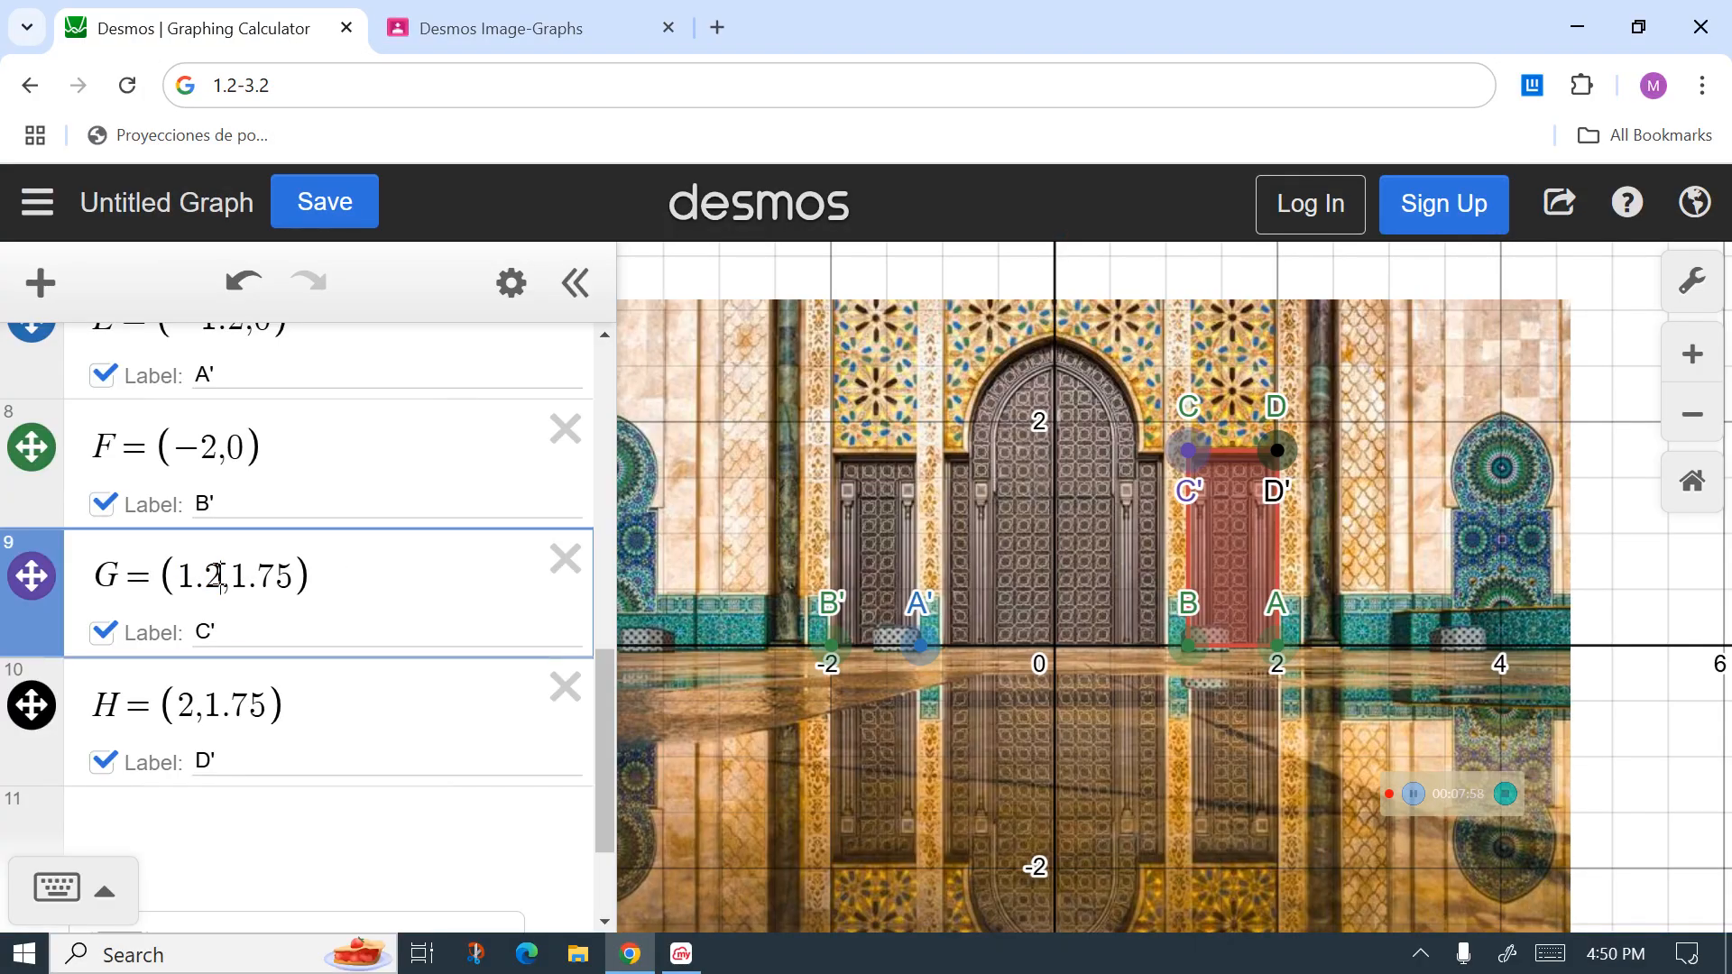
key(BackSpace)
key(BackSpace)
key(BackSpace)
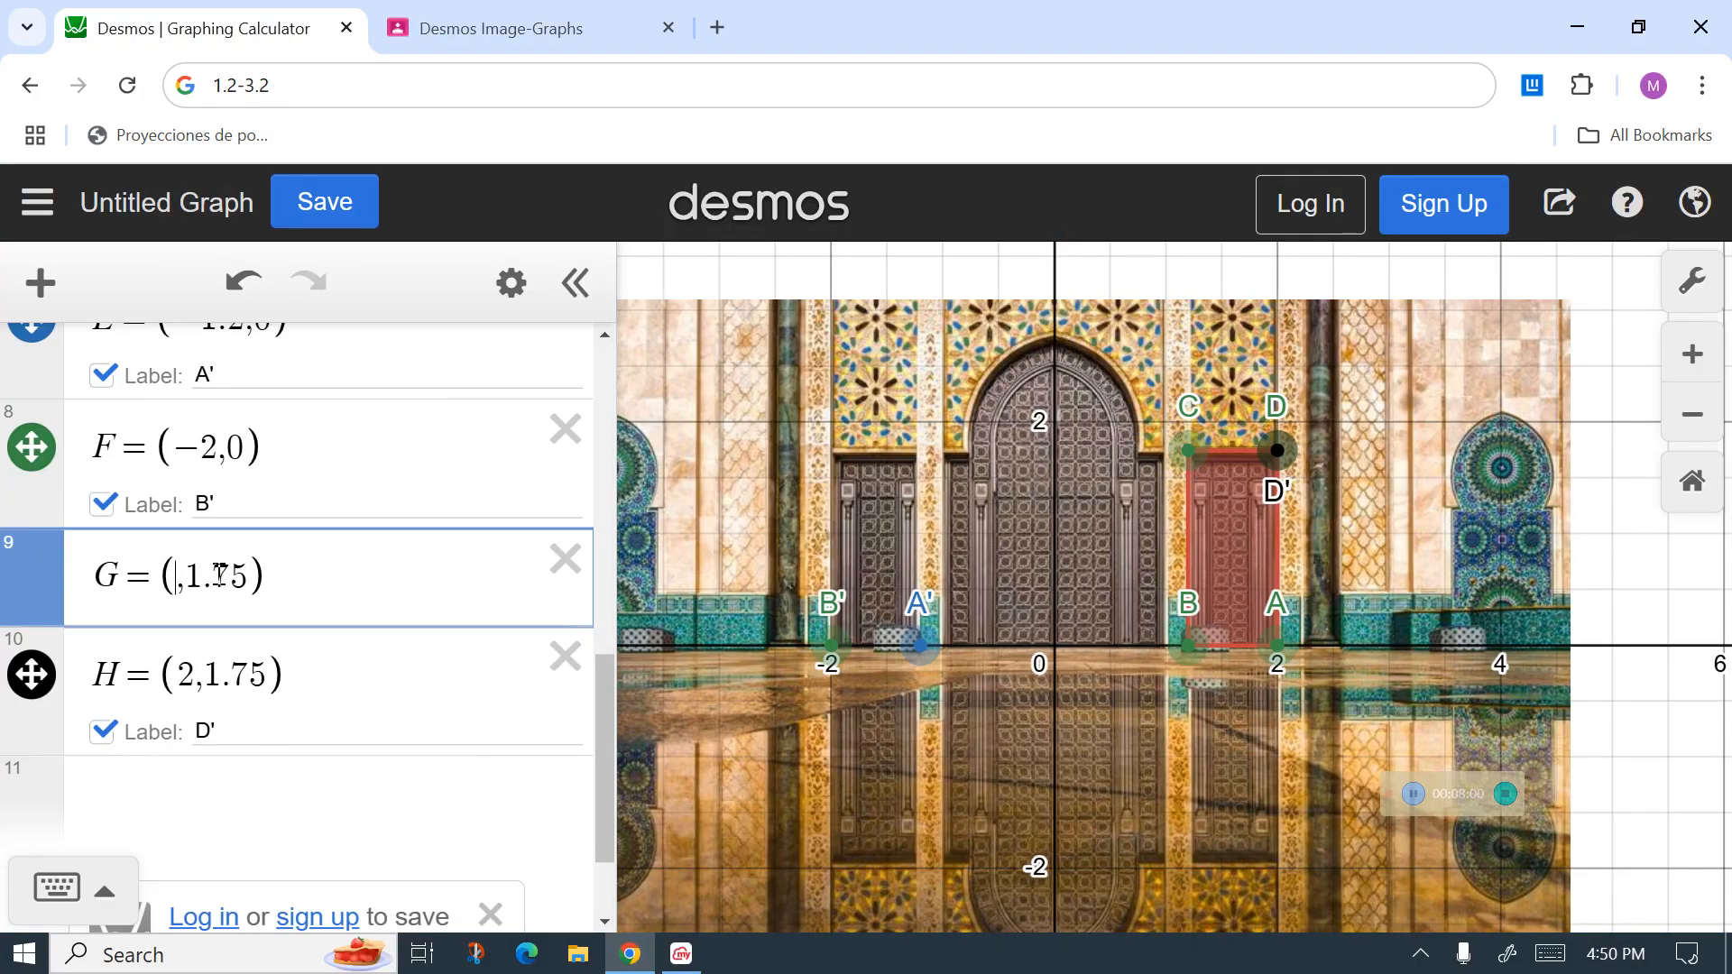
text(-2)
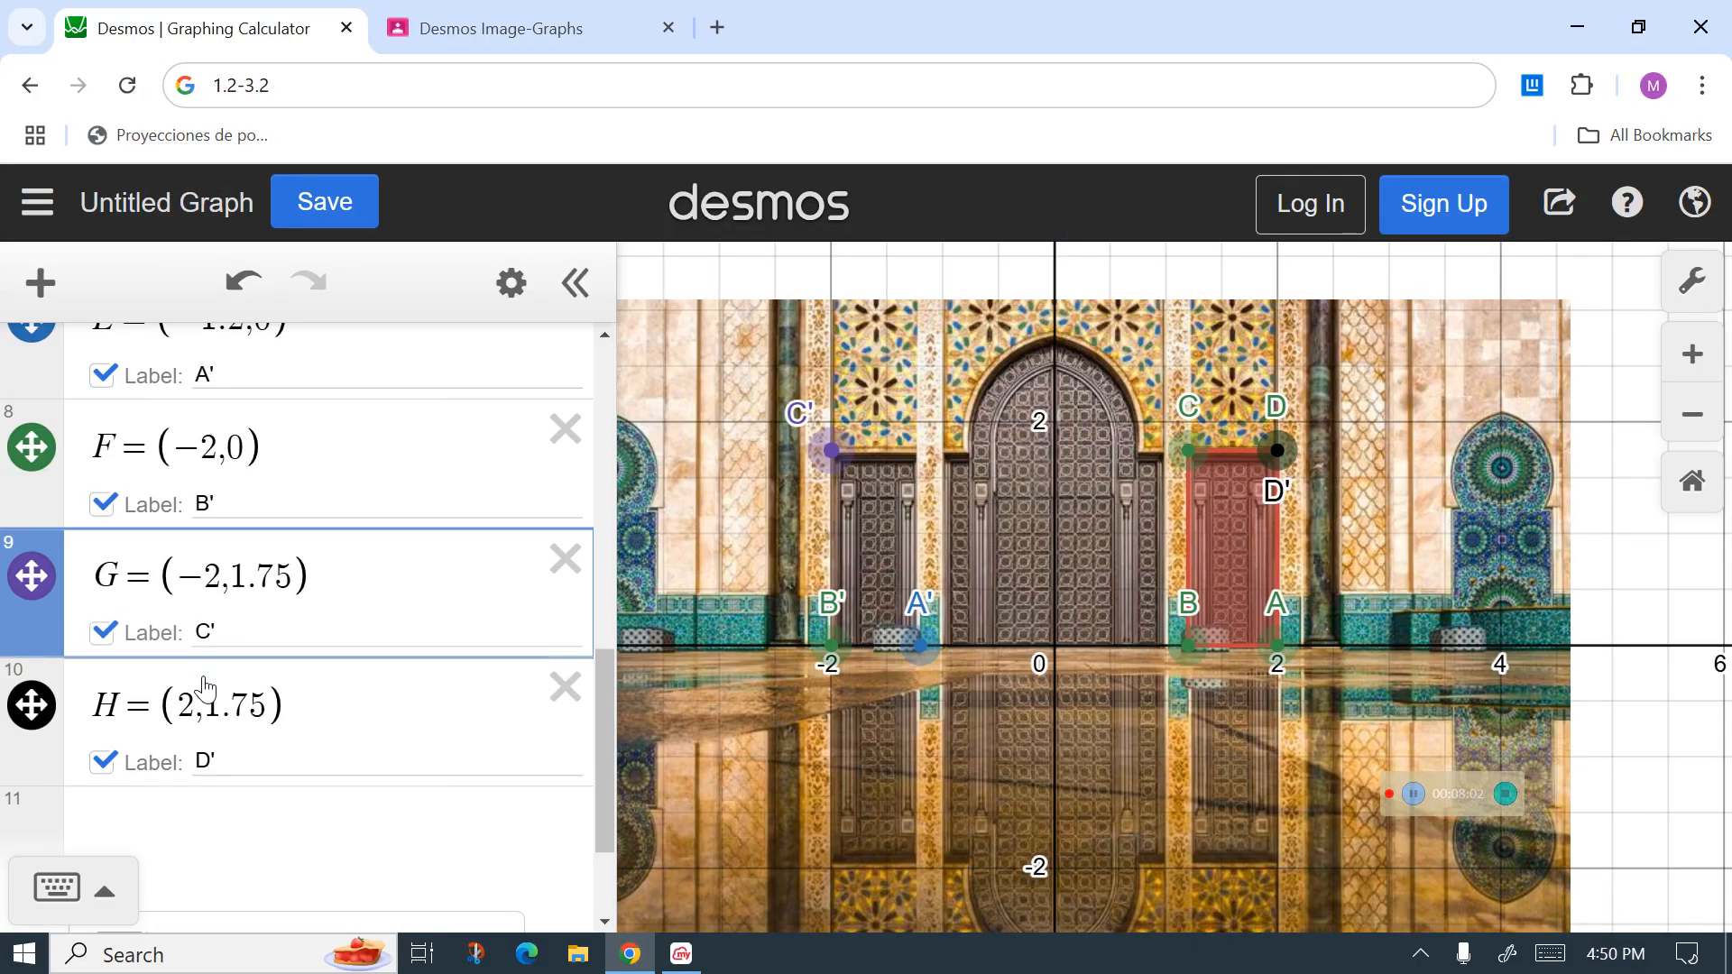
Step: Work out 2-3.2 in the browser's address bar and set the x-coordinate of point H, labelled D', to -1.2
click(196, 705)
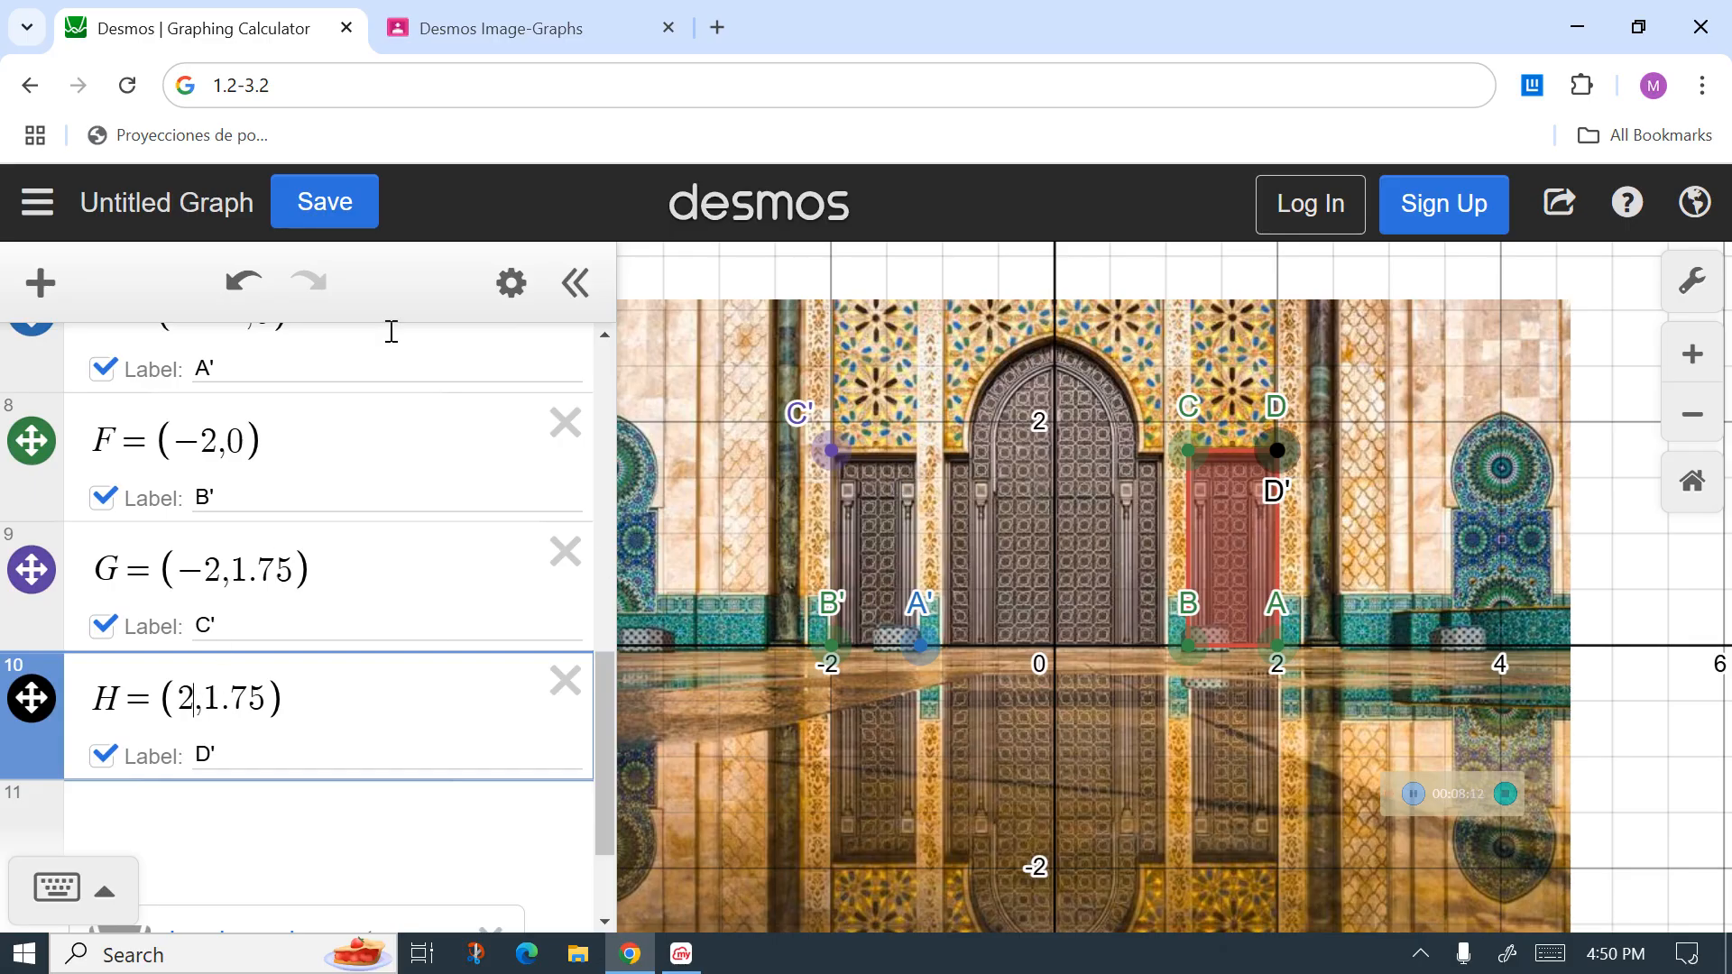
click(235, 89)
click(228, 89)
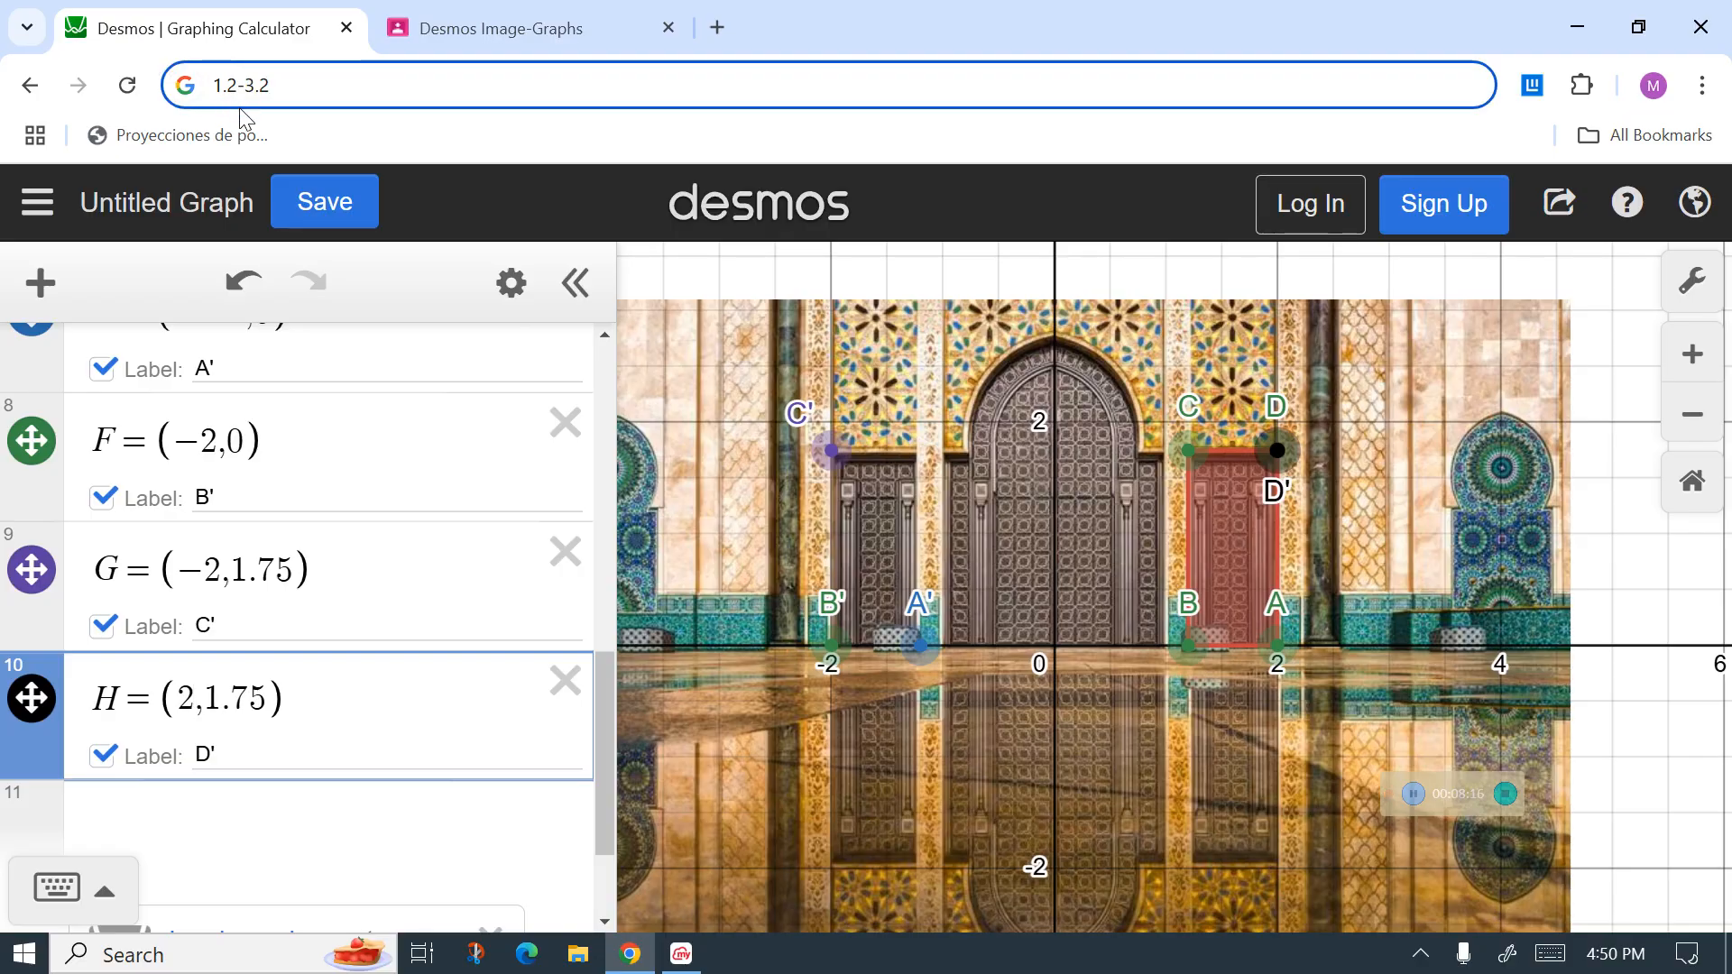
key(BackSpace)
key(BackSpace)
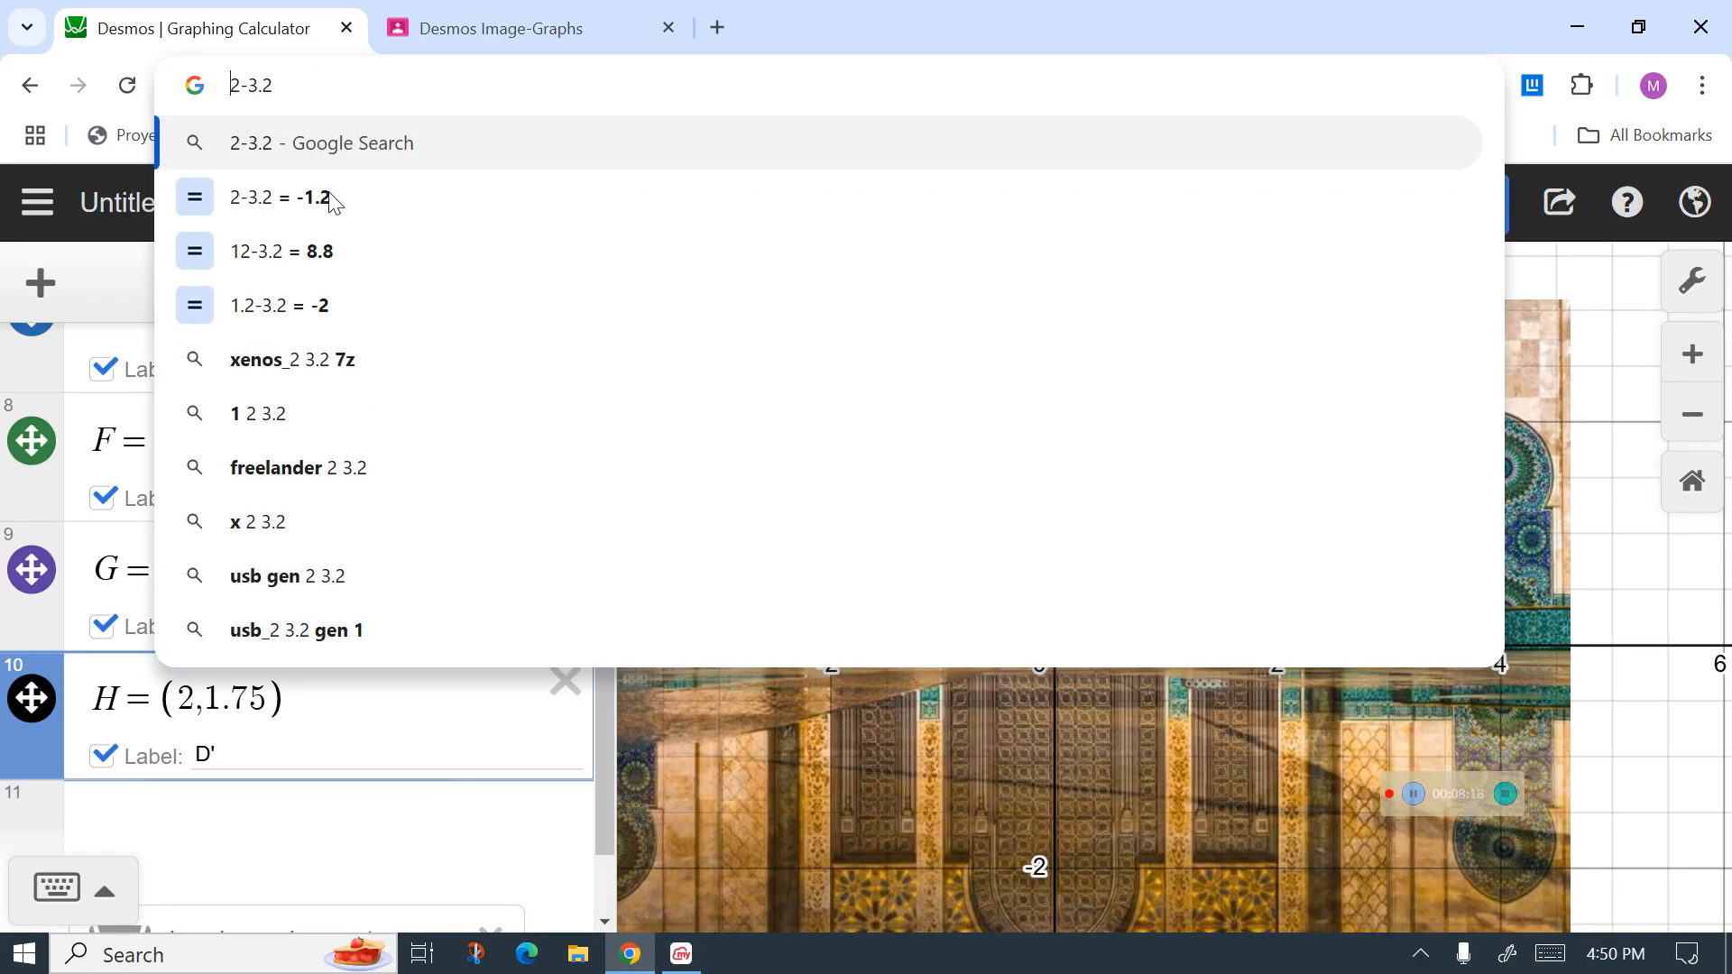
click(184, 704)
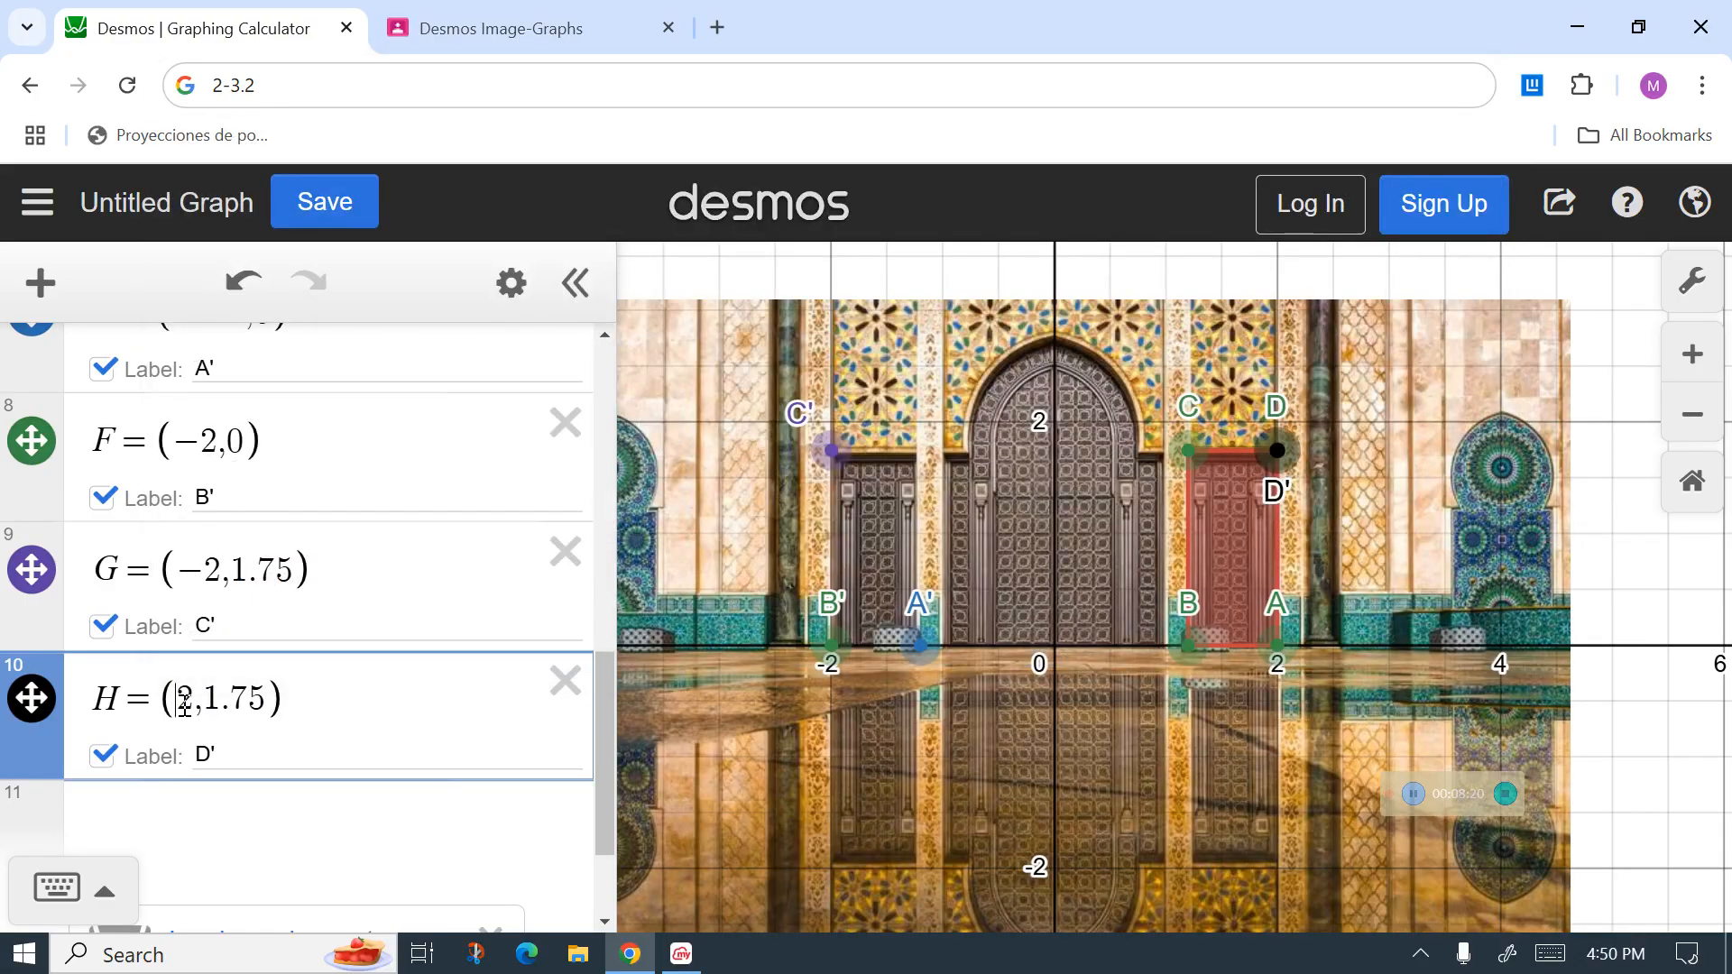
text(-1)
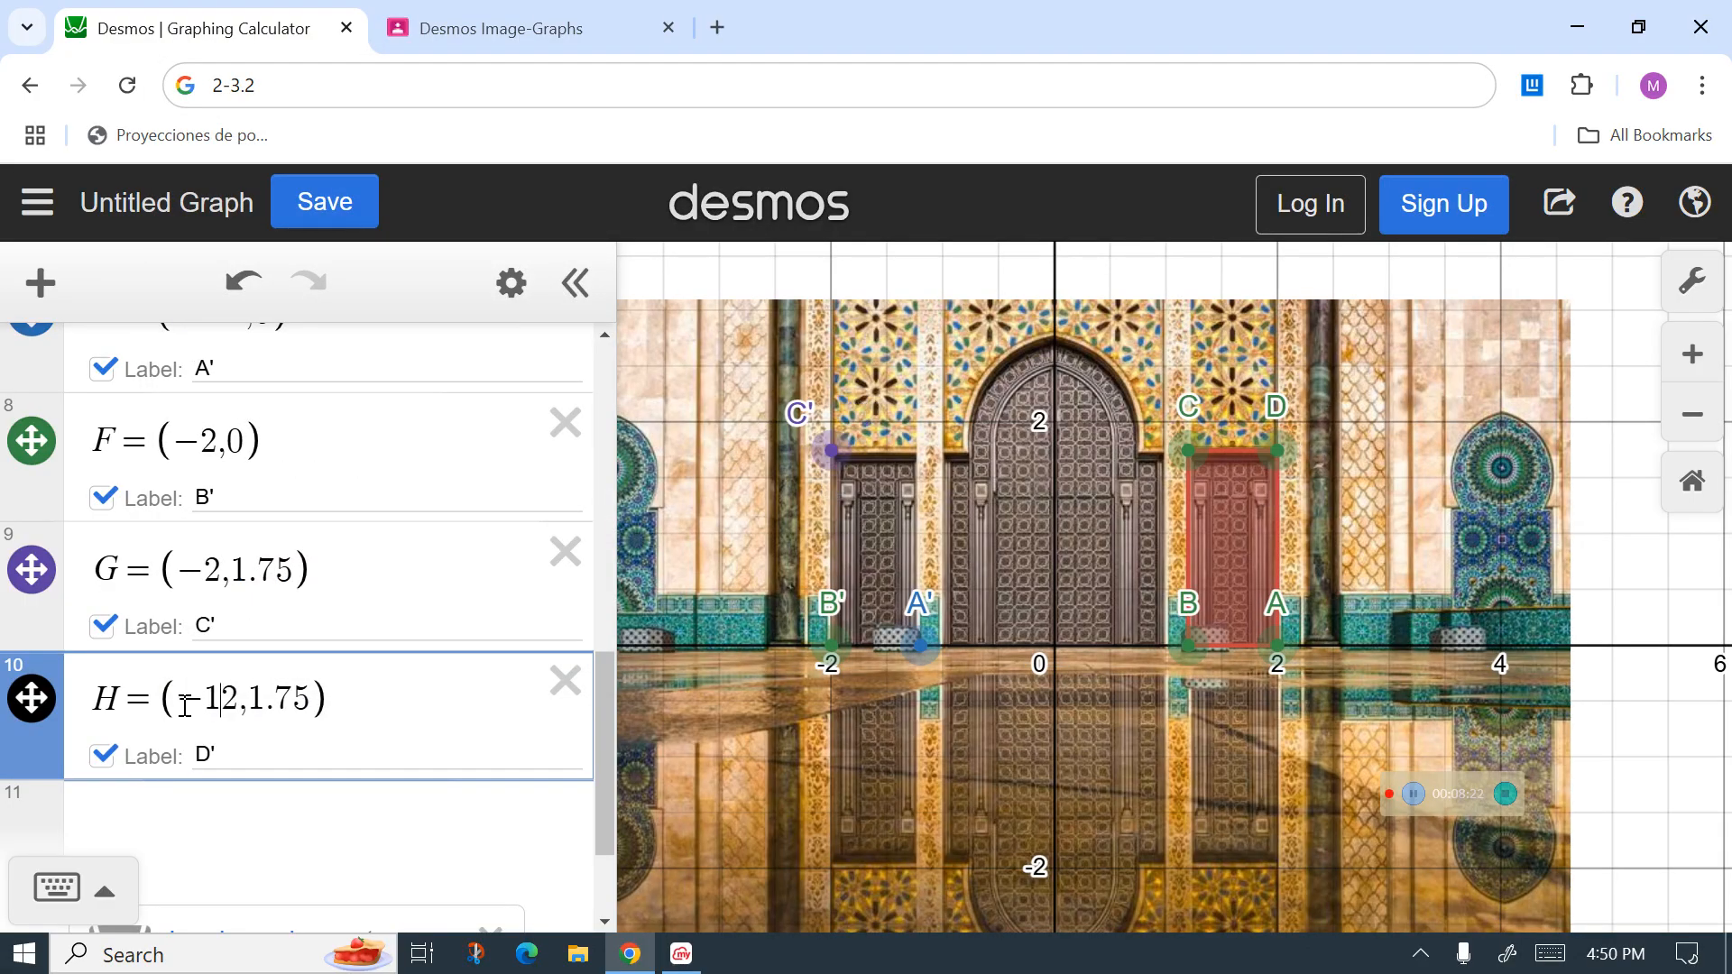
text(.)
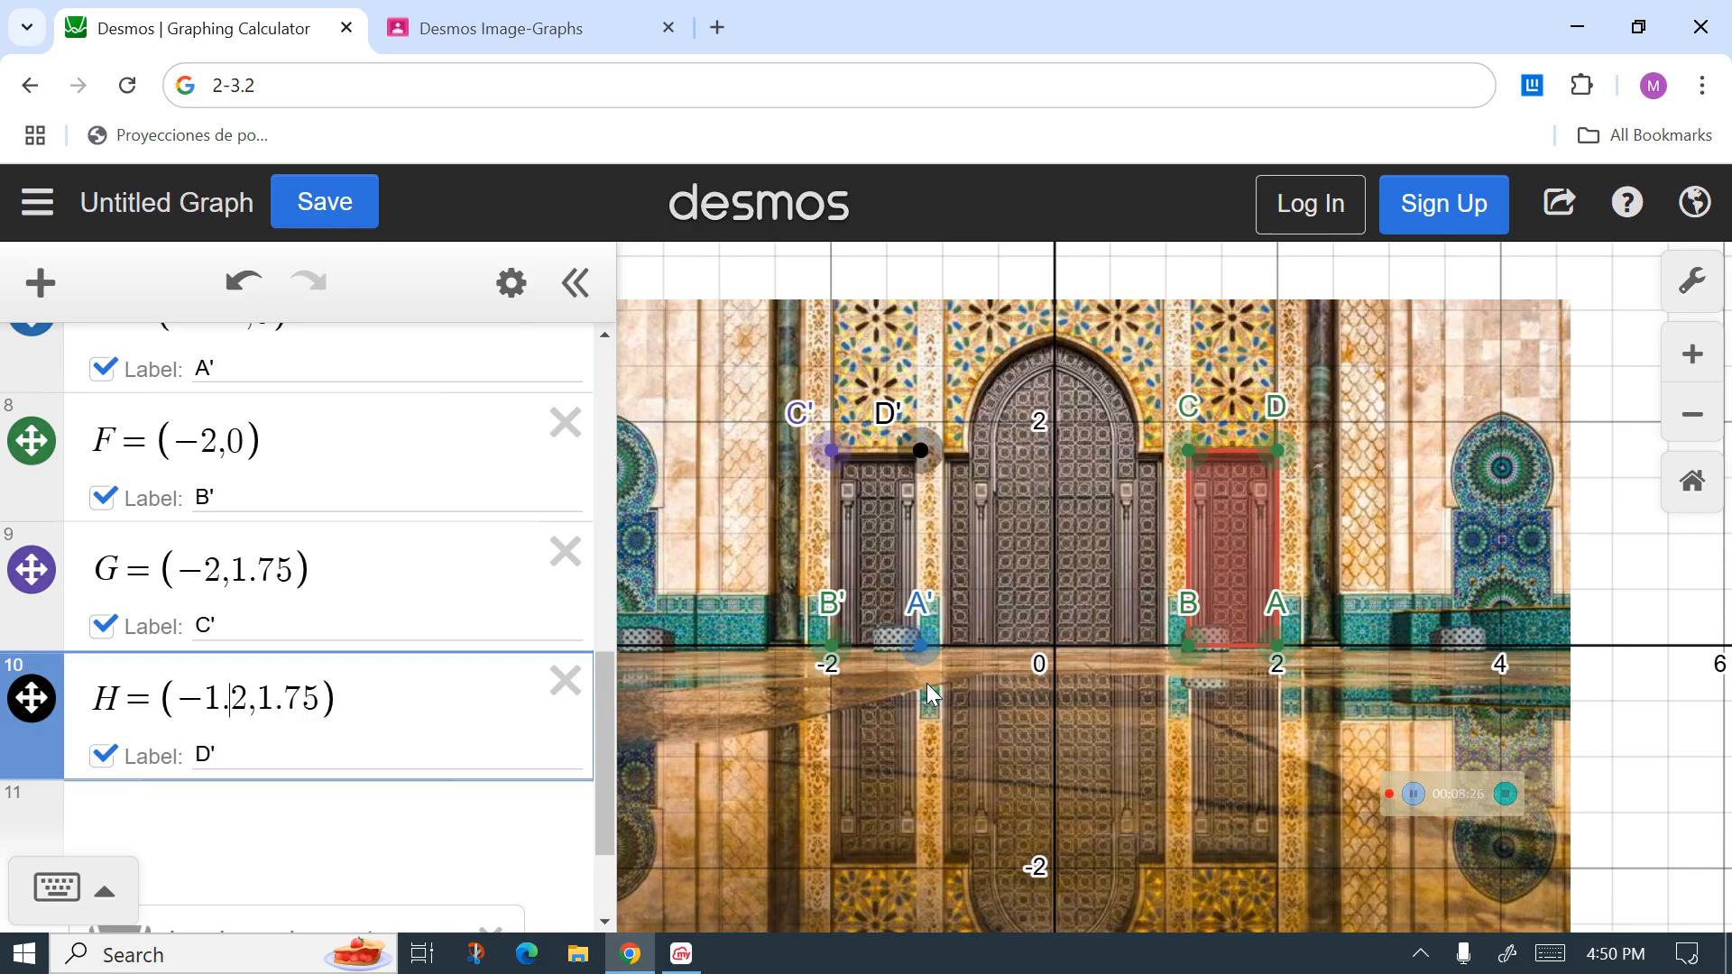
Step: Add the expression polygon(E,F,G,H) below point H to shade the image door A'B'C'D'
click(489, 849)
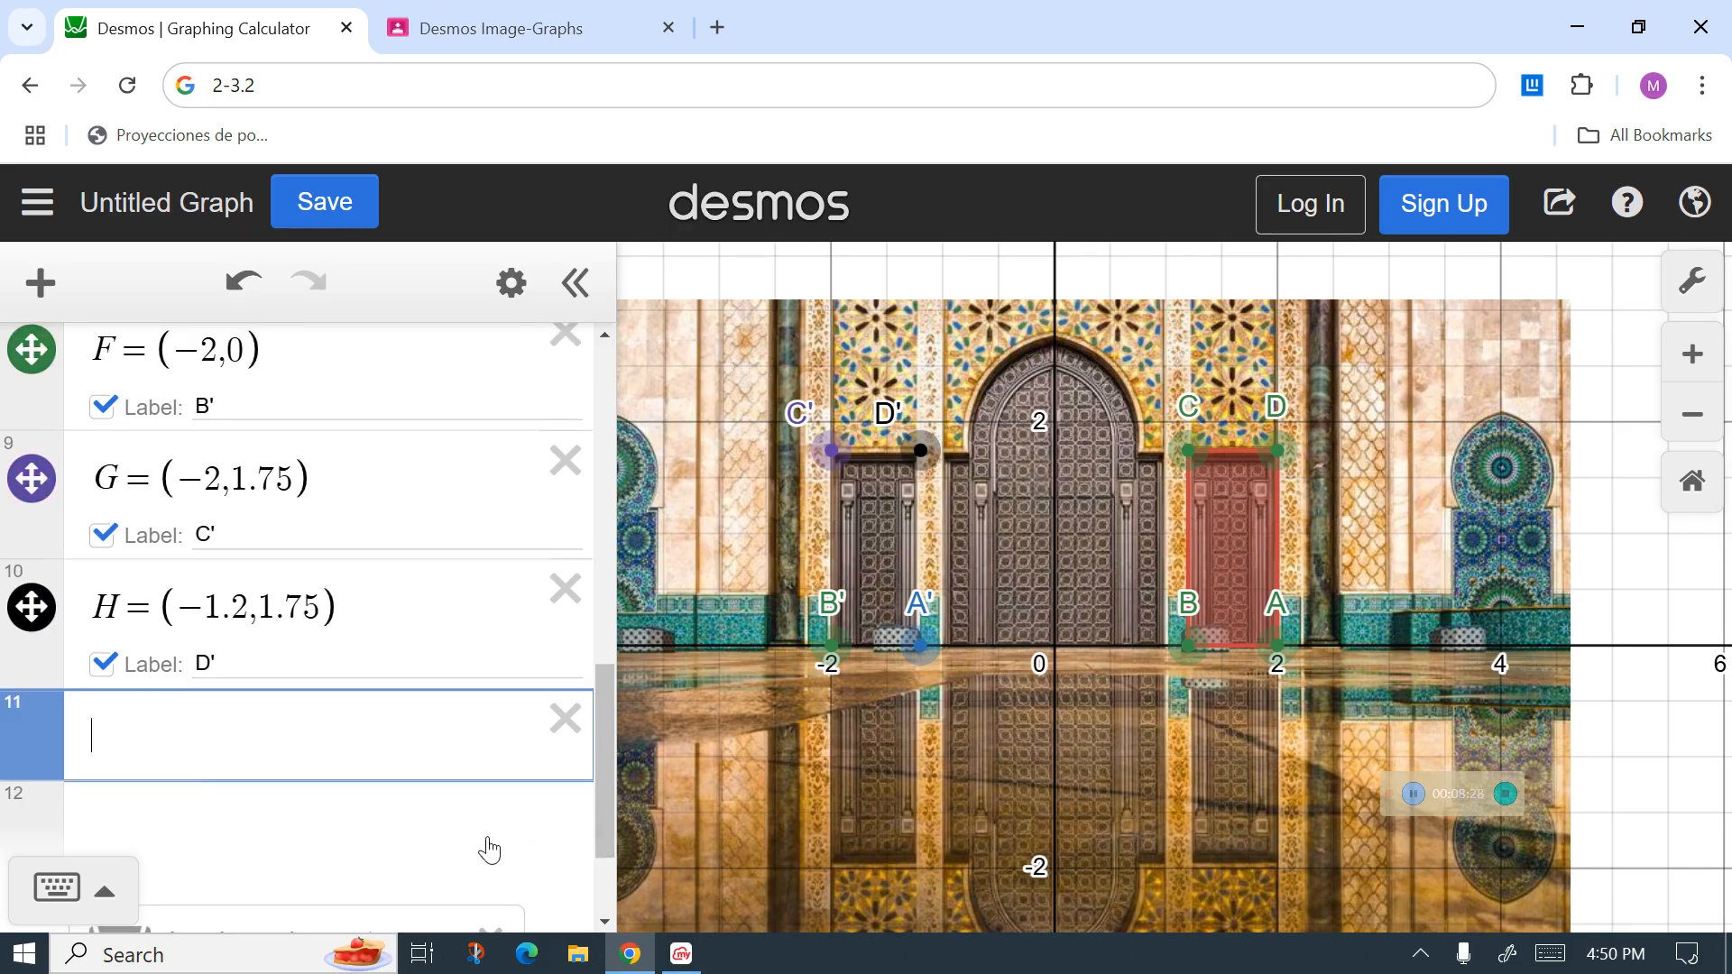
text(polygon)
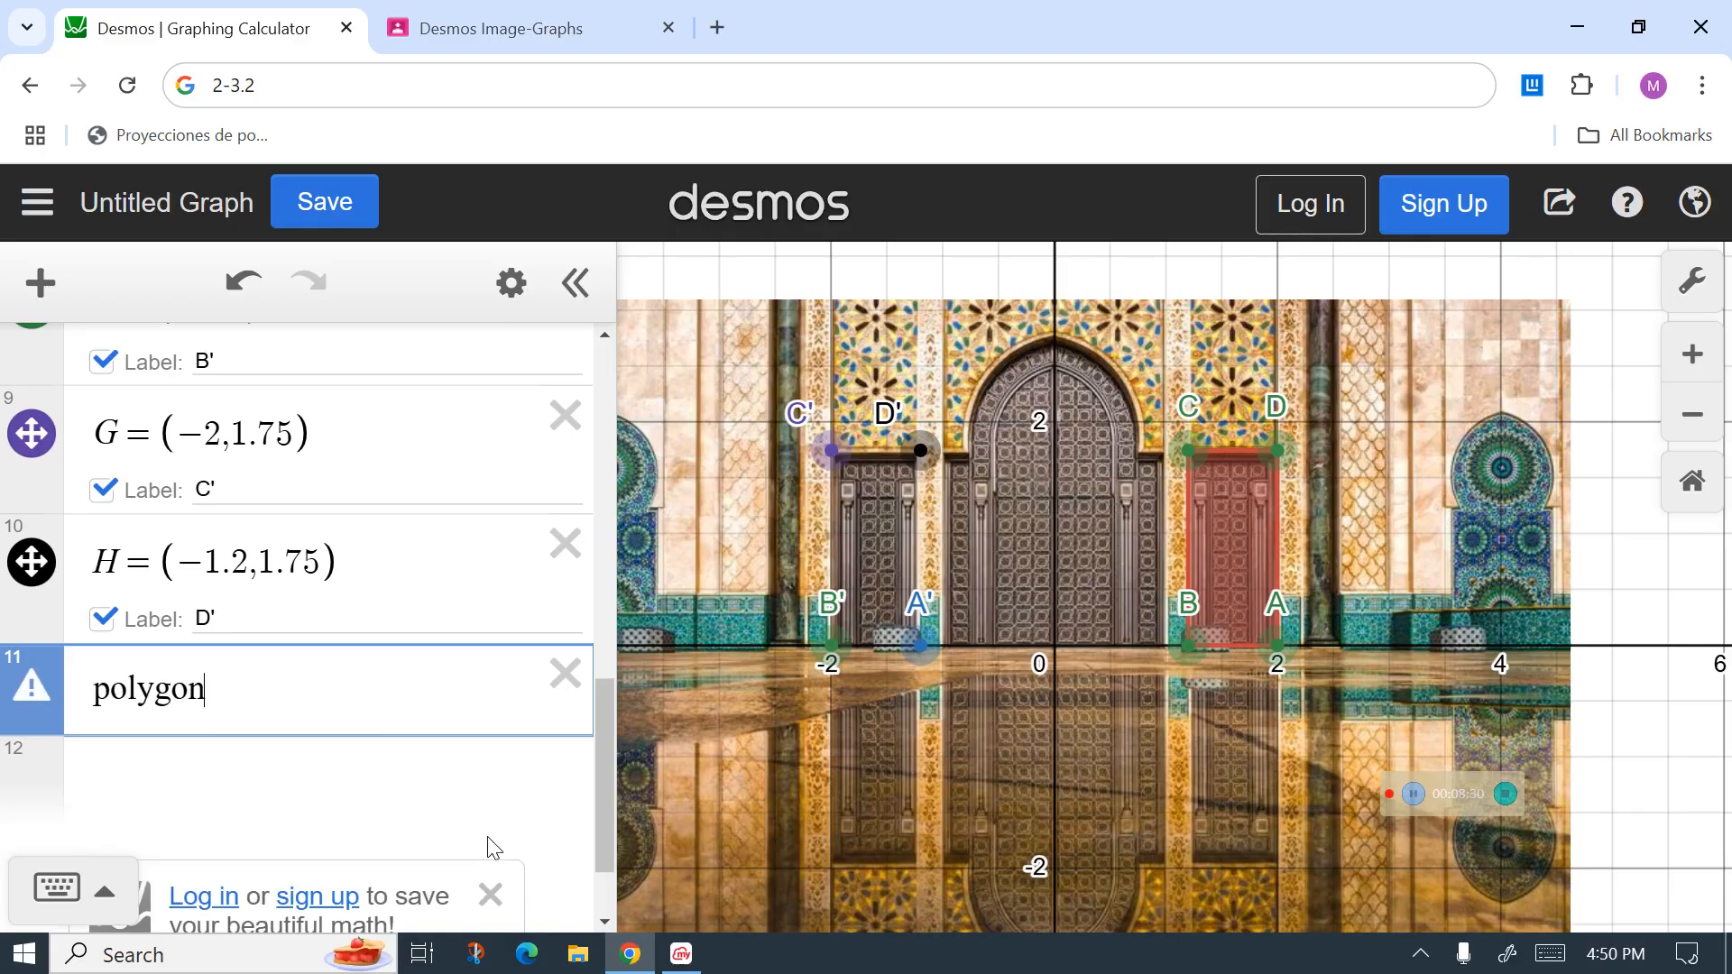
text((E,)
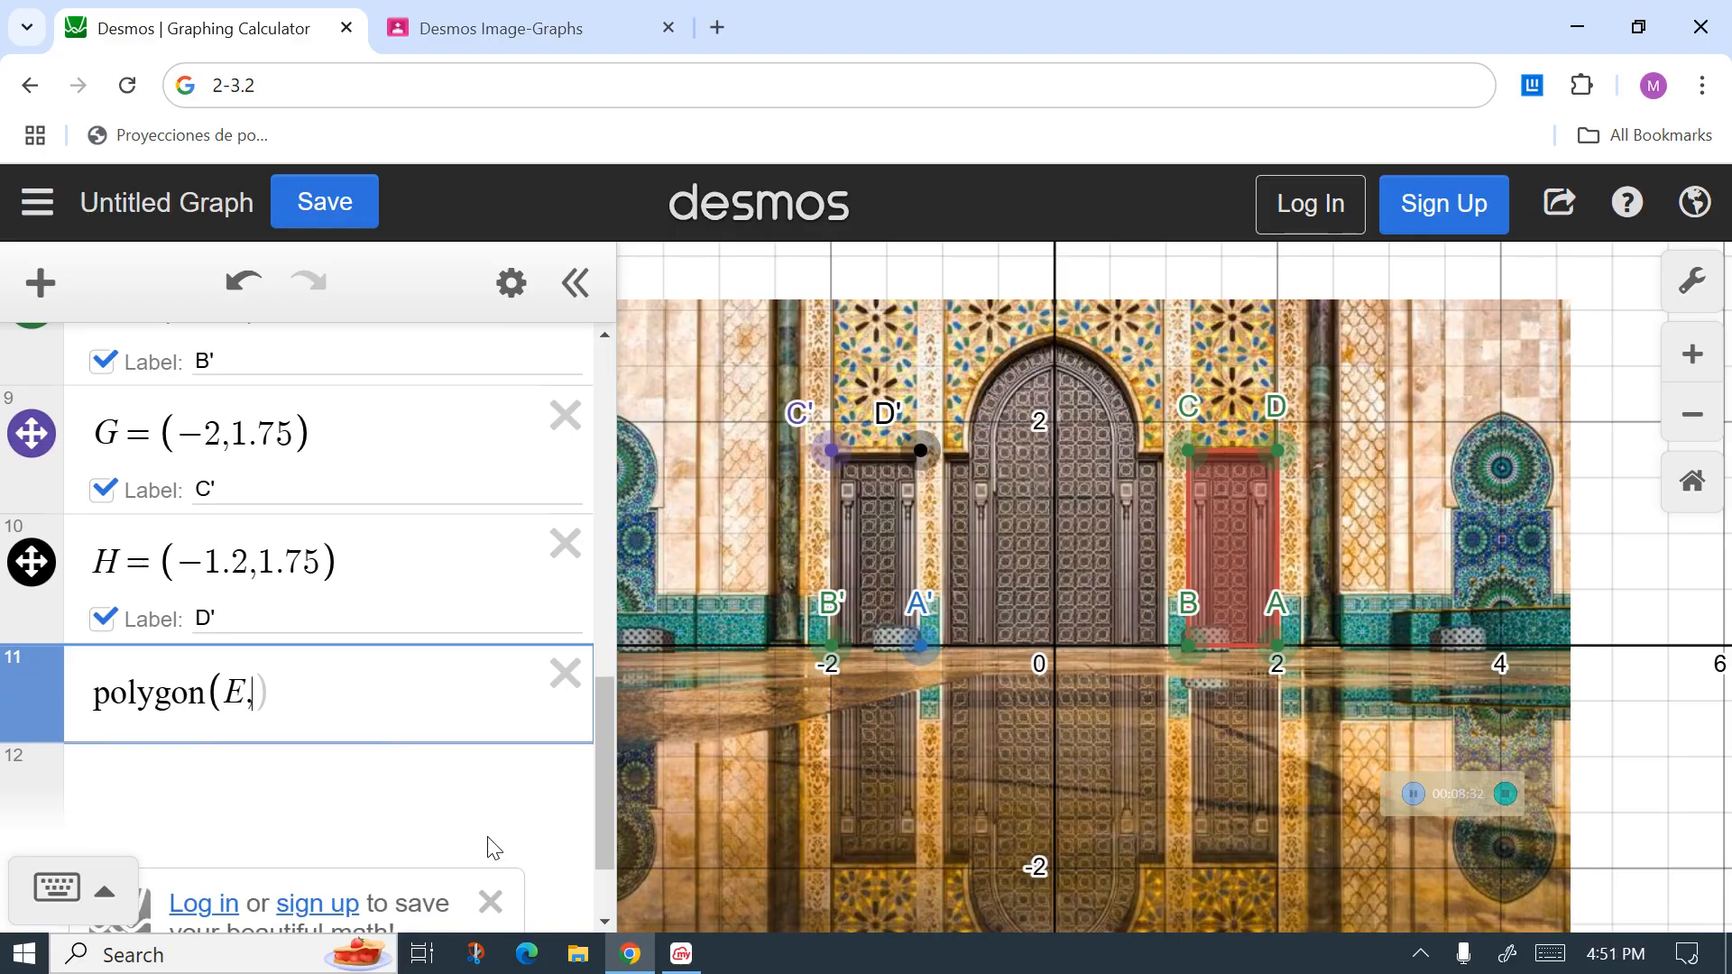
text(F,G,H)
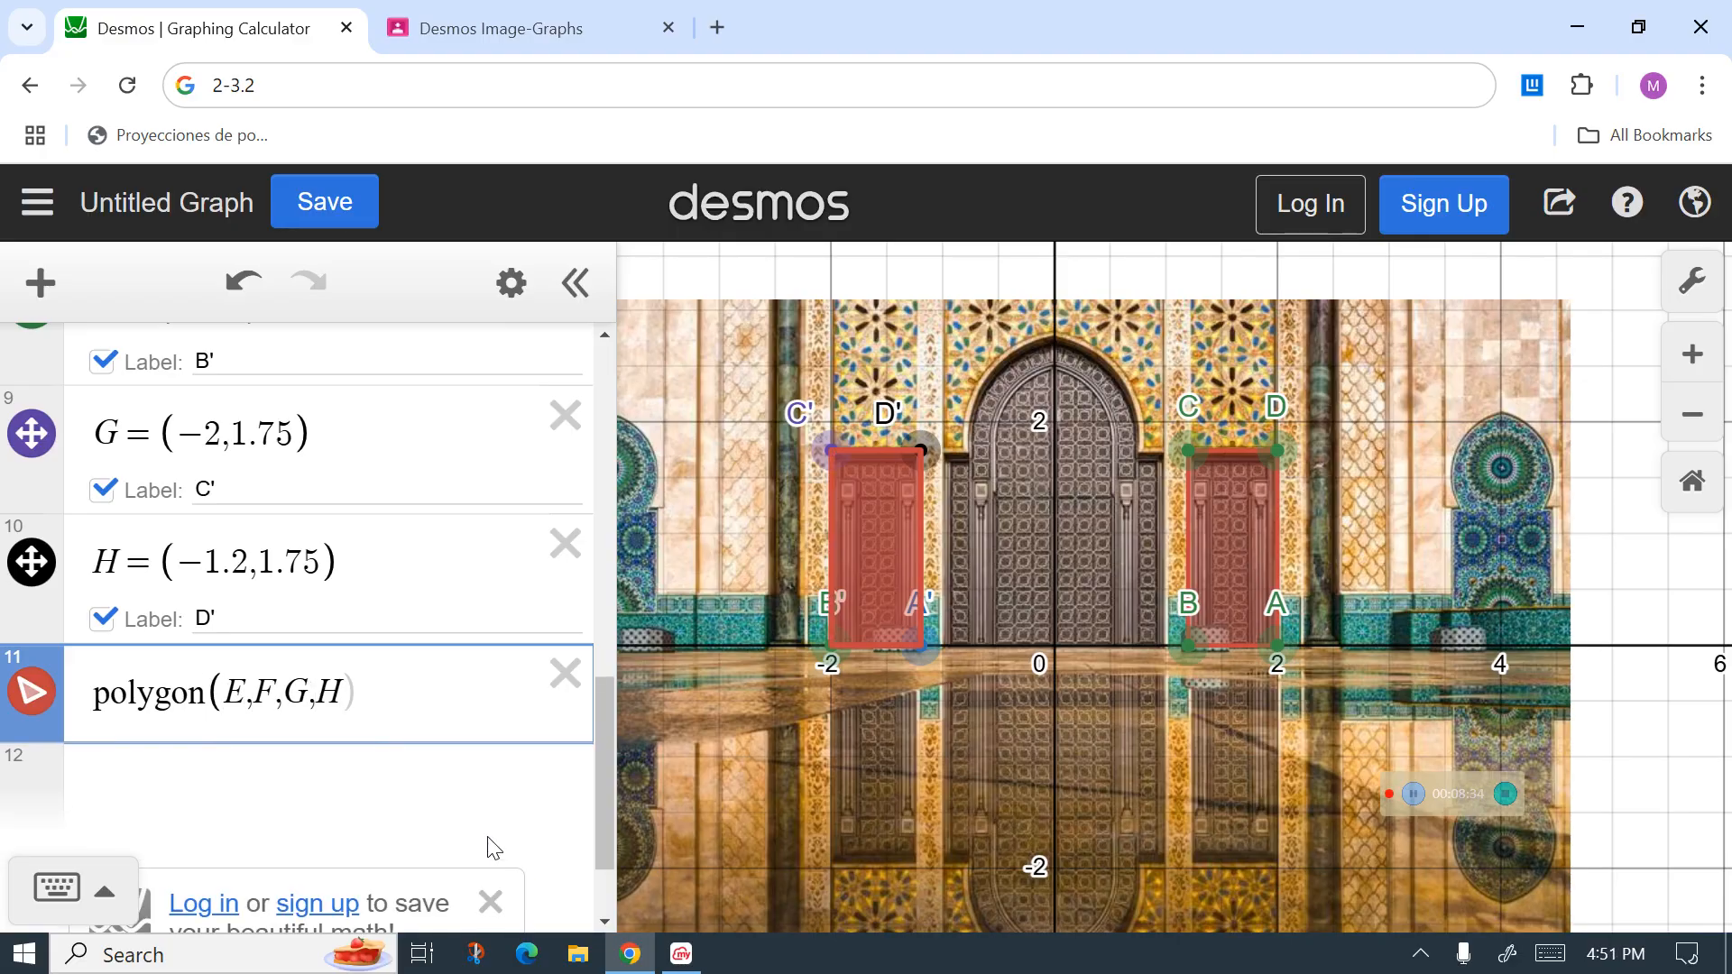
text())
click(31, 693)
click(684, 646)
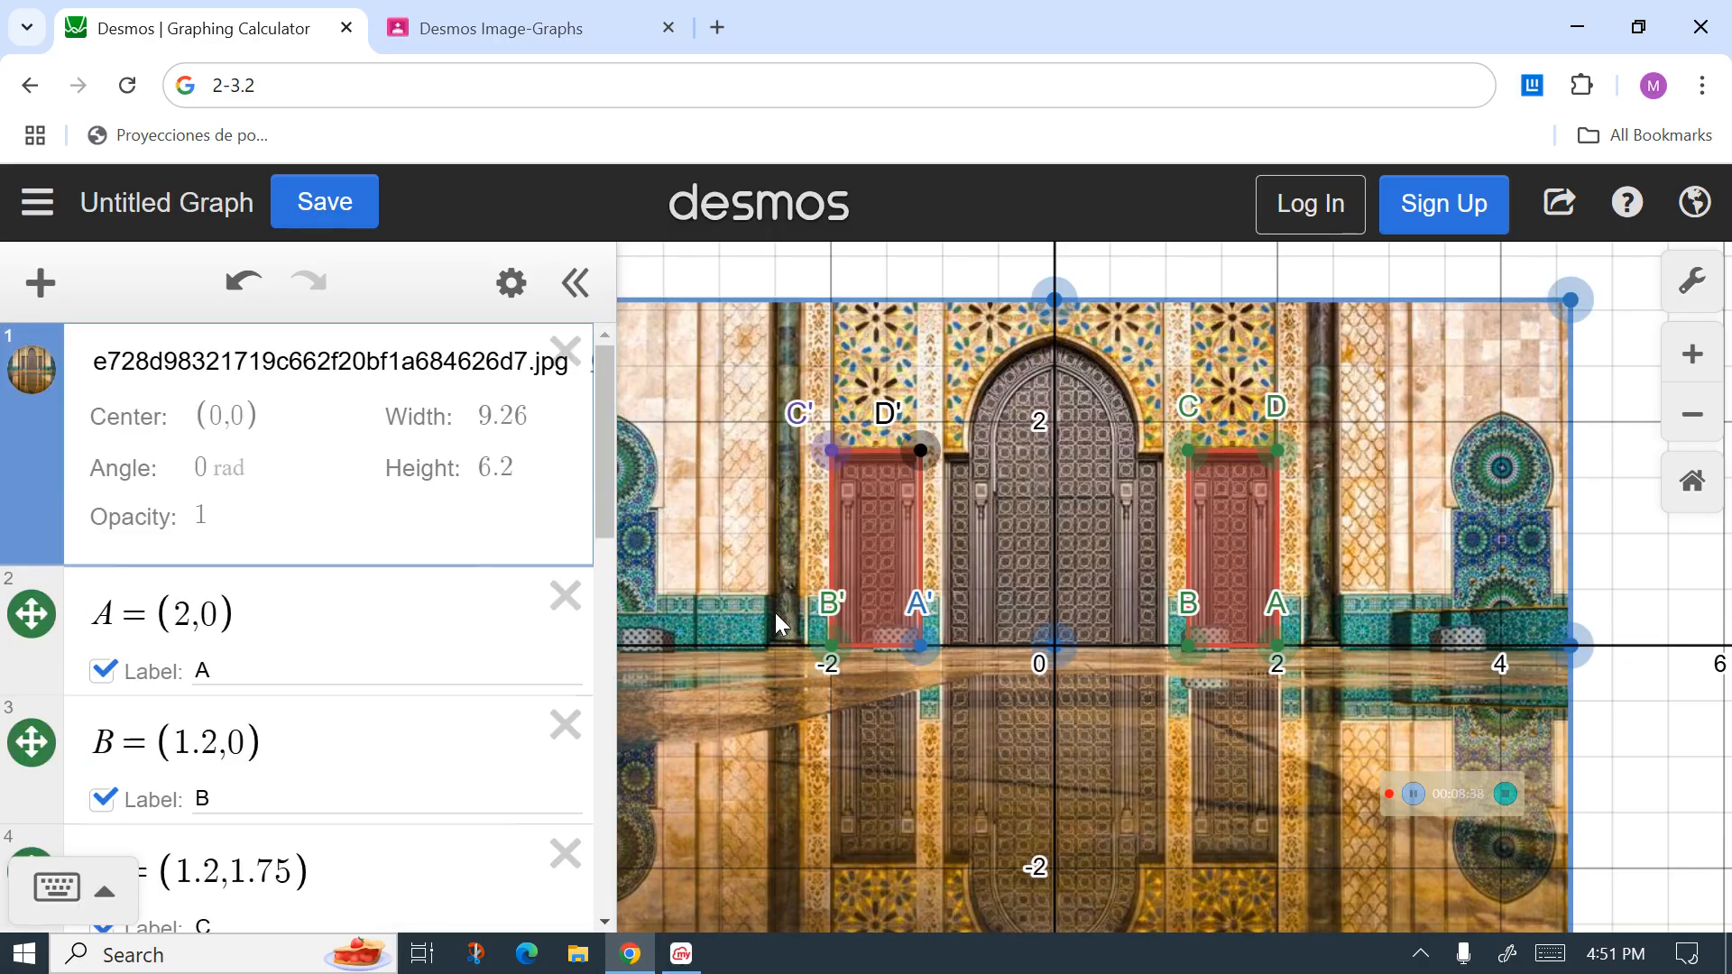
Step: Change the colour of polygon(A,B,C,D) to green
drag(603, 442, 604, 580)
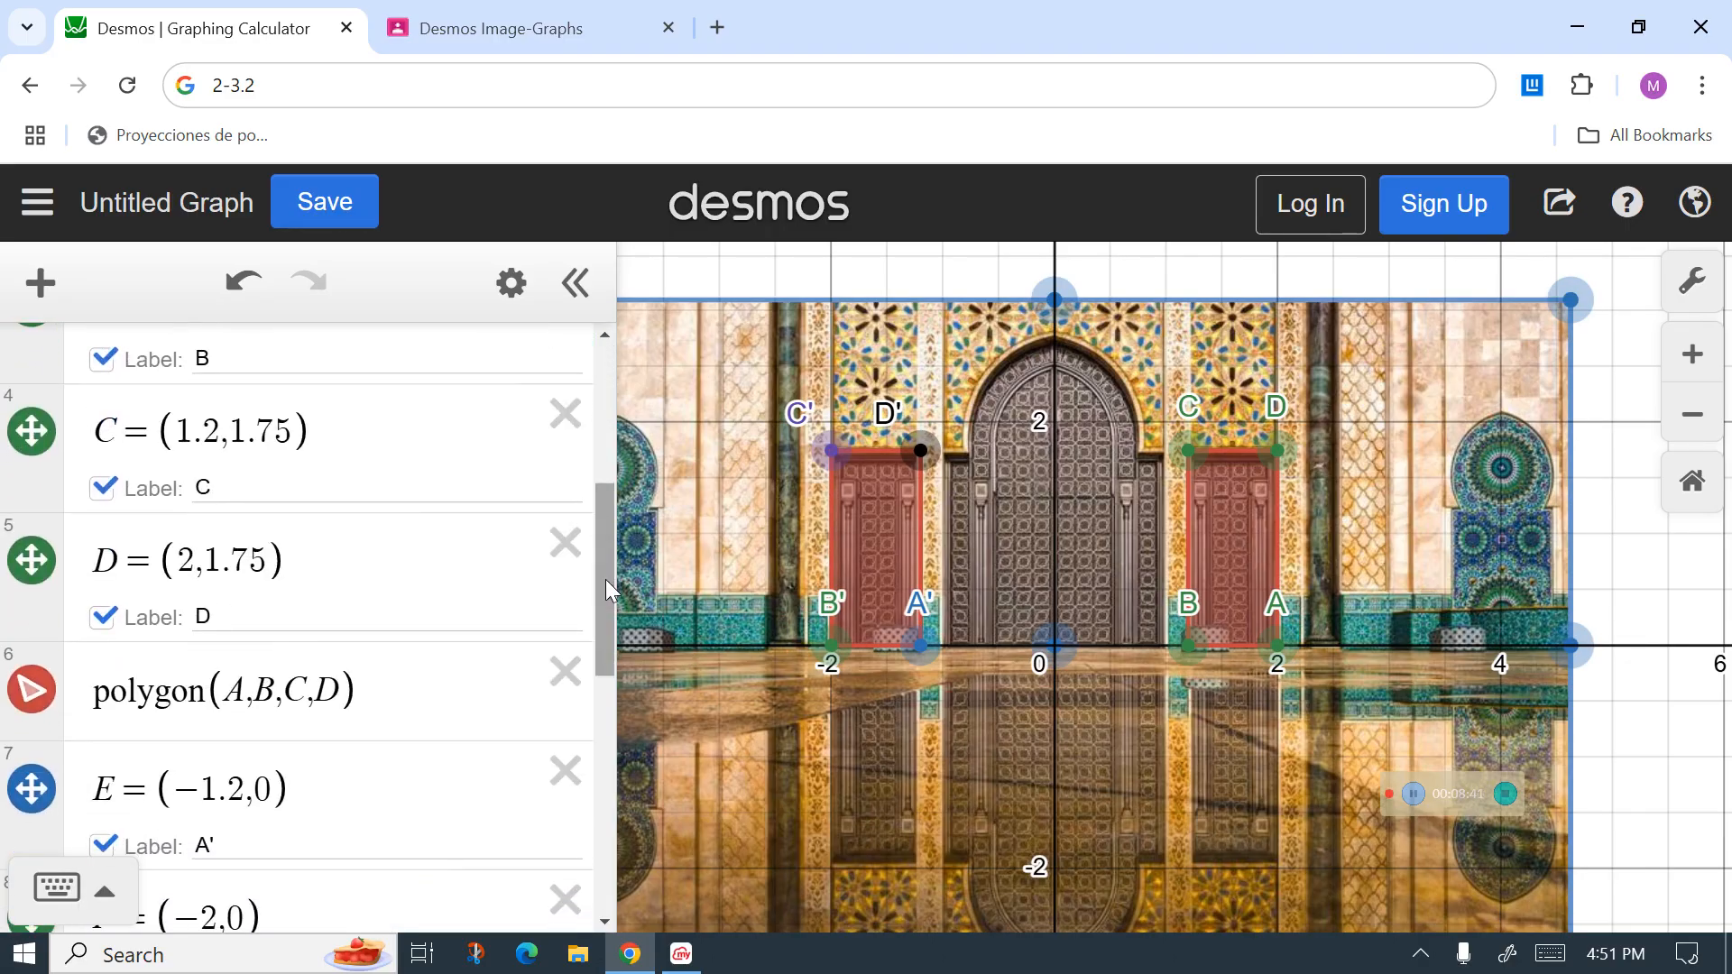
click(25, 699)
click(227, 765)
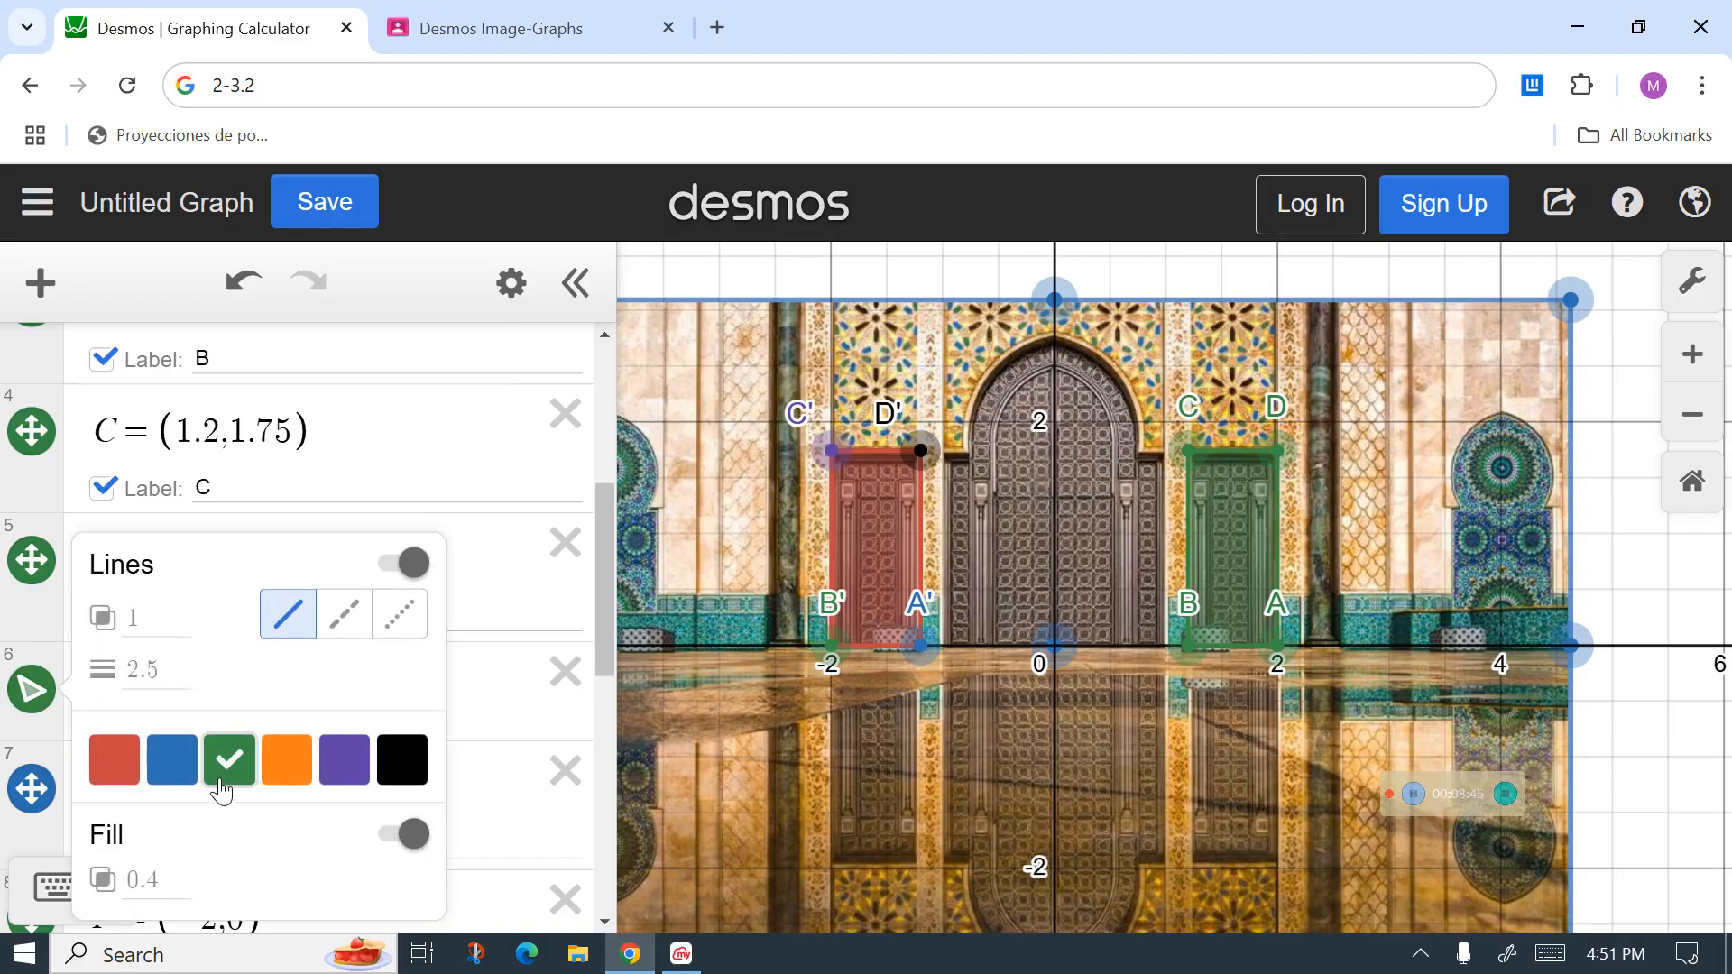
click(725, 268)
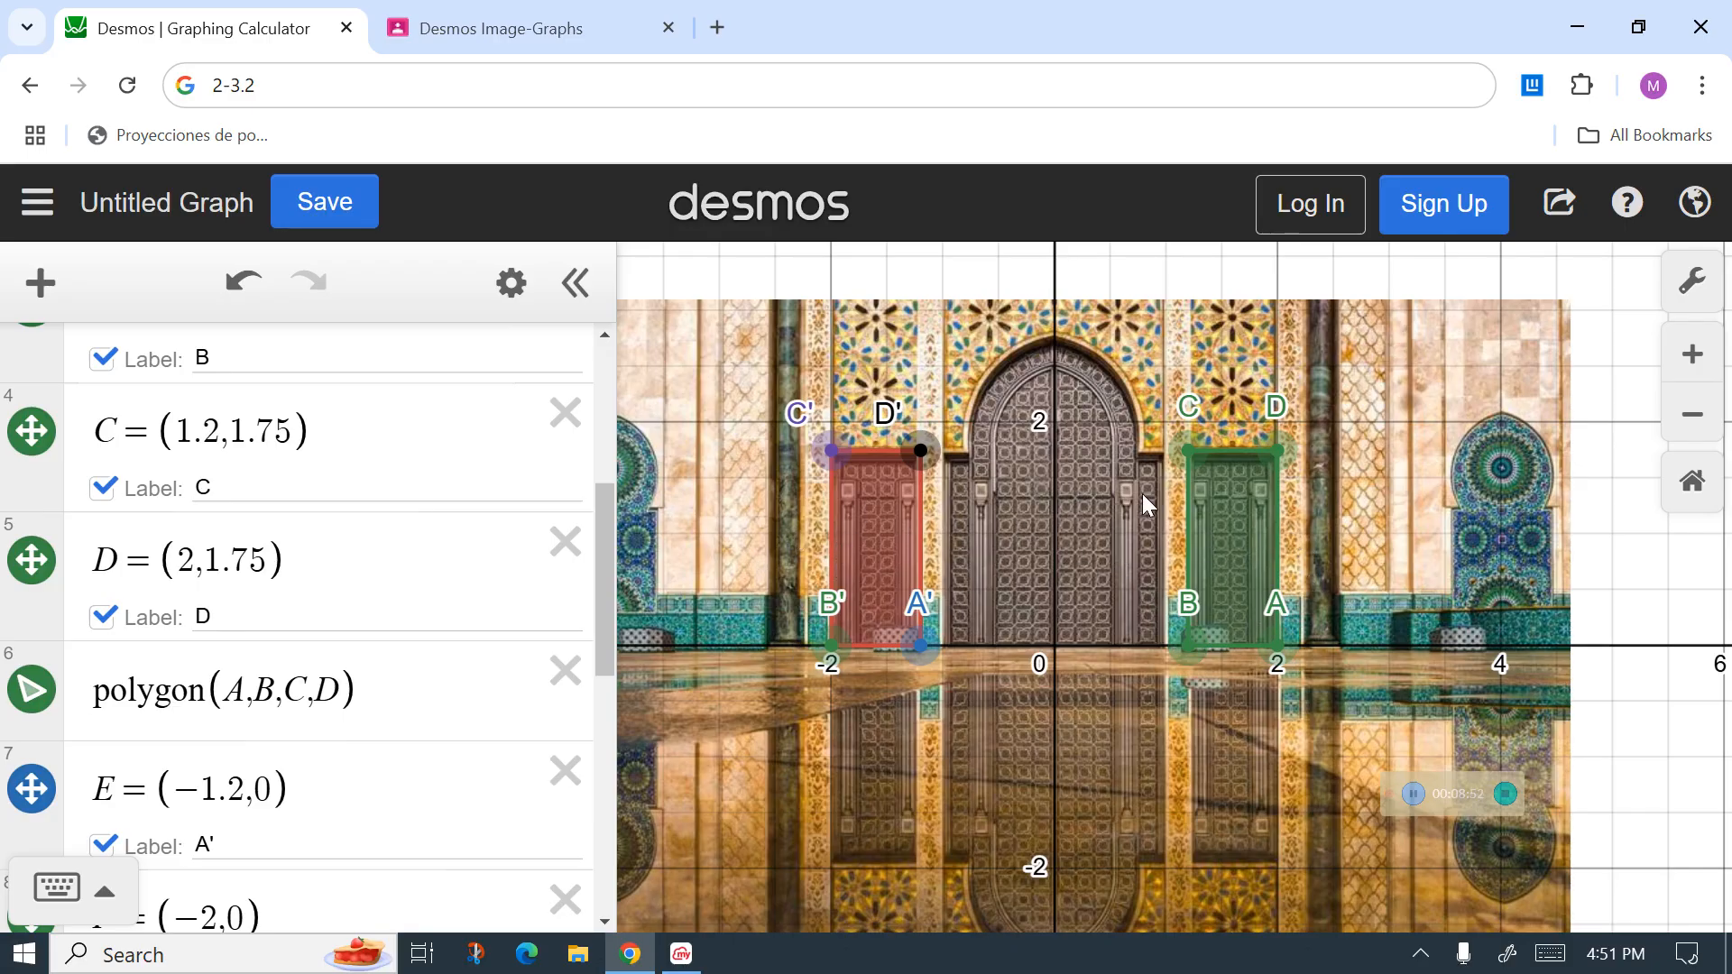
Step: Change the colour of points E and F, labelled A' and B', to red
drag(600, 543, 621, 644)
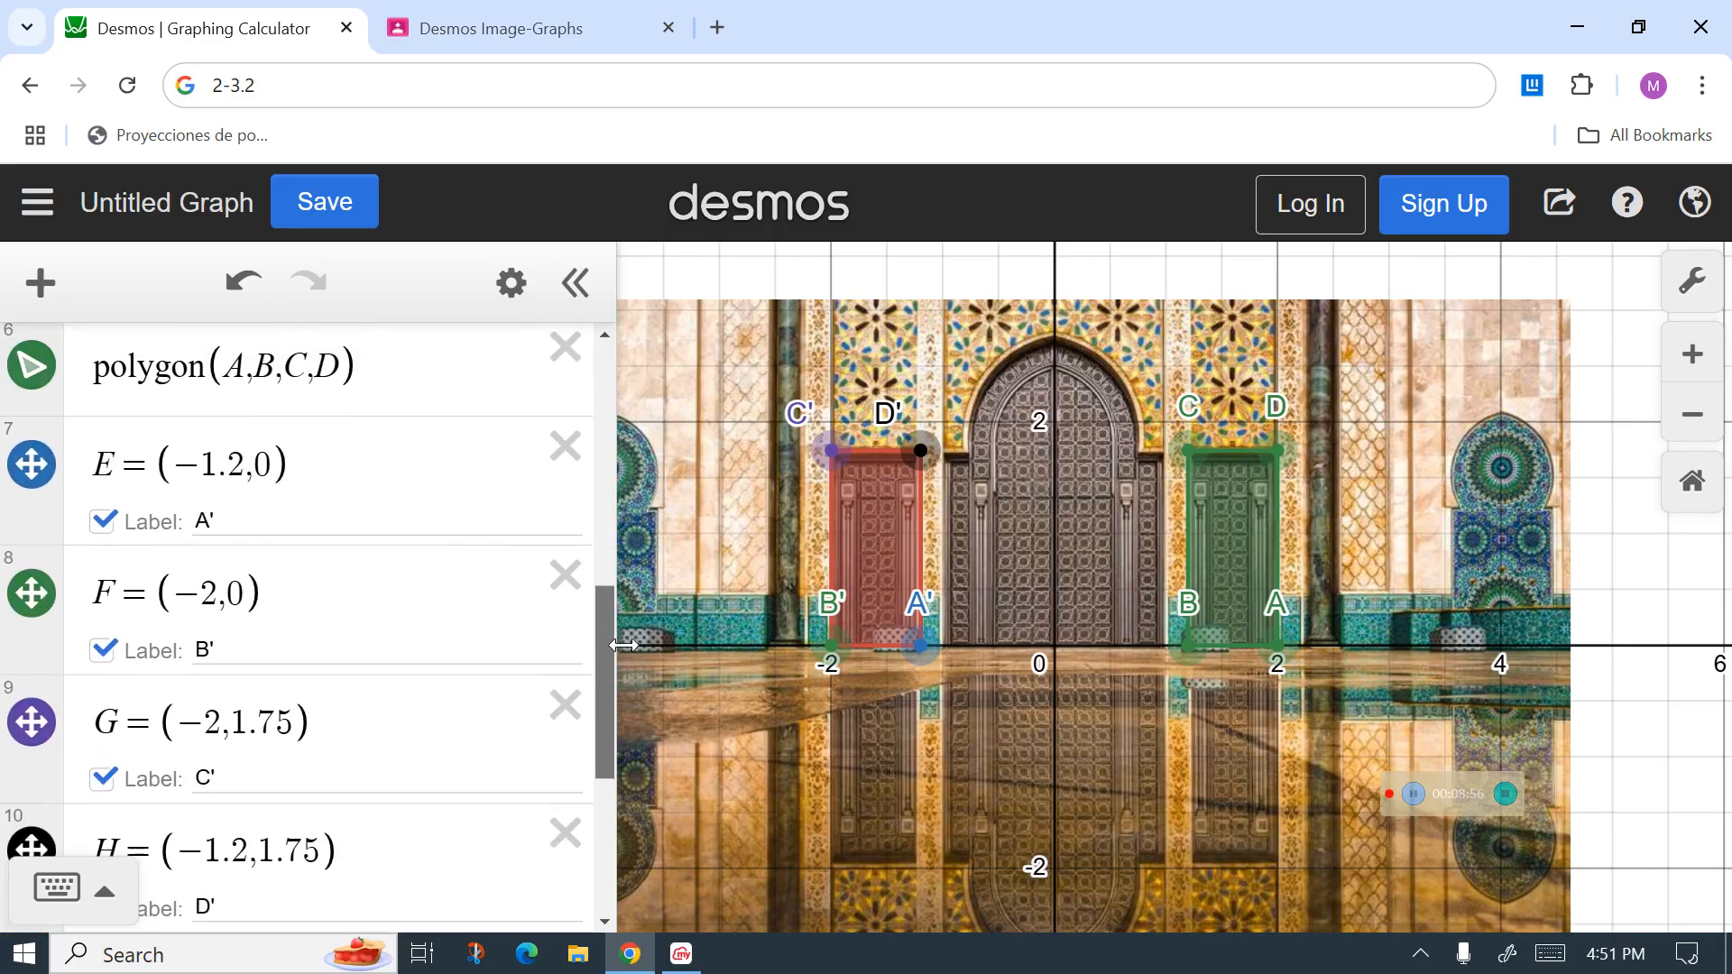
click(33, 468)
click(113, 536)
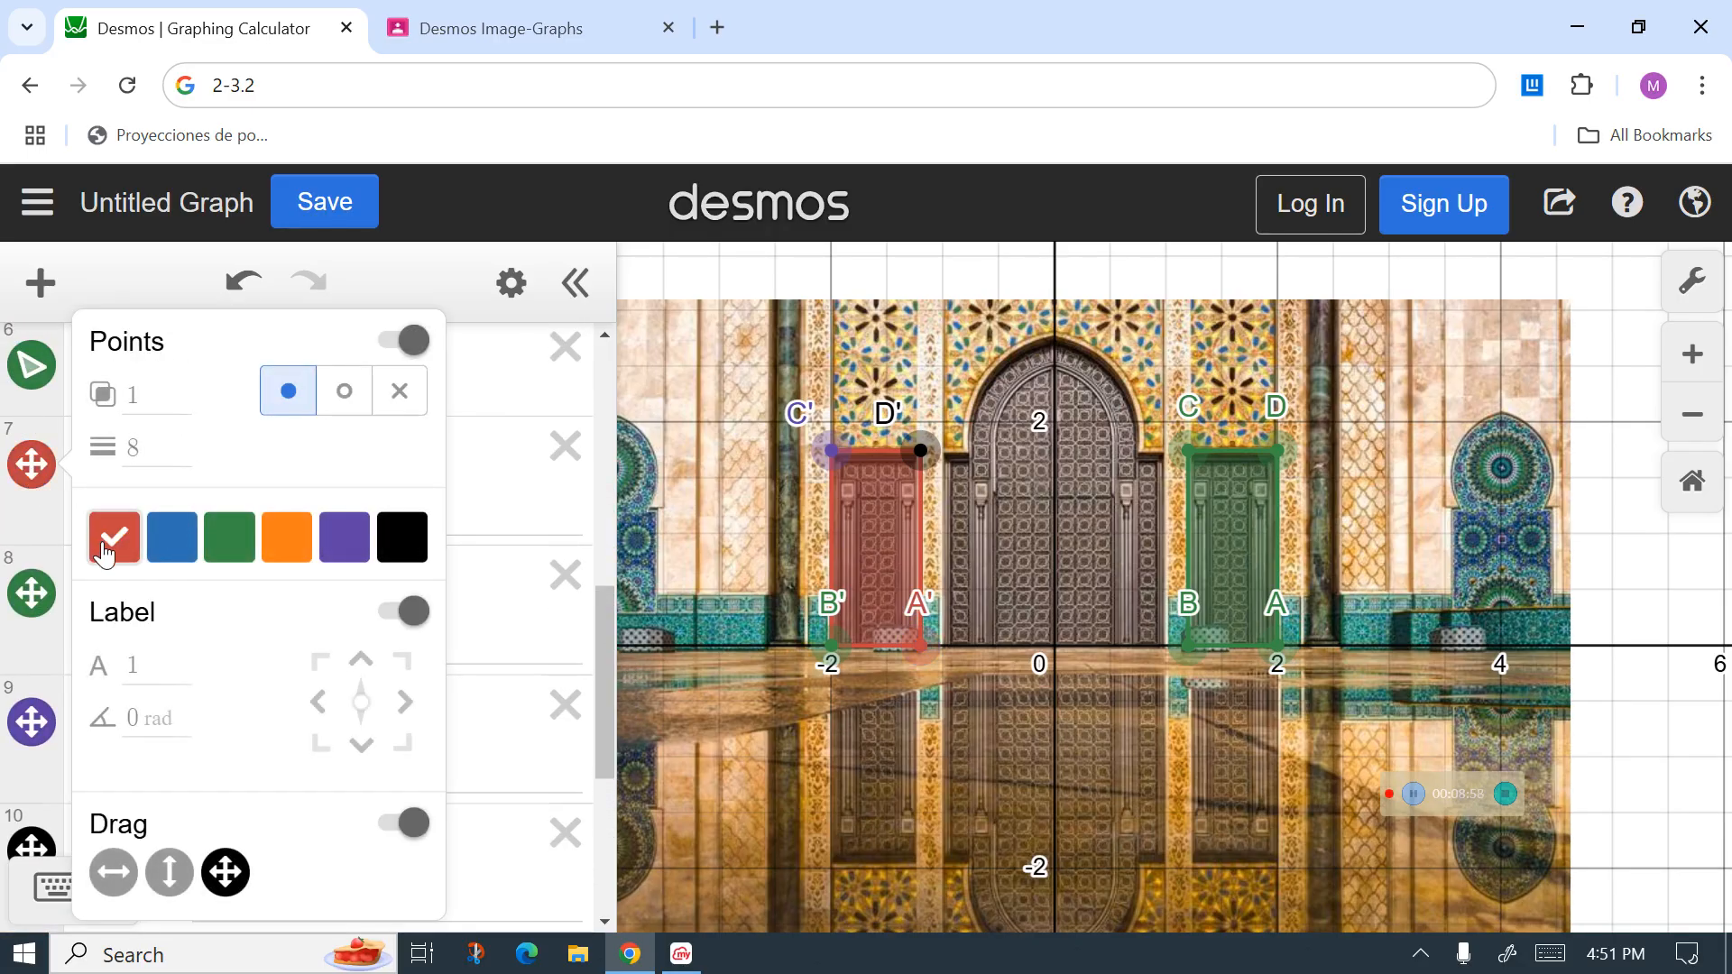
click(41, 600)
click(42, 600)
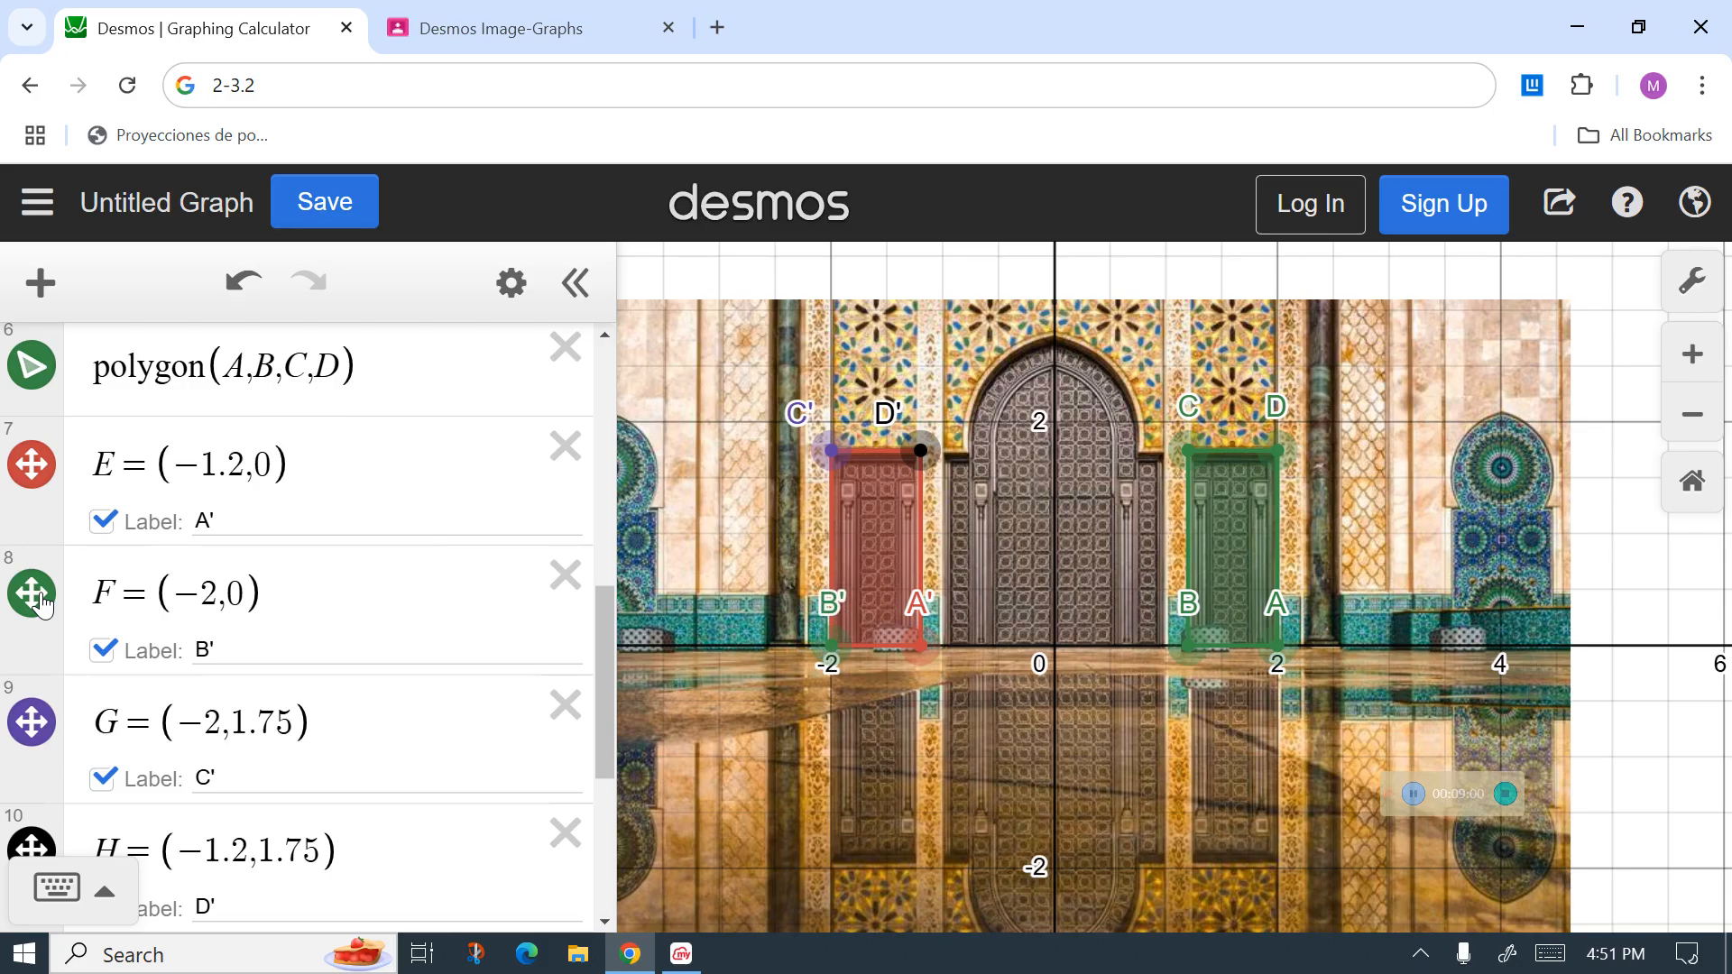
click(36, 593)
click(125, 546)
Step: Change the colour of points G and H, labelled C' and D', to red
click(33, 721)
click(33, 722)
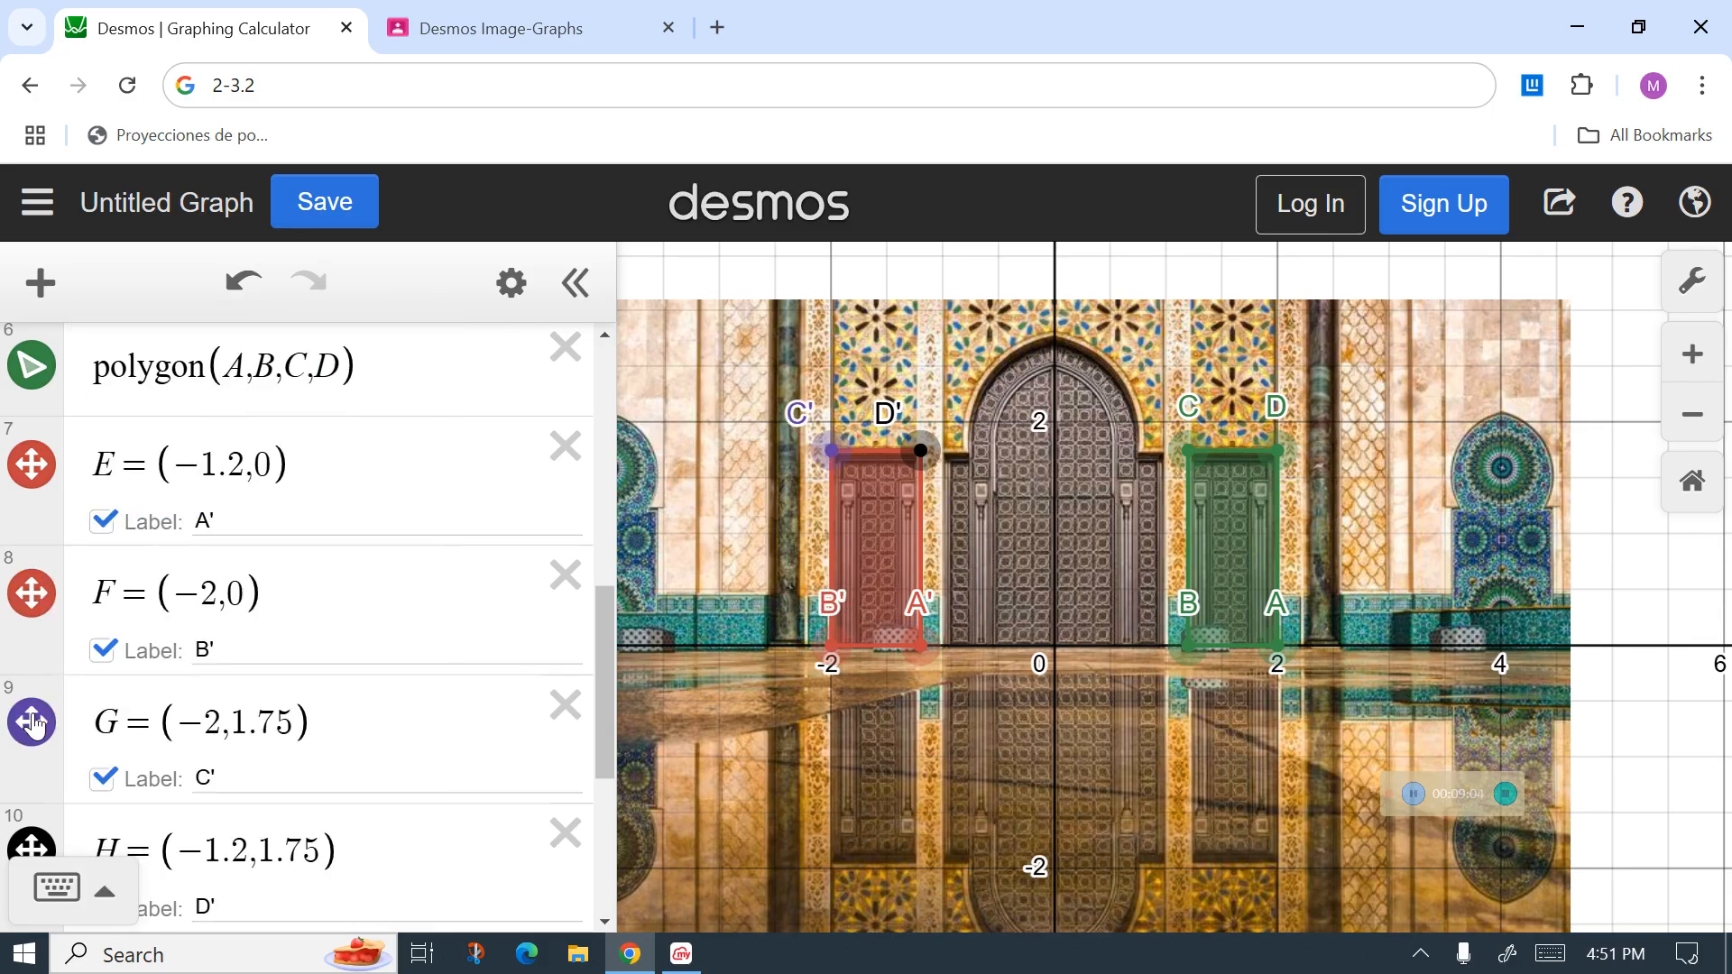
click(33, 722)
click(101, 550)
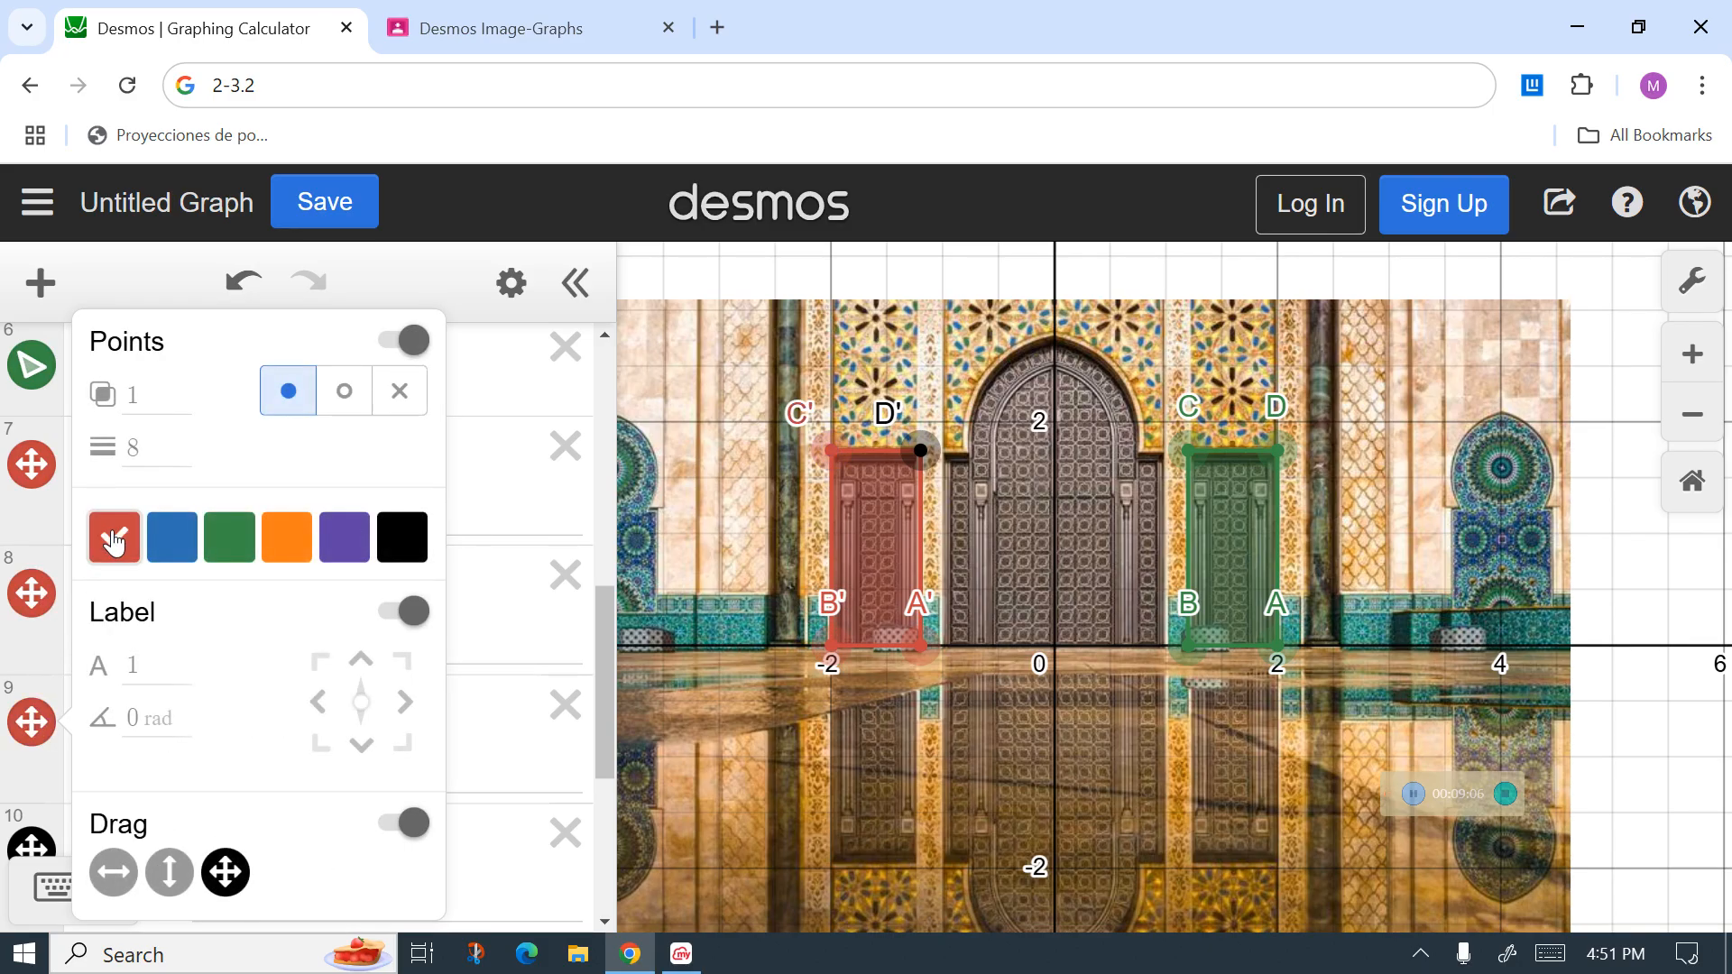
click(27, 853)
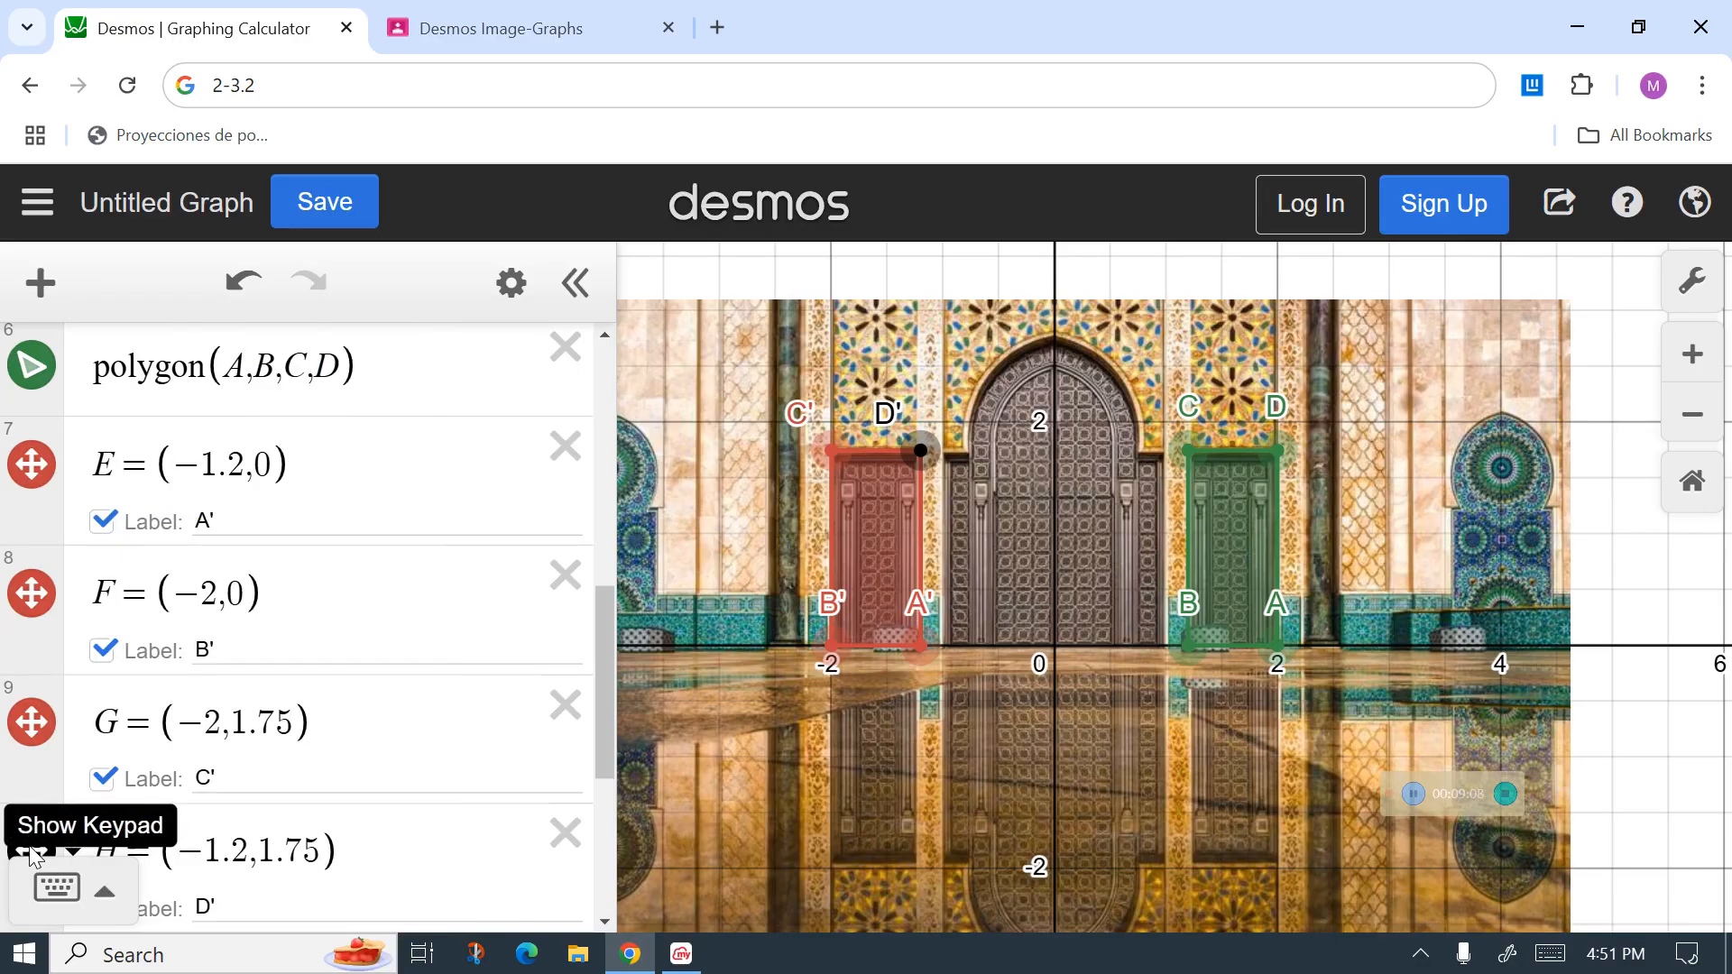
click(31, 850)
click(31, 850)
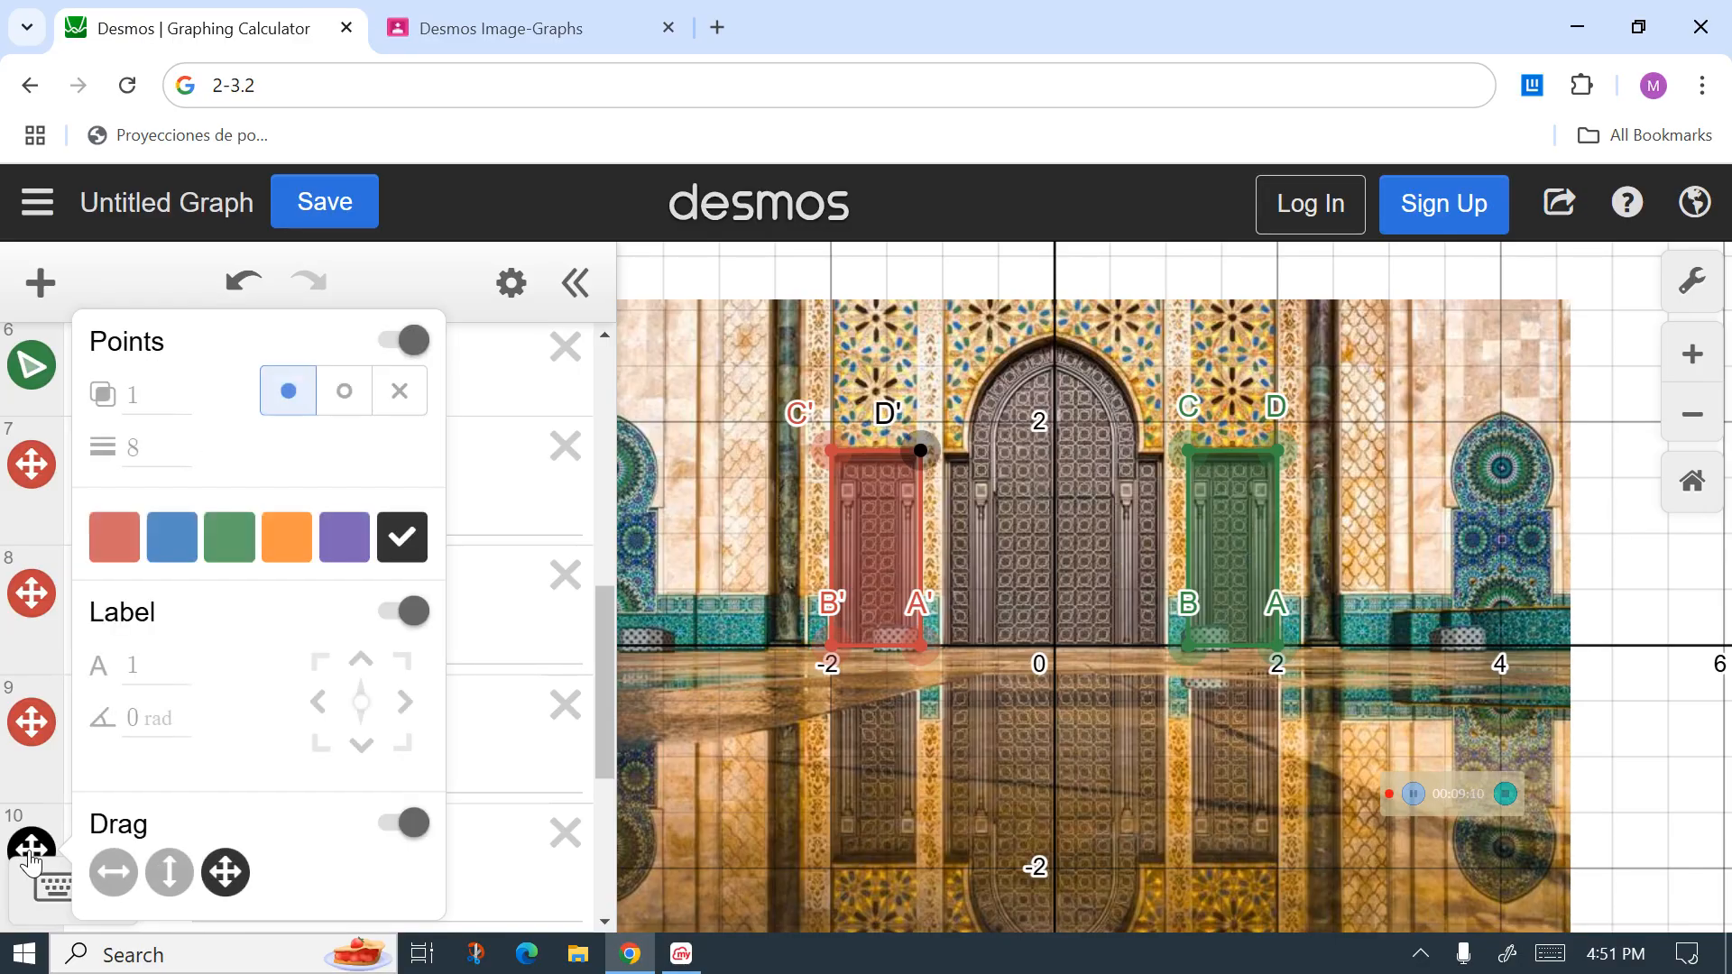
click(104, 538)
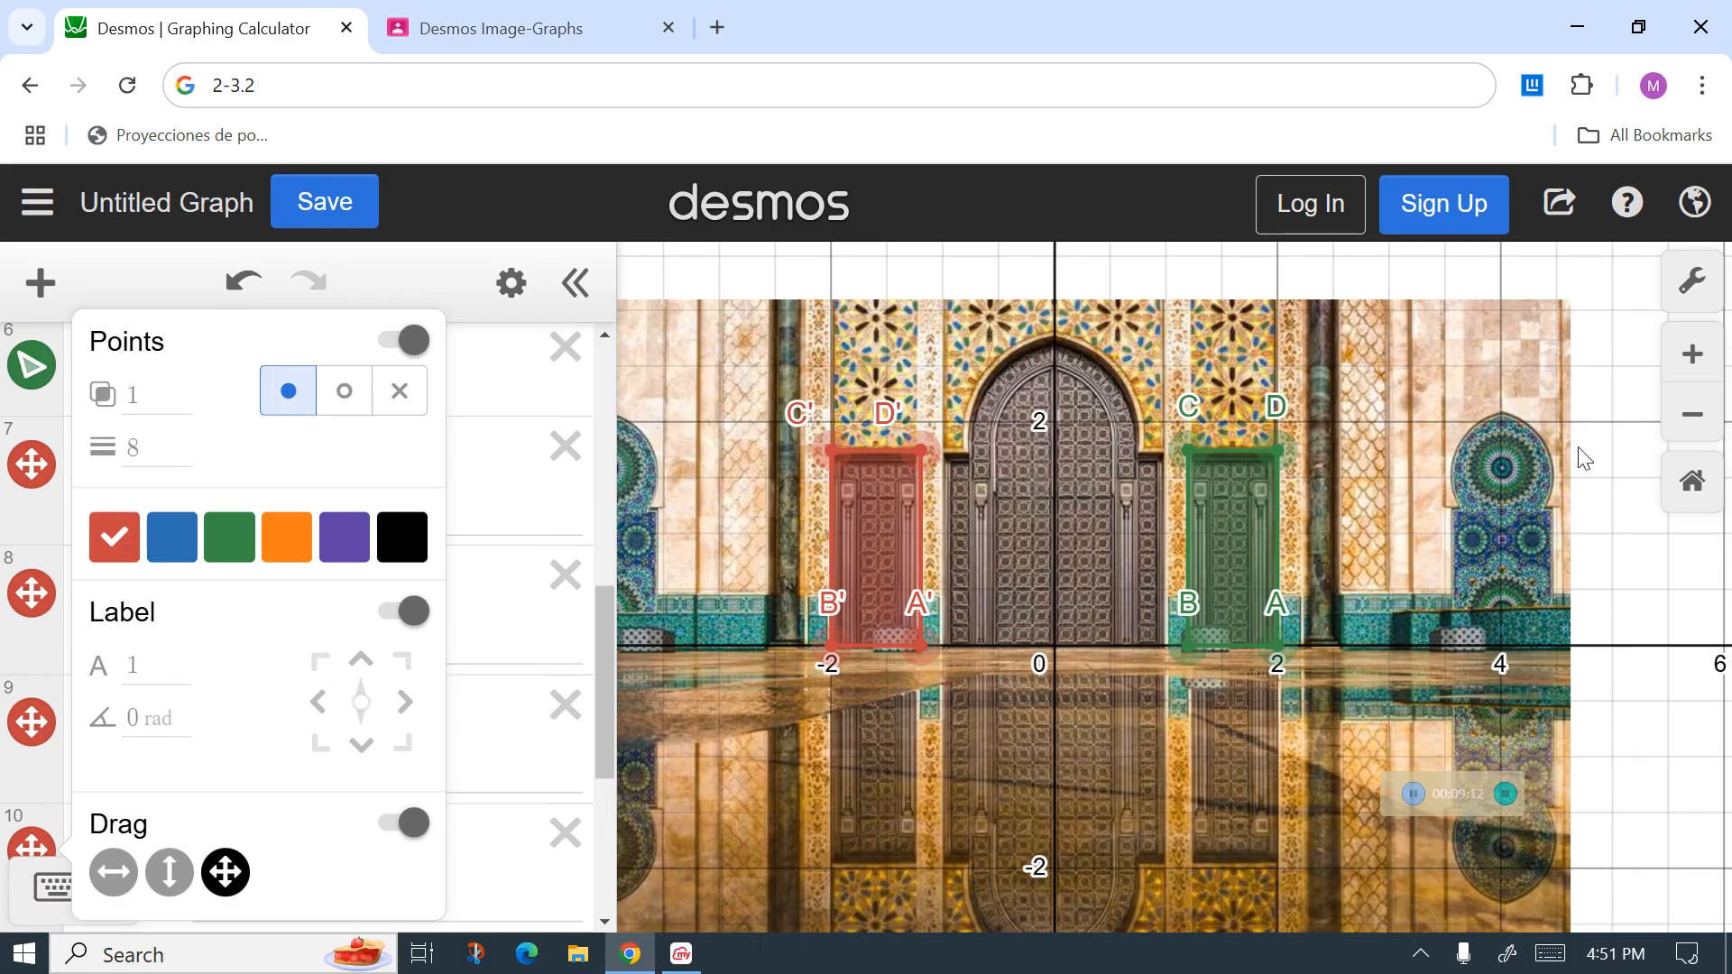
click(1600, 477)
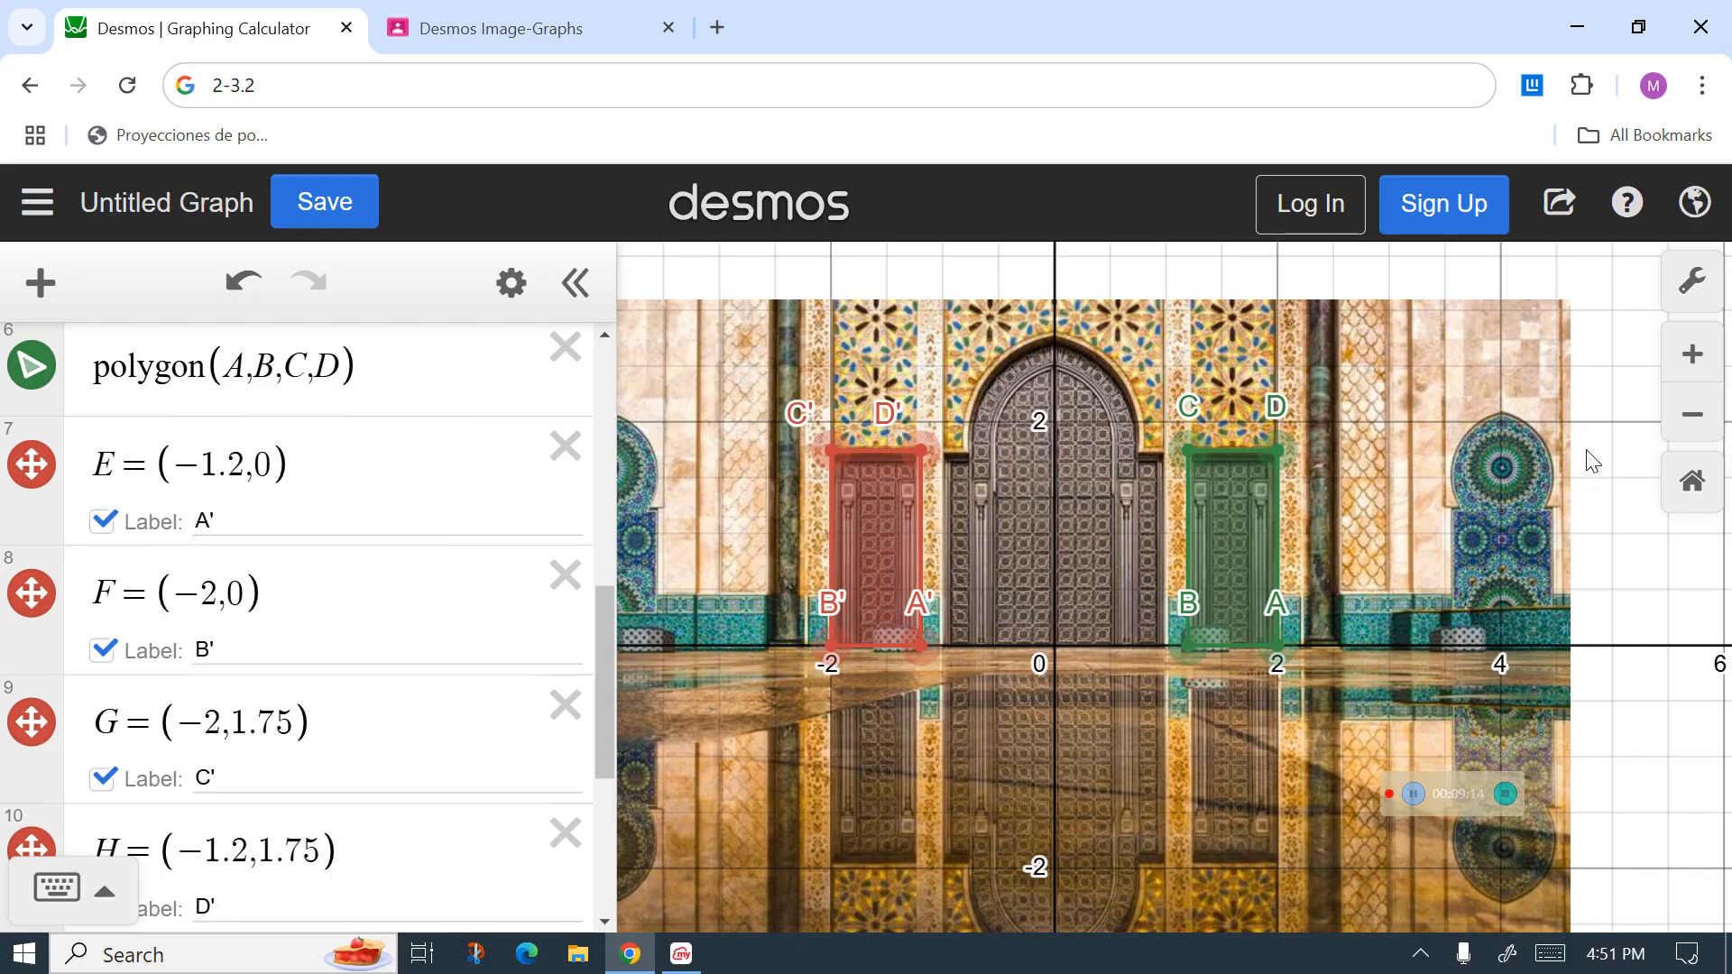
Step: Bring points A to D back into the expression list view and minimize the browser to return to the whiteboard app
drag(599, 652, 612, 451)
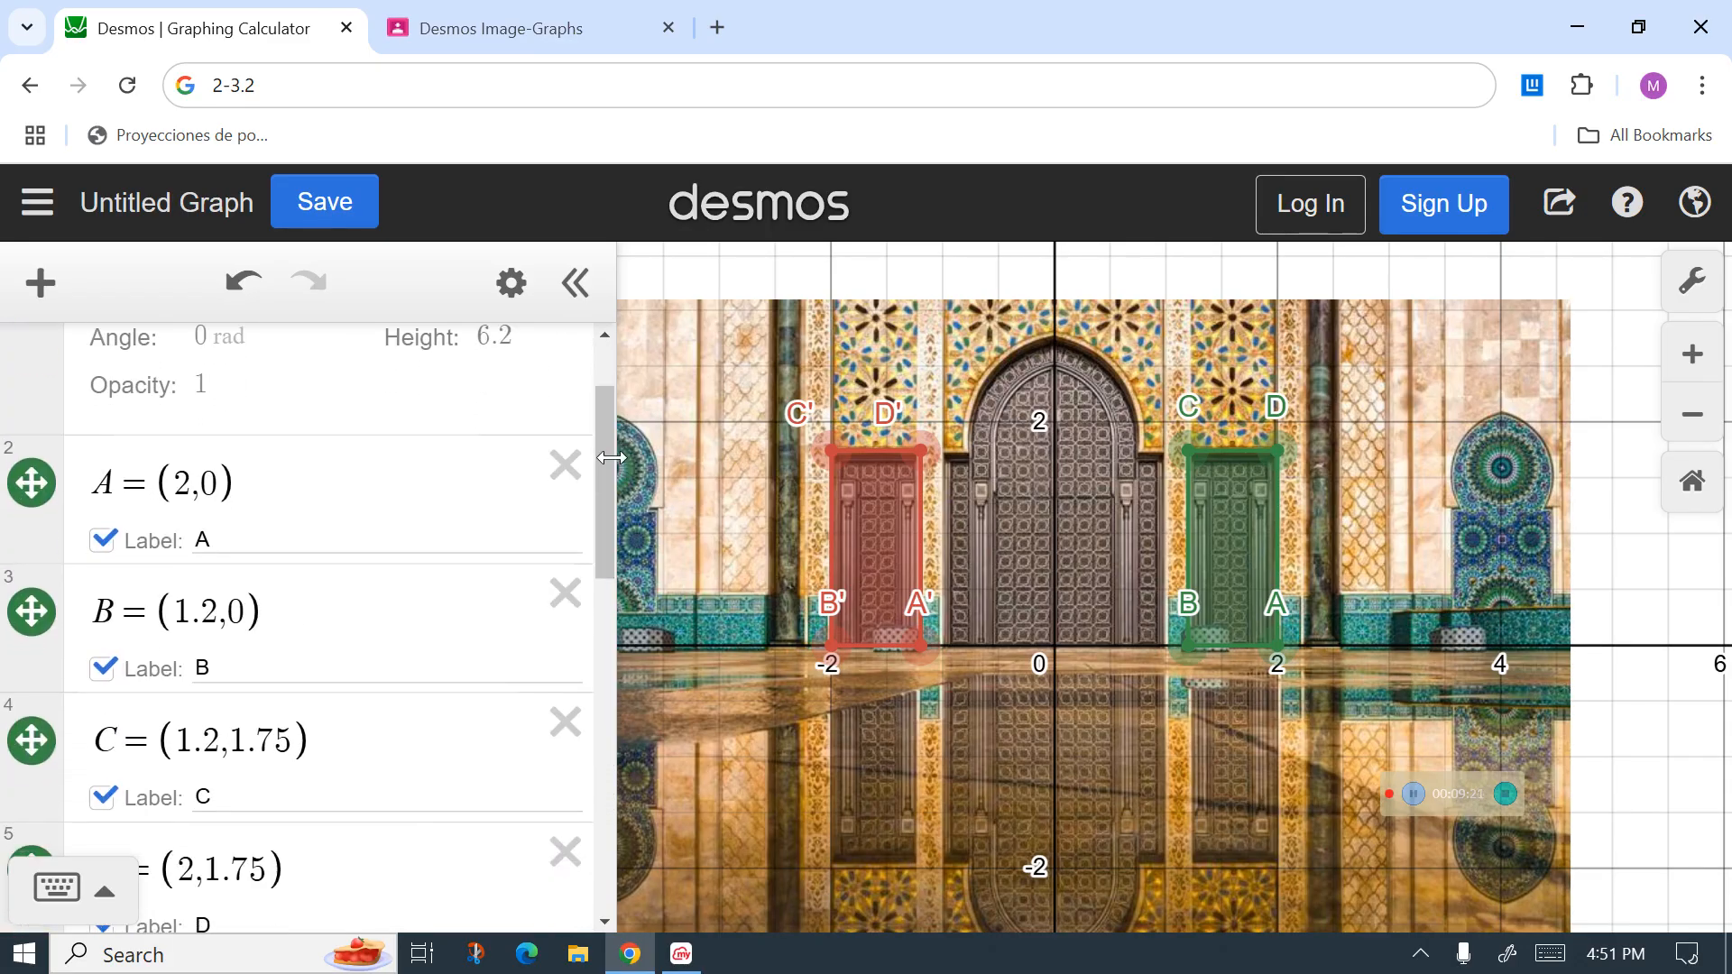
click(1572, 24)
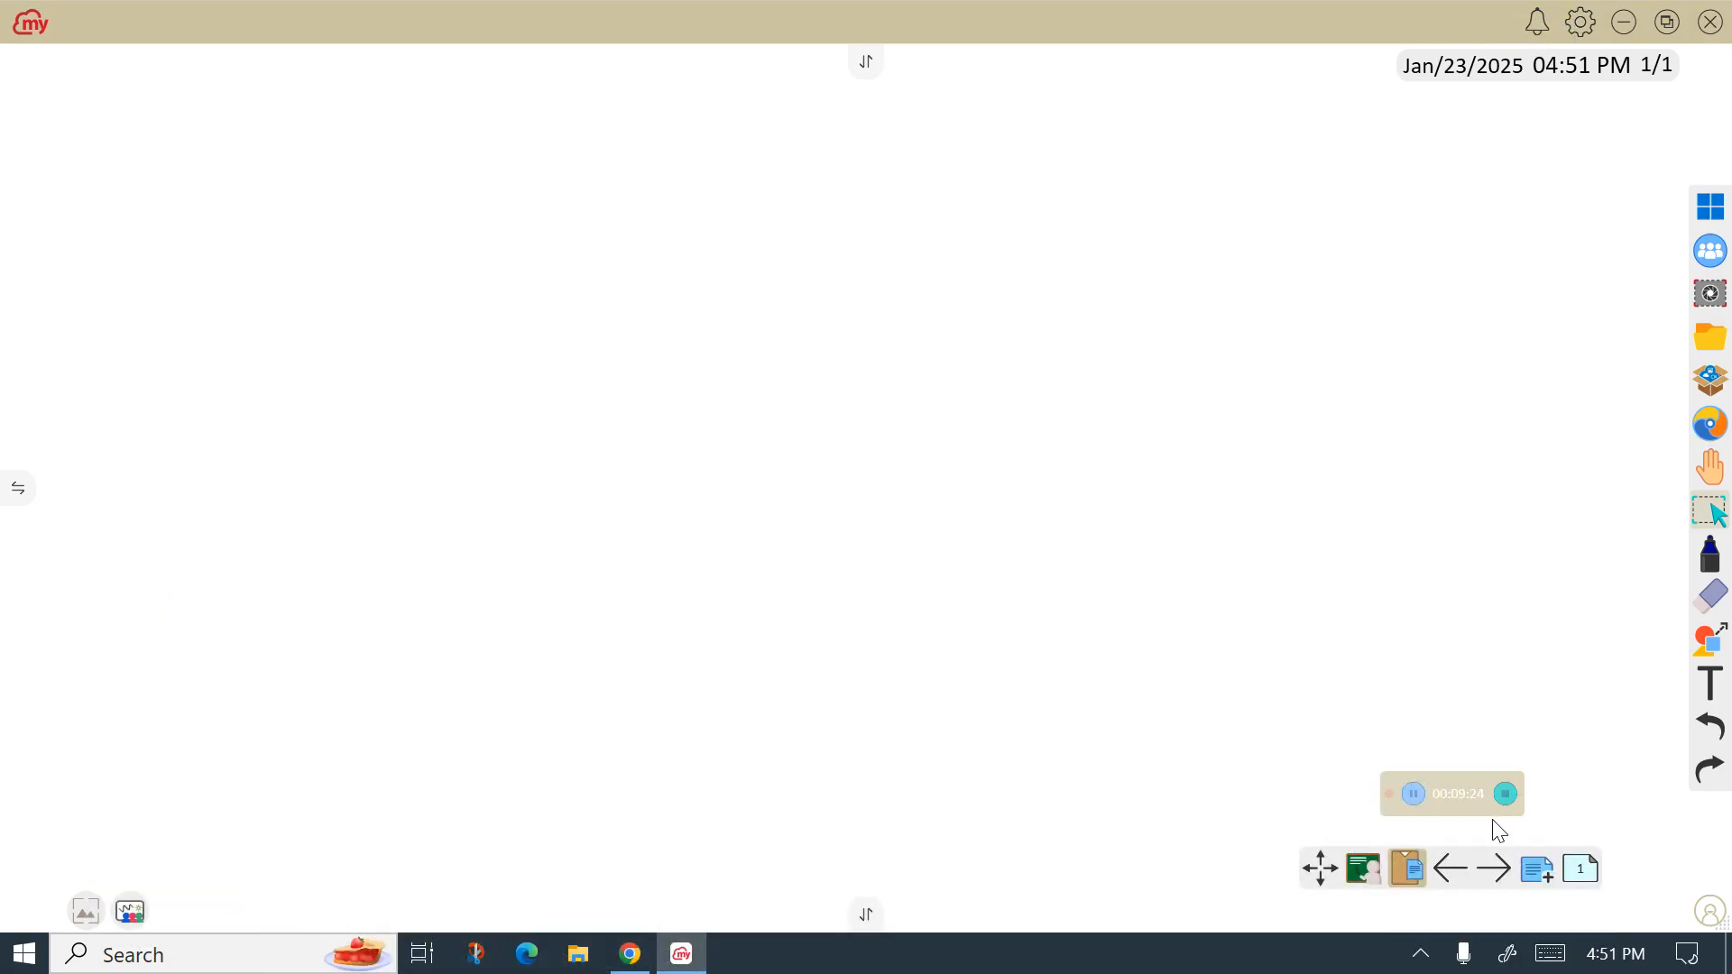